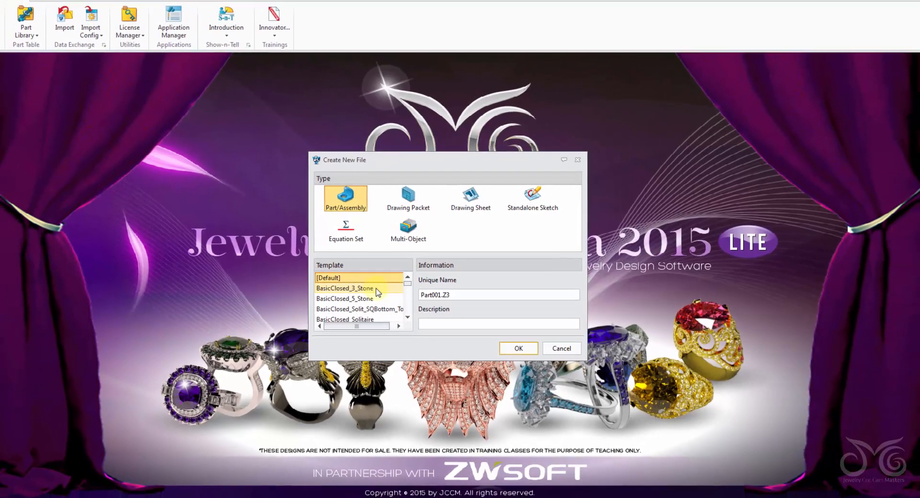
Create a new part from the BasicClosed_3_Stone template with the name Part001.Z3.
click(356, 290)
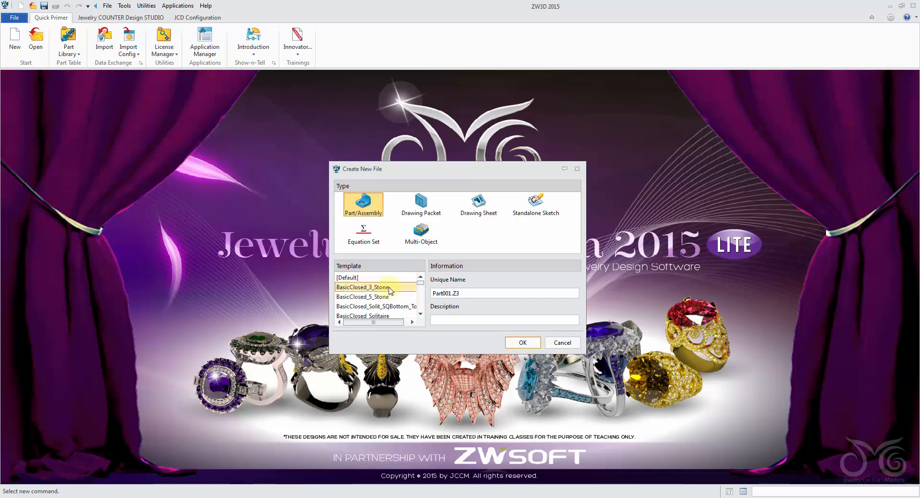
click(372, 287)
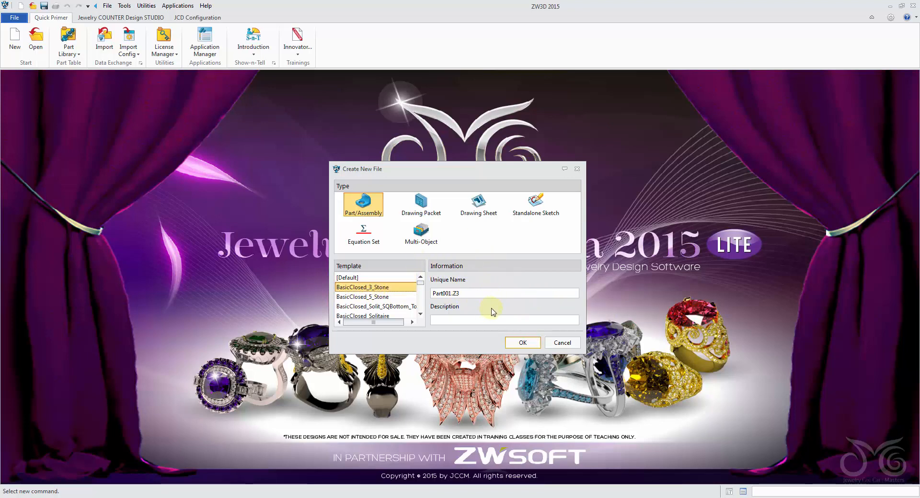
click(525, 342)
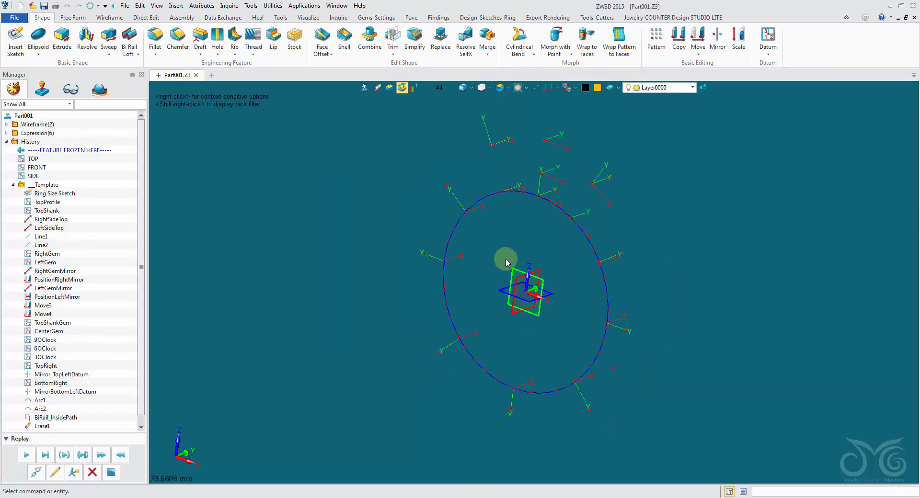
Examine the template's ring circle and the datum planes placed around it from several angles.
middle_drag(505, 259, 484, 277)
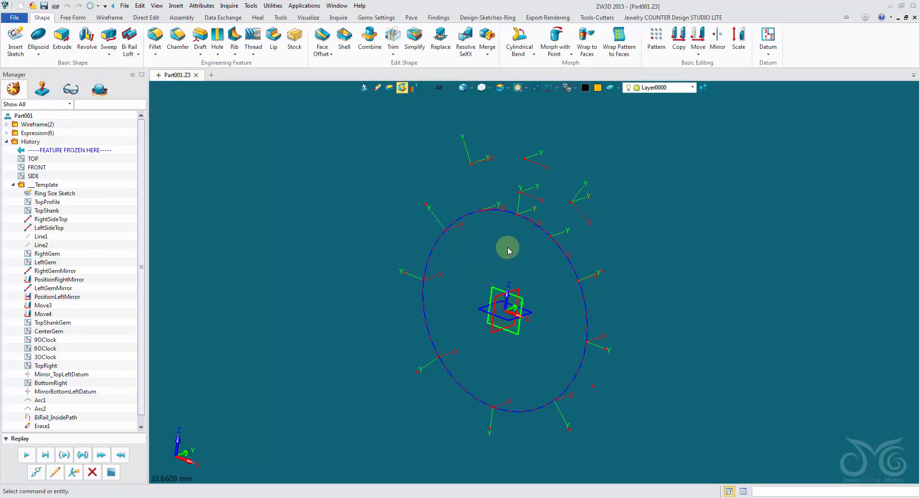
middle_drag(507, 247, 495, 245)
right_drag(494, 245, 488, 225)
scroll(487, 218, up, 2)
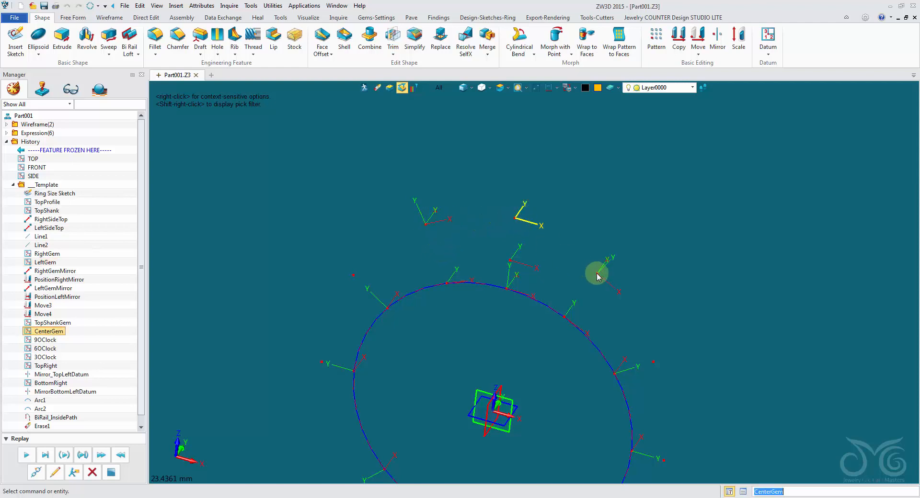
mouse_move(598, 277)
middle_down()
mouse_move(473, 269)
mouse_move(430, 234)
mouse_move(372, 231)
mouse_move(358, 176)
mouse_move(370, 132)
middle_up()
scroll(358, 174, down, 1)
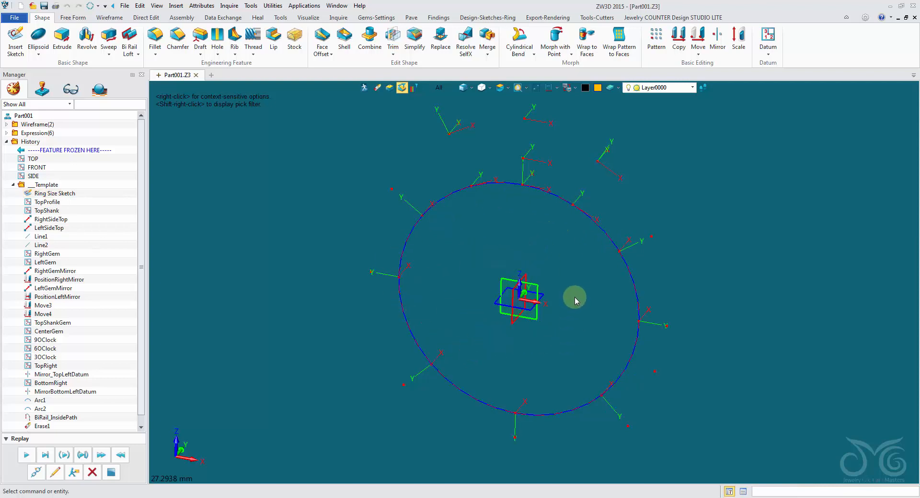
Try to hide the curves around the ring by selecting them with the Curve pick filter.
click(440, 88)
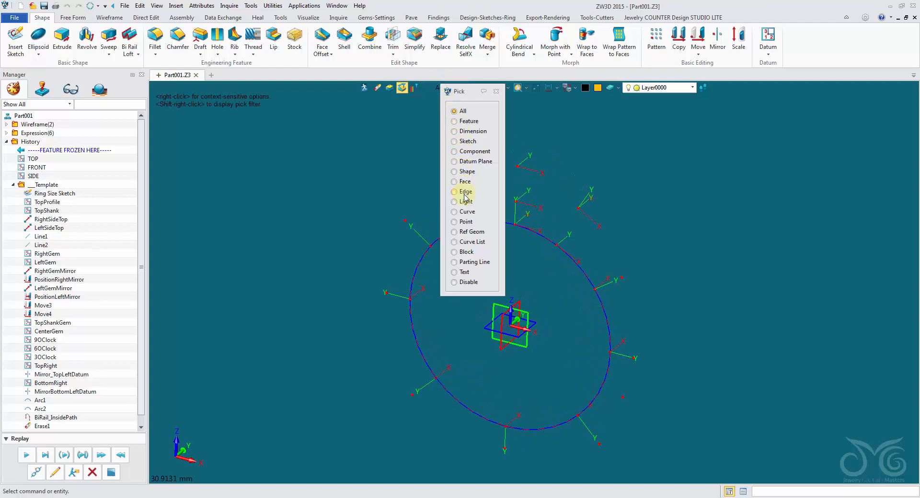
click(464, 214)
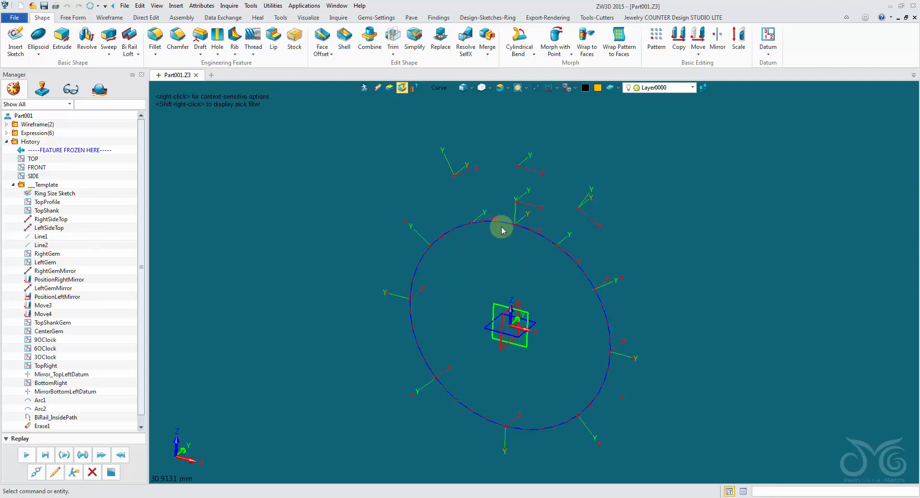
drag(491, 198, 537, 247)
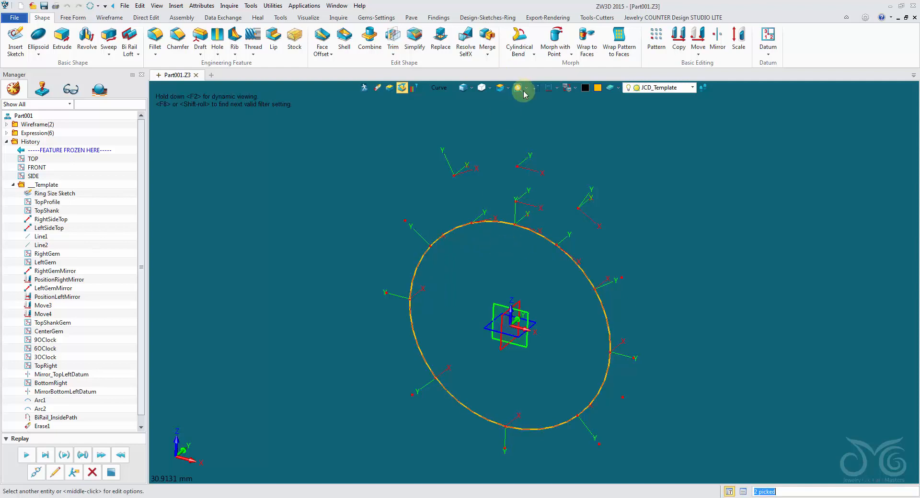
click(575, 88)
click(576, 130)
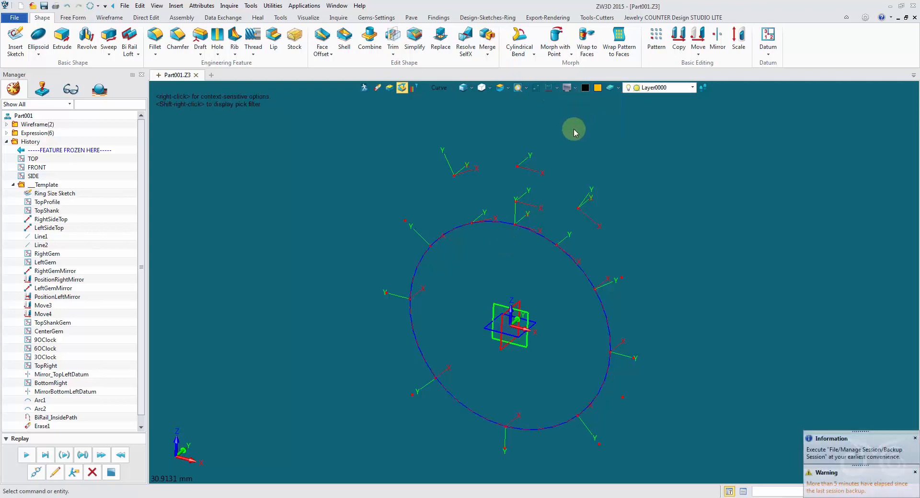
Hide the BiRail_InsidePath curve around the ring, selecting it with the Curve List pick filter.
click(449, 90)
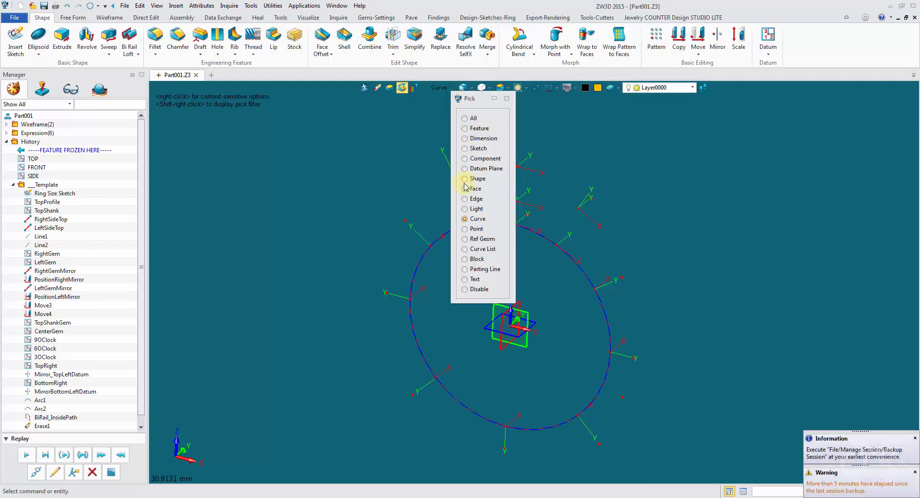
click(465, 249)
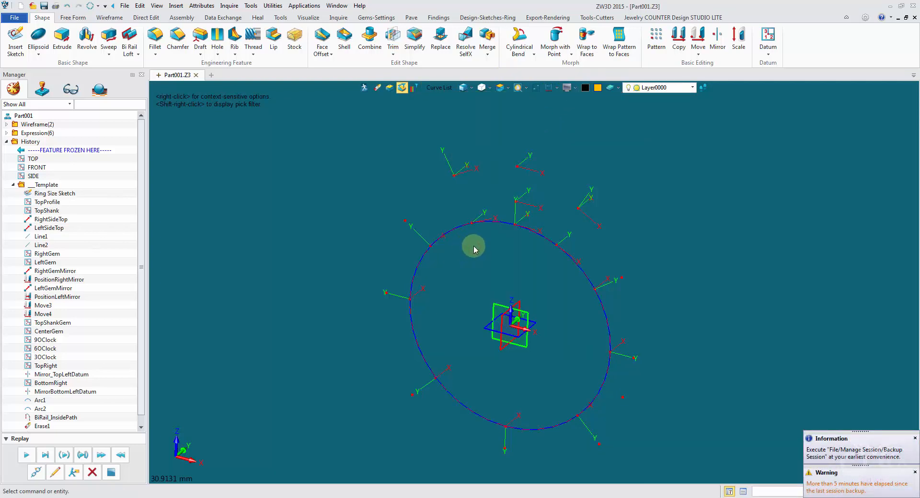
click(501, 216)
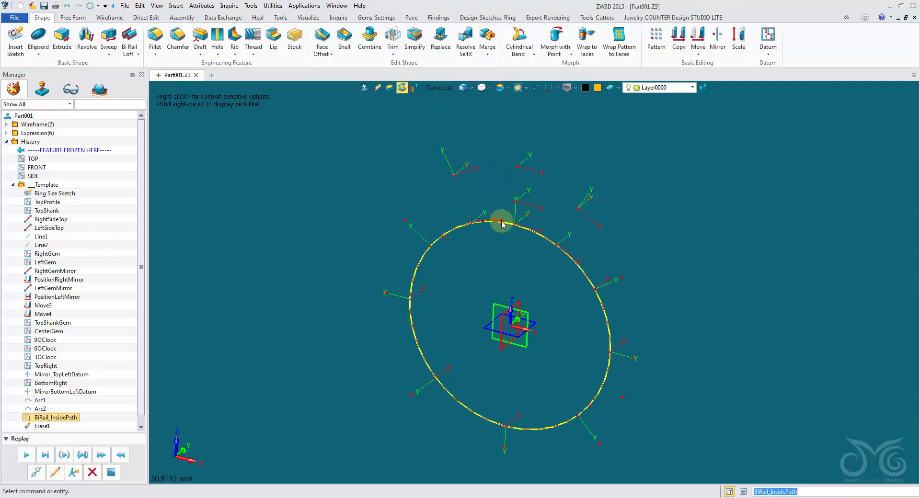
click(566, 89)
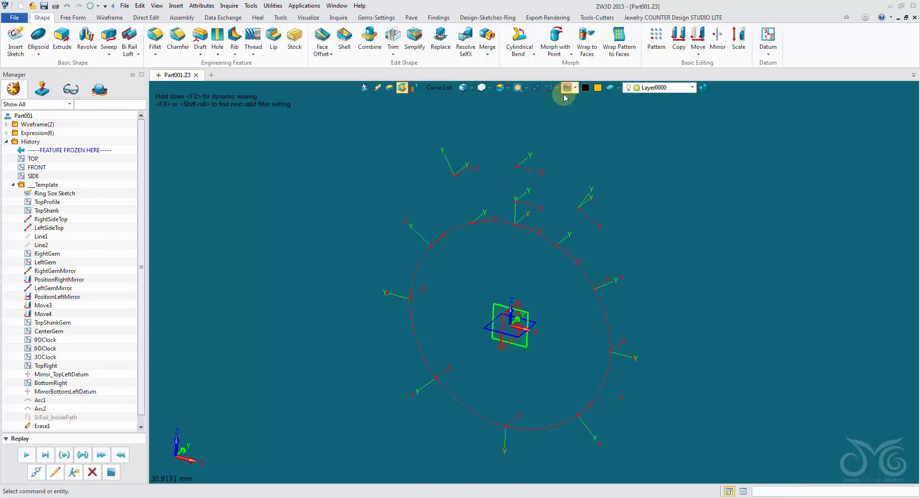
Limit picking to sketches and display the dimensions of the Ring Size Sketch in the model.
click(439, 89)
click(471, 144)
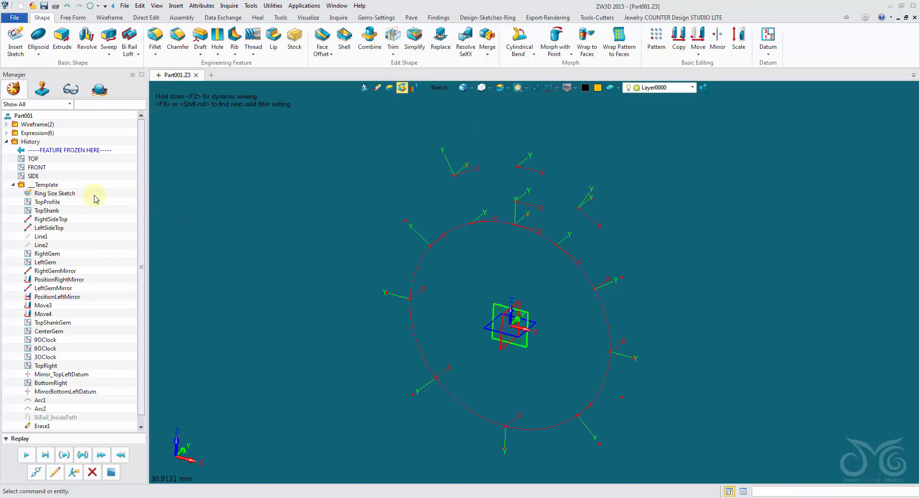
scroll(139, 175, down, 1)
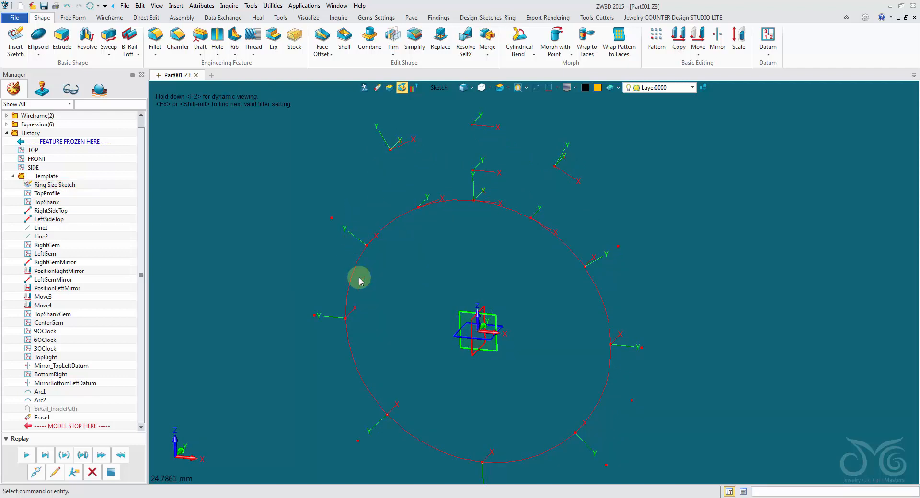
click(58, 185)
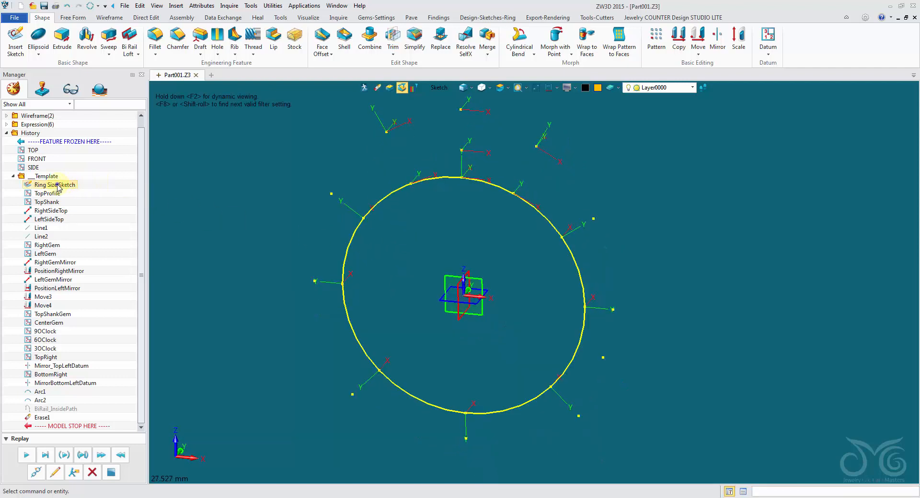
right_click(58, 185)
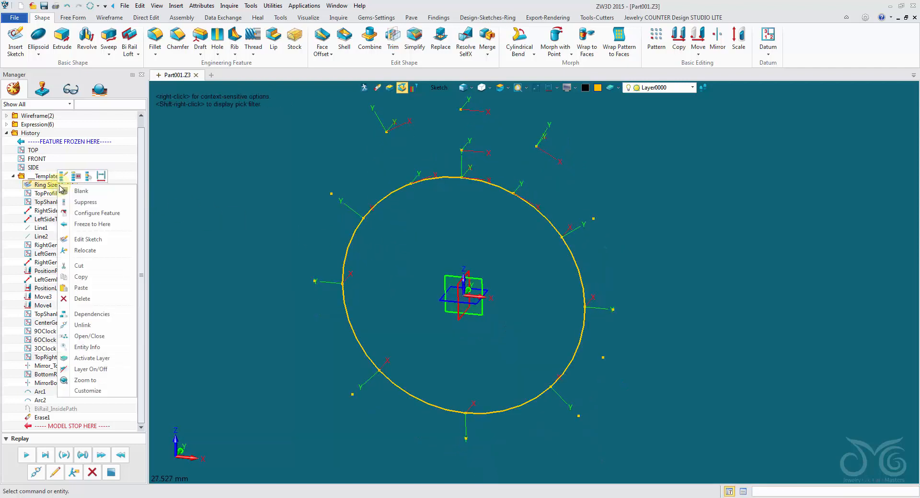
click(101, 177)
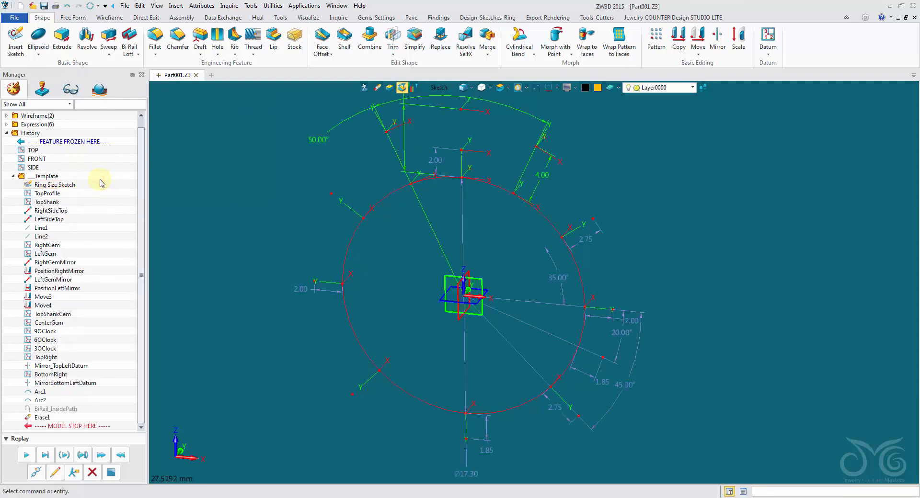
Examine the Ring Size Sketch's dimensions and offset points along the sides and top of the ring.
scroll(378, 237, up, 3)
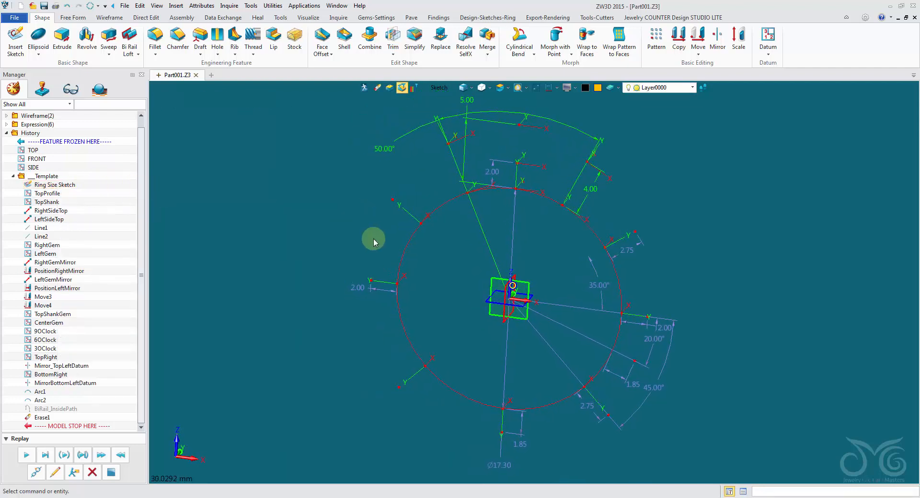
scroll(772, 366, up, 2)
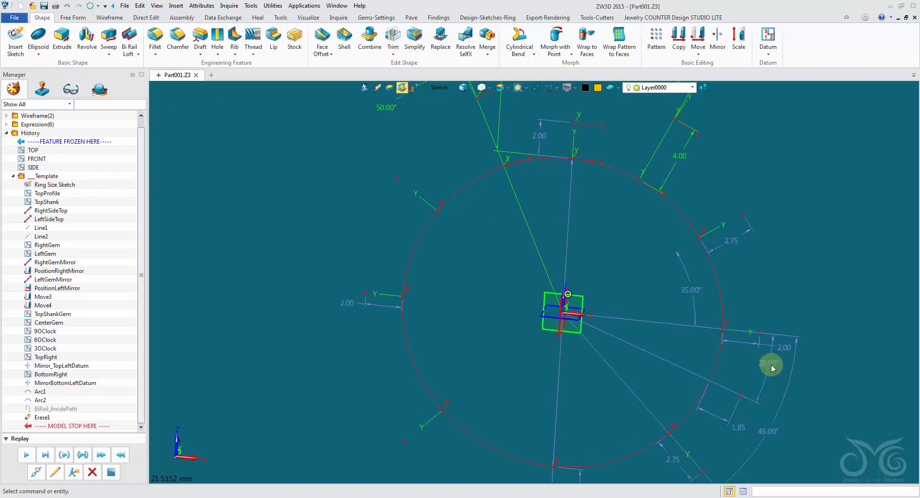
mouse_move(772, 366)
right_down()
mouse_move(808, 368)
mouse_move(738, 277)
right_up()
scroll(503, 242, up, 2)
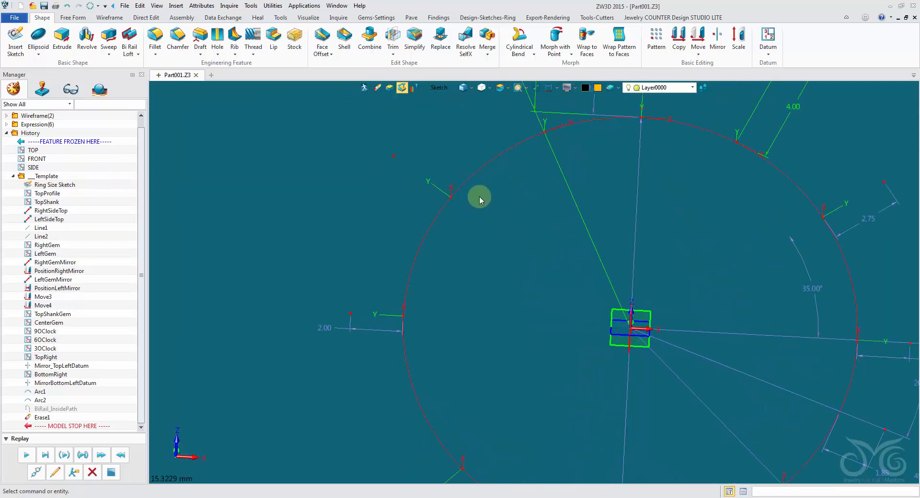
scroll(487, 203, up, 1)
scroll(487, 198, up, 3)
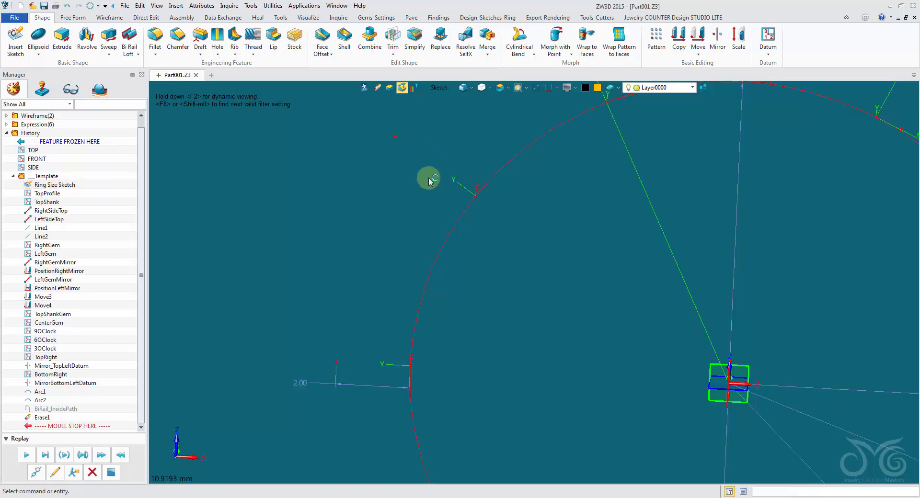
scroll(521, 234, down, 3)
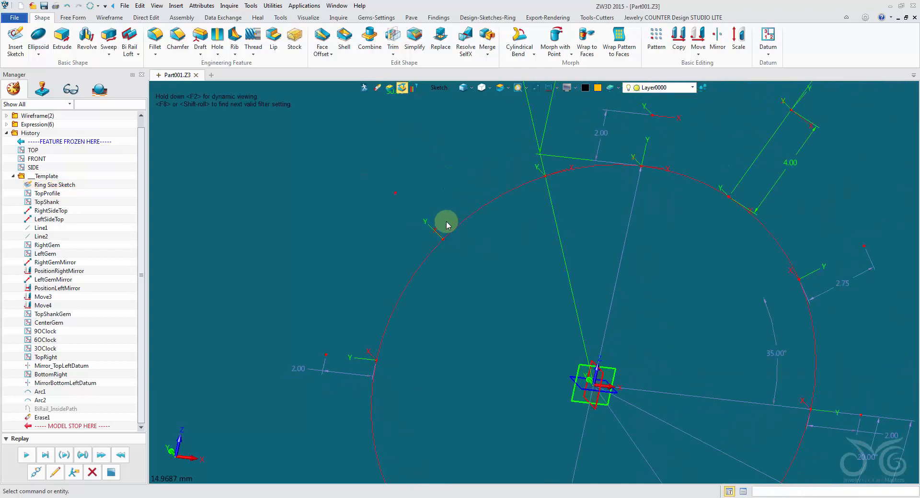
mouse_move(446, 222)
right_down()
mouse_move(632, 221)
mouse_move(609, 311)
mouse_move(593, 303)
mouse_move(586, 319)
mouse_move(427, 234)
mouse_move(288, 219)
mouse_move(429, 147)
right_up()
key(ctrl+Down)
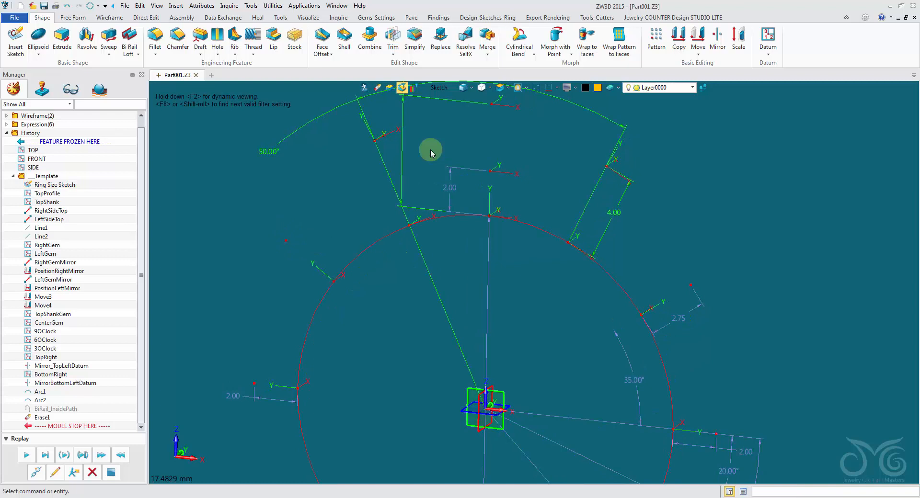
Limit picking to points and inspect the sketch's reference points all around the ring.
click(437, 88)
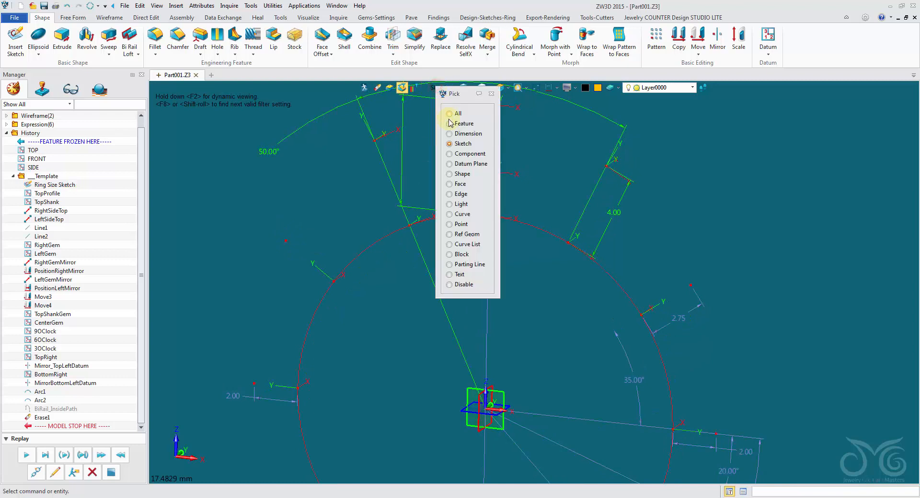
click(458, 227)
mouse_move(289, 243)
right_down()
mouse_move(344, 317)
mouse_move(323, 280)
right_up()
scroll(326, 293, up, 3)
scroll(322, 280, down, 2)
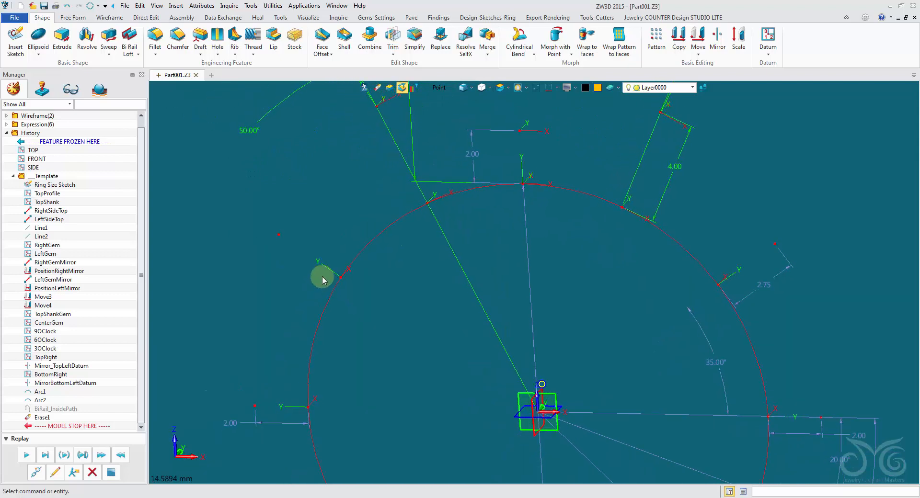
mouse_move(322, 279)
middle_down()
mouse_move(331, 226)
mouse_move(317, 103)
middle_up()
scroll(330, 106, down, 3)
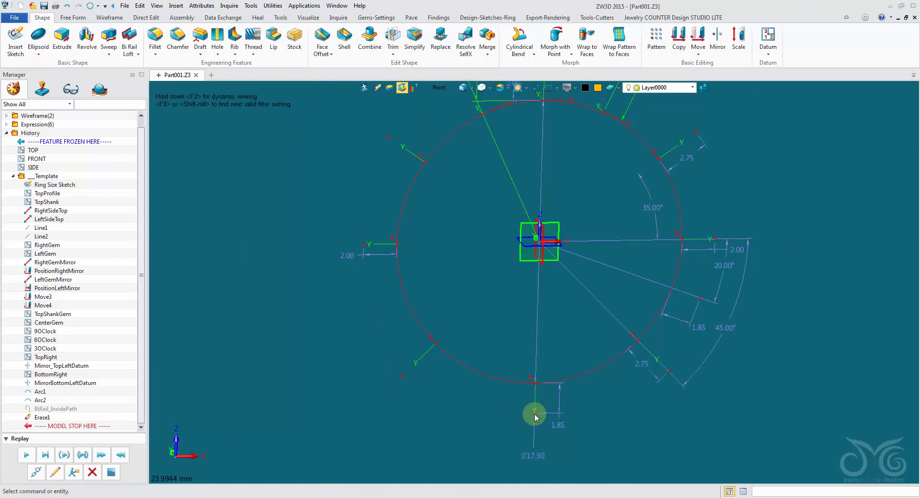
scroll(726, 143, down, 2)
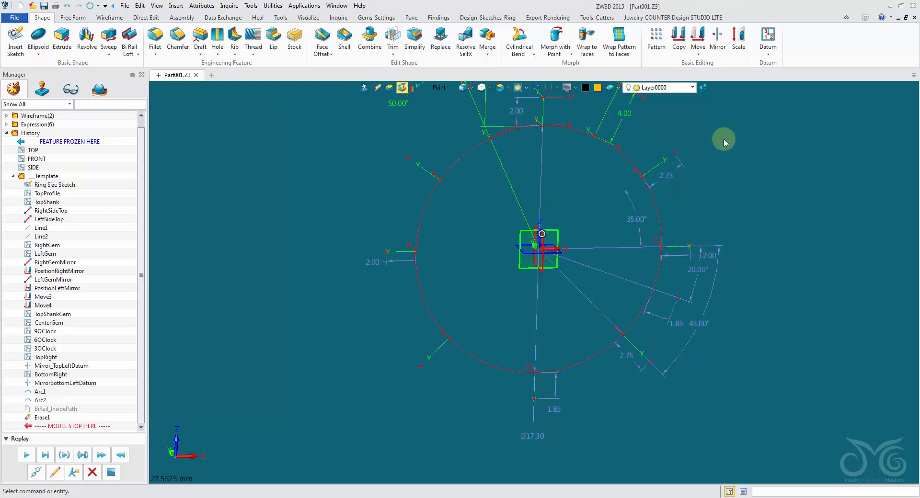
right_drag(726, 142, 655, 168)
scroll(655, 168, up, 2)
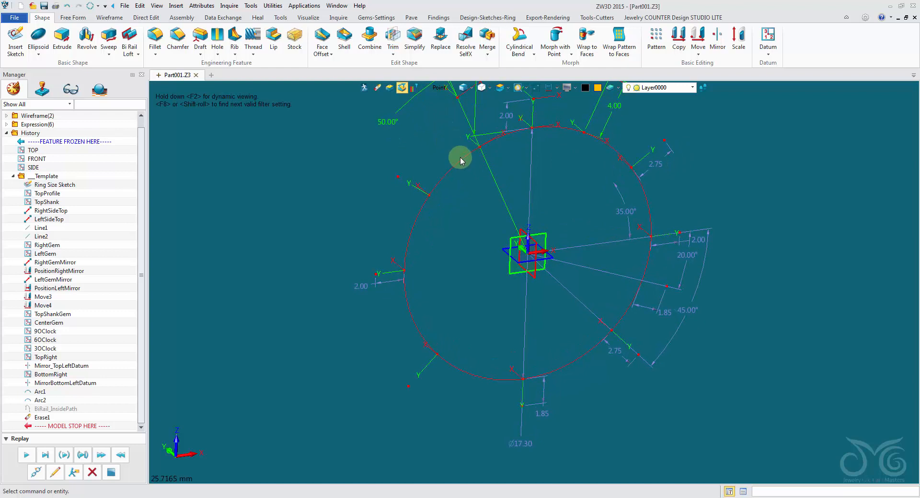
right_drag(439, 123, 427, 126)
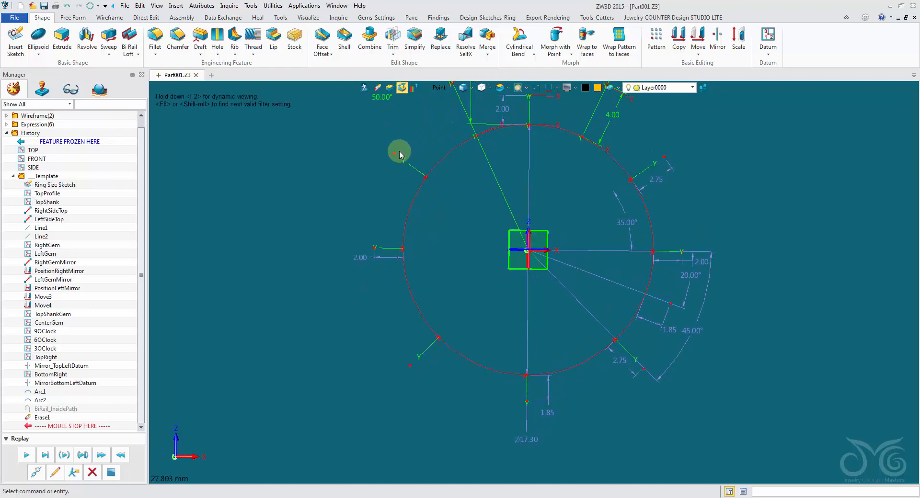
scroll(693, 184, down, 1)
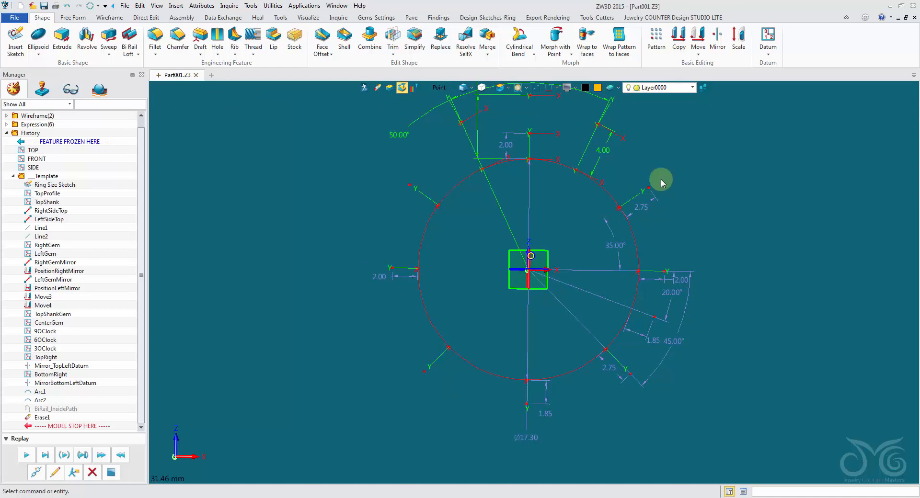
Start a Through Point Curve limited to point picks, running from the ring's topmost point through the two outer points on its upper left.
click(97, 19)
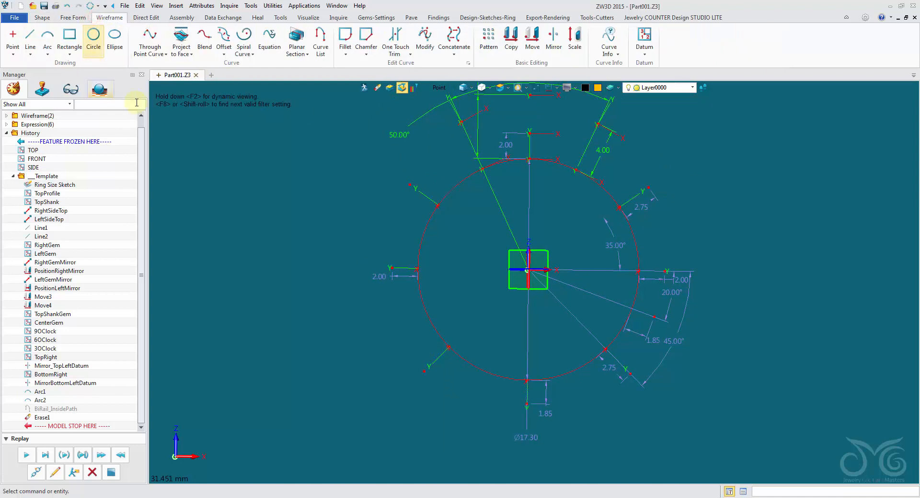
click(150, 37)
scroll(359, 175, up, 2)
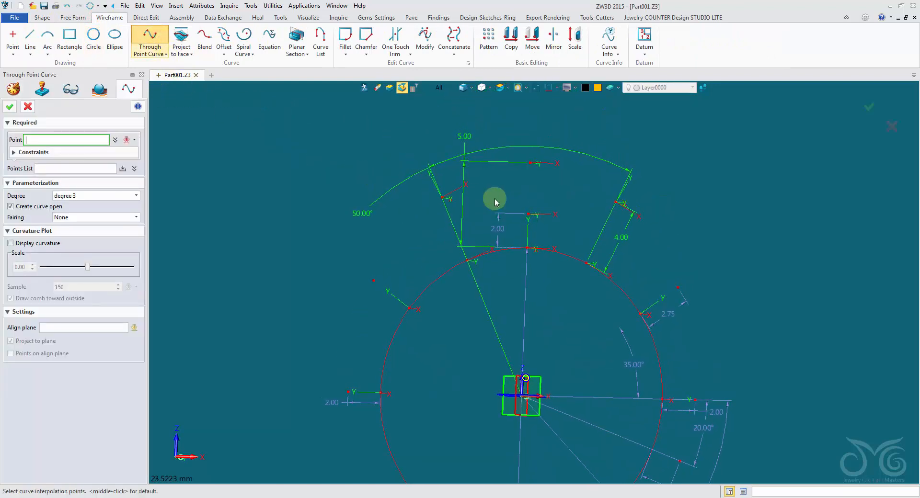
click(439, 87)
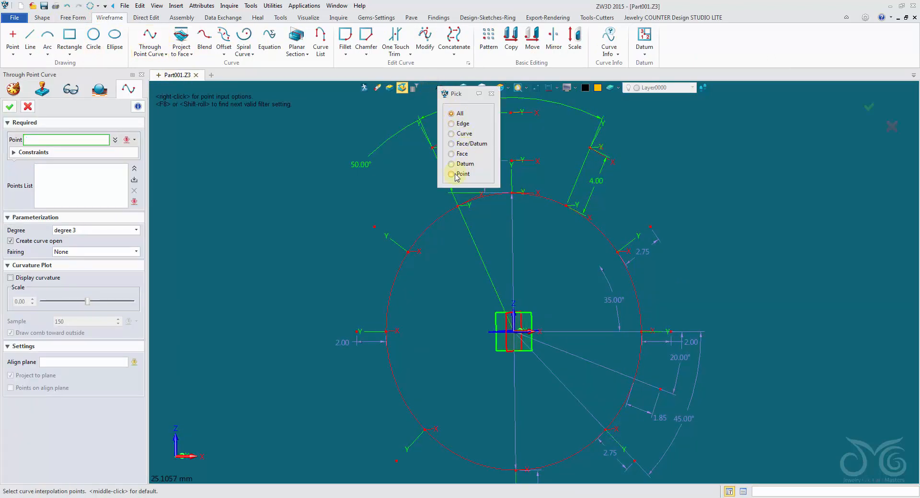
click(456, 175)
scroll(473, 144, down, 1)
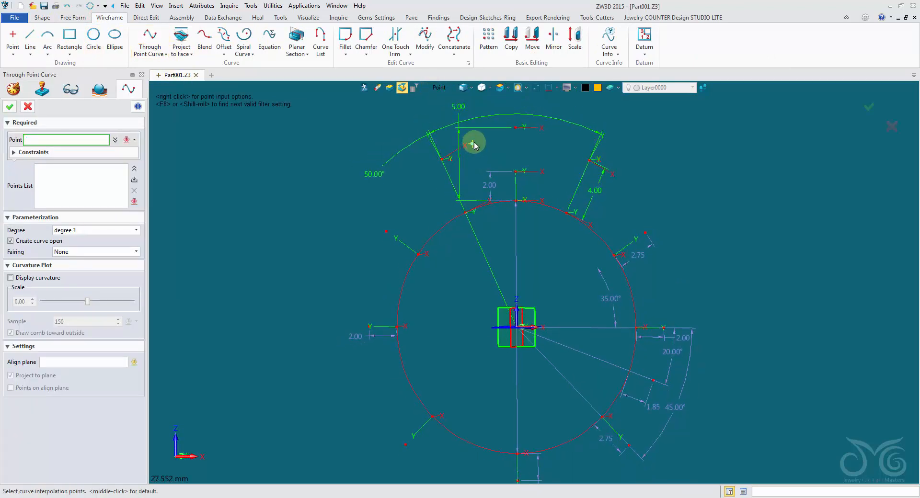
click(516, 129)
right_drag(516, 129, 458, 157)
click(447, 163)
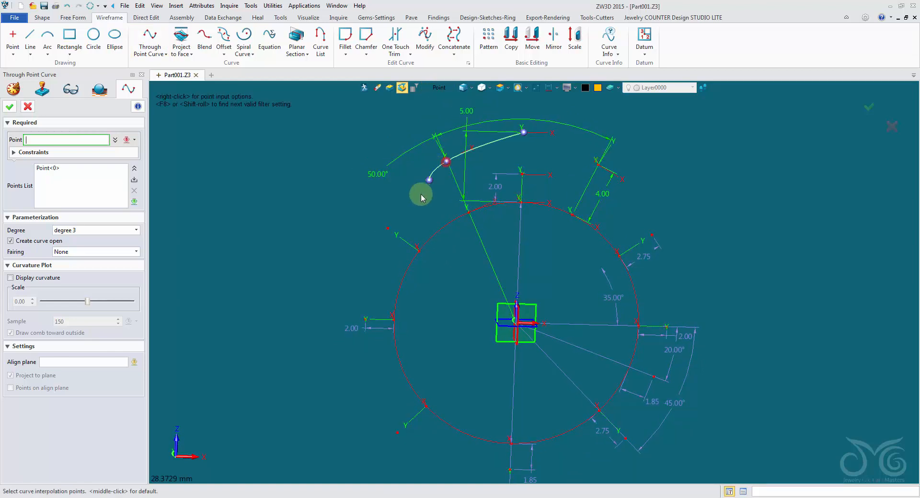
click(386, 228)
middle_drag(386, 228, 371, 182)
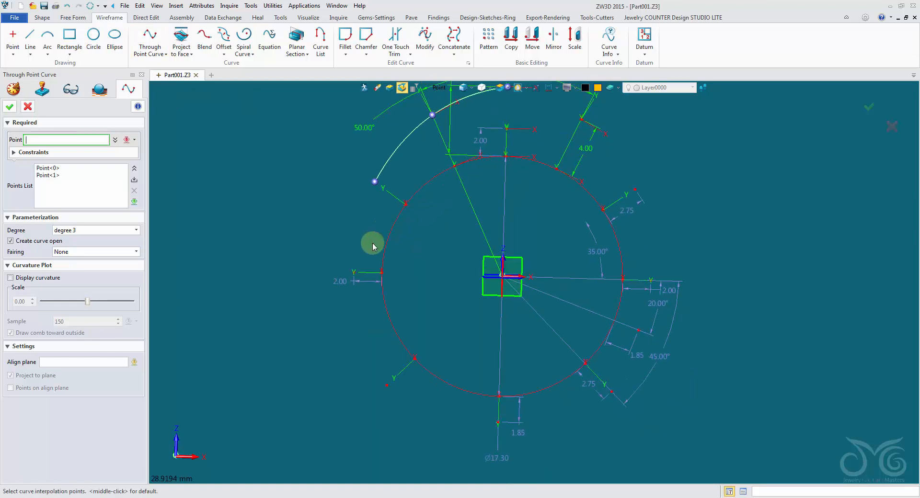
Continue the curve through the outer points at 9 o'clock, lower left, 6 o'clock, lower right and 3 o'clock.
click(350, 270)
click(387, 385)
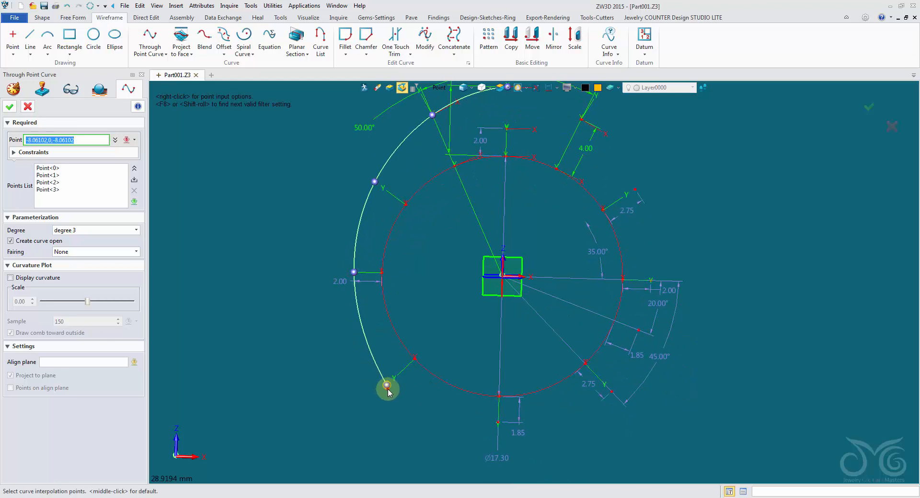
click(498, 424)
click(611, 392)
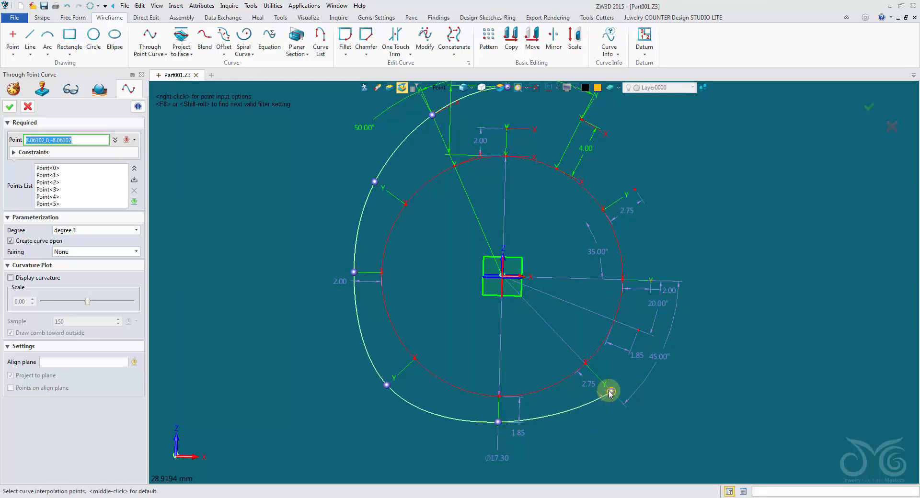
click(651, 281)
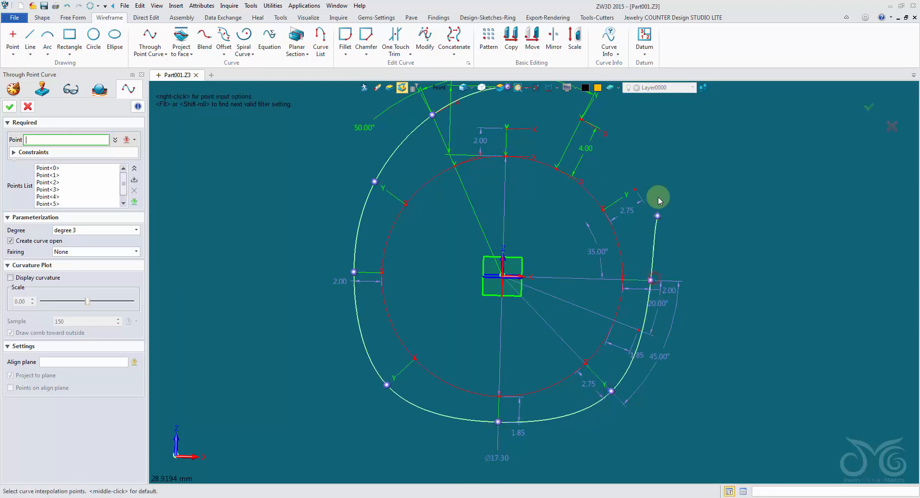
Run the curve through the two outer points on the ring's upper right and create it as a closed curve.
click(635, 189)
scroll(612, 148, down, 1)
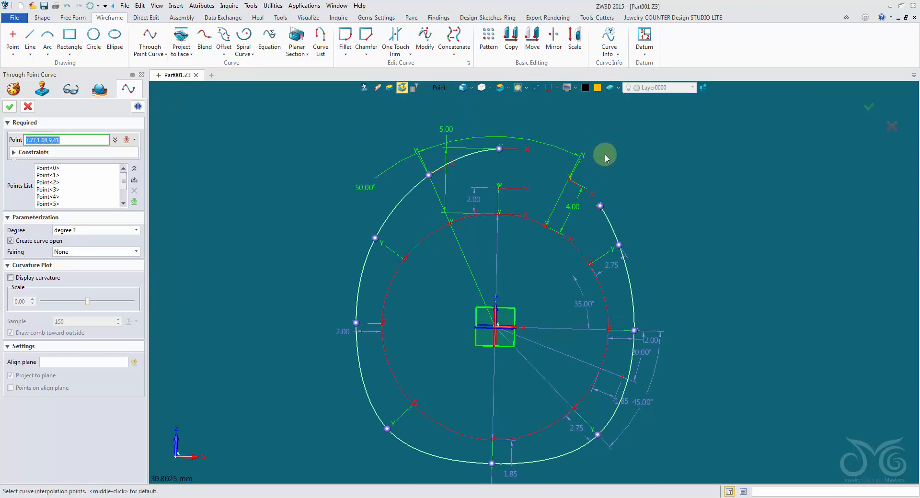
click(558, 182)
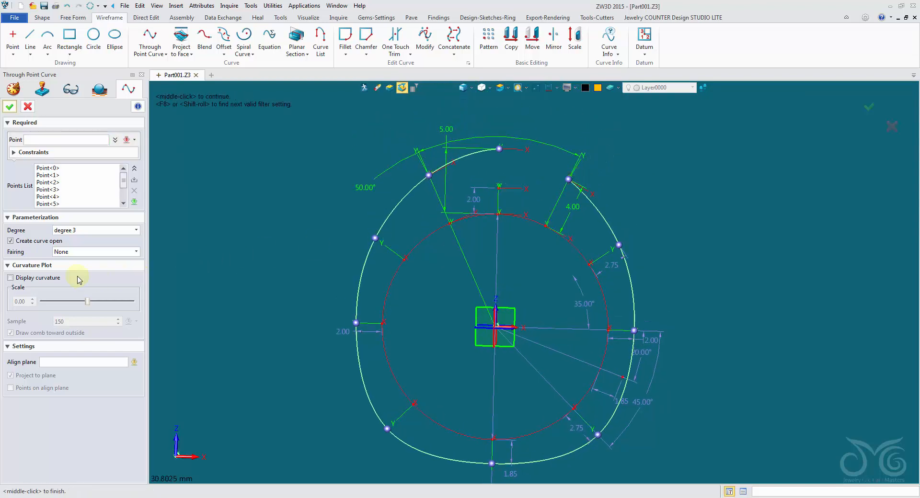
click(11, 241)
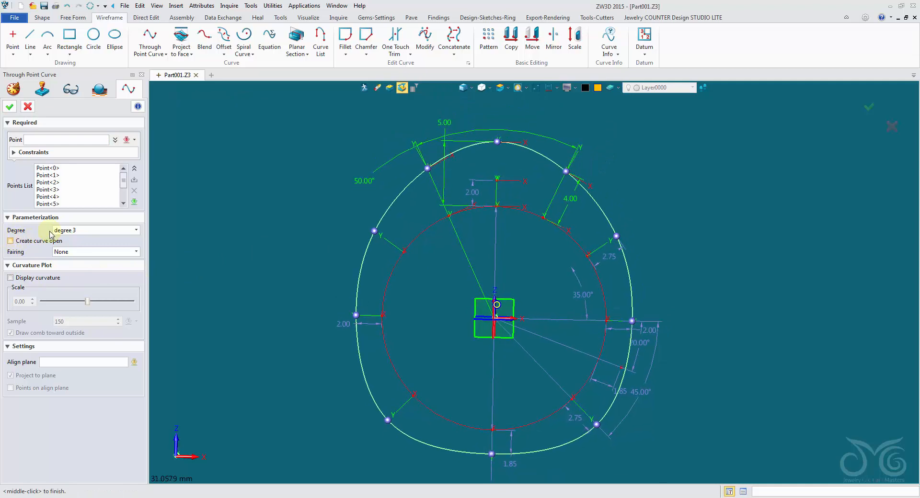
click(10, 106)
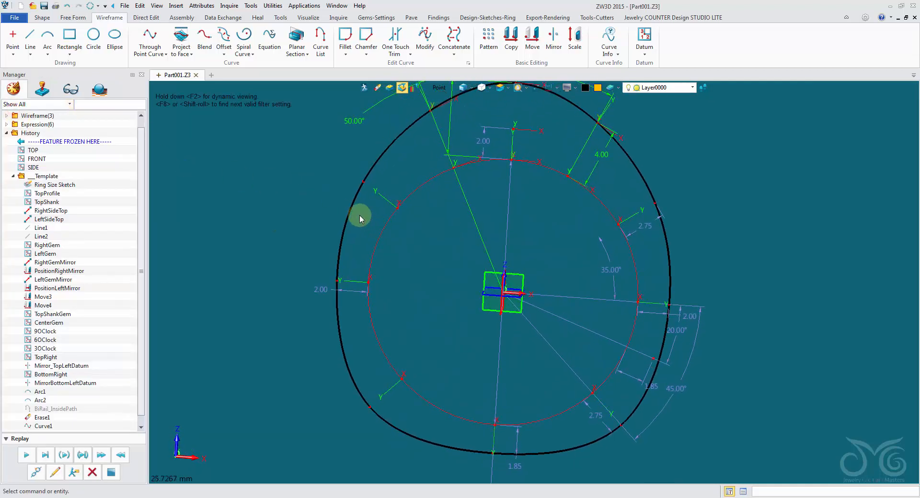
Review the closed curve around the ring and the features in the history's __Template folder.
mouse_move(349, 212)
middle_down()
mouse_move(372, 230)
mouse_move(434, 242)
mouse_move(372, 232)
mouse_move(429, 268)
middle_up()
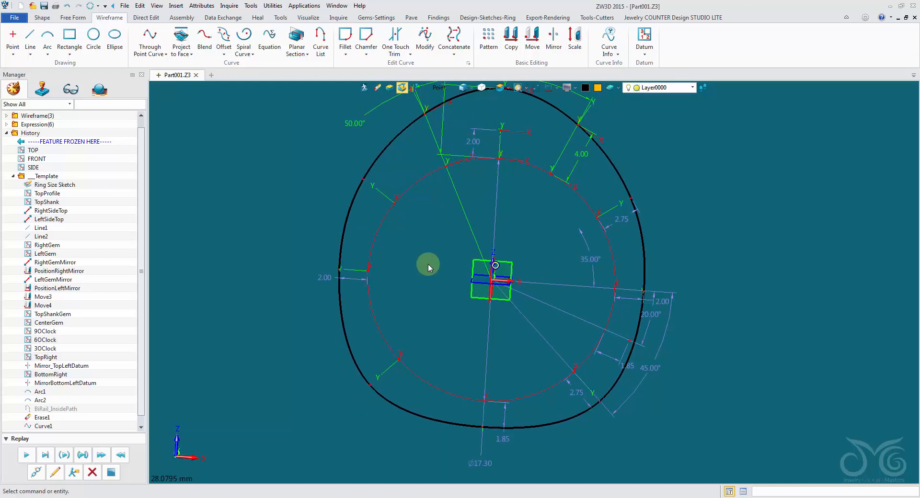
mouse_move(428, 268)
middle_down()
mouse_move(421, 263)
mouse_move(425, 270)
middle_up()
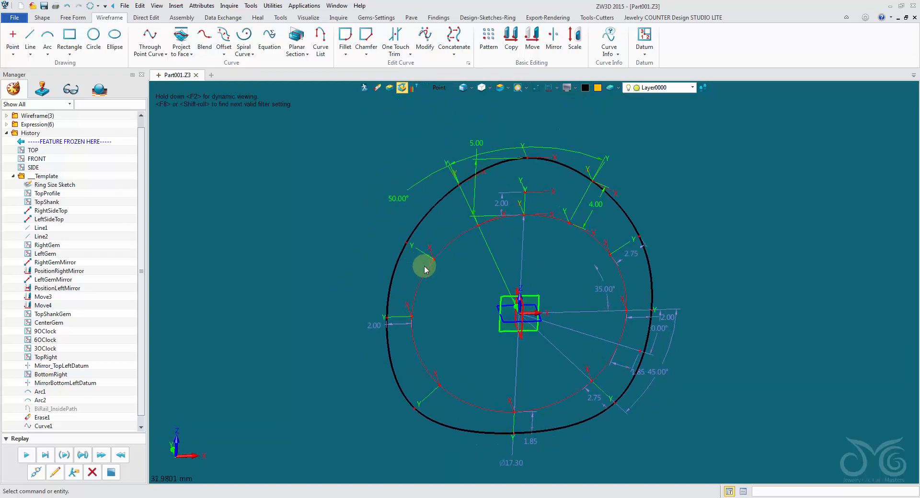
drag(141, 241, 144, 273)
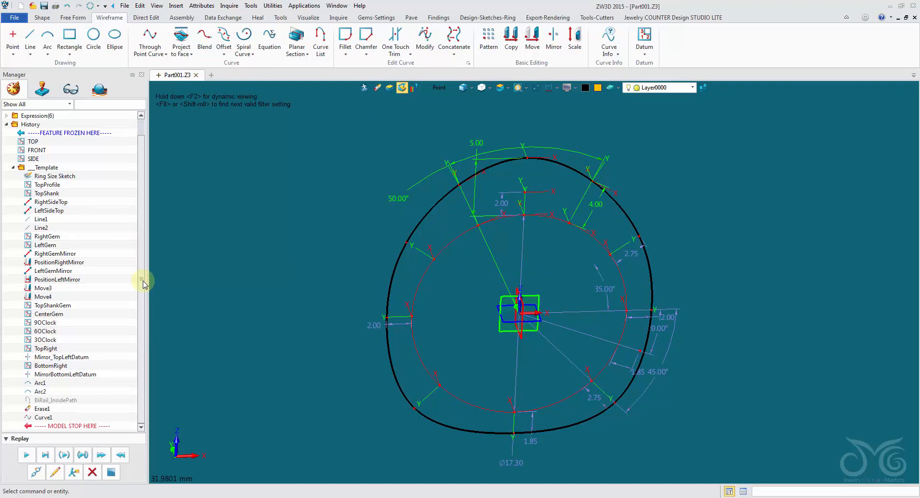
middle_drag(191, 185, 193, 183)
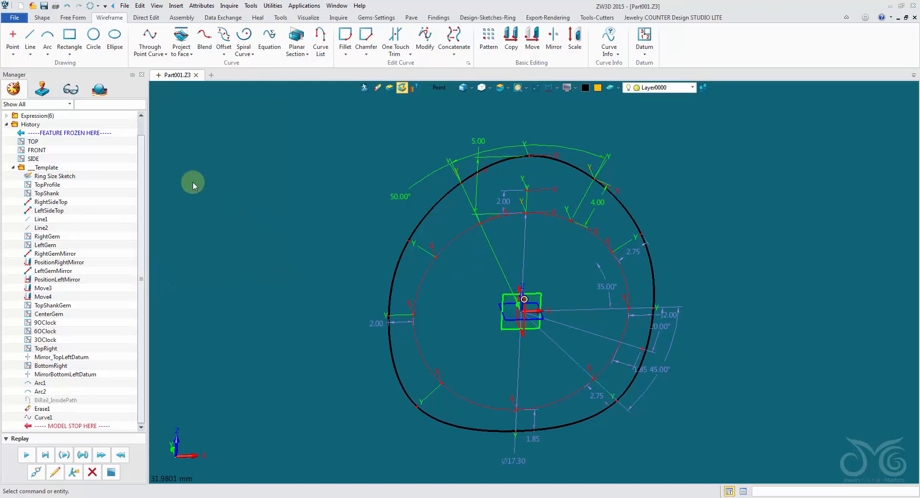
click(13, 168)
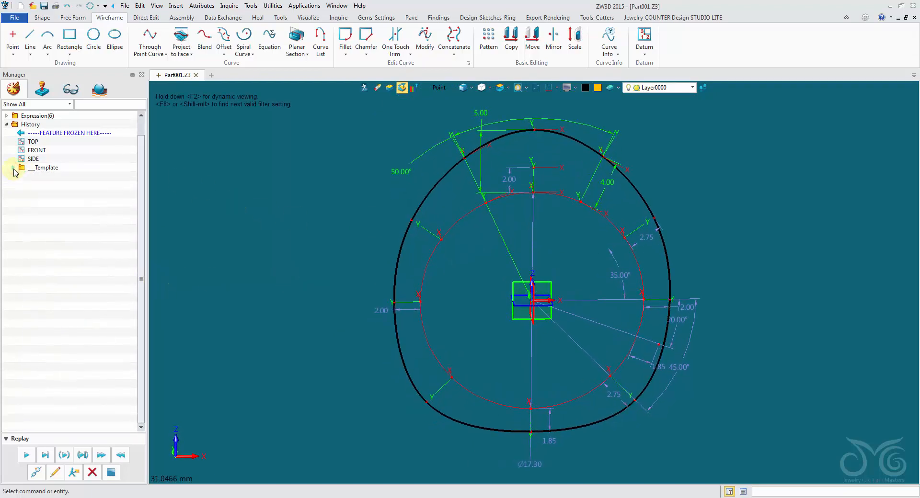
click(13, 186)
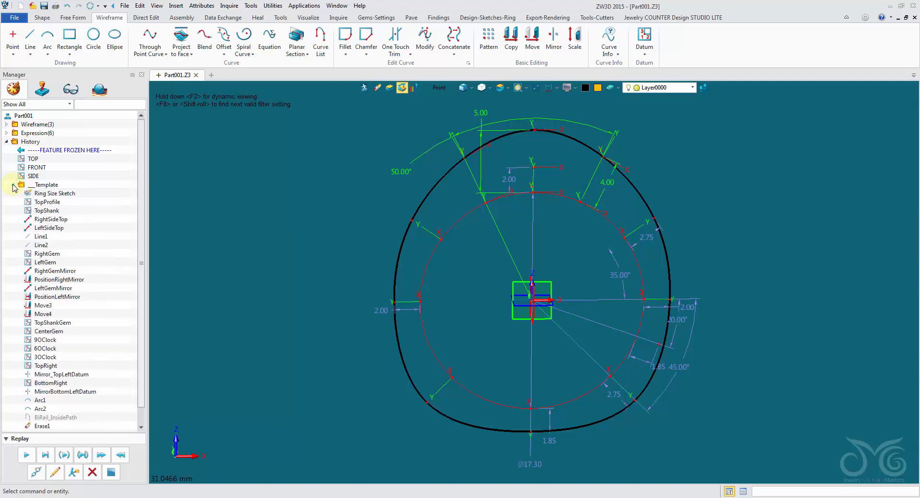
click(14, 186)
scroll(38, 208, down, 1)
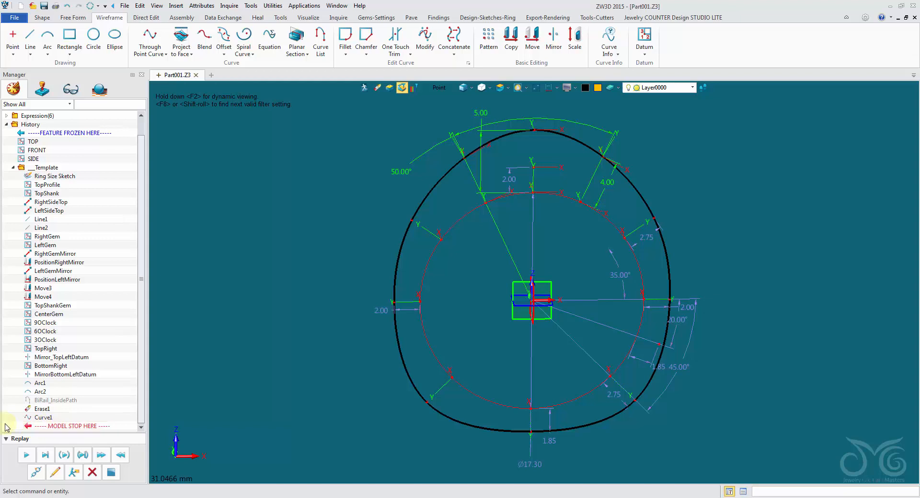
Turn on automatic replay of the model history and locate the Ring Size Sketch in the __Template folder.
click(28, 459)
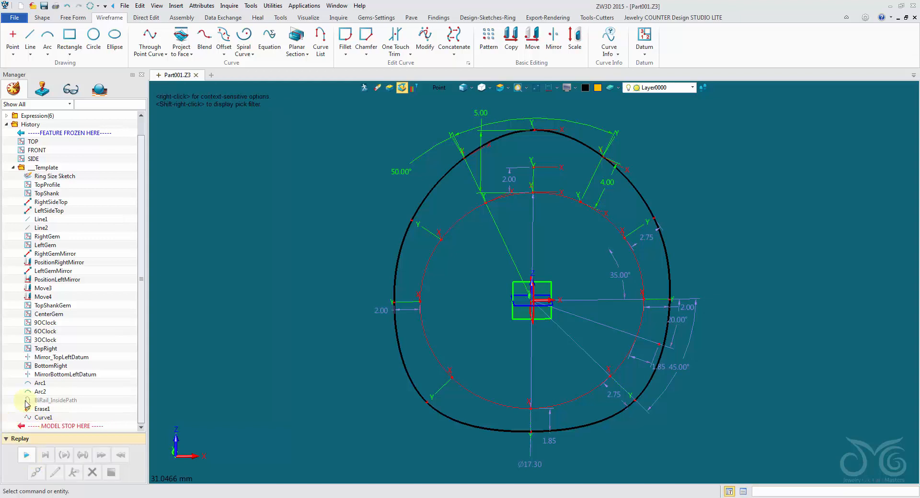
click(14, 168)
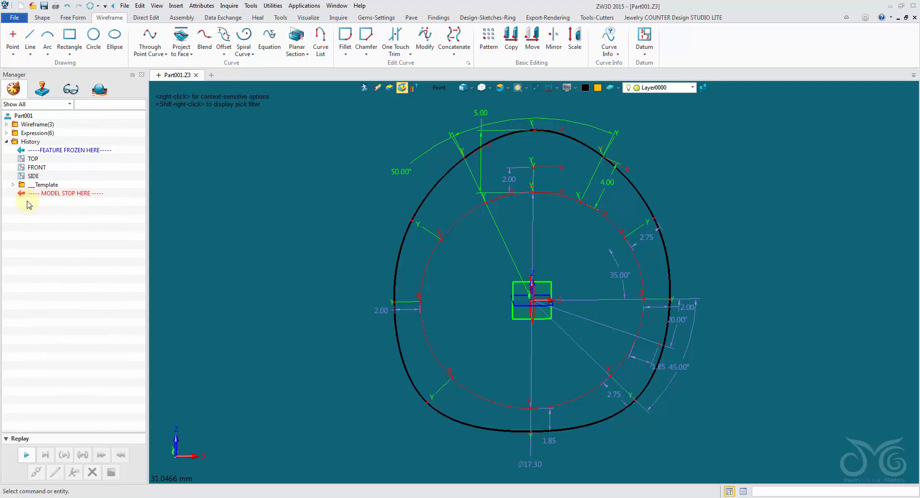
click(13, 186)
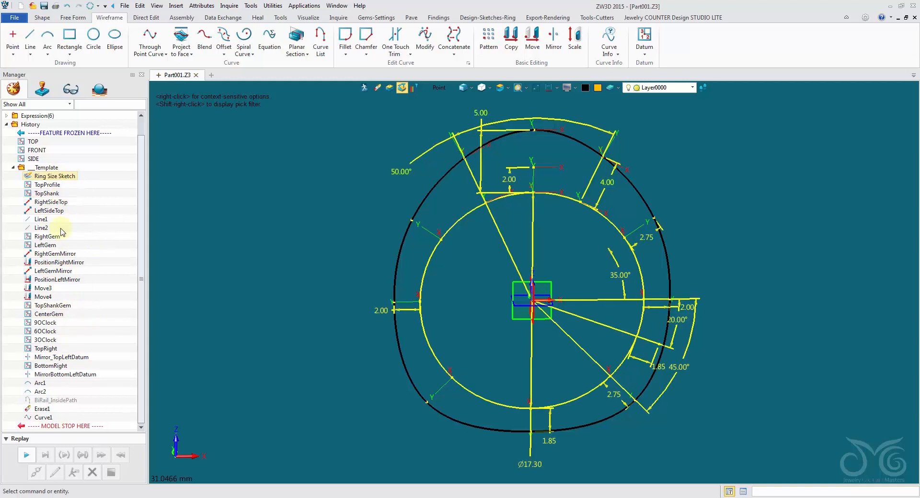
click(315, 275)
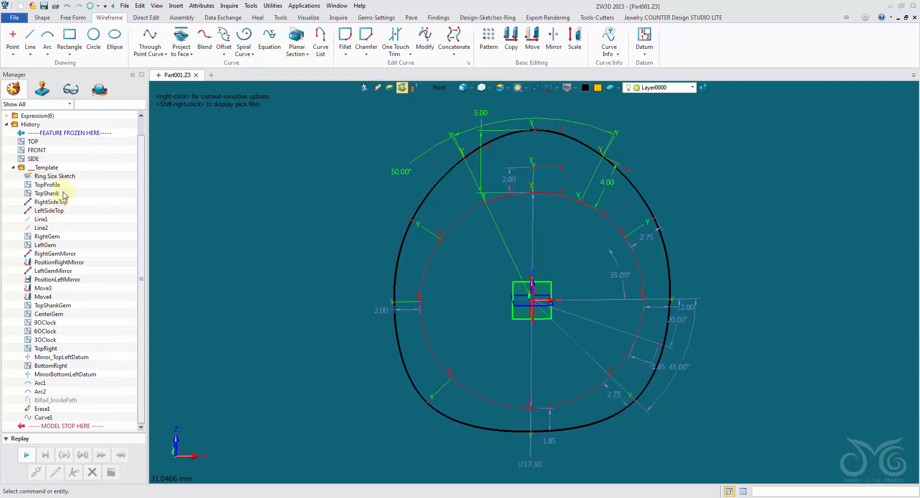
Examine how the closed curve follows the sketch's offset points around the sides and top of the ring.
middle_drag(321, 376, 312, 364)
right_drag(312, 363, 324, 348)
scroll(323, 348, up, 3)
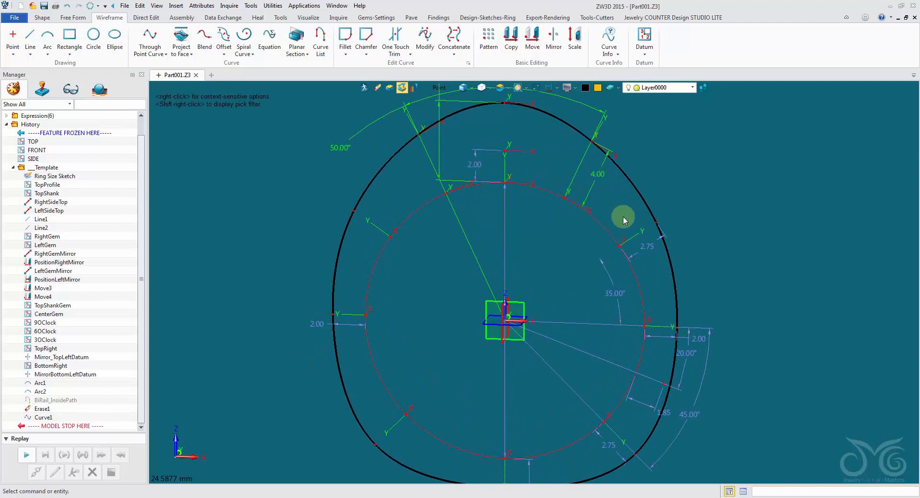
mouse_move(609, 283)
right_down()
mouse_move(639, 242)
mouse_move(626, 195)
mouse_move(632, 175)
right_up()
right_drag(651, 321, 630, 317)
scroll(626, 316, up, 3)
scroll(623, 312, down, 2)
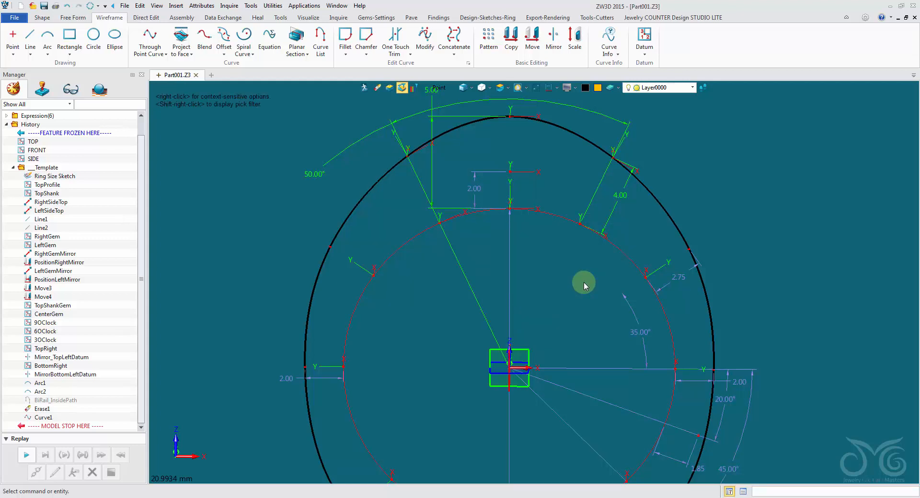
Limit picking to dimensions and set the height from the finger circle to the ring's topmost point to 7 mm.
mouse_move(583, 282)
right_down()
mouse_move(562, 291)
mouse_move(565, 307)
mouse_move(472, 257)
mouse_move(405, 279)
mouse_move(360, 274)
mouse_move(411, 199)
mouse_move(471, 233)
mouse_move(462, 232)
mouse_move(479, 233)
mouse_move(437, 222)
mouse_move(438, 86)
right_up()
click(435, 87)
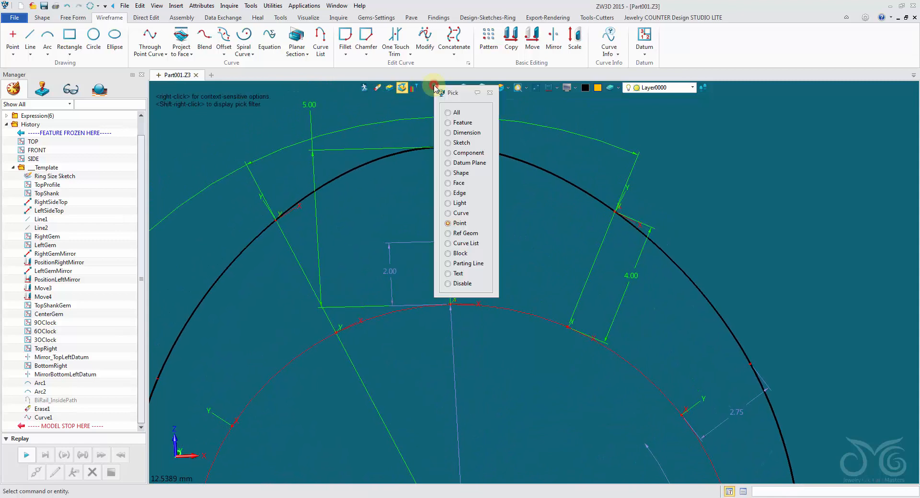
click(465, 135)
mouse_move(465, 135)
right_down()
mouse_move(408, 131)
mouse_move(363, 155)
right_up()
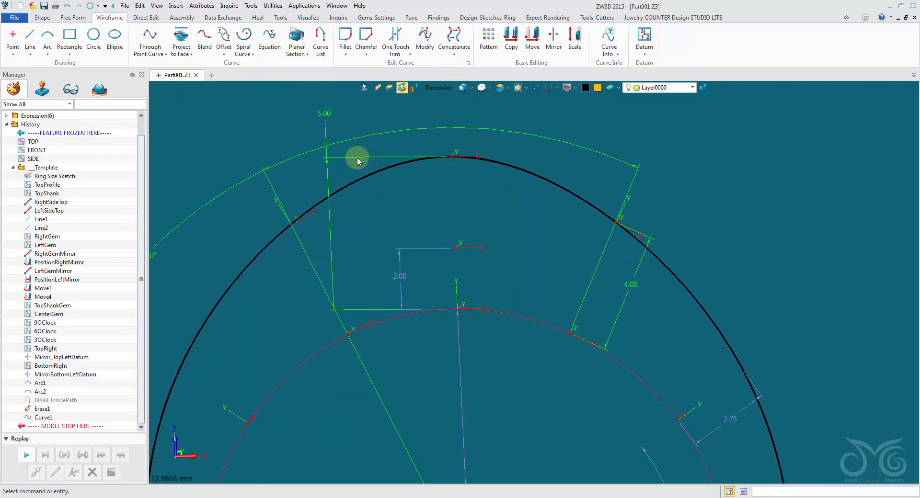
click(358, 158)
double_click(324, 123)
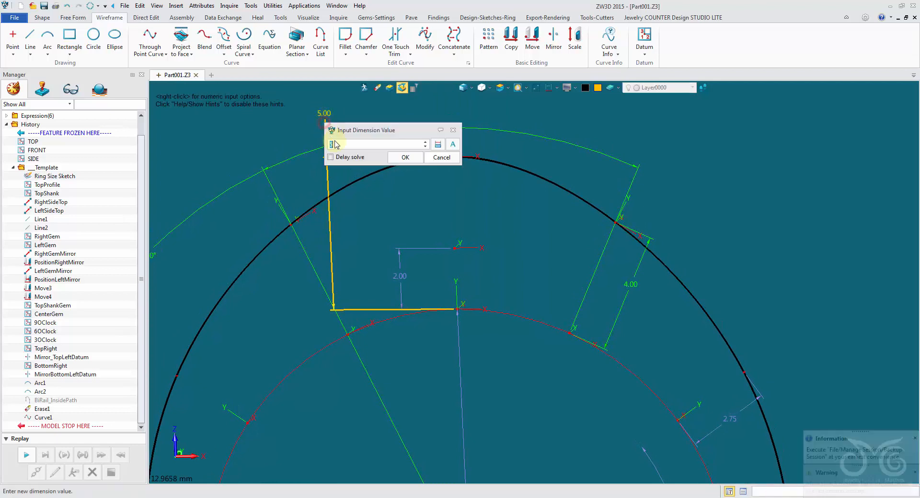
click(353, 144)
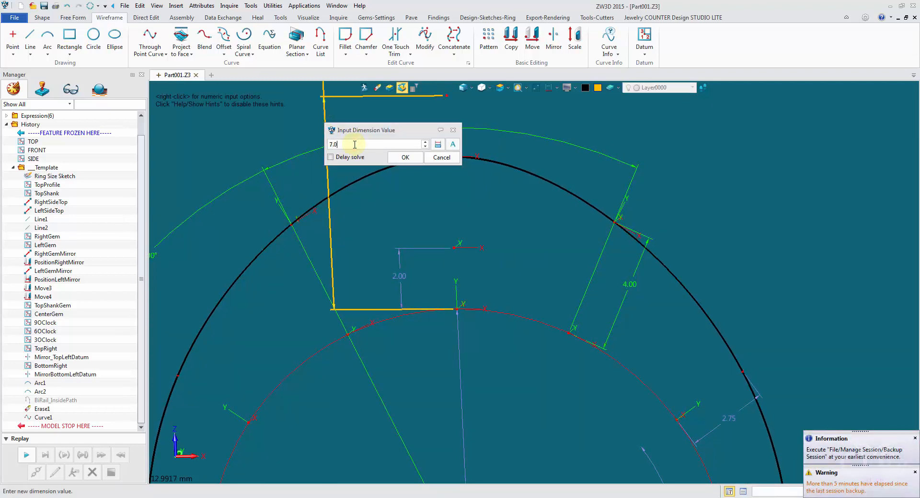
scroll(354, 145, up, 1)
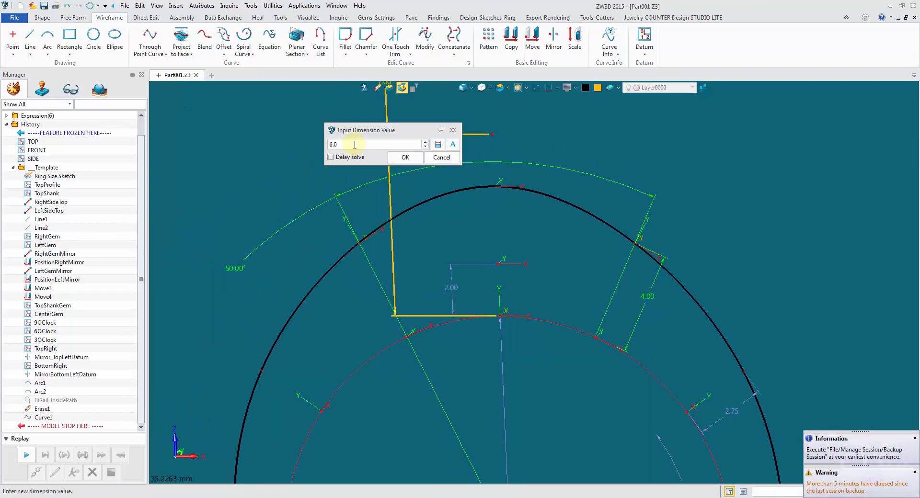
click(405, 157)
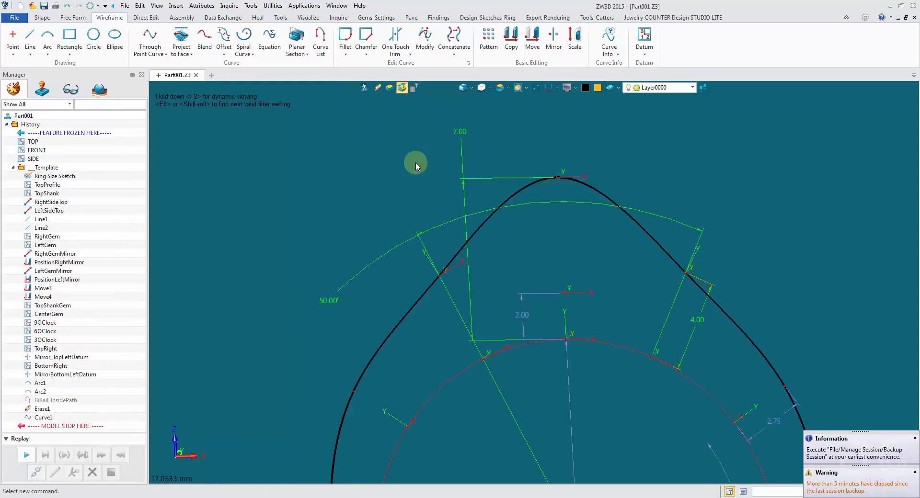
scroll(595, 245, up, 3)
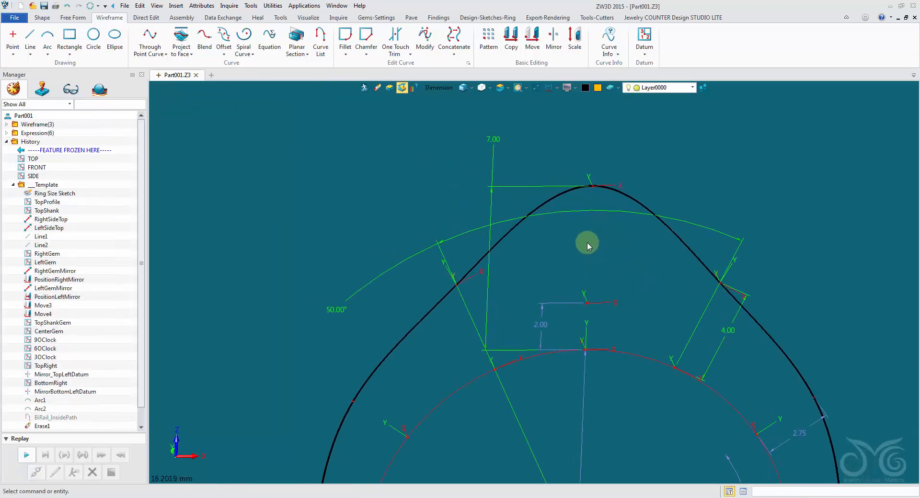
scroll(621, 353, down, 4)
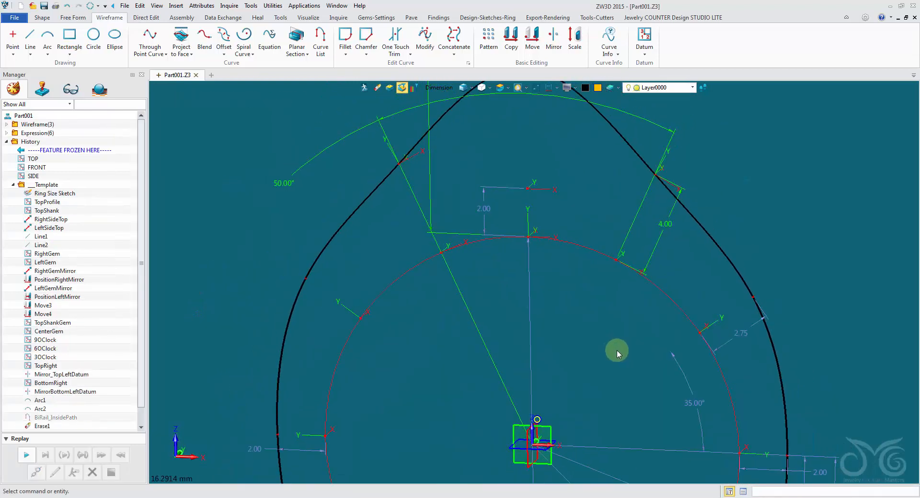
scroll(591, 174, up, 3)
scroll(584, 176, up, 2)
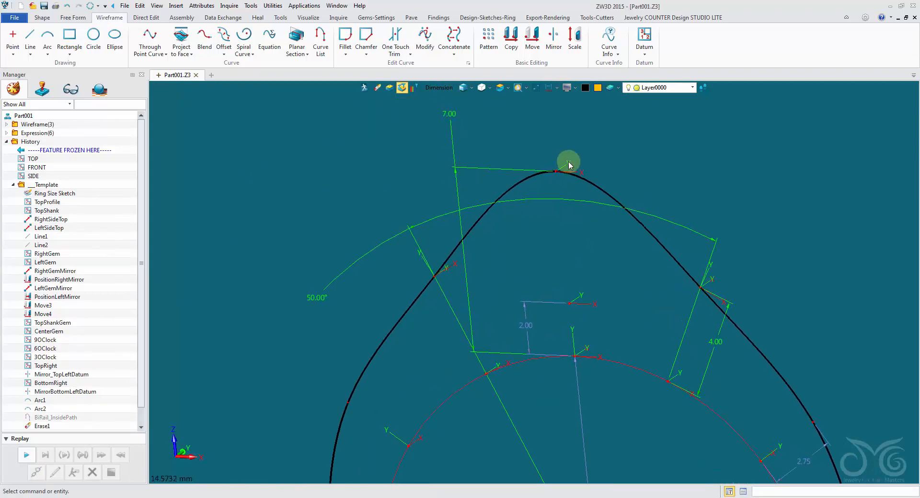
Create a variable named CenterStoneHeightFromFinger with the expression 6.
right_drag(596, 206, 565, 178)
click(447, 150)
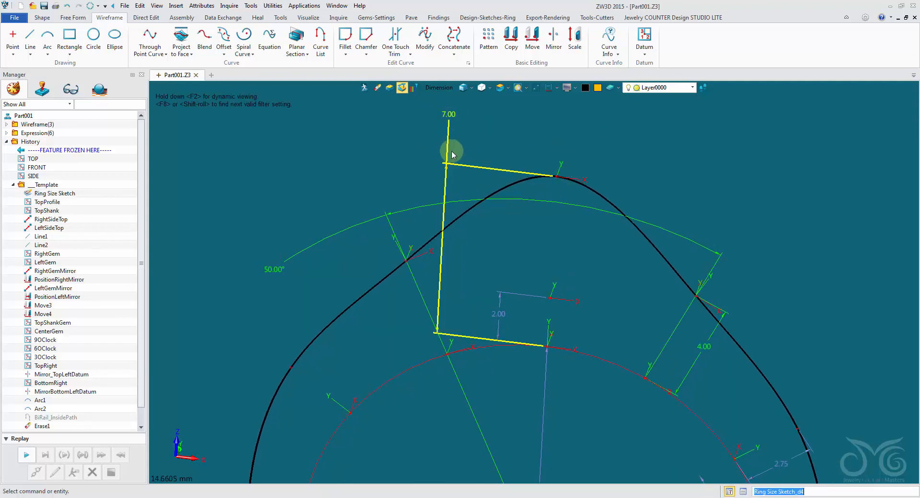
mouse_move(568, 291)
right_down()
mouse_move(573, 136)
mouse_move(557, 258)
right_up()
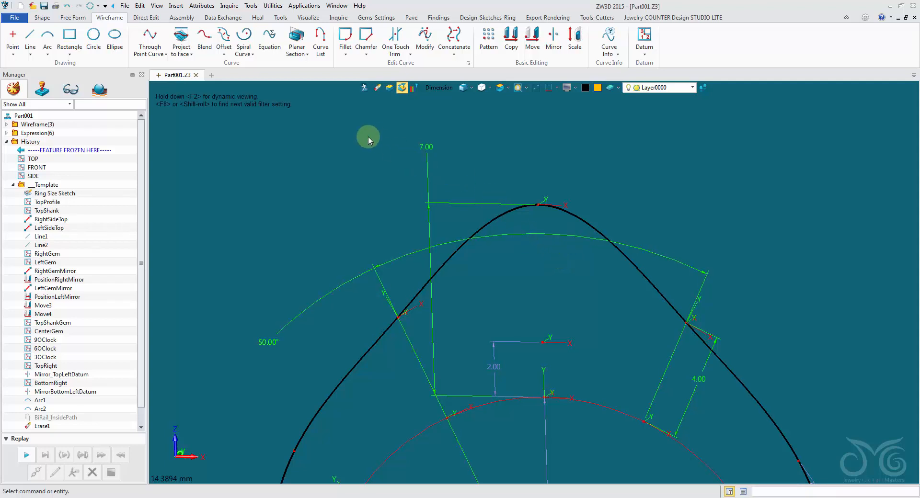
click(179, 8)
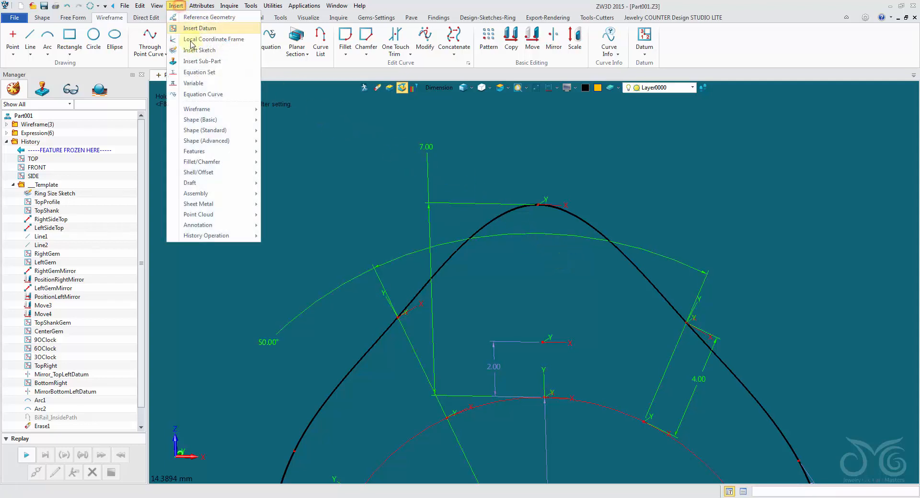
click(197, 78)
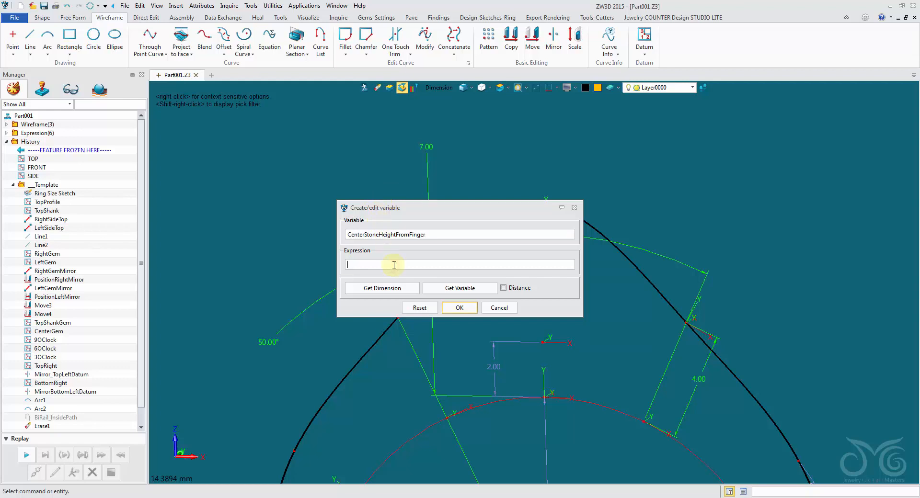
click(452, 306)
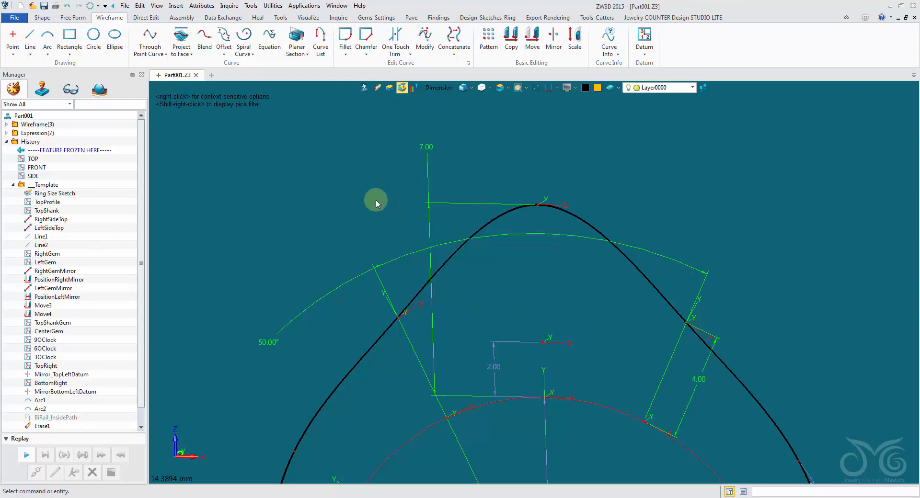
Limit picking to sketches, open the Ring Size Sketch for editing and display its dimensions.
scroll(376, 200, down, 3)
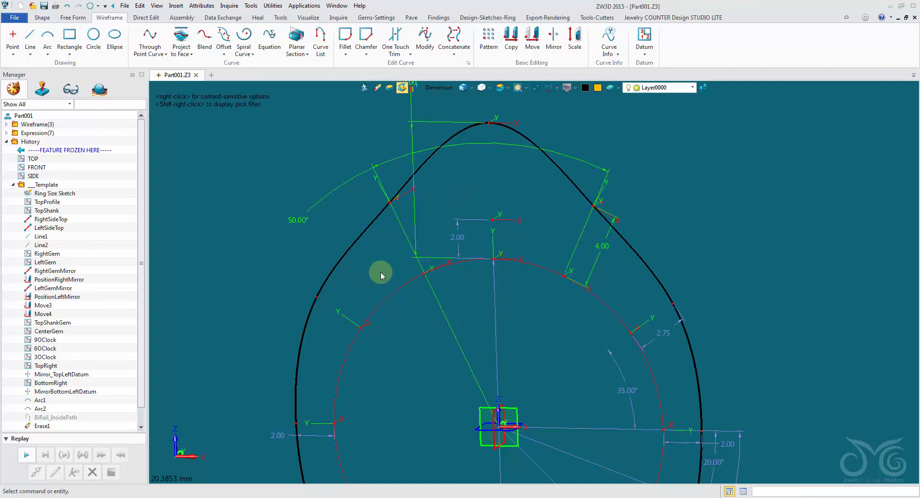
click(431, 88)
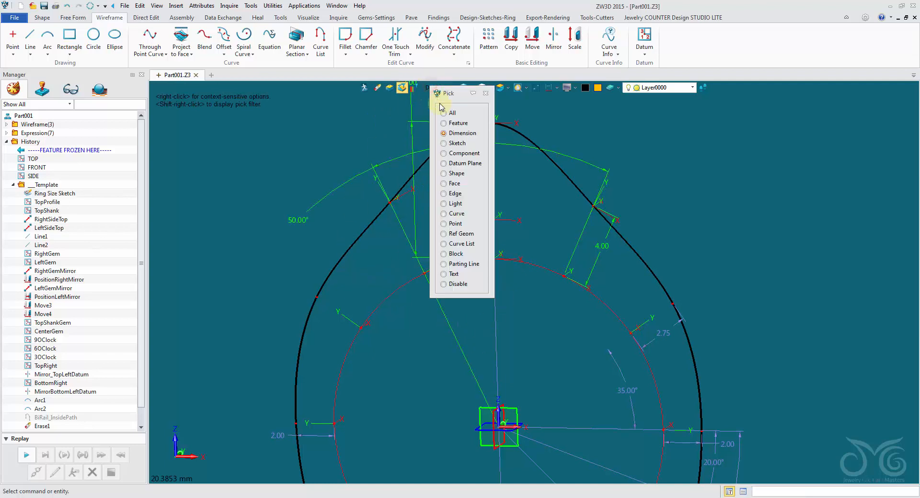
click(457, 144)
double_click(534, 262)
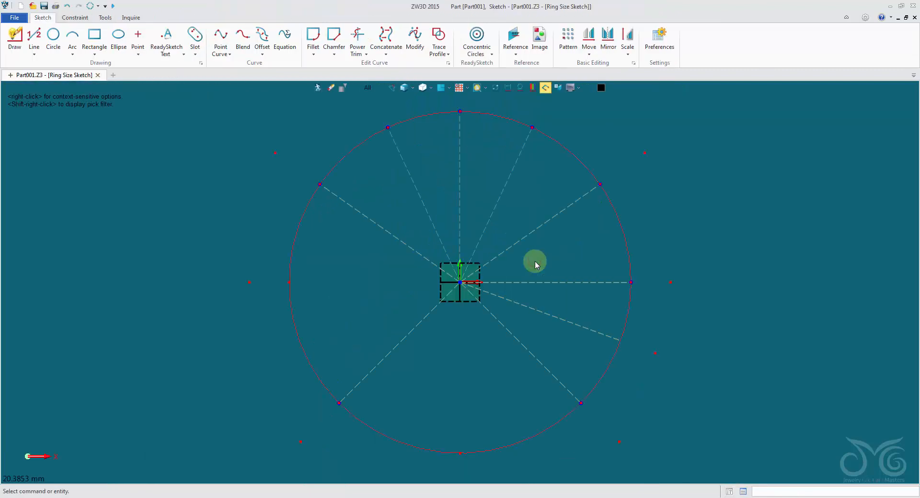
click(508, 87)
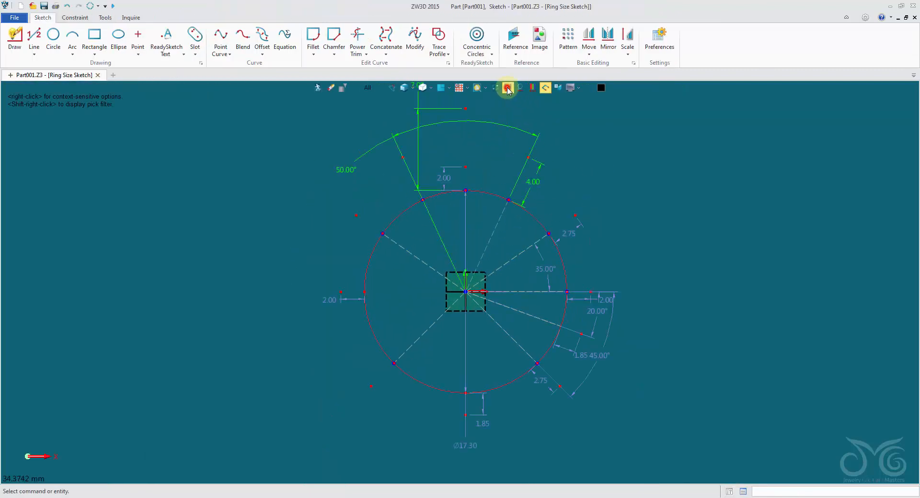
middle_drag(641, 134, 638, 224)
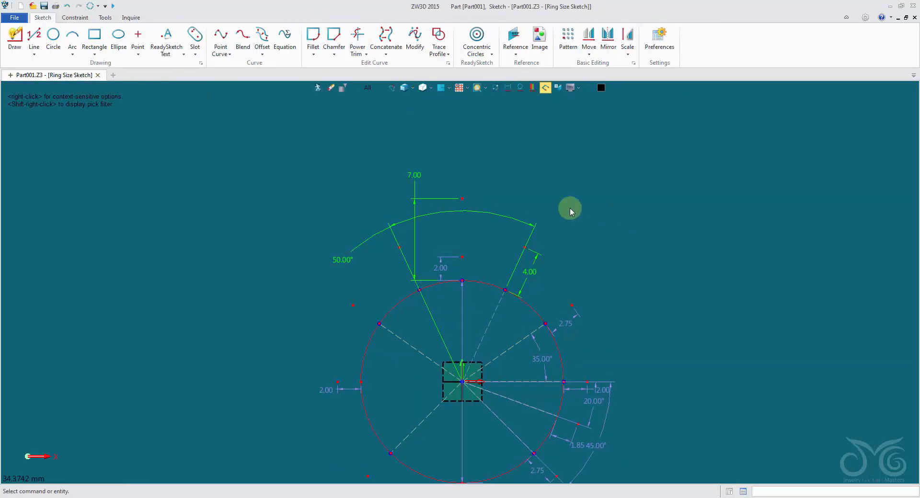
Link the height dimension from the finger circle to the topmost point to the CenterStoneHeightFromFinger variable and exit the sketch.
right_click(424, 204)
click(428, 196)
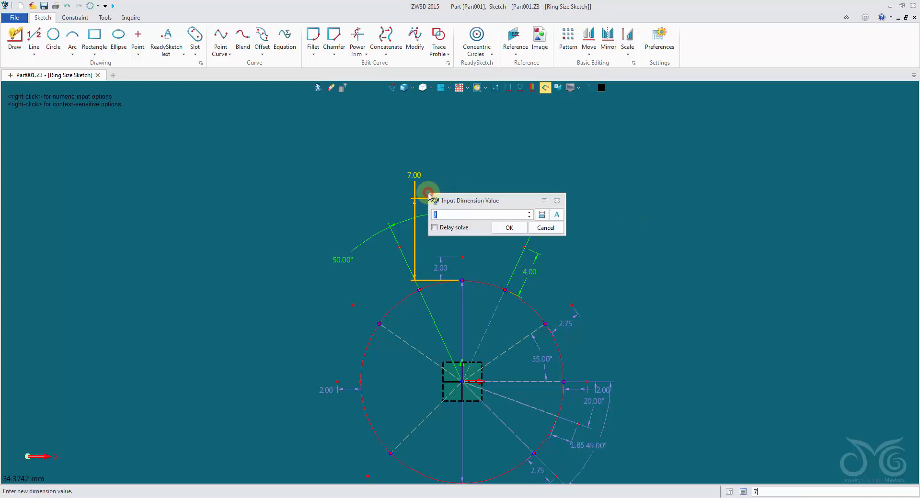
click(557, 215)
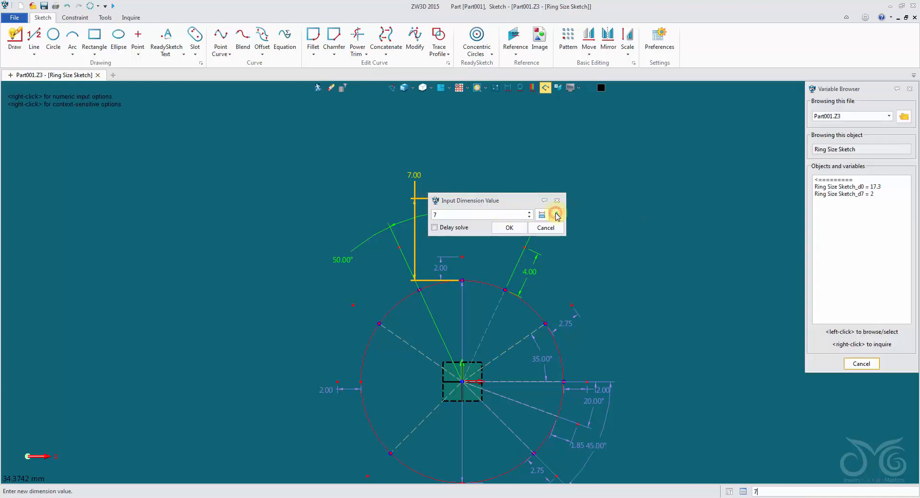
click(826, 181)
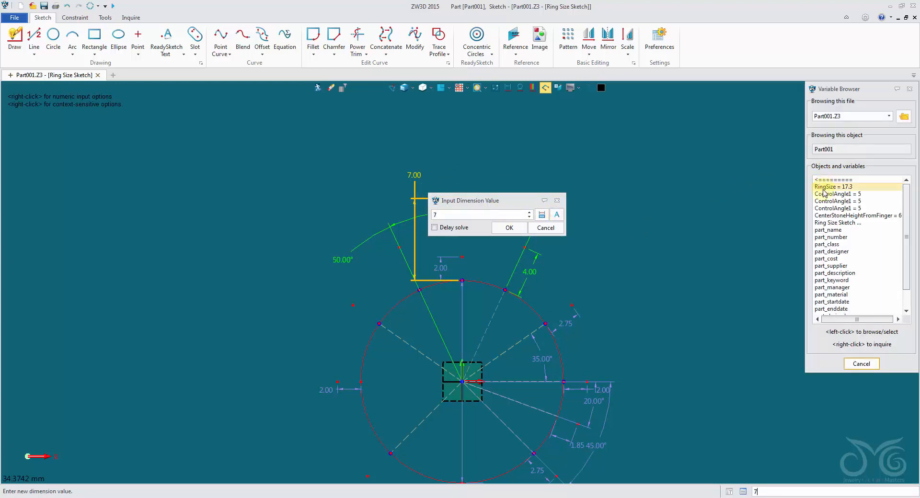
click(824, 216)
click(508, 228)
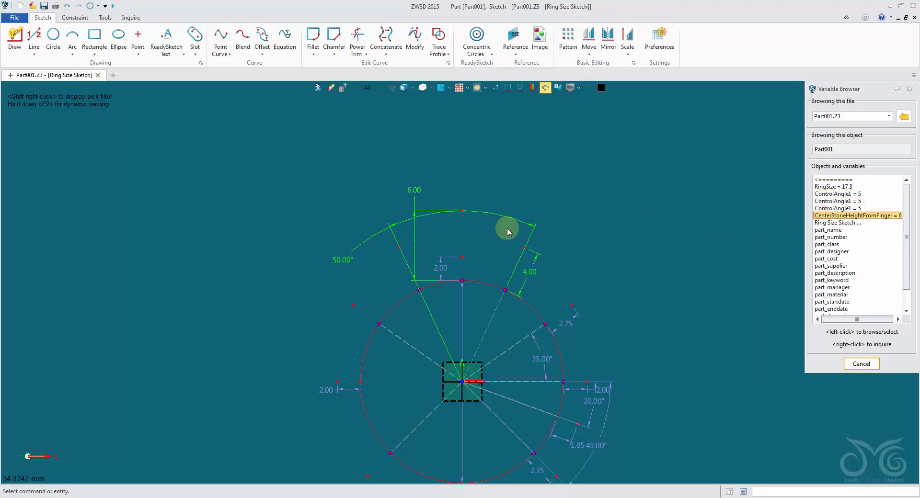
click(318, 88)
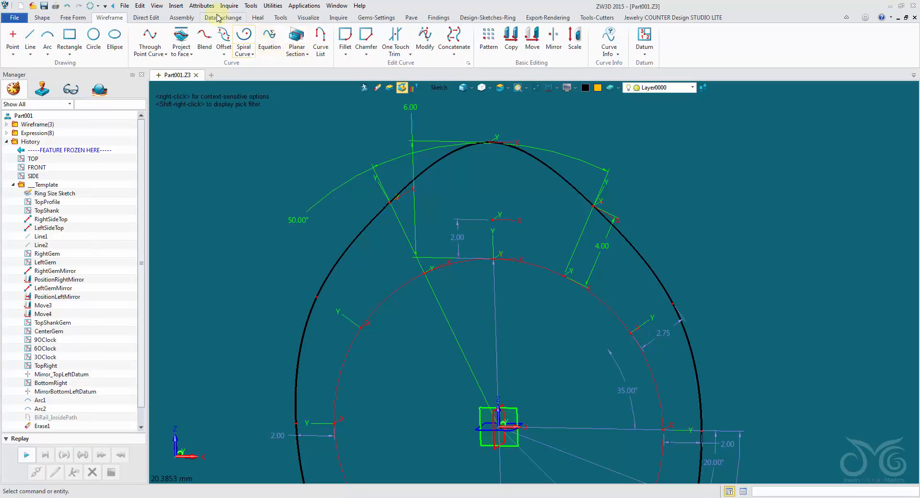
Add the CenterStoneHeightFromFinger variable to the part attributes as a driving parameter.
click(201, 6)
click(210, 18)
click(288, 103)
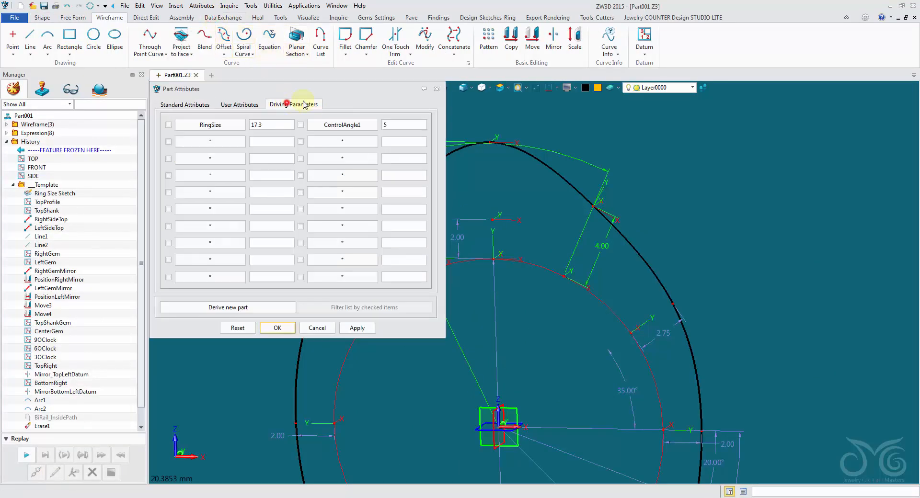
drag(346, 88, 204, 68)
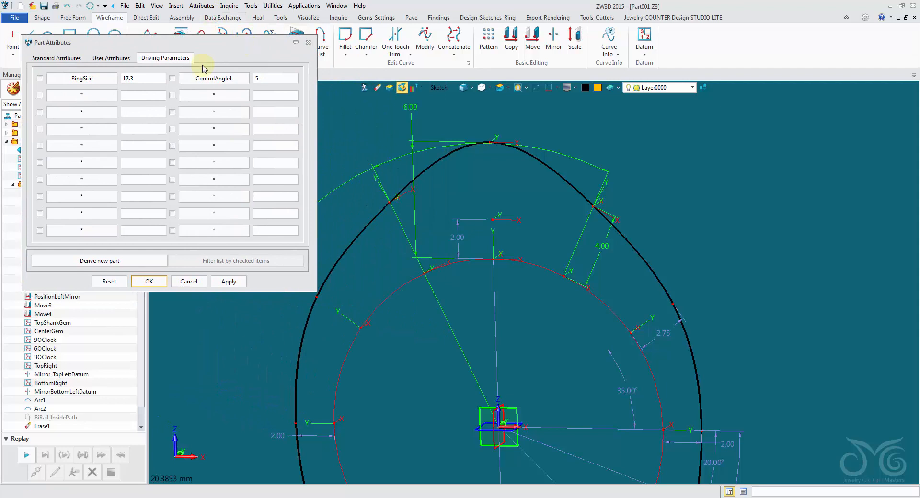
click(88, 112)
right_click(237, 164)
click(239, 165)
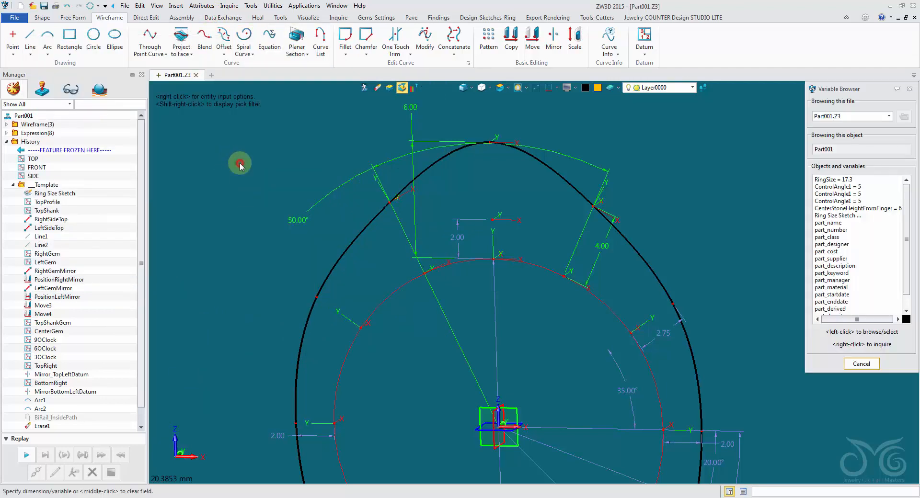
click(842, 209)
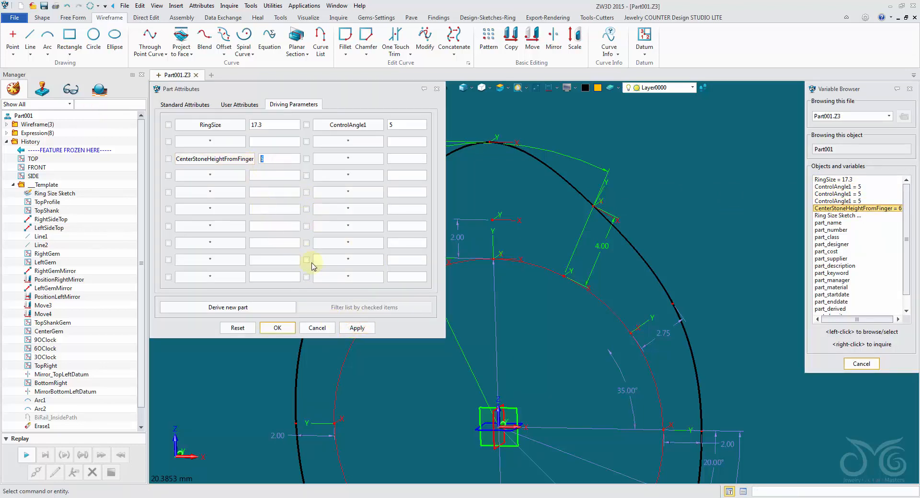
Set the CenterStoneHeightFromFinger driving parameter to 8 and apply it to the ring.
text(8)
click(366, 329)
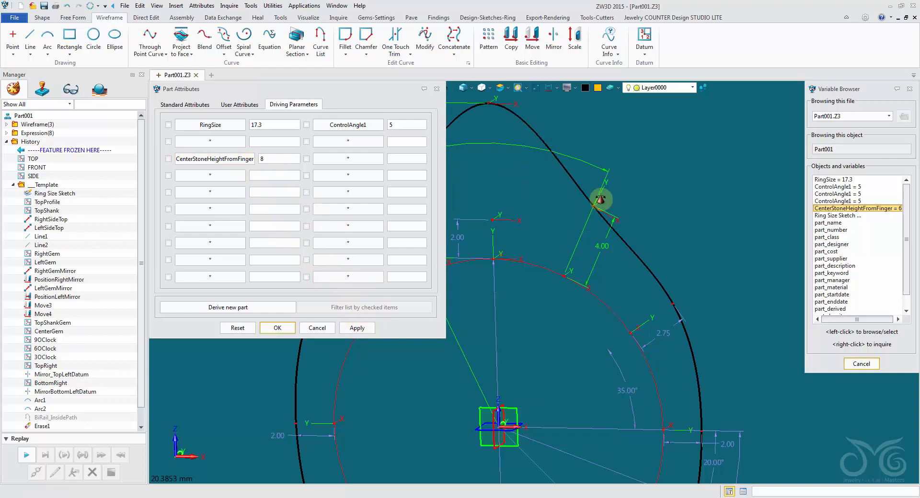
middle_drag(602, 200, 741, 209)
scroll(642, 208, down, 3)
middle_drag(639, 206, 592, 211)
Set the CenterStoneHeightFromFinger driving parameter to 6, accept the part attributes and close the variable browser.
double_click(267, 159)
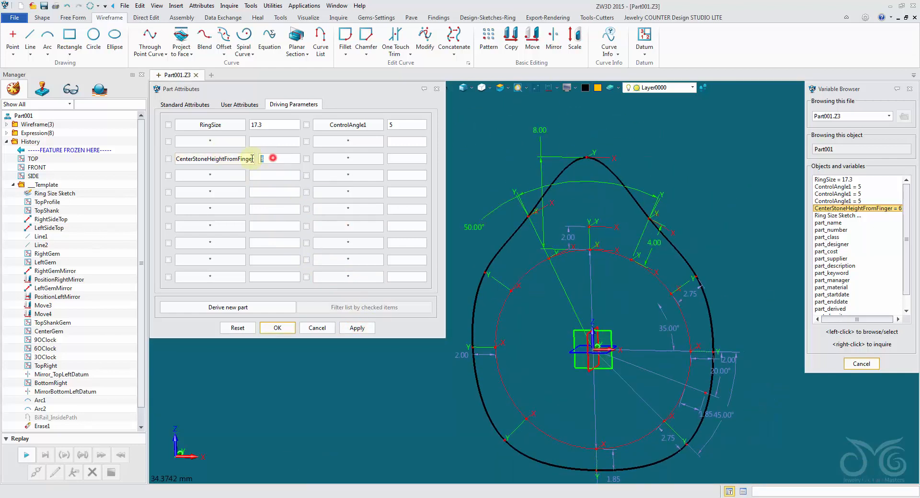
click(360, 329)
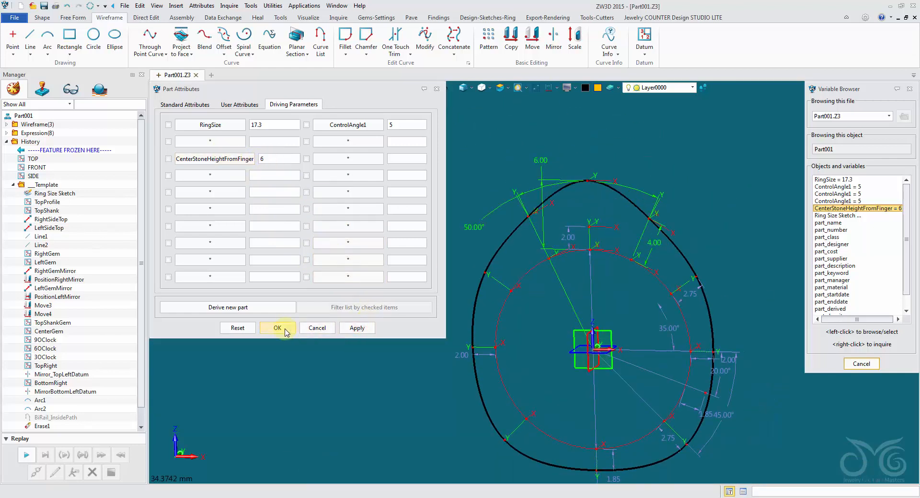
click(278, 329)
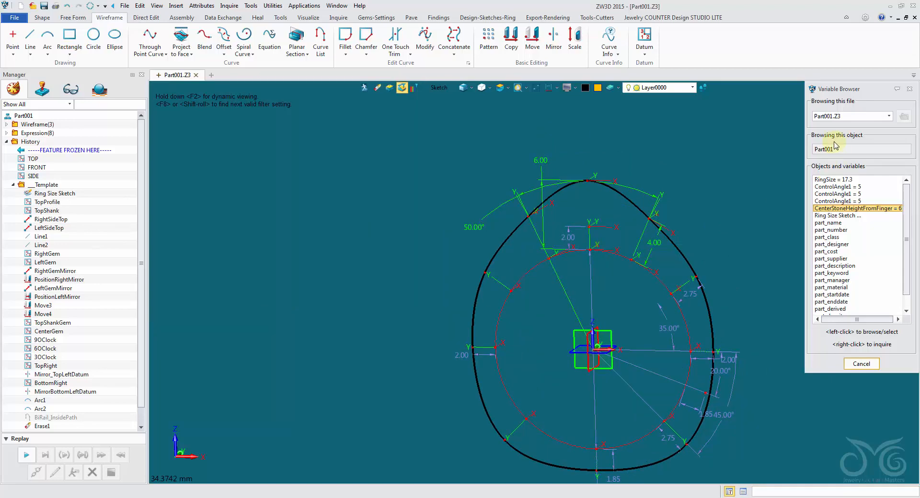
click(862, 365)
Examine how the closed curve runs through the centre and side stone points at the top of the ring.
scroll(653, 206, up, 5)
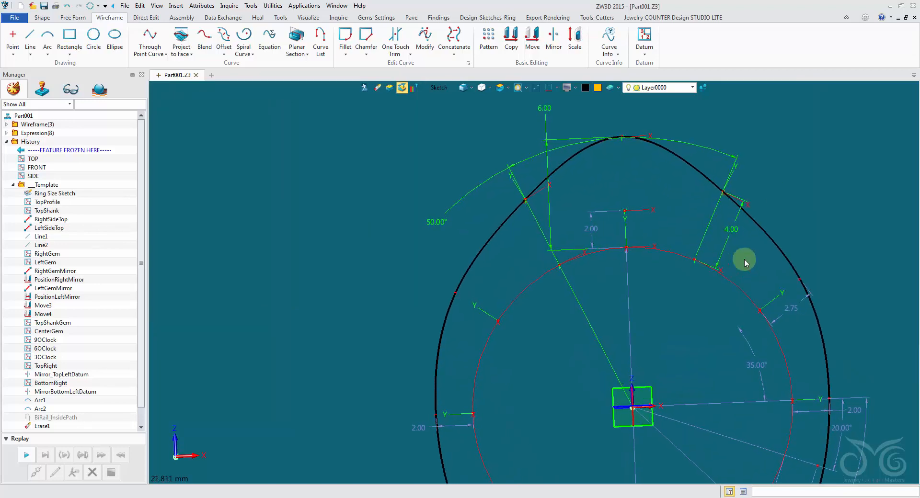
right_drag(732, 238, 772, 308)
scroll(772, 308, up, 4)
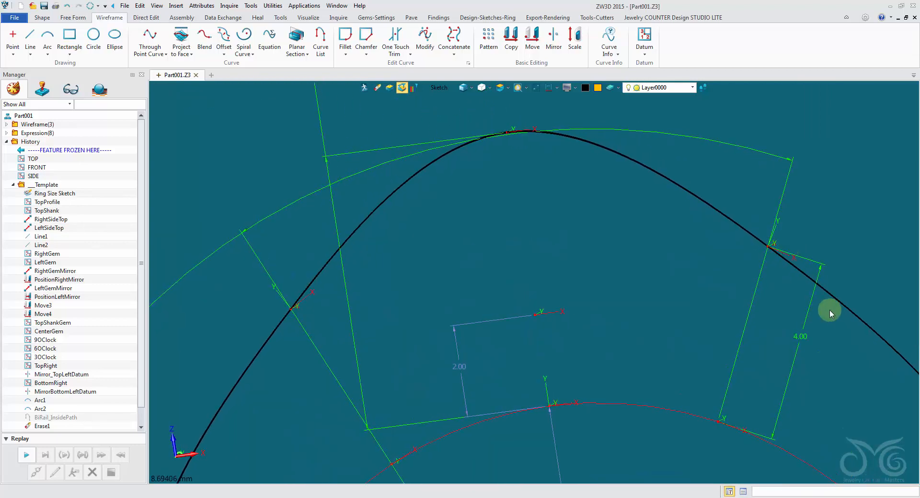
mouse_move(829, 312)
right_down()
mouse_move(820, 373)
mouse_move(776, 322)
mouse_move(684, 277)
mouse_move(616, 211)
right_up()
scroll(616, 211, down, 2)
scroll(520, 141, up, 3)
mouse_move(520, 141)
right_down()
mouse_move(480, 140)
mouse_move(562, 147)
mouse_move(556, 154)
mouse_move(671, 197)
mouse_move(677, 210)
right_up()
scroll(527, 134, down, 1)
scroll(672, 197, down, 1)
scroll(662, 207, down, 2)
Limit picking to dimensions and set the upper shoulder point's offset from the finger circle to 3.5 mm.
click(446, 88)
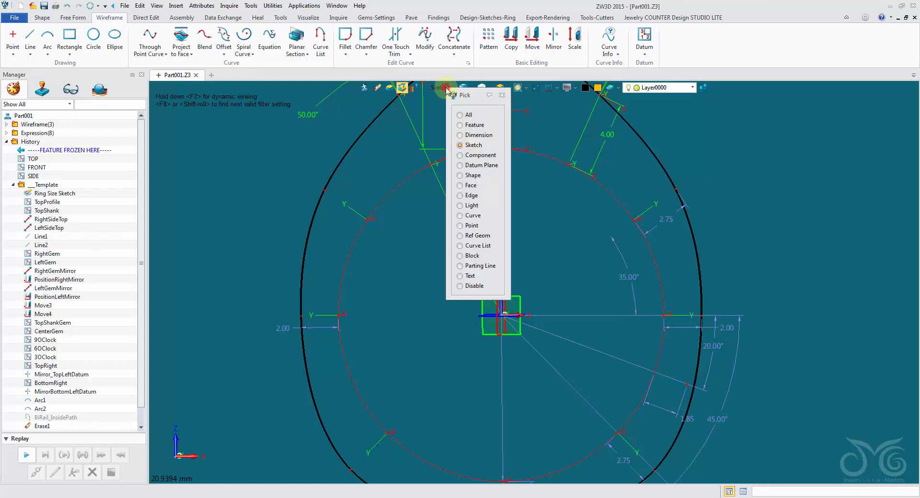
click(479, 136)
double_click(666, 219)
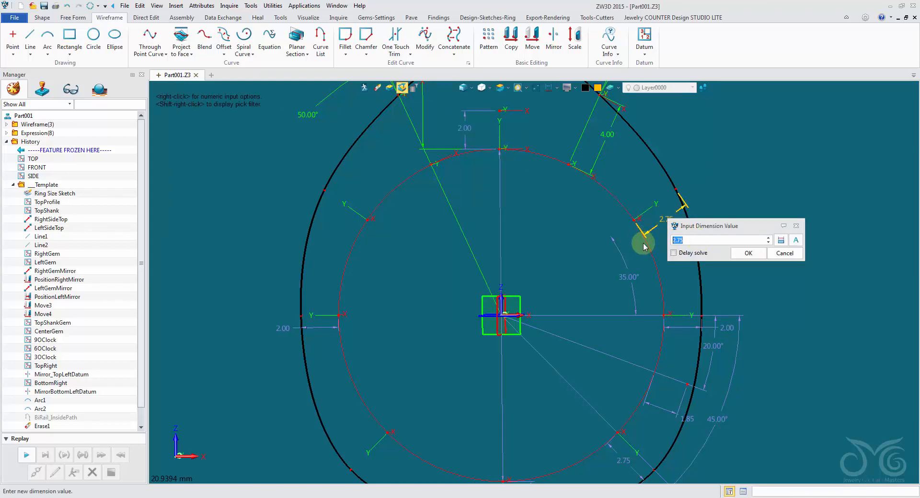
text(3.5)
click(757, 252)
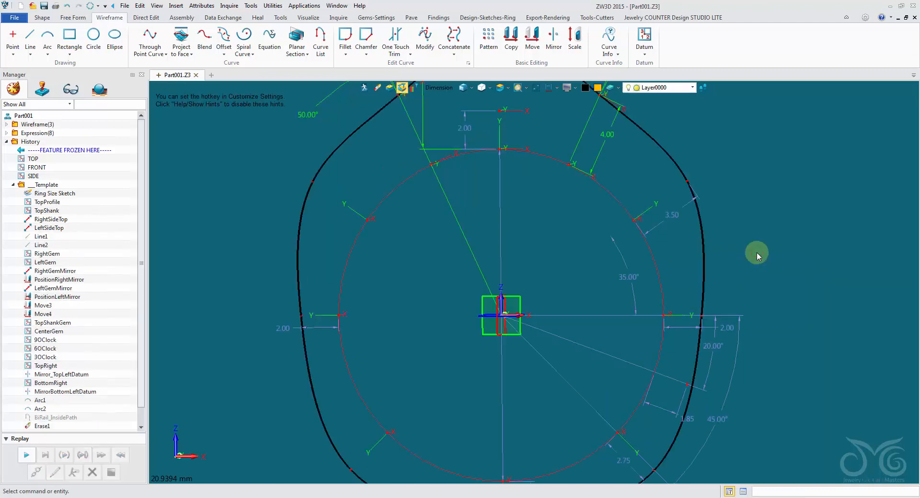
Set the angle between the horizontal line and the upper shoulder point to 50 degrees.
middle_drag(753, 262, 752, 261)
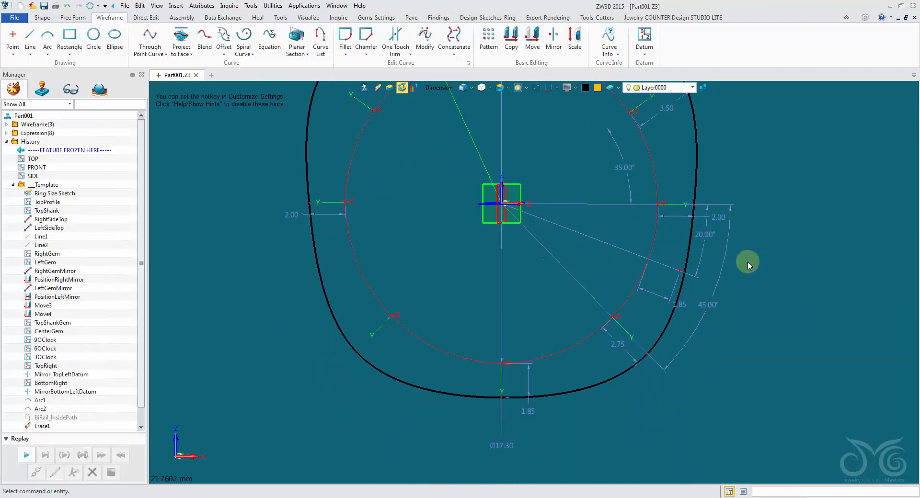
scroll(748, 261, up, 5)
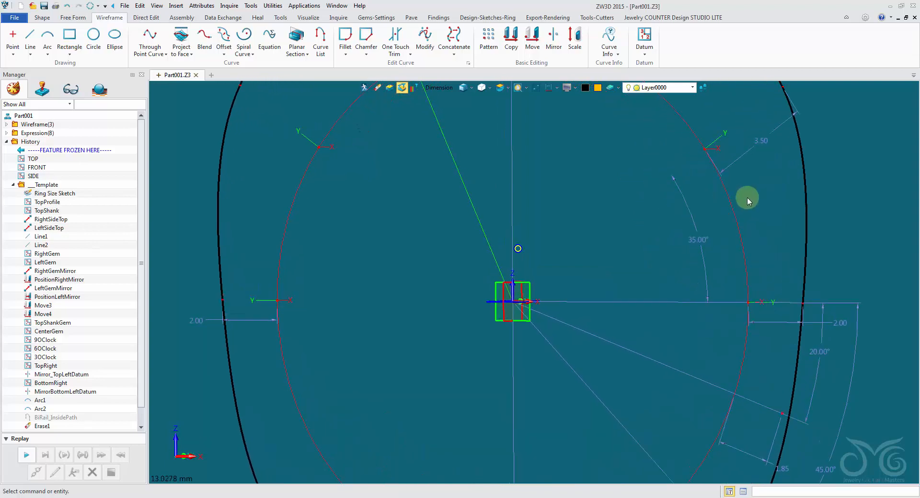
middle_drag(749, 200, 820, 165)
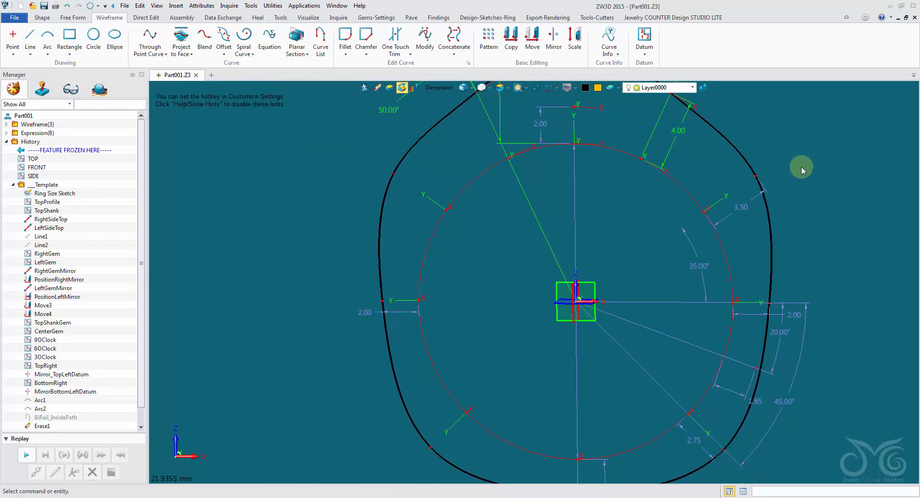
scroll(796, 174, up, 2)
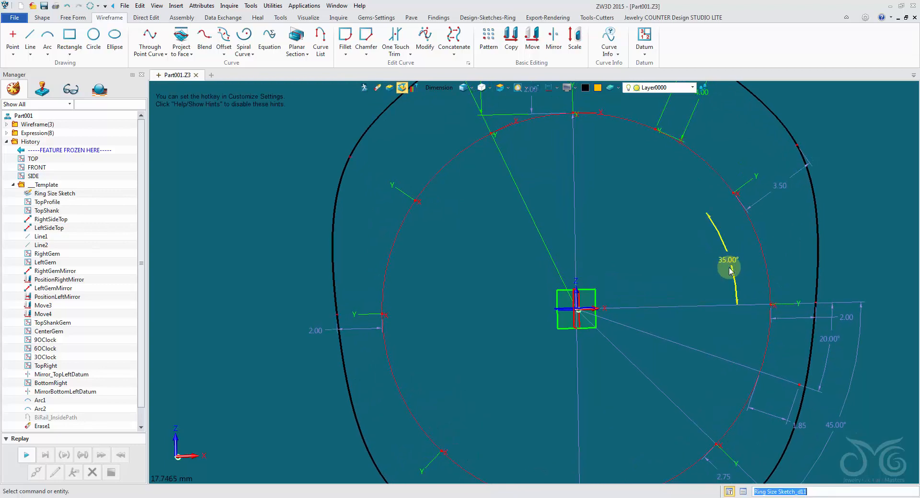
right_click(731, 271)
click(741, 307)
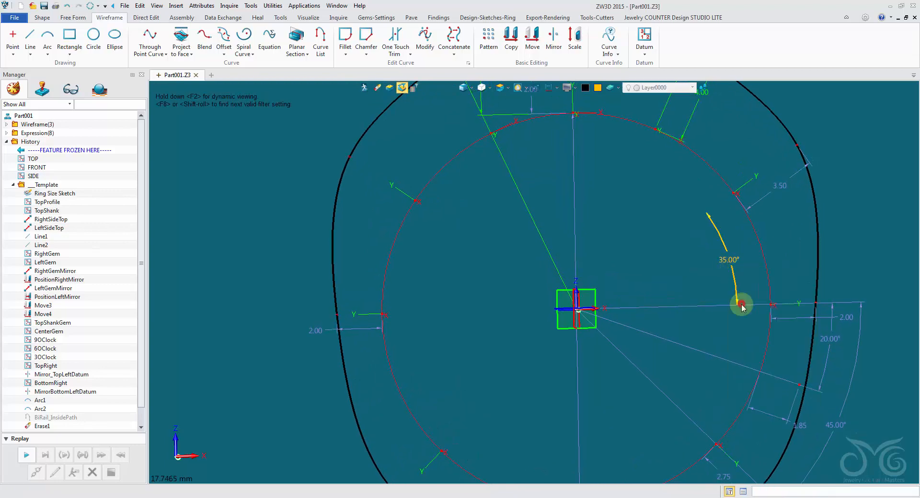
scroll(763, 300, down, 3)
scroll(770, 328, up, 1)
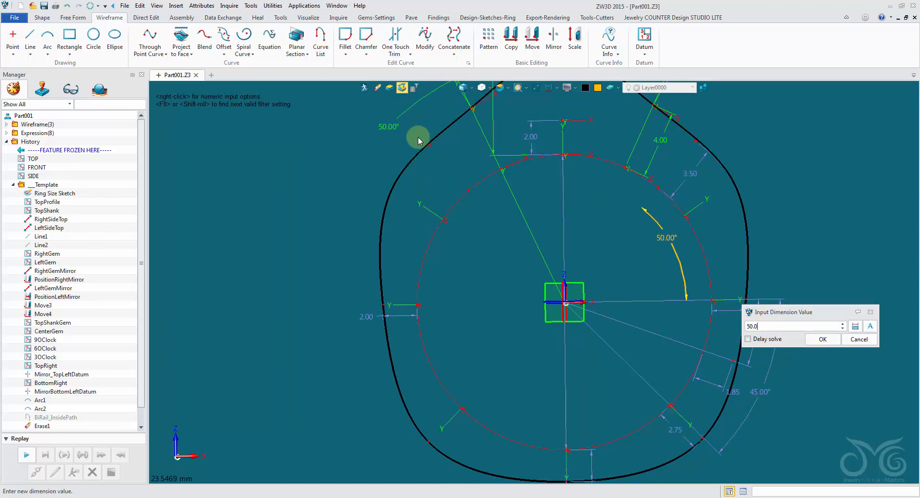
click(824, 339)
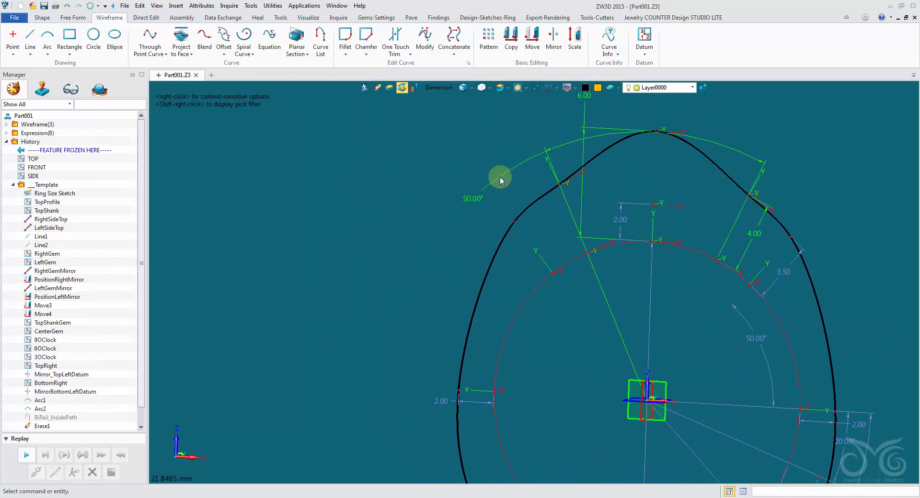
Set the angle spanning the two side stone points to 60 degrees.
right_click(493, 185)
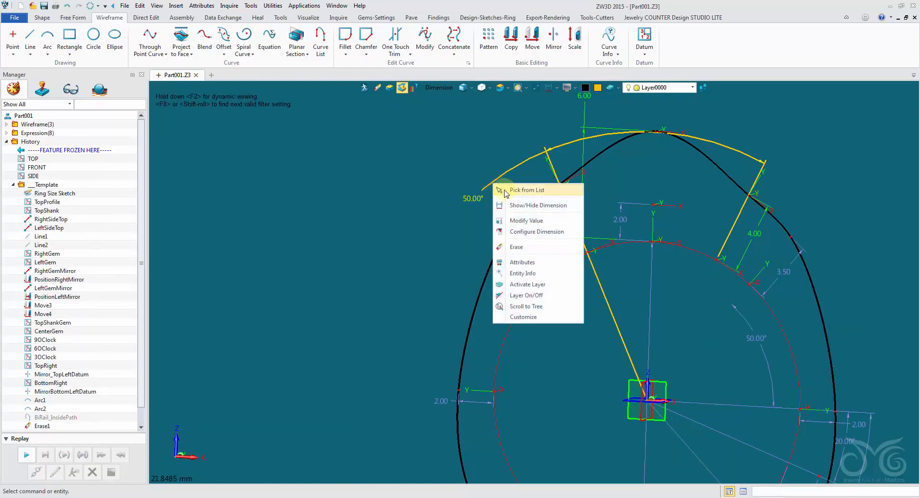
click(519, 218)
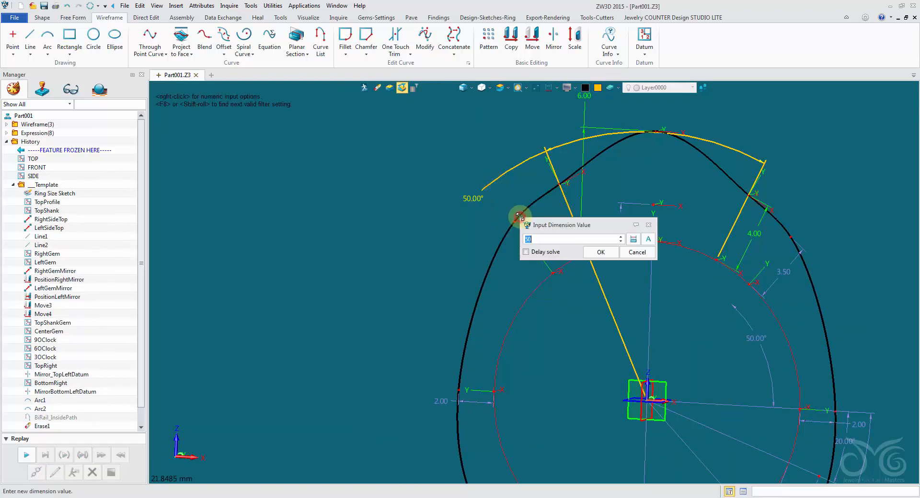
click(574, 240)
key(BackSpace)
text(8.0)
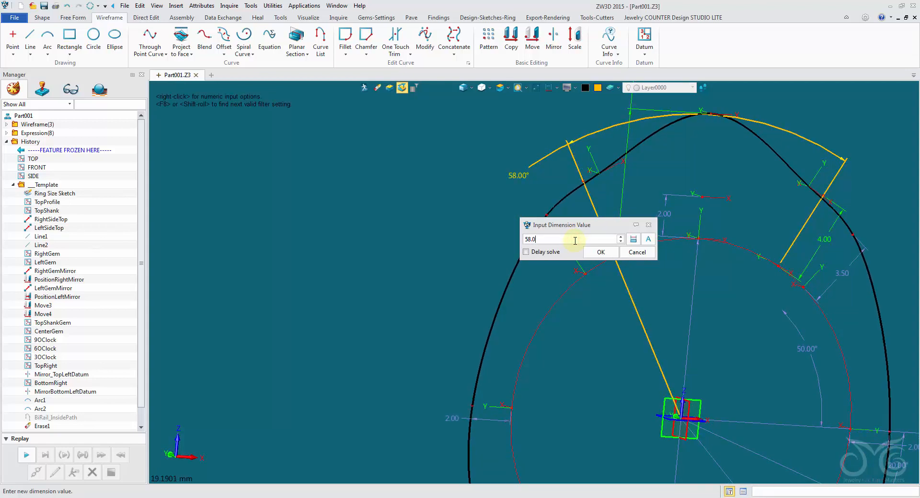
click(602, 251)
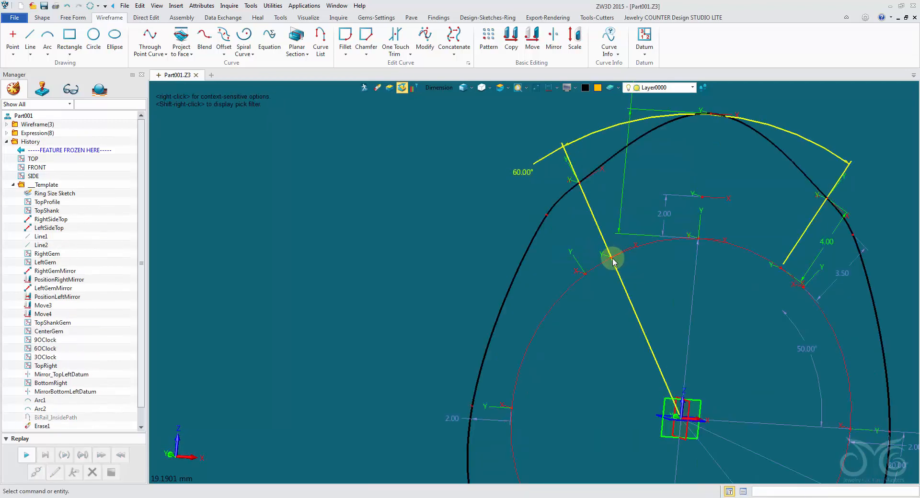
Hide the dimensions of the Ring Size Sketch.
scroll(612, 257, down, 3)
right_drag(579, 211, 526, 192)
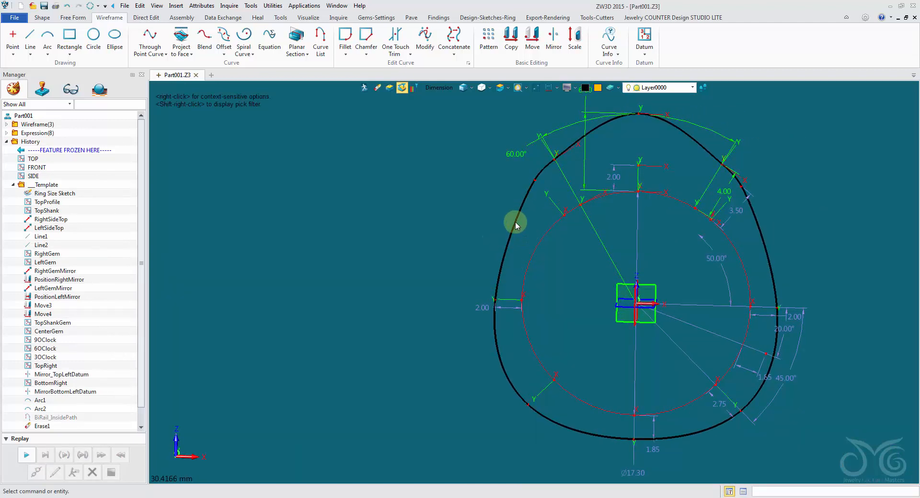
right_drag(752, 174, 743, 183)
scroll(743, 183, down, 2)
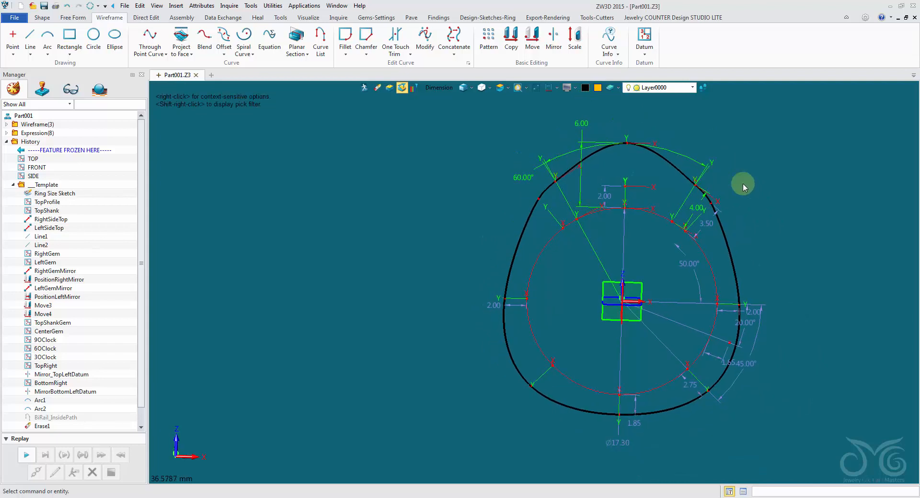
click(55, 194)
right_click(55, 195)
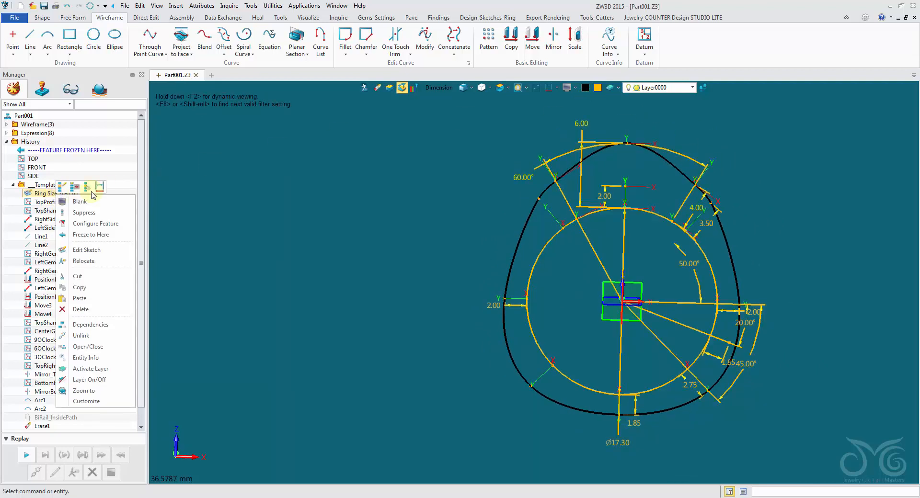
click(105, 184)
scroll(273, 197, up, 2)
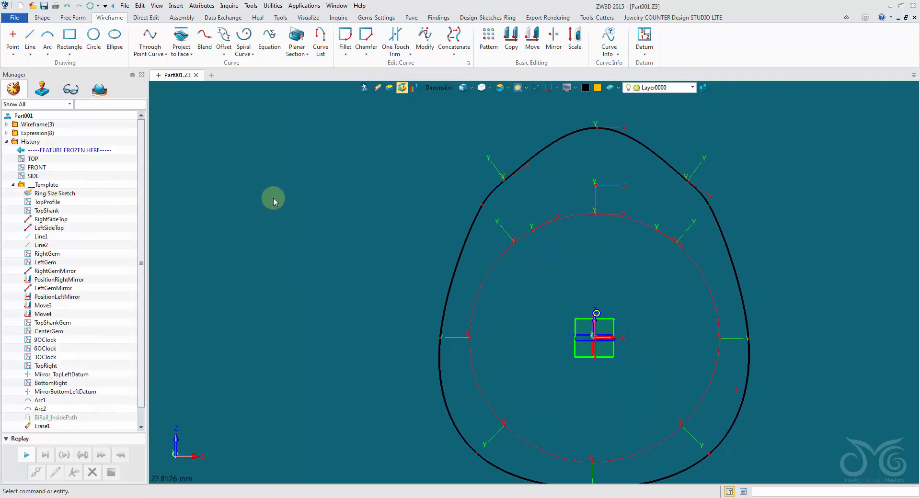
Limit picking to curves and erase the closed outer curve of the ring.
click(427, 87)
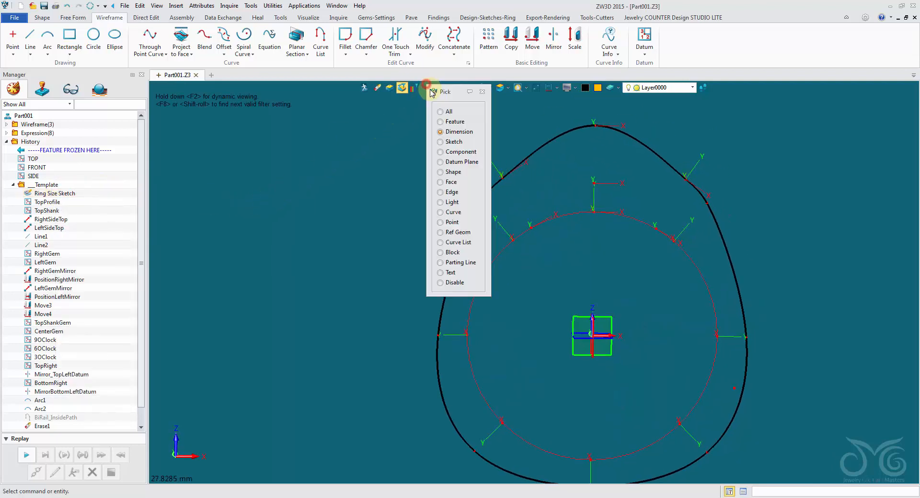
click(454, 211)
click(478, 206)
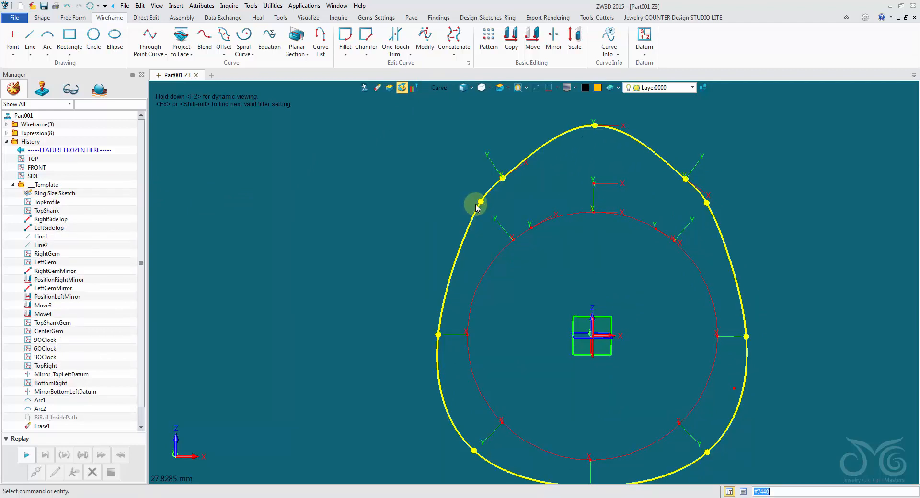
click(377, 89)
Place a round faceted stone with a length of 8.8 mm at the centre stone point above the finger circle.
right_drag(366, 194, 559, 72)
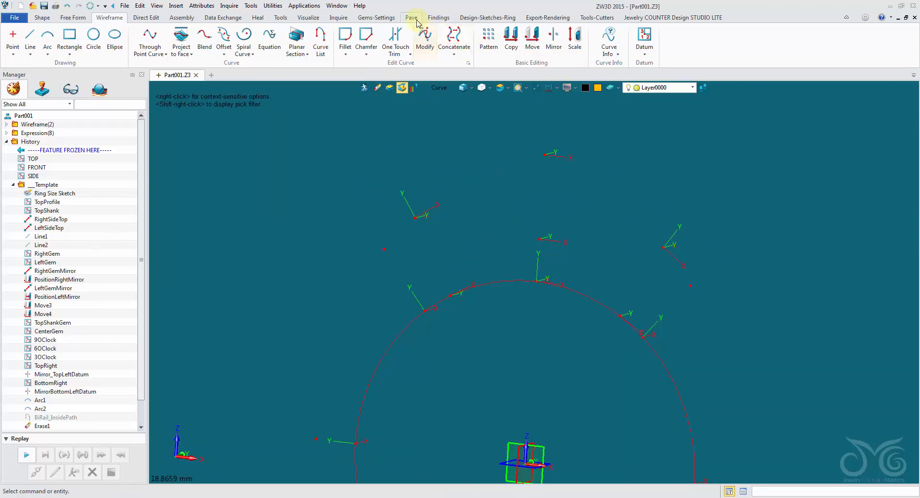
click(376, 18)
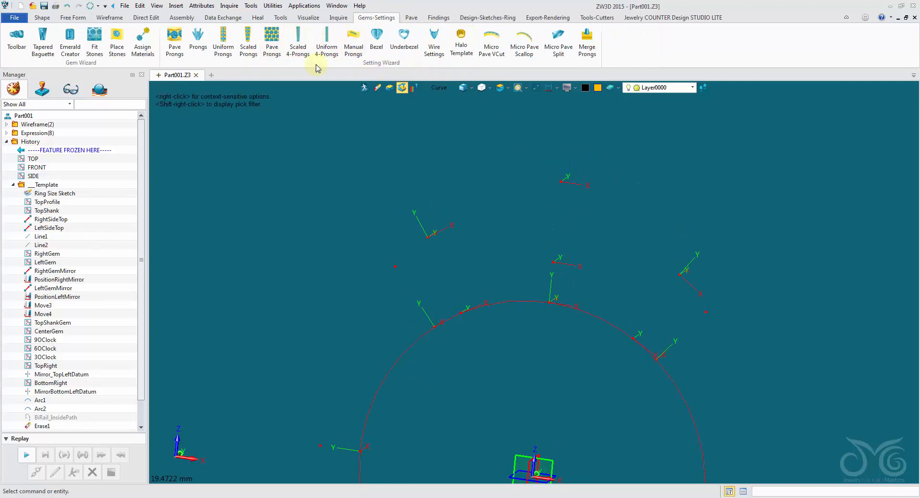
click(117, 48)
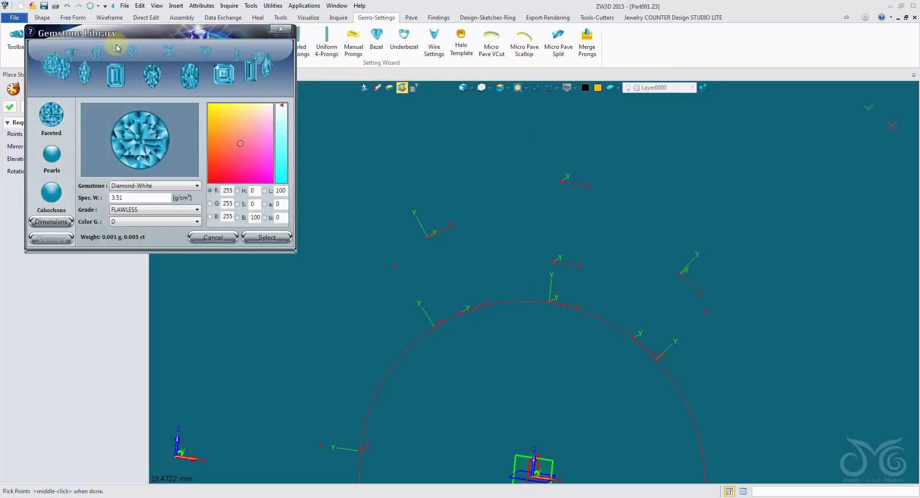
click(51, 222)
double_click(287, 112)
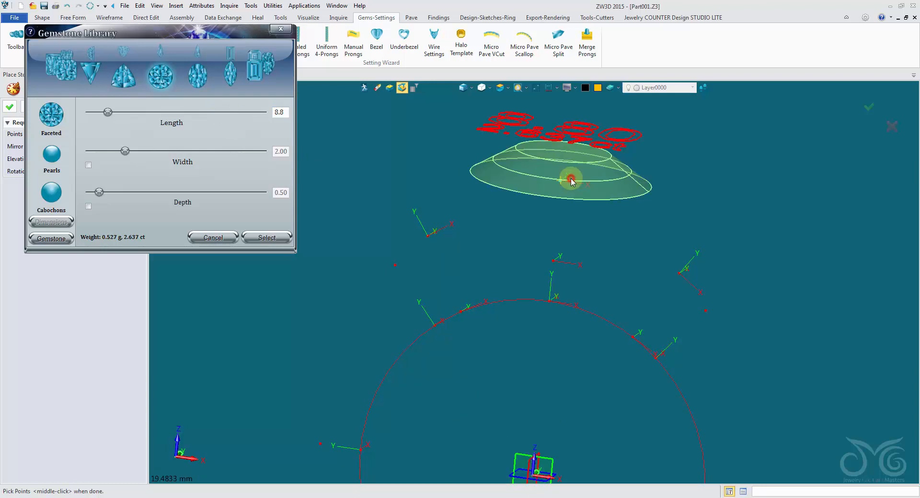
click(571, 179)
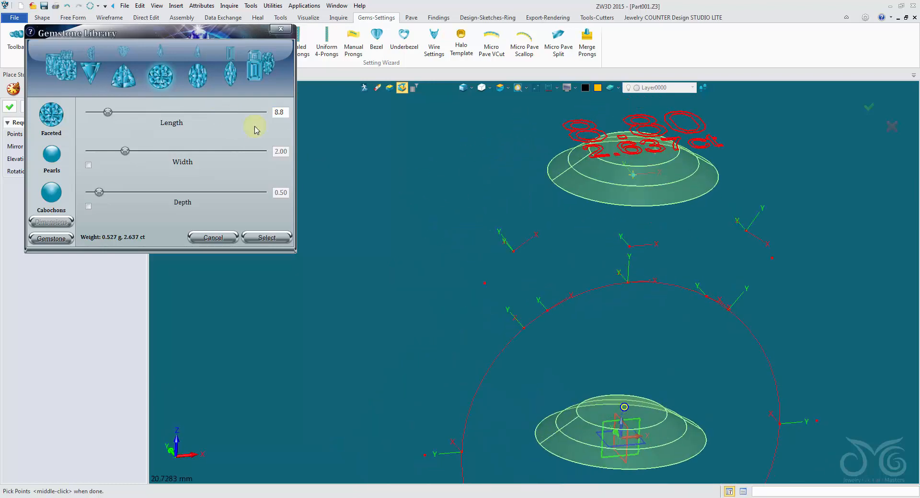
Place baguette stones 5 mm long and 3 mm wide at both side stone points and complete the stone placement.
click(229, 54)
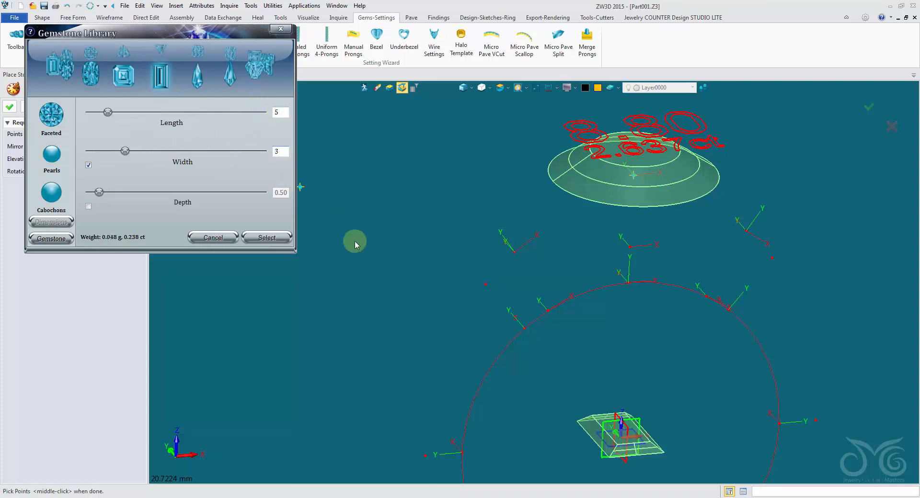
middle_drag(343, 263, 405, 280)
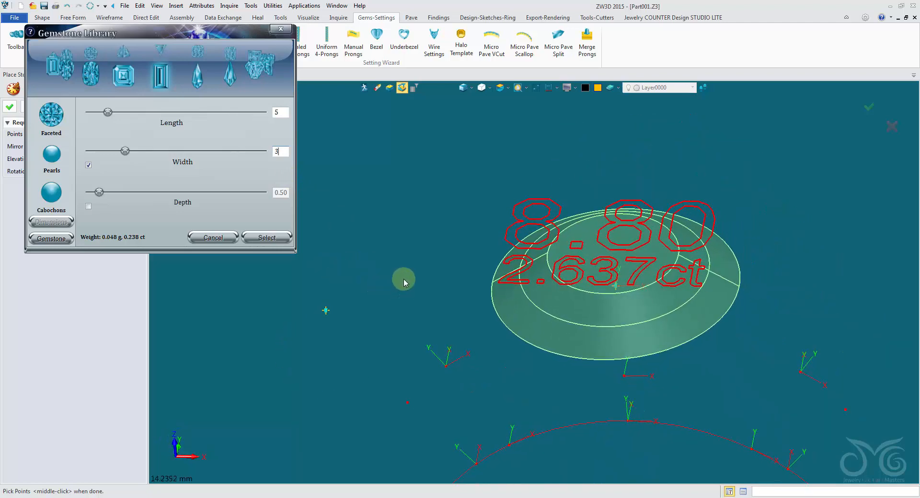
click(455, 352)
middle_drag(455, 353, 386, 191)
click(589, 270)
click(17, 105)
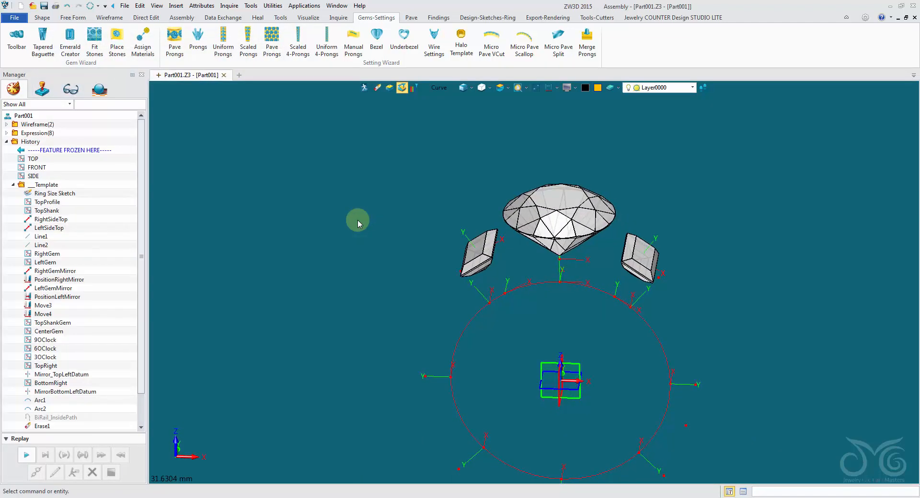
Show the dimensions of the Ring Size Sketch around the placed stones.
scroll(357, 220, up, 5)
middle_drag(405, 206, 411, 114)
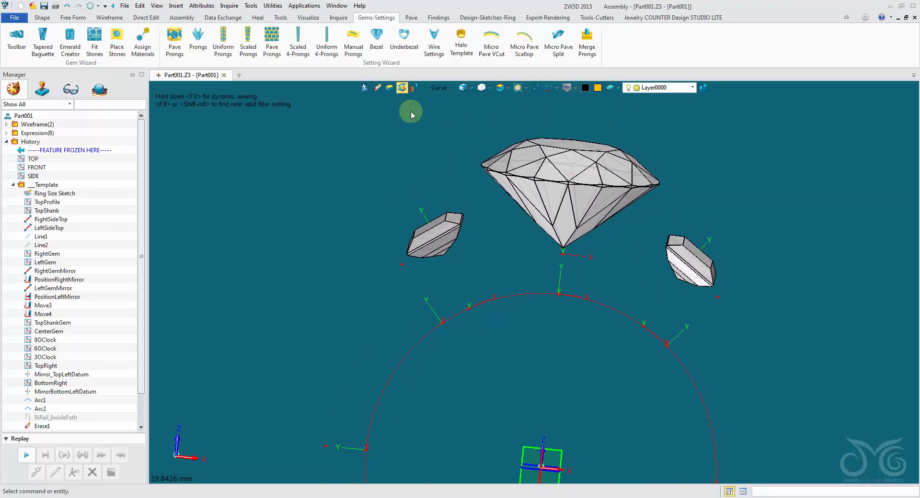
right_click(62, 193)
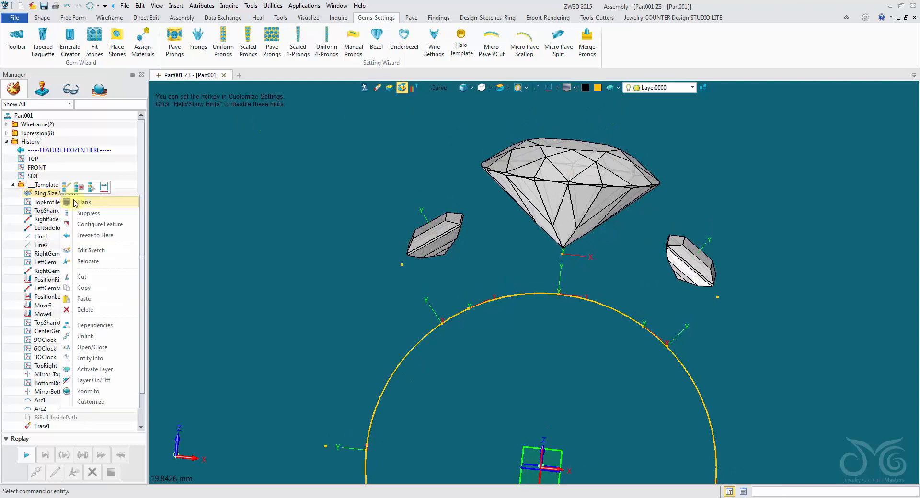
click(102, 188)
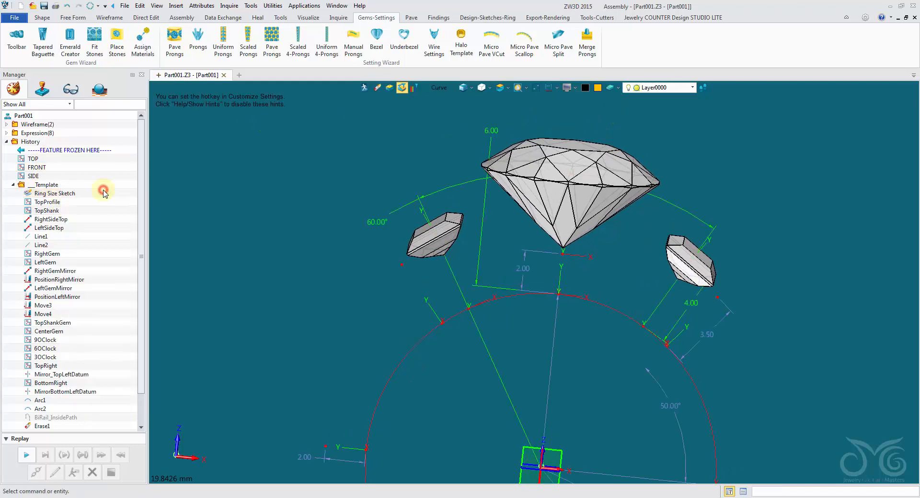
Set the CenterStoneHeightFromFinger driving parameter to 5 and accept the part attributes.
click(202, 6)
click(211, 18)
drag(313, 91, 193, 26)
click(185, 45)
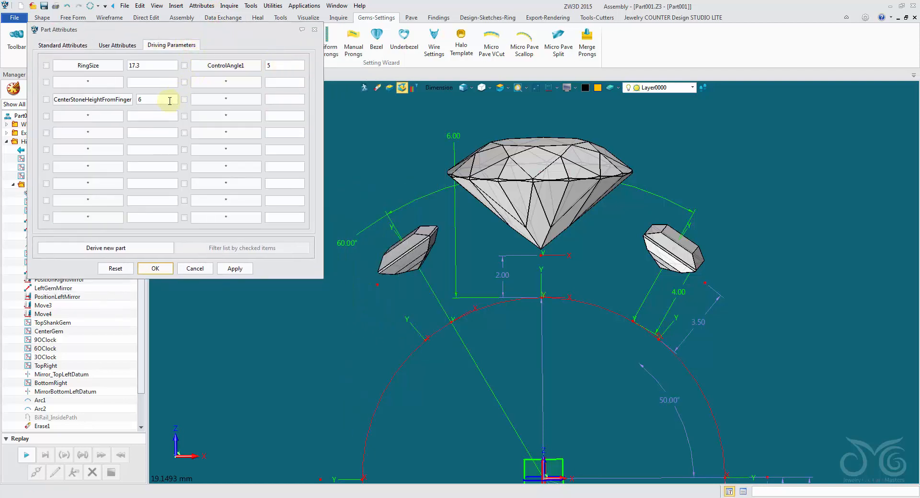
text(5)
click(233, 269)
click(156, 269)
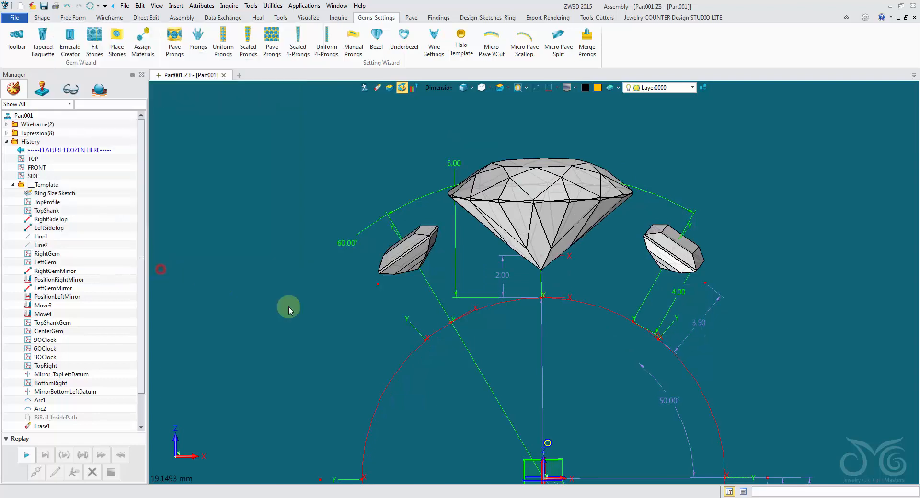
Try a side stone height of 6 mm from the finger circle, and undo the change.
middle_drag(498, 340, 509, 341)
mouse_move(701, 317)
right_down()
mouse_move(749, 338)
mouse_move(695, 302)
right_up()
double_click(694, 302)
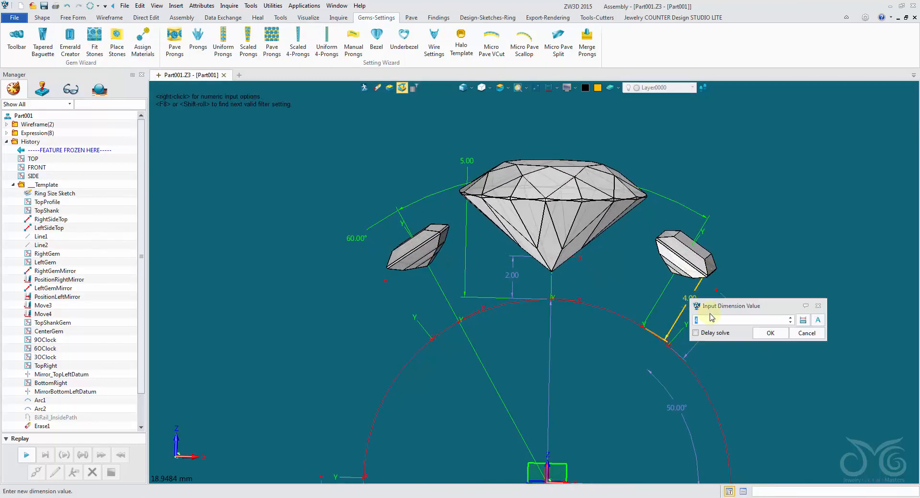
click(757, 334)
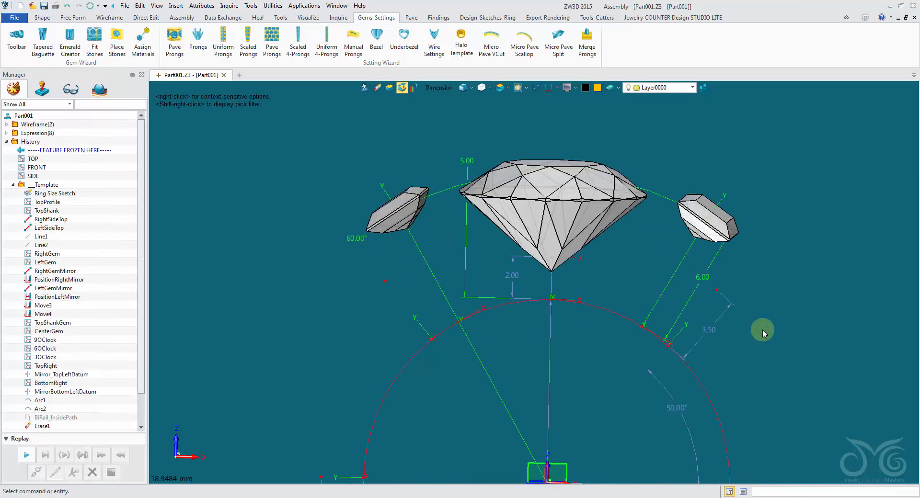
click(67, 6)
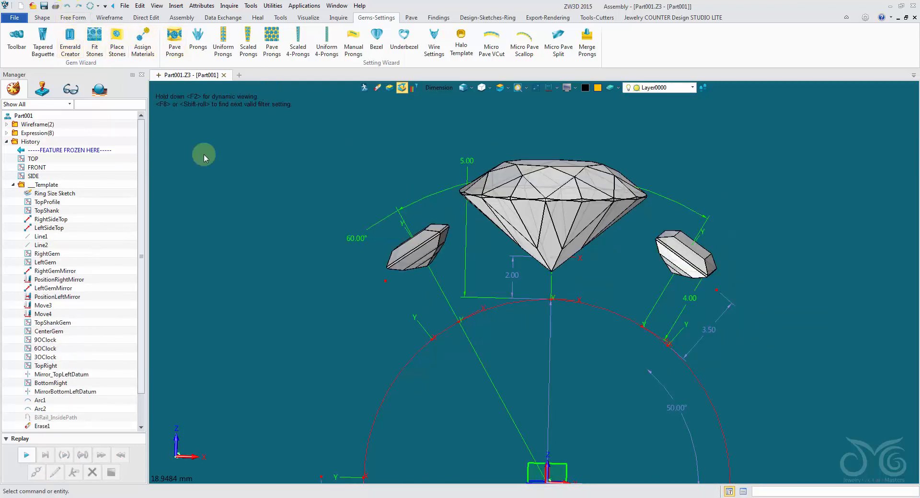
Unblank the BiRail_InsidePath curve and hide the dimensions of the Ring Size Sketch.
right_click(323, 211)
mouse_move(364, 225)
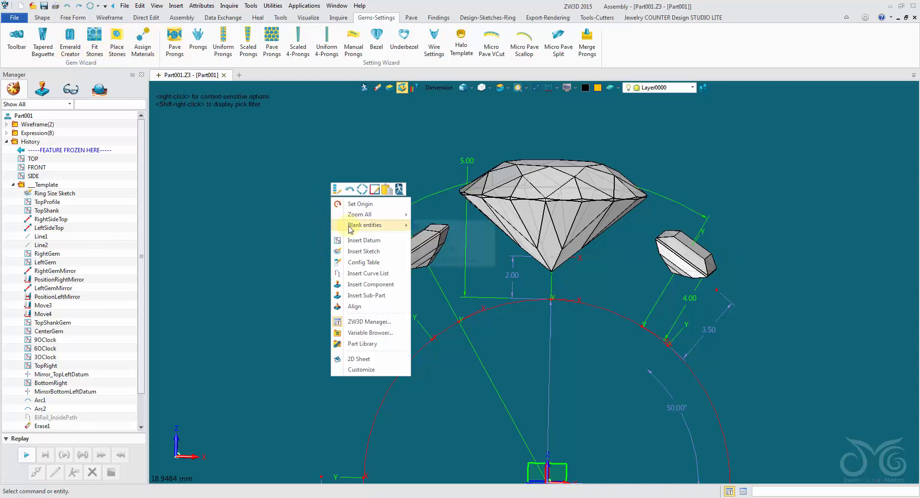
click(435, 249)
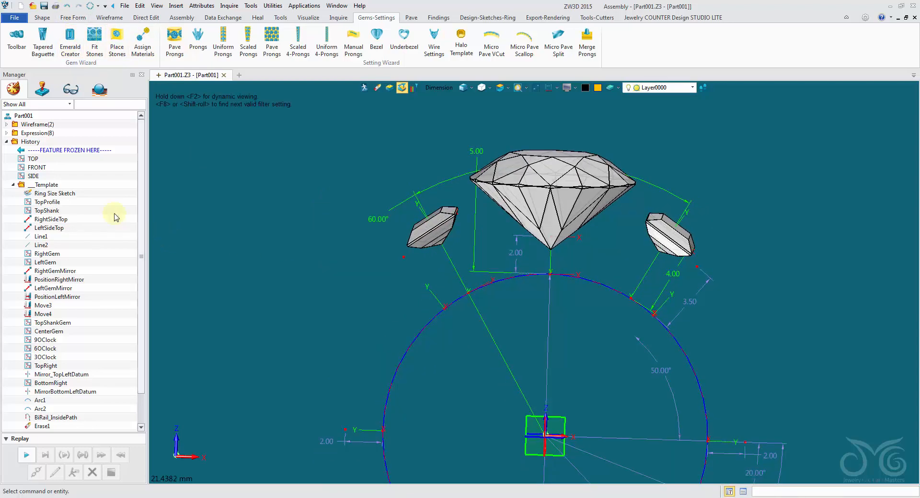
right_click(64, 195)
click(108, 190)
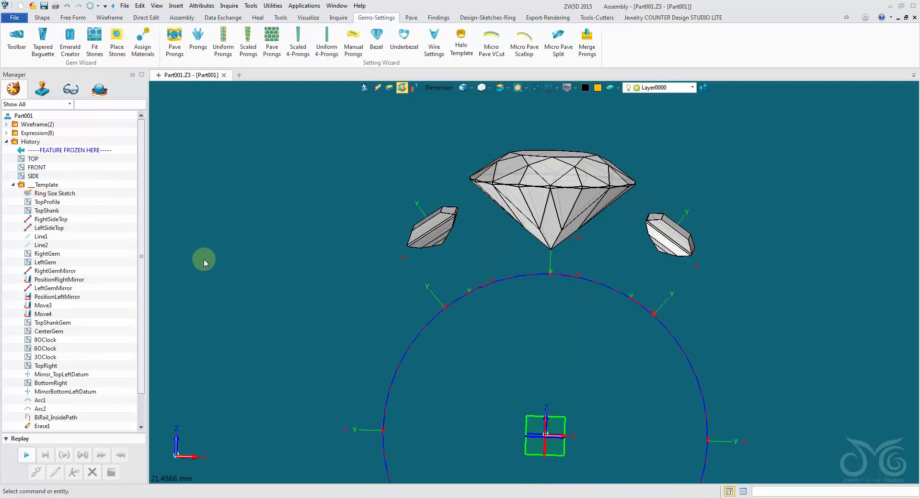
Start Wire Settings for the centre stone and choose the round wire setting style.
scroll(202, 258, up, 3)
mouse_move(200, 255)
right_down()
mouse_move(193, 246)
mouse_move(239, 230)
mouse_move(268, 239)
right_up()
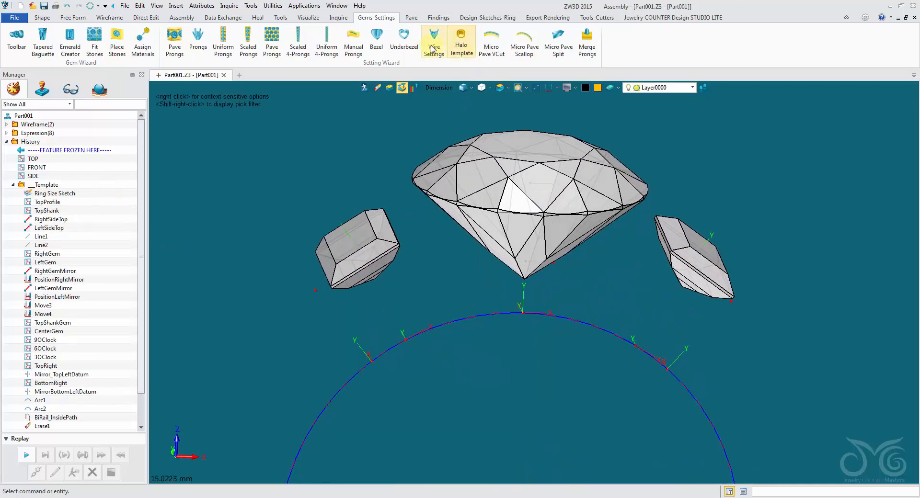
click(396, 89)
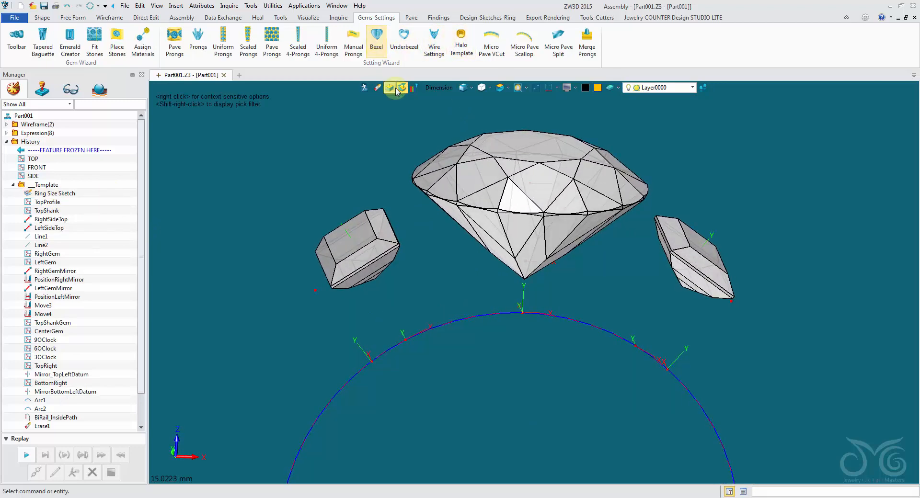
click(429, 49)
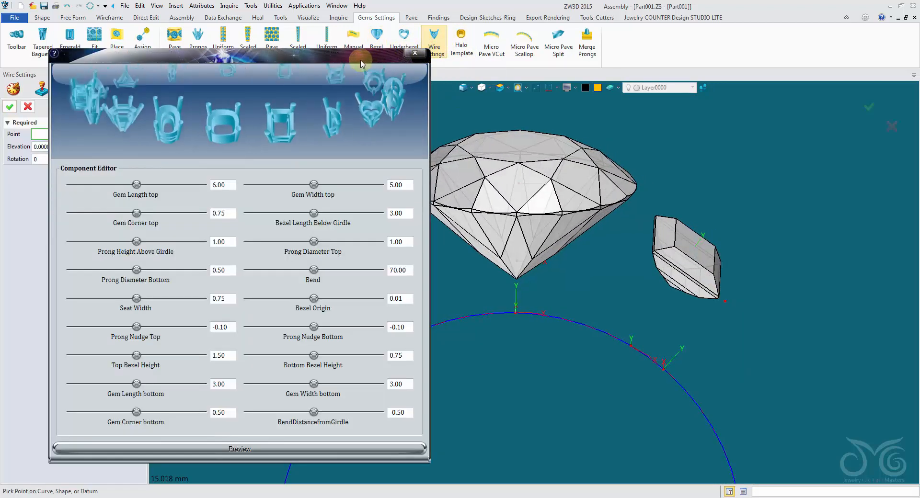
drag(312, 42, 325, 34)
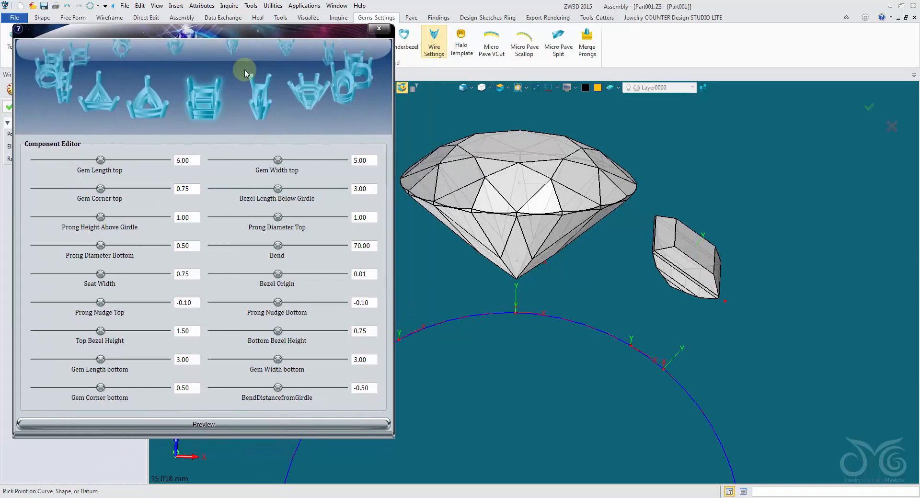
click(40, 82)
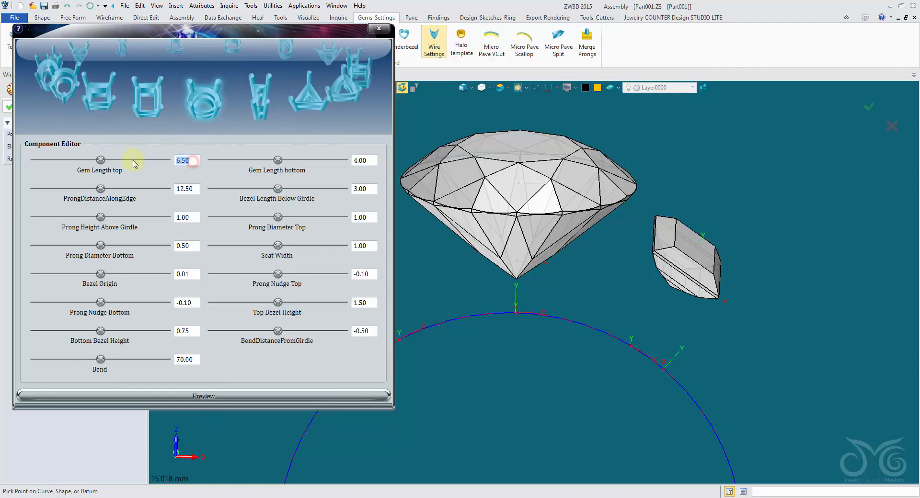
Set the round setting's Gem Length top to 8.80 and place it on the centre stone's datum, using wireframe display for picking.
click(215, 397)
click(464, 88)
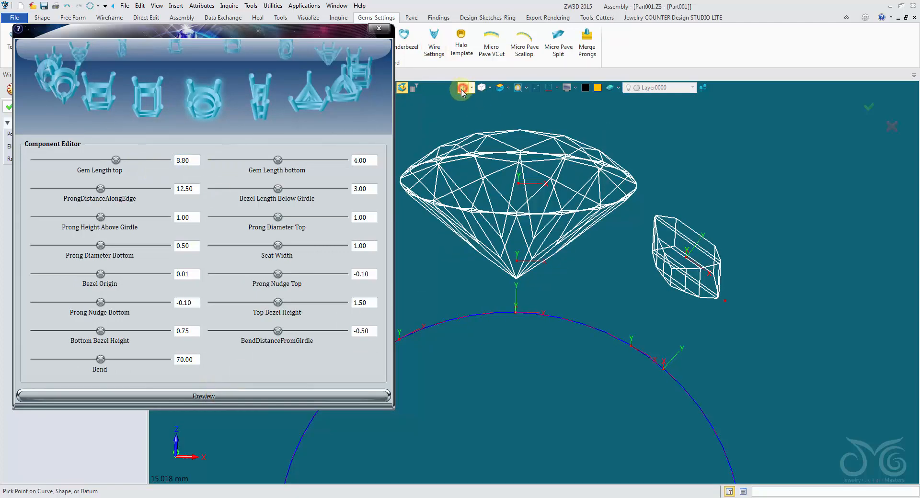
mouse_move(491, 146)
right_down()
mouse_move(516, 218)
mouse_move(503, 220)
mouse_move(537, 152)
mouse_move(511, 139)
mouse_move(478, 182)
right_up()
scroll(504, 219, down, 2)
click(463, 89)
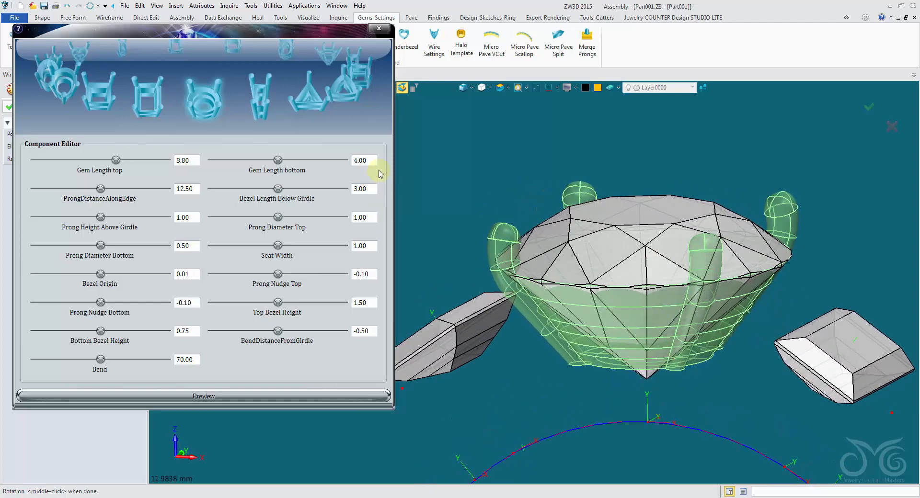
Set the round setting's Gem Length bottom to 5 and Bezel Length Below Girdle to 5.5, and update the preview.
double_click(374, 162)
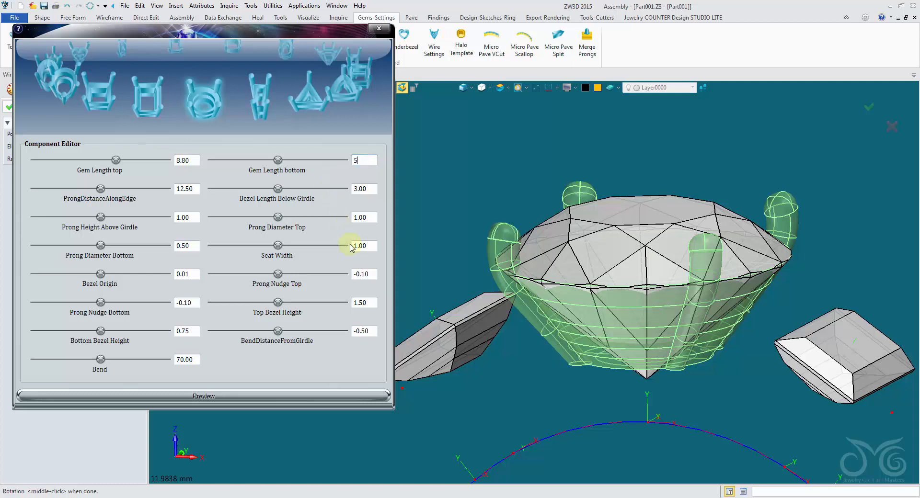
click(350, 396)
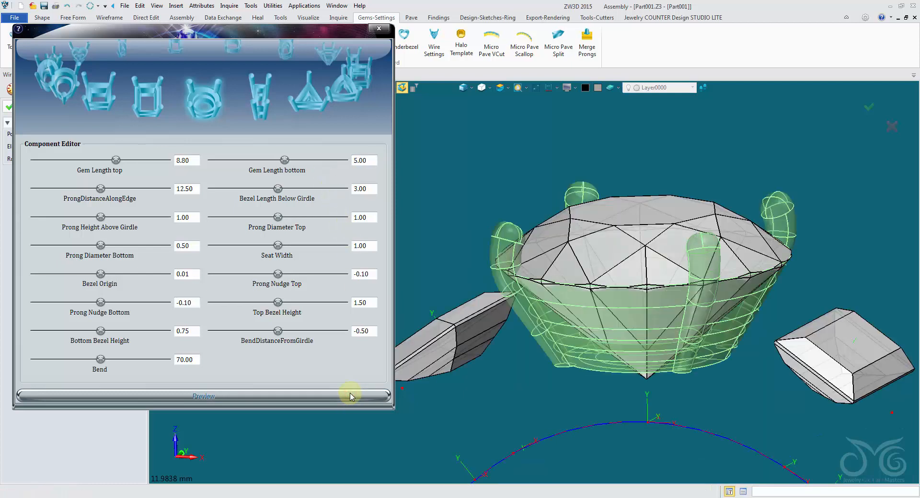
double_click(371, 188)
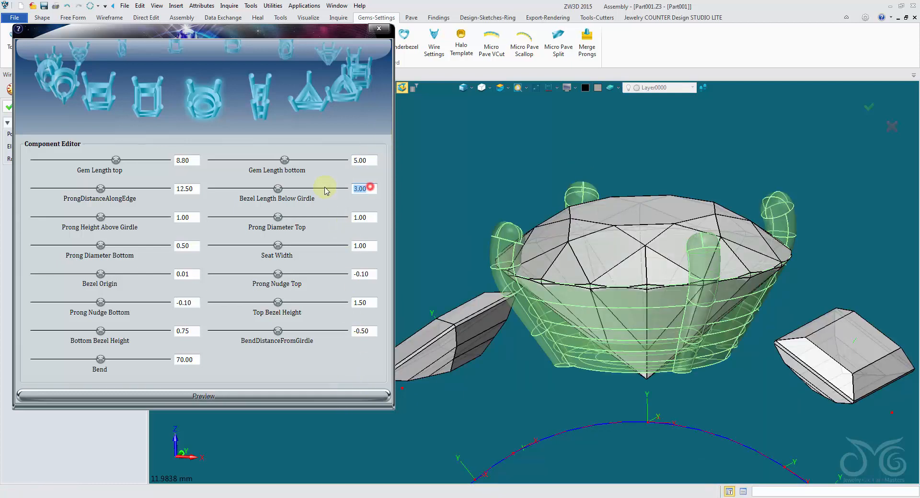
text(5.5)
click(344, 397)
Set the round setting's Bend to 15 and Bottom Bezel Height to 2.5, and accept the centre stone's setting.
click(196, 360)
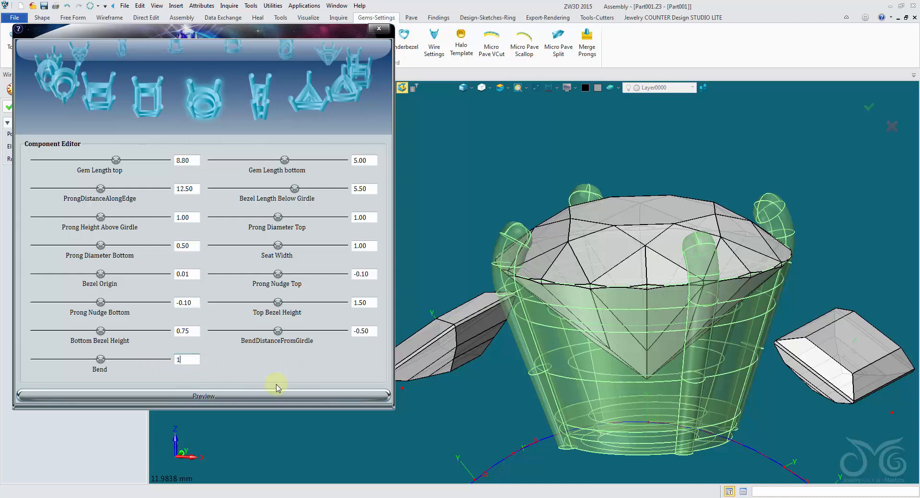
click(266, 396)
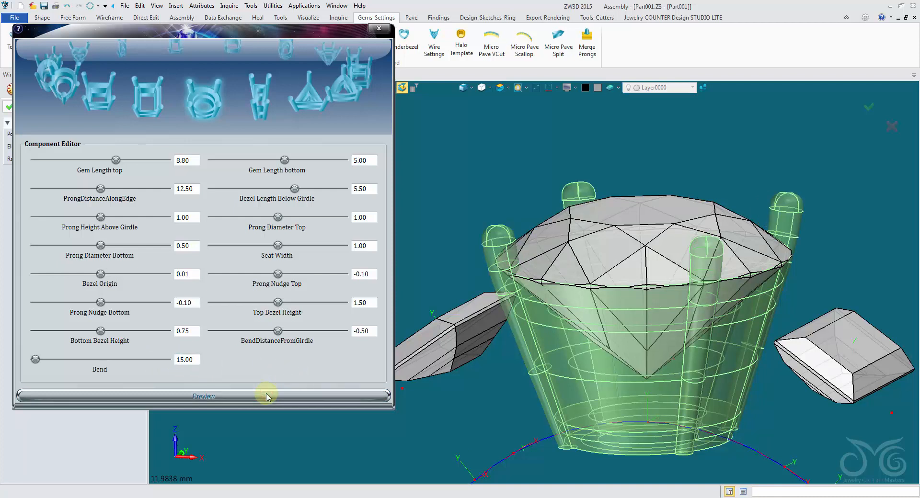
double_click(197, 332)
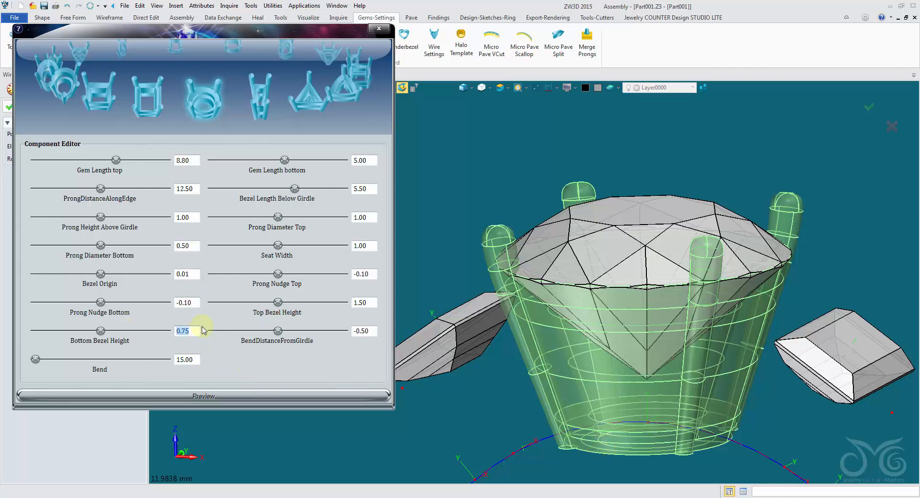
click(235, 400)
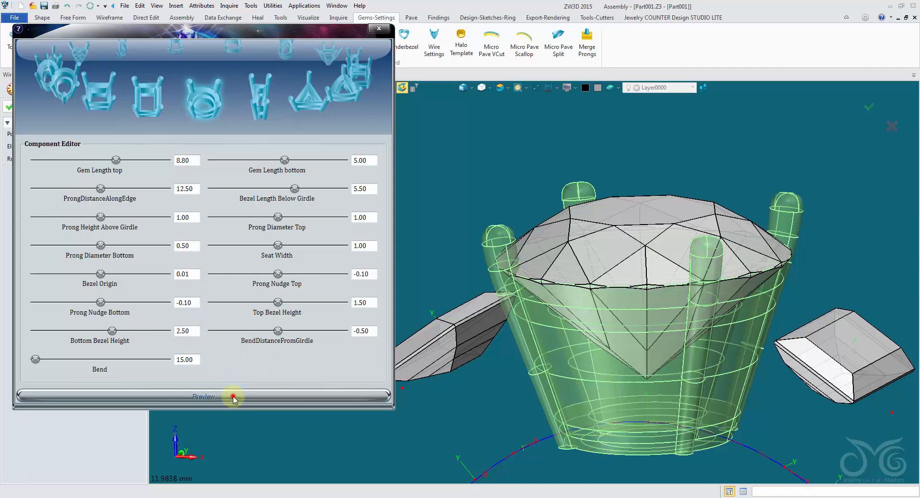
click(8, 108)
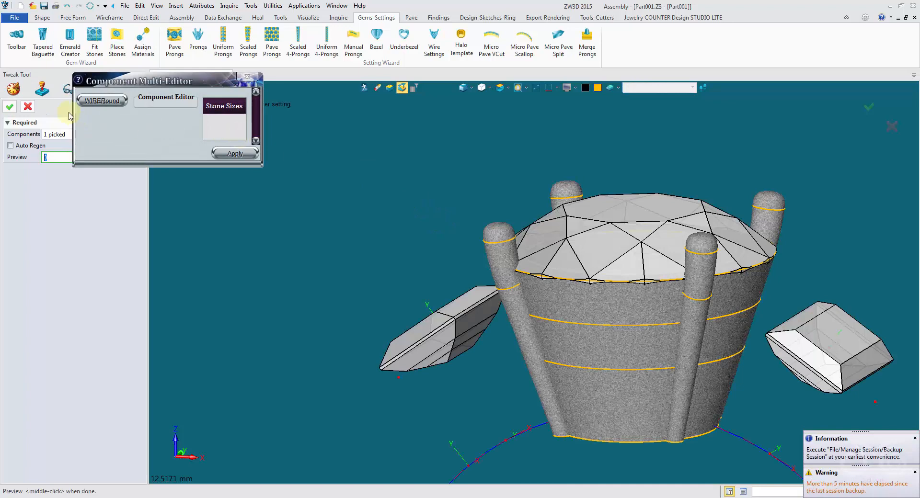
click(29, 107)
Start a baguette wire setting for the side stone with Gem Length top 5 and Gem Width top 3.
click(434, 42)
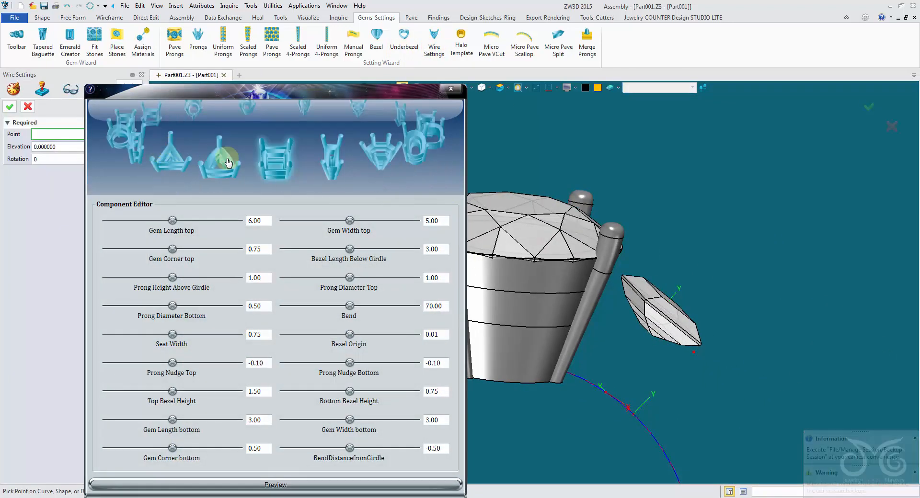
click(135, 156)
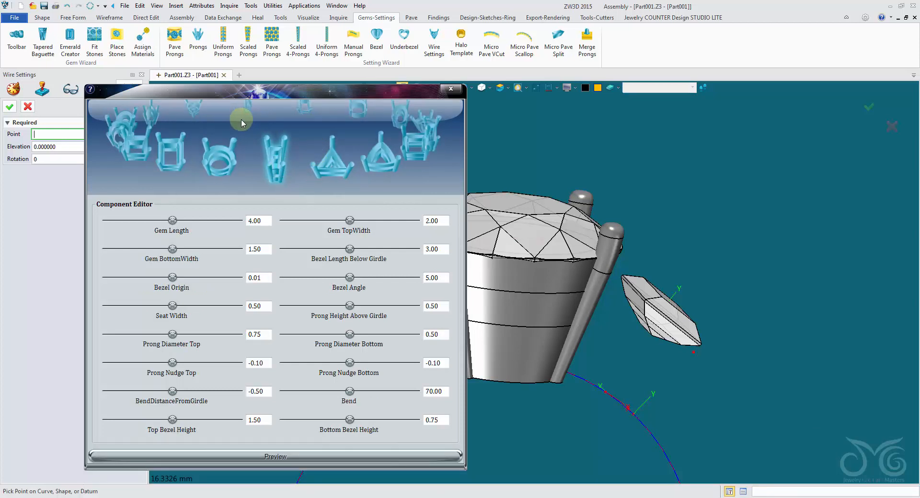
click(442, 140)
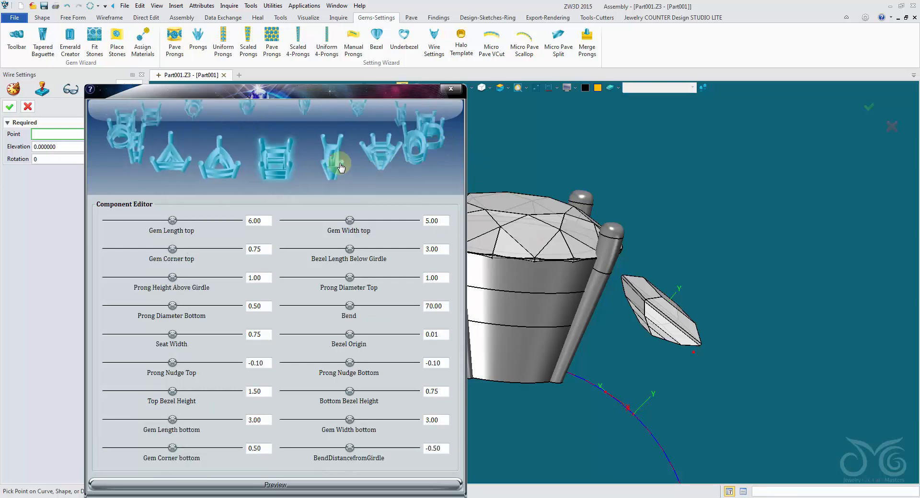
click(340, 167)
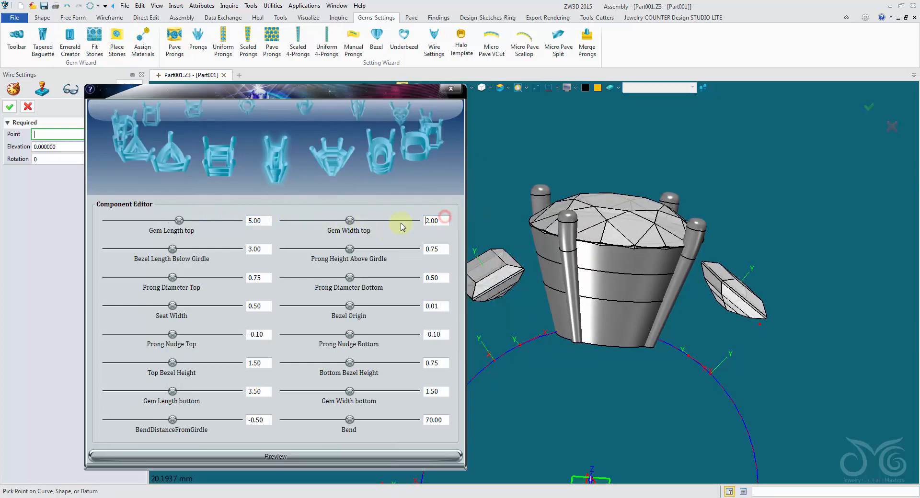
click(355, 456)
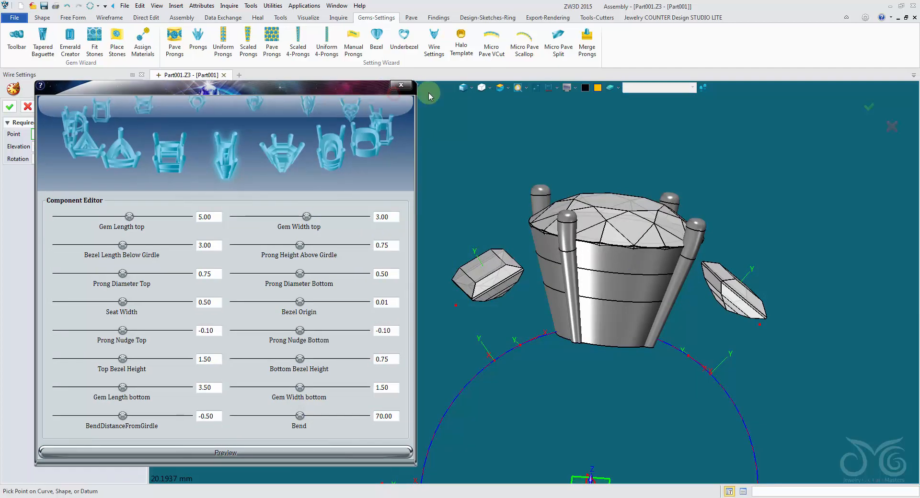
Place the baguette setting on the RightGem datum in wireframe display, and return to shaded display.
click(464, 89)
right_drag(508, 125, 627, 221)
scroll(638, 235, up, 2)
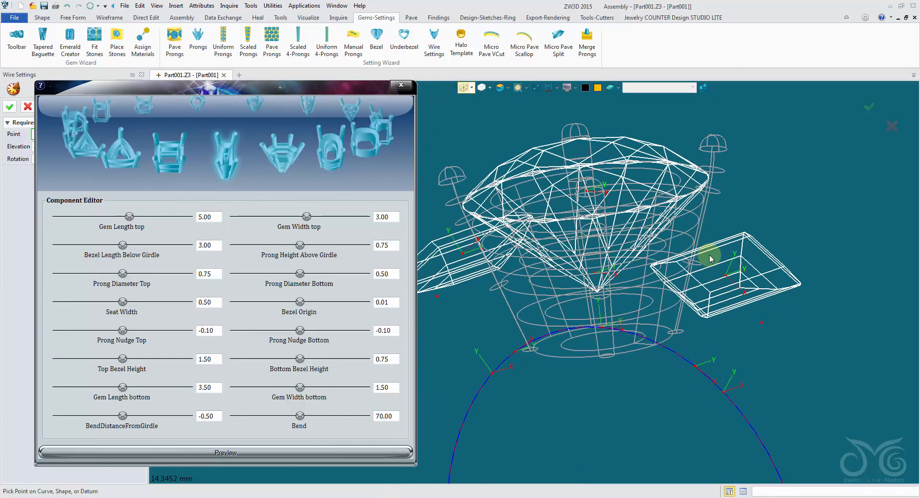
click(727, 280)
right_drag(727, 280, 662, 249)
scroll(661, 249, down, 1)
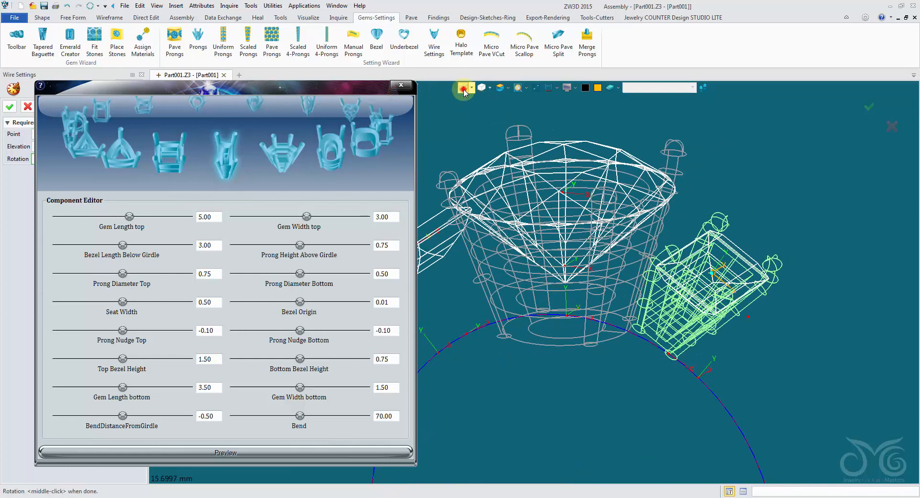
click(463, 88)
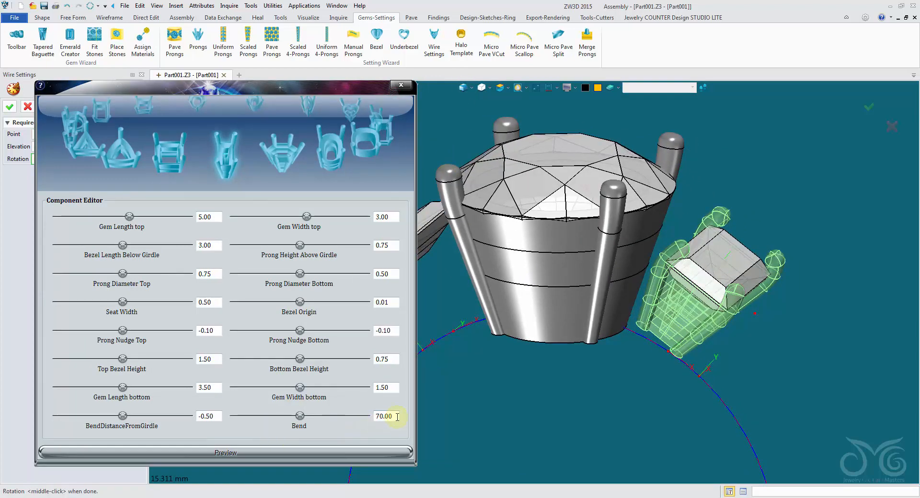
Set the baguette setting's Bend to 15 and Bezel Length Below Girdle to 4.5, and update the preview.
drag(397, 417, 367, 419)
text(15)
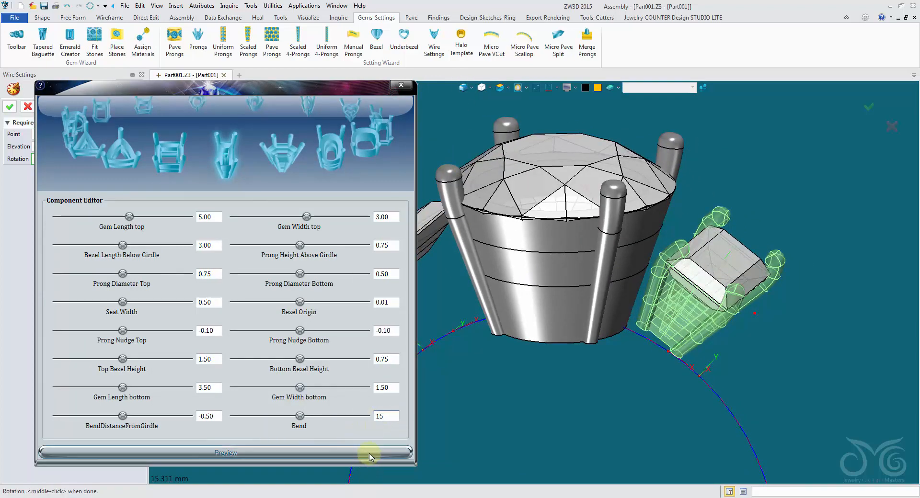
click(369, 453)
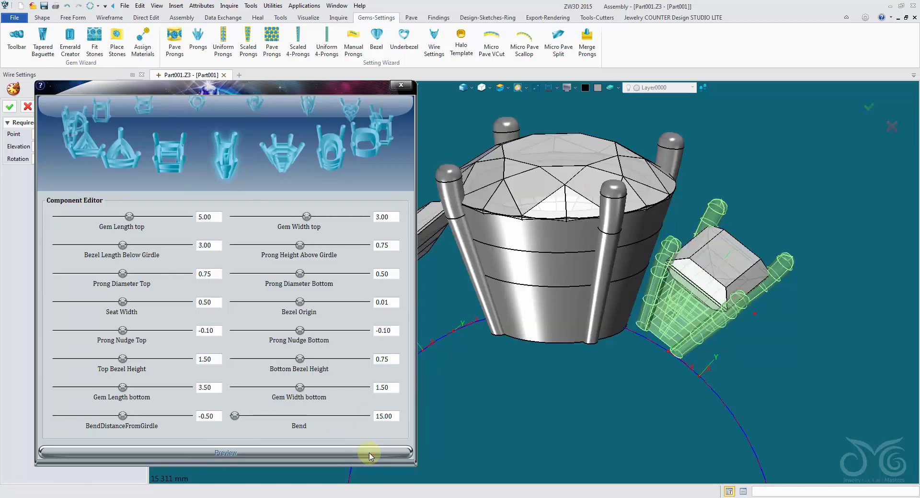
drag(215, 244, 164, 245)
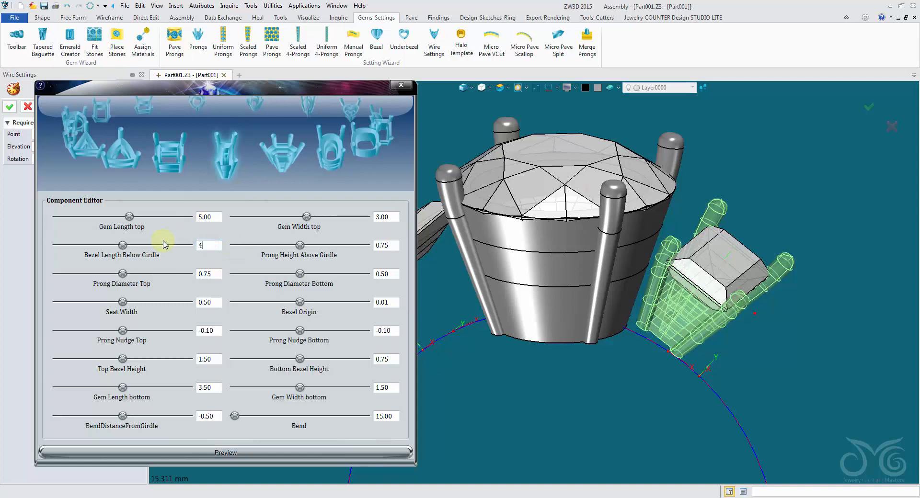
text(4.5)
click(281, 453)
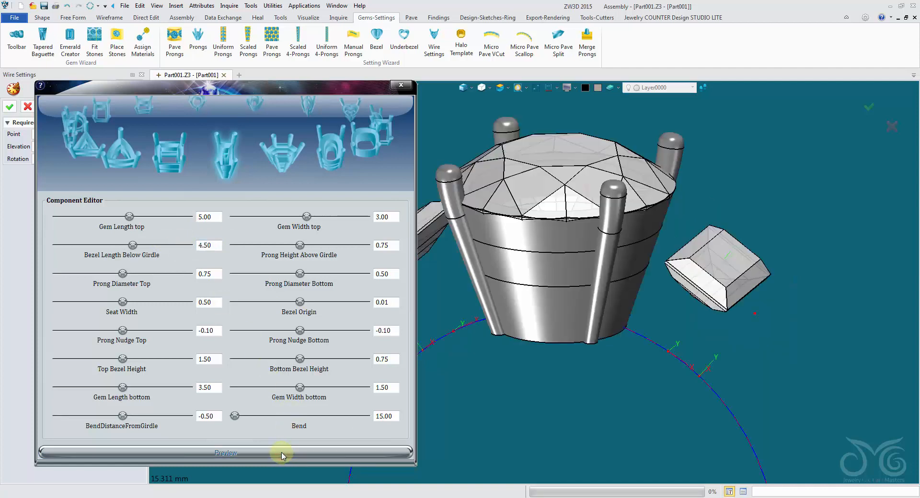
Set the baguette setting's Top Bezel Height to 1 and Bottom Bezel Height to 2.5, and accept the setting.
double_click(219, 359)
text(1)
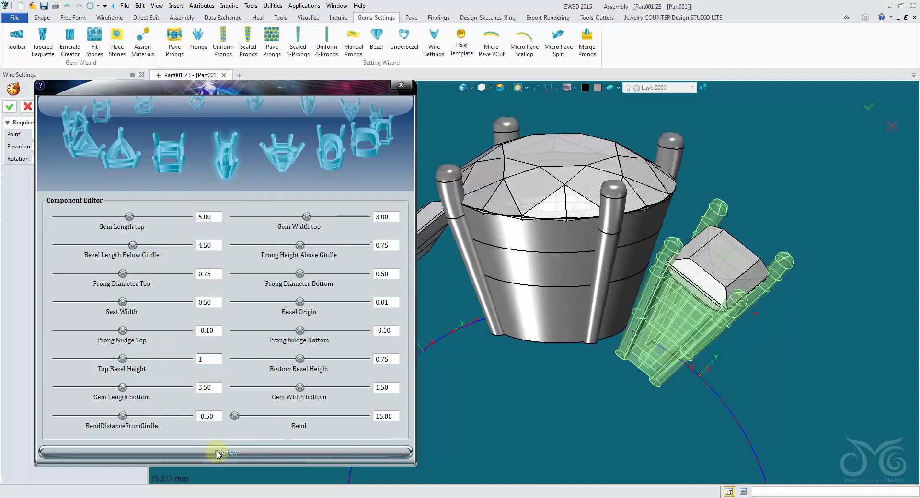
click(213, 453)
drag(391, 359, 366, 360)
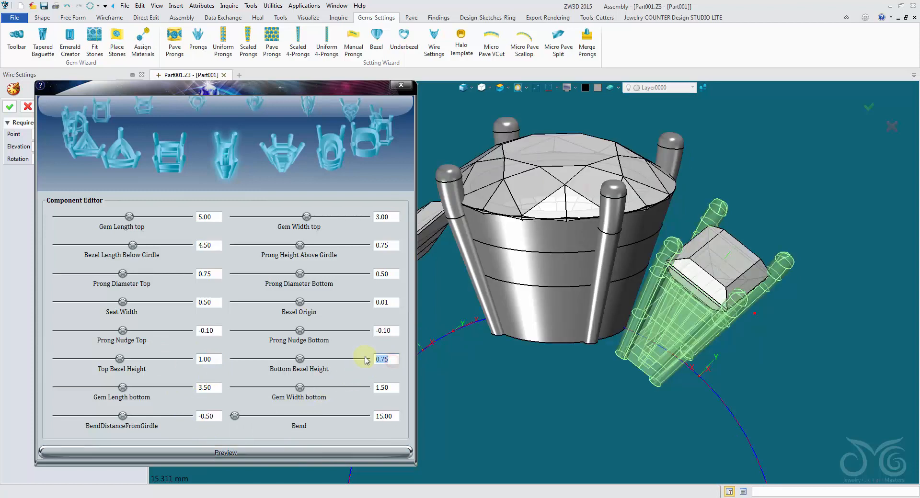
text(2.5)
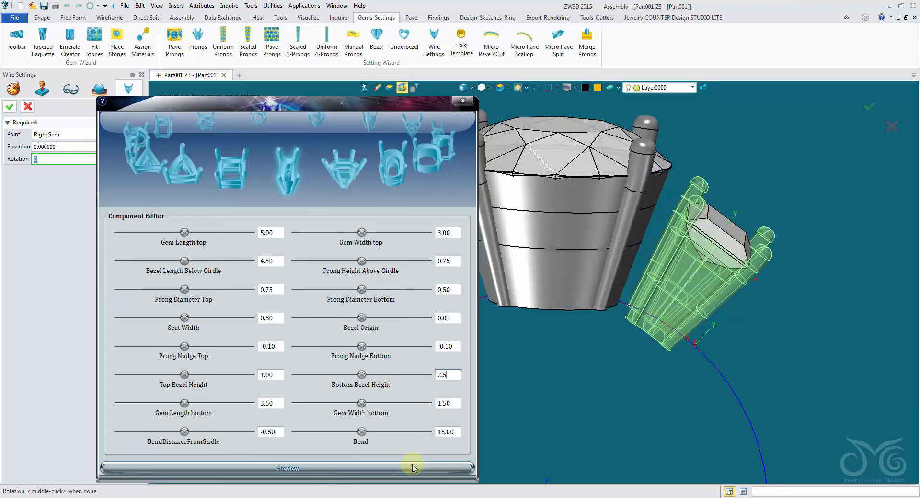
click(415, 466)
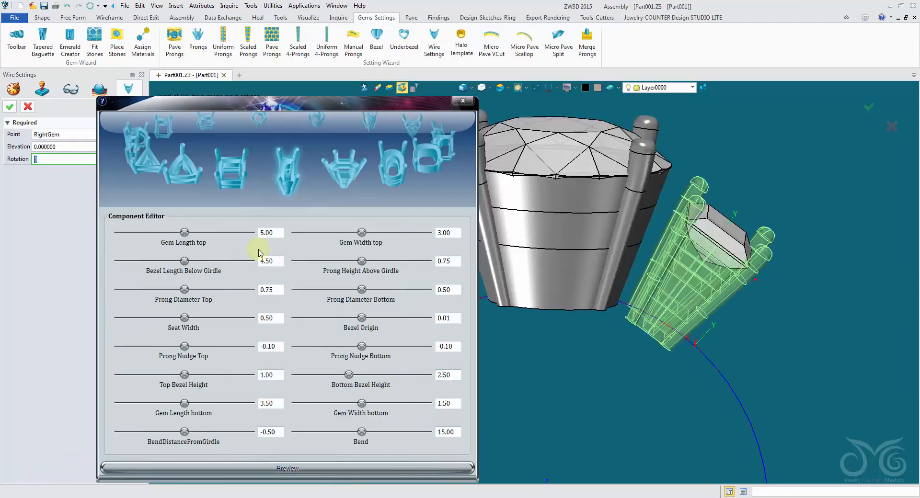
click(9, 106)
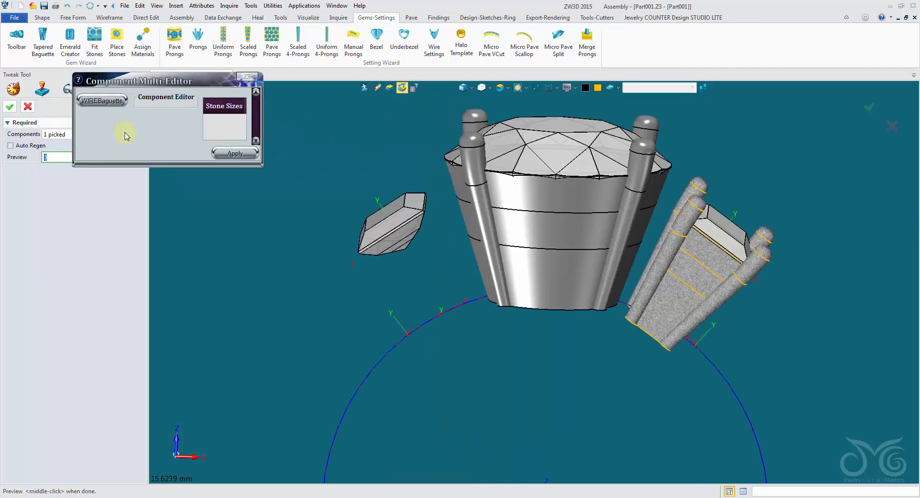
middle_click(280, 183)
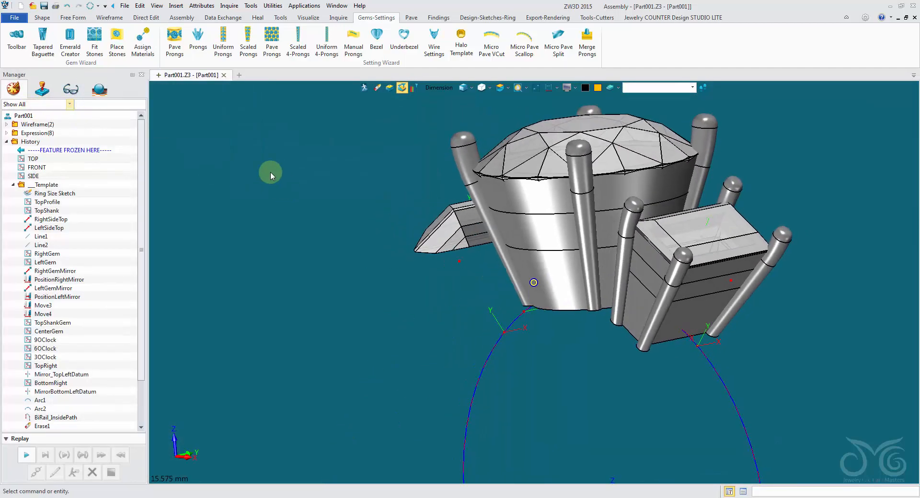
Merge the centre stone's round wire setting and the side stone's baguette setting components into the part.
right_drag(271, 172, 555, 267)
scroll(580, 327, down, 3)
right_drag(579, 327, 483, 242)
scroll(368, 206, up, 3)
middle_drag(315, 86, 314, 107)
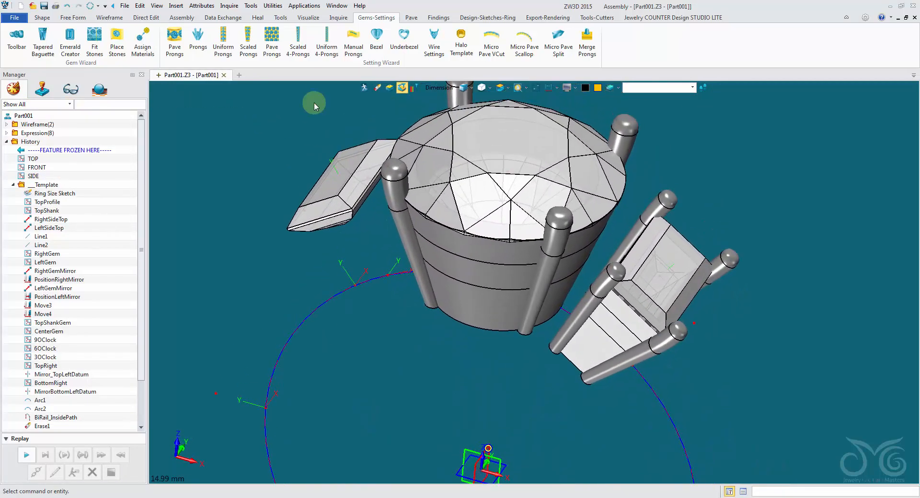
click(43, 17)
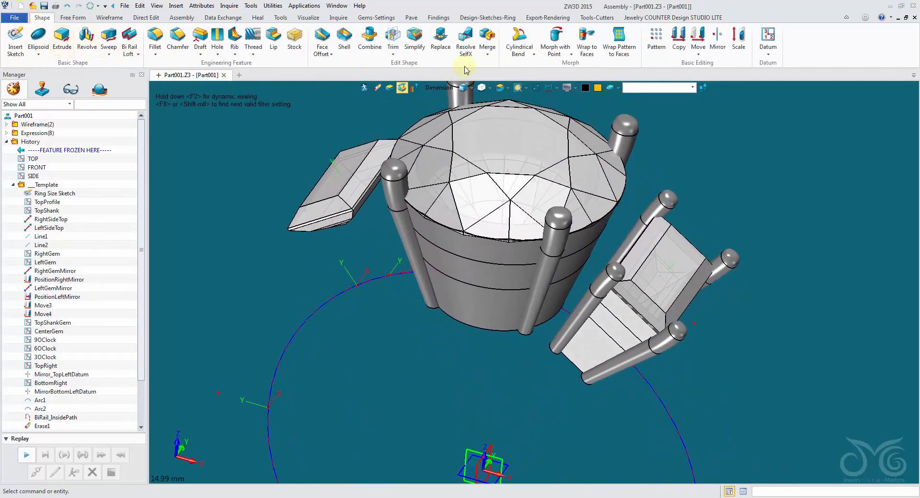
click(487, 36)
click(510, 306)
click(586, 319)
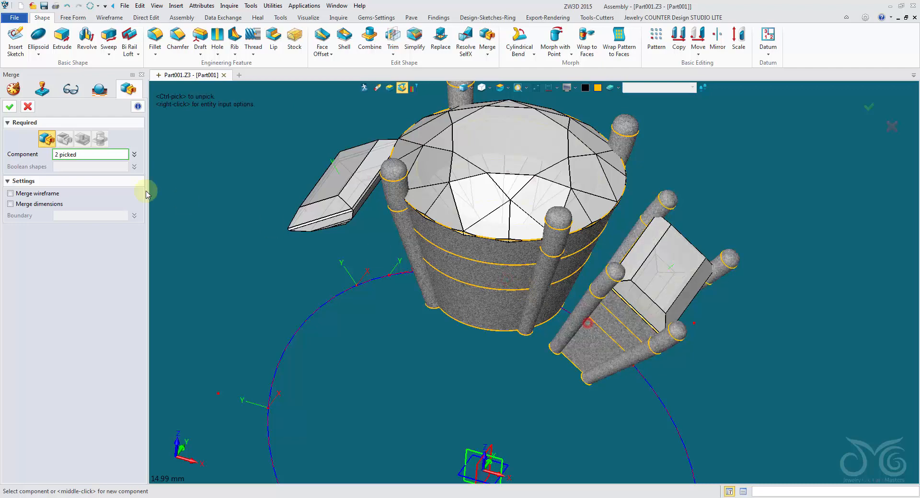
click(10, 107)
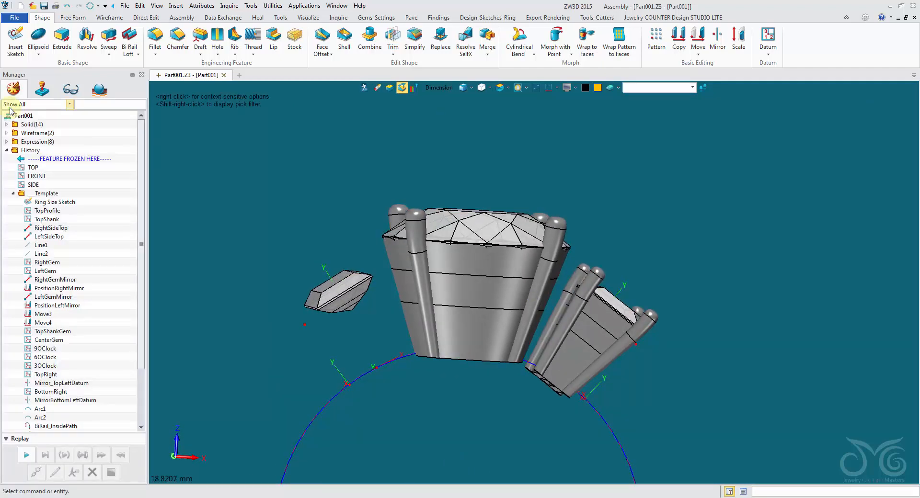
Mirror the RightGem side stone's baguette bezel and prongs as a copy about the SIDE plane.
click(721, 40)
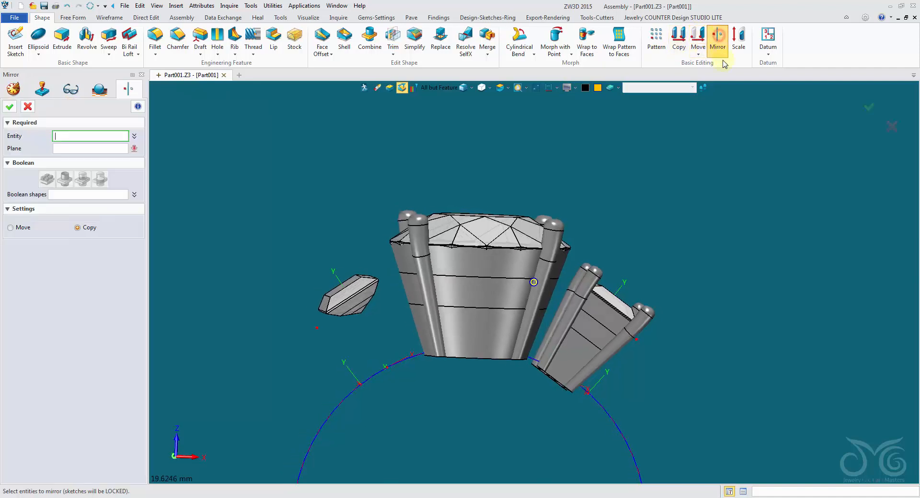
click(445, 88)
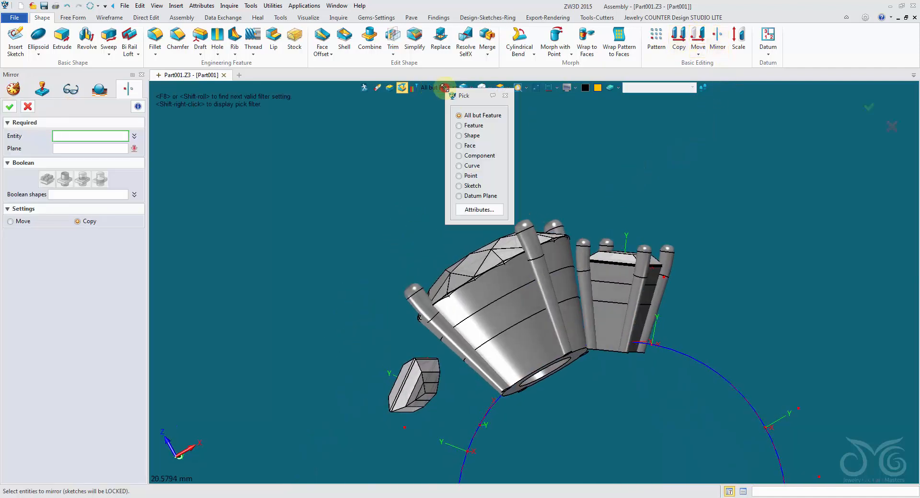
click(463, 136)
right_drag(599, 235, 579, 223)
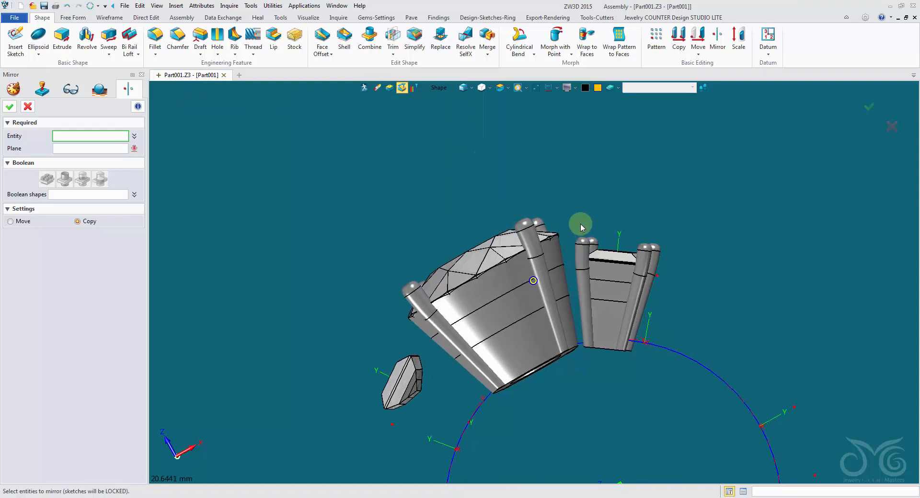
drag(579, 224, 685, 359)
right_drag(685, 360, 654, 288)
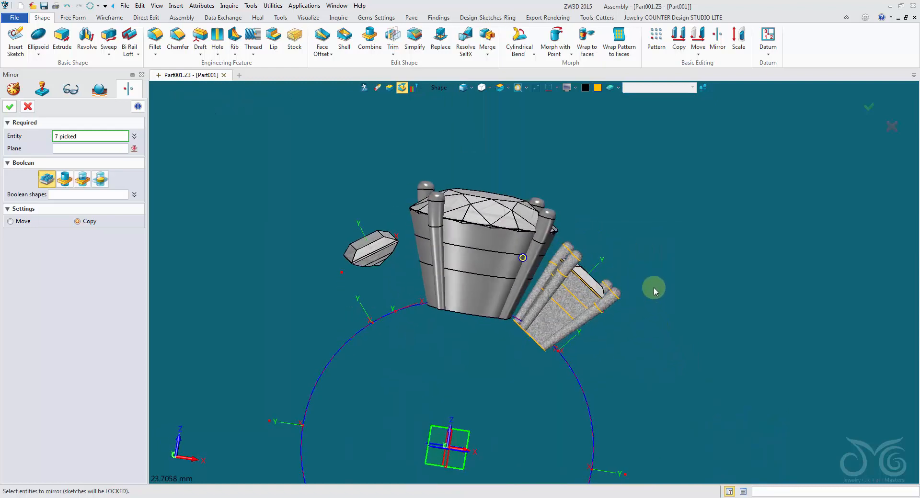
click(96, 150)
scroll(396, 432, down, 2)
click(464, 415)
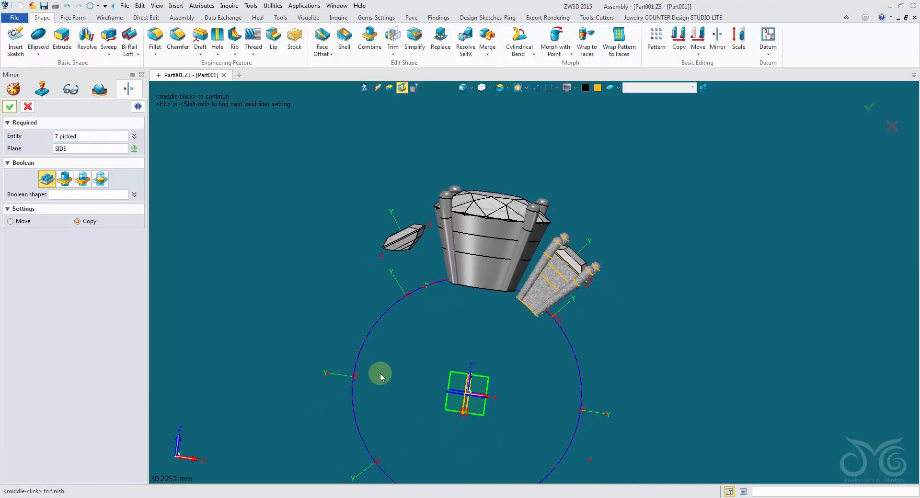
click(14, 112)
Examine the gaps between the centre setting and the two side settings, and their fit to the ring circle.
right_drag(195, 179, 305, 211)
scroll(297, 195, up, 2)
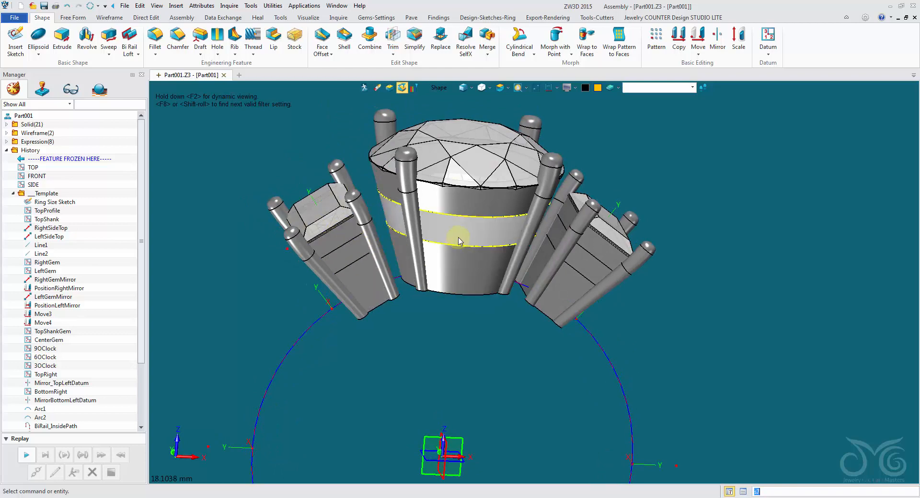
right_drag(472, 216, 519, 289)
right_drag(430, 389, 428, 247)
scroll(420, 385, down, 3)
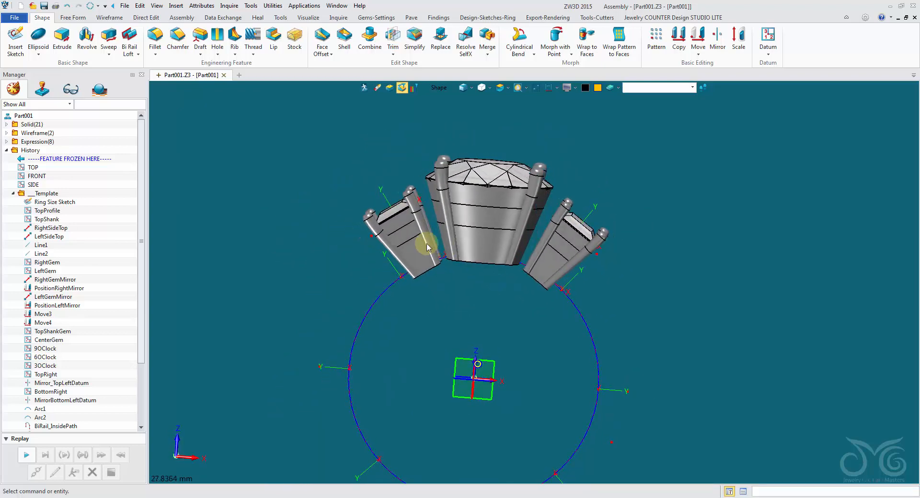
scroll(428, 283, down, 2)
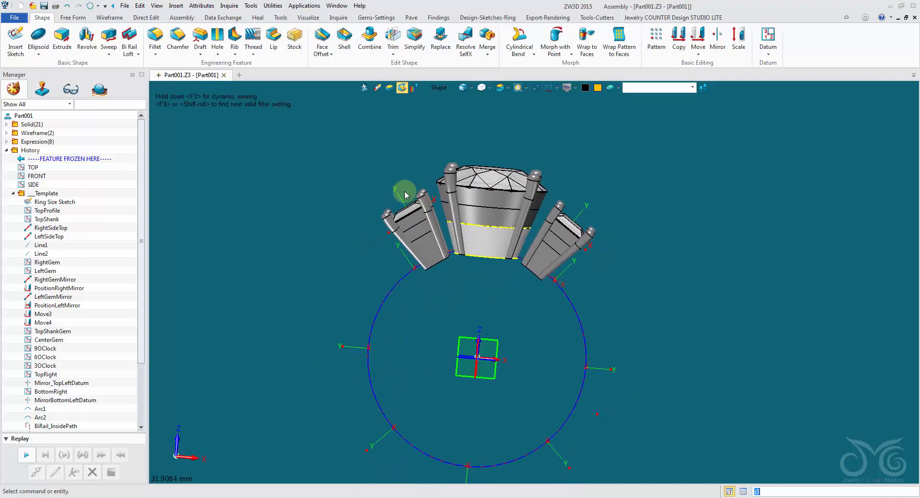
scroll(561, 261, down, 1)
mouse_move(561, 261)
right_down()
mouse_move(531, 261)
mouse_move(564, 250)
mouse_move(589, 212)
mouse_move(592, 186)
mouse_move(570, 166)
mouse_move(475, 298)
mouse_move(335, 152)
right_up()
scroll(564, 250, up, 3)
scroll(589, 213, up, 2)
scroll(474, 298, down, 2)
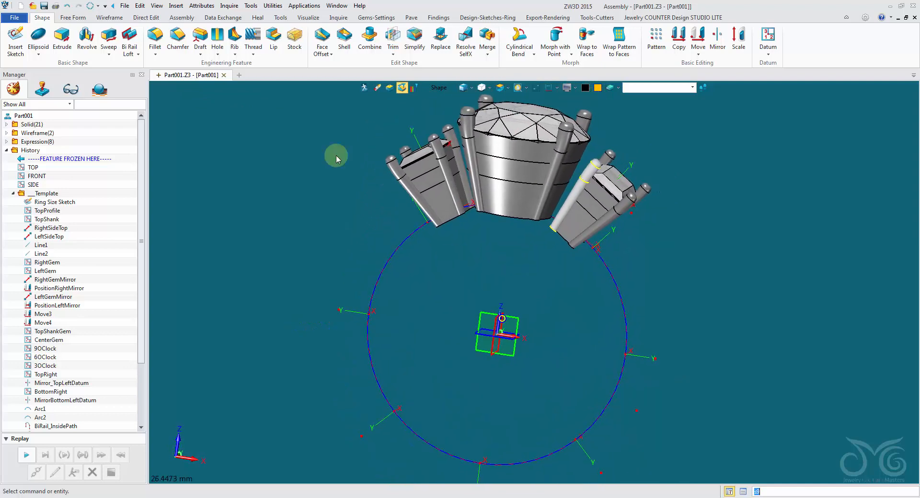
Show the dimensions of the Ring Size Sketch on the ring model.
right_click(54, 201)
click(95, 202)
scroll(269, 169, down, 1)
right_drag(268, 169, 391, 154)
Restrict picking to dimensions and set the angle between the two side-stone lines to 48 degrees.
click(435, 91)
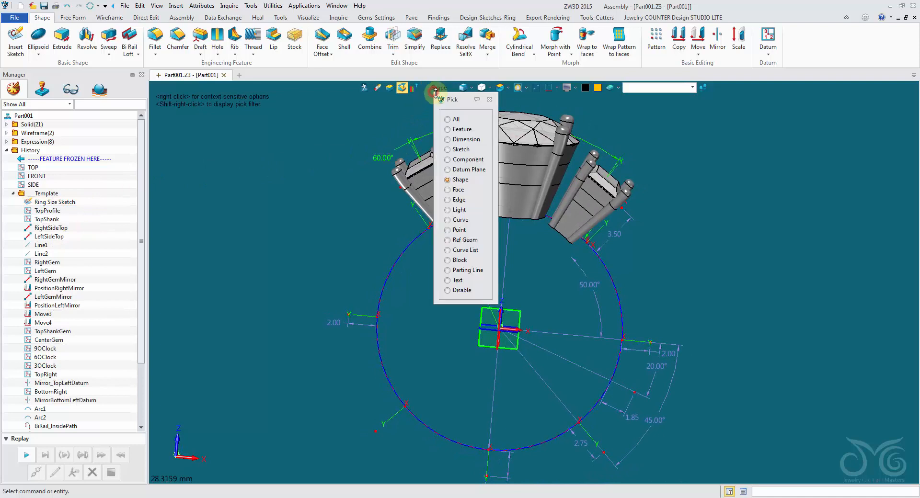
click(448, 141)
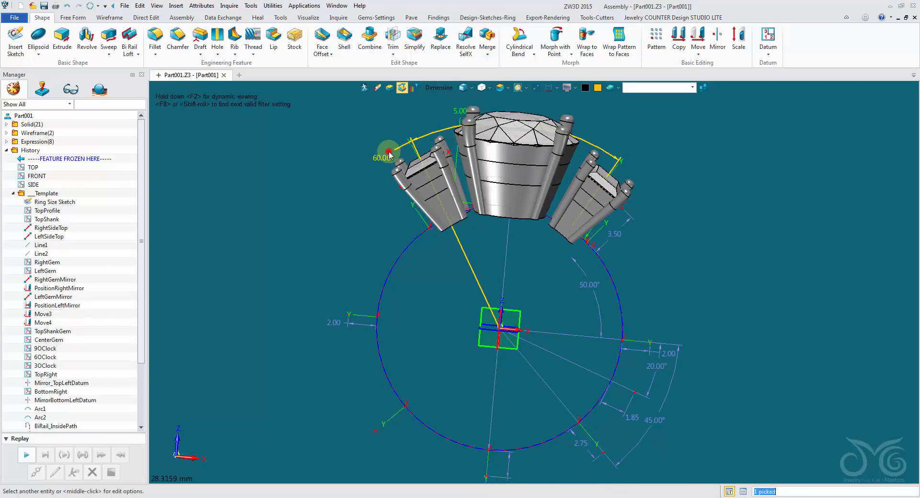
double_click(424, 158)
drag(425, 159, 257, 123)
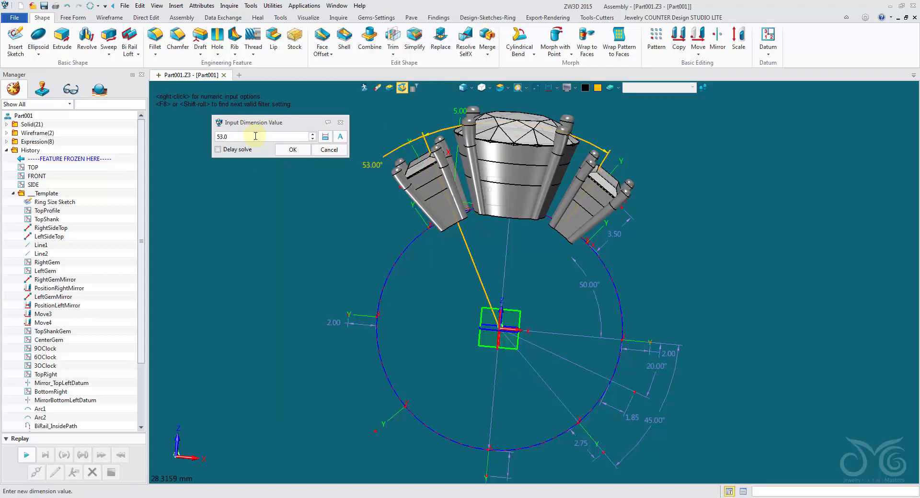
scroll(256, 137, down, 2)
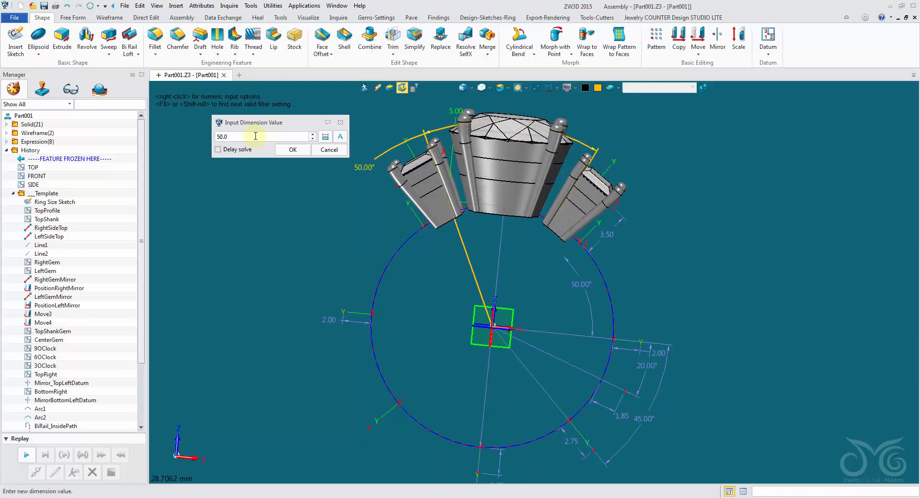
click(292, 153)
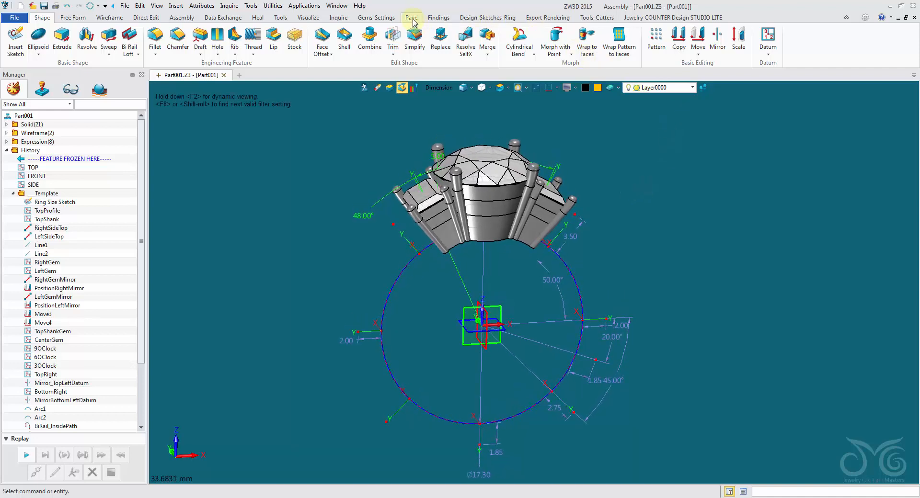
Insert a tapered Ring Shanks profile sketch with a curved inner edge at the 6 o'clock datum of the ring.
click(384, 20)
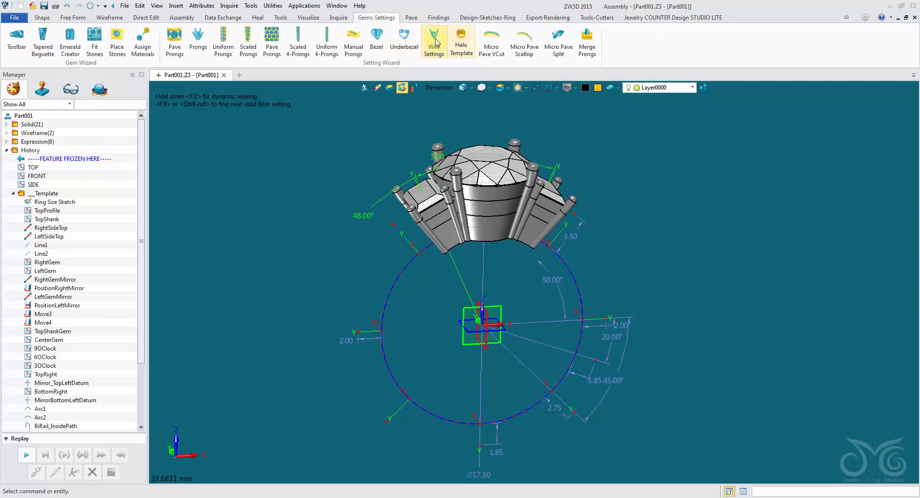
click(474, 19)
click(513, 49)
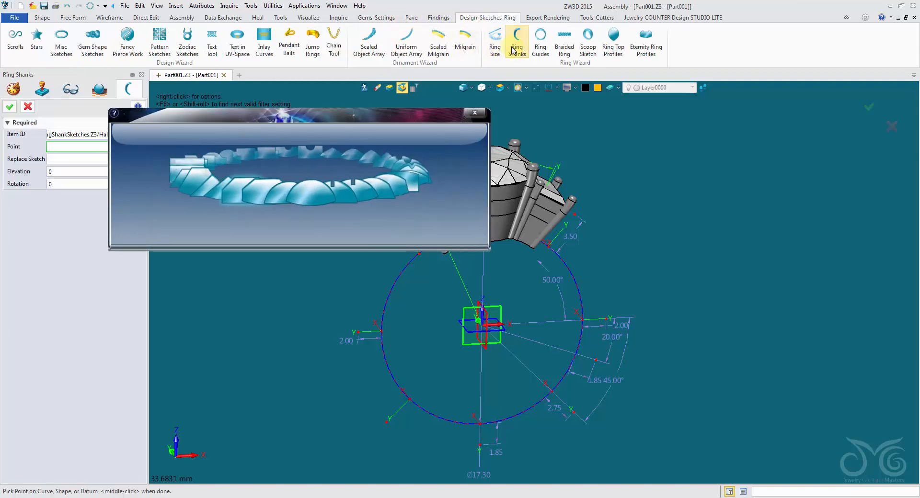
click(228, 185)
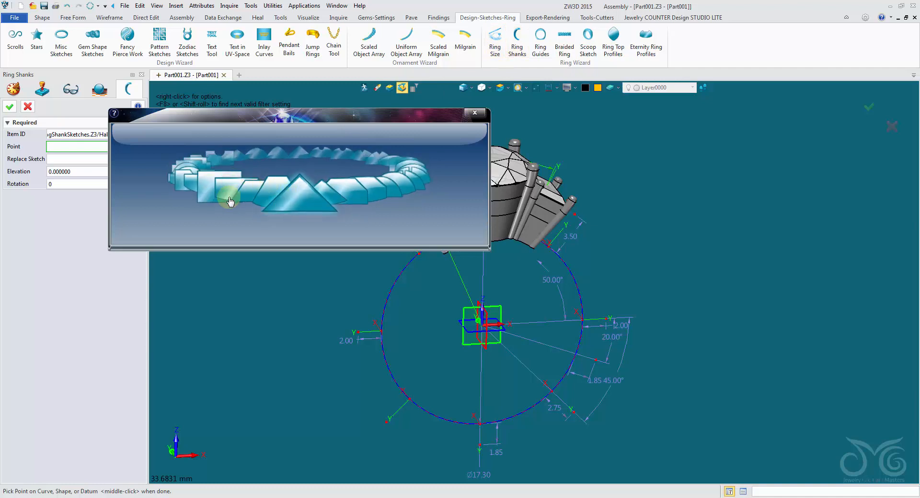
click(230, 201)
click(250, 197)
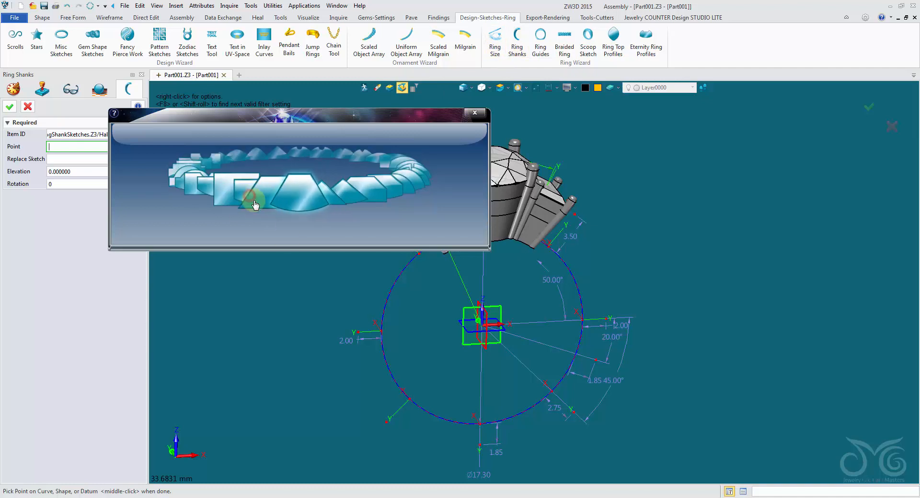
click(368, 331)
mouse_move(423, 466)
right_down()
mouse_move(453, 426)
mouse_move(551, 447)
right_up()
scroll(455, 423, down, 1)
click(476, 396)
click(15, 107)
Set the height dimension of the ring shank profile to 1.5 mm.
scroll(550, 448, up, 5)
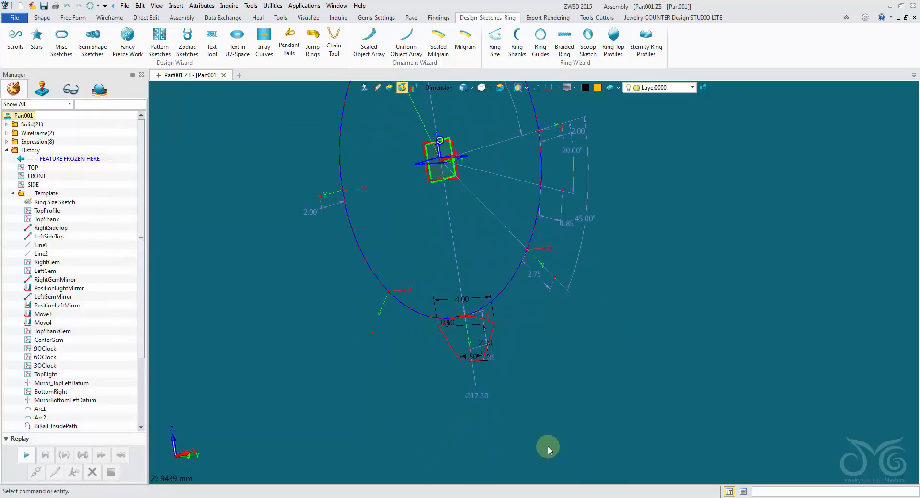
scroll(541, 422, up, 3)
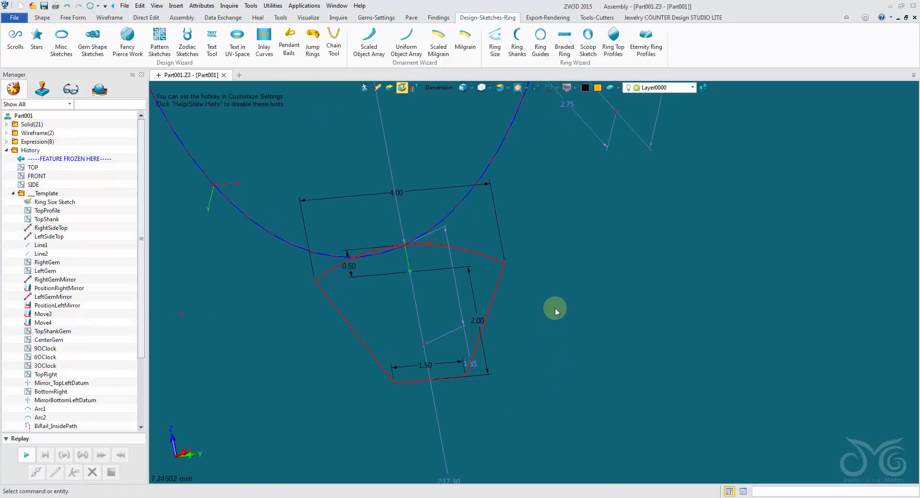
double_click(471, 300)
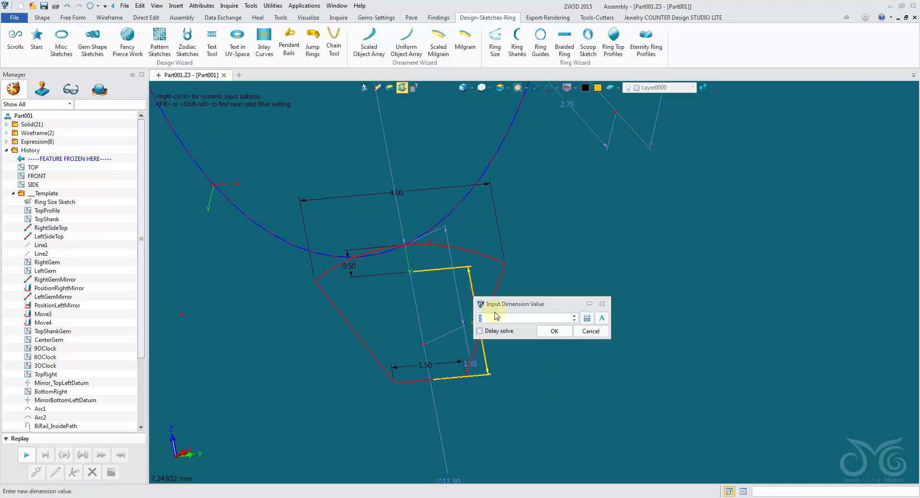
click(539, 332)
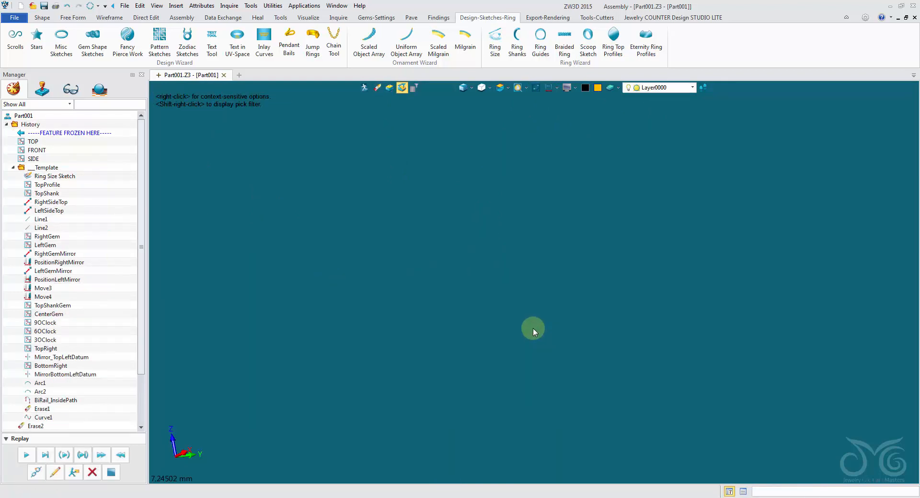
Start a Sweep and use the ring shank sketch at the base of the ring as its profile.
scroll(549, 314, down, 7)
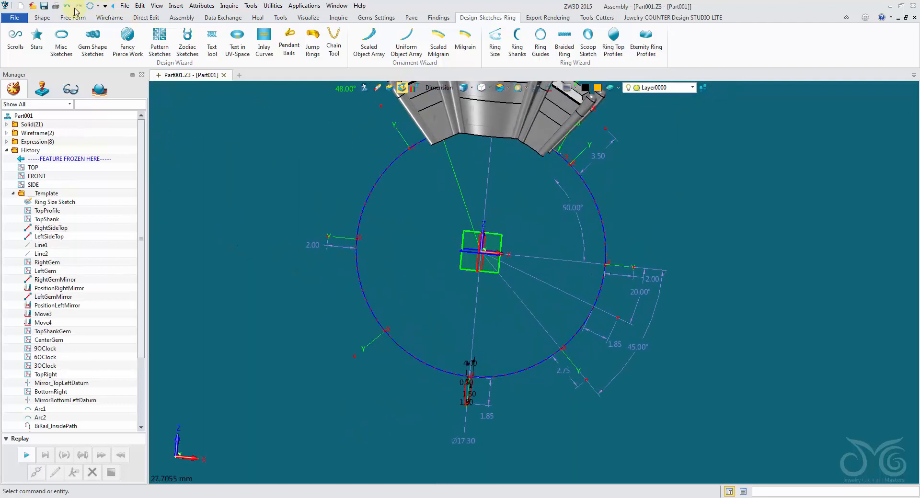
click(42, 18)
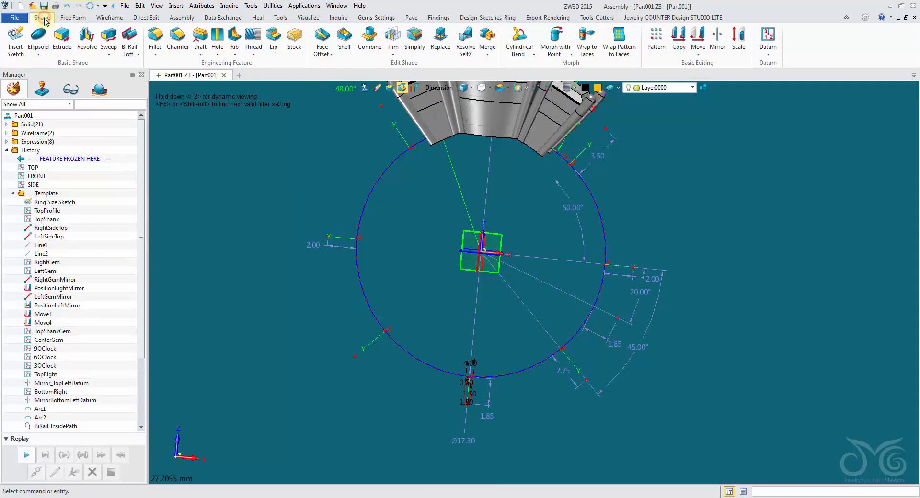
click(108, 39)
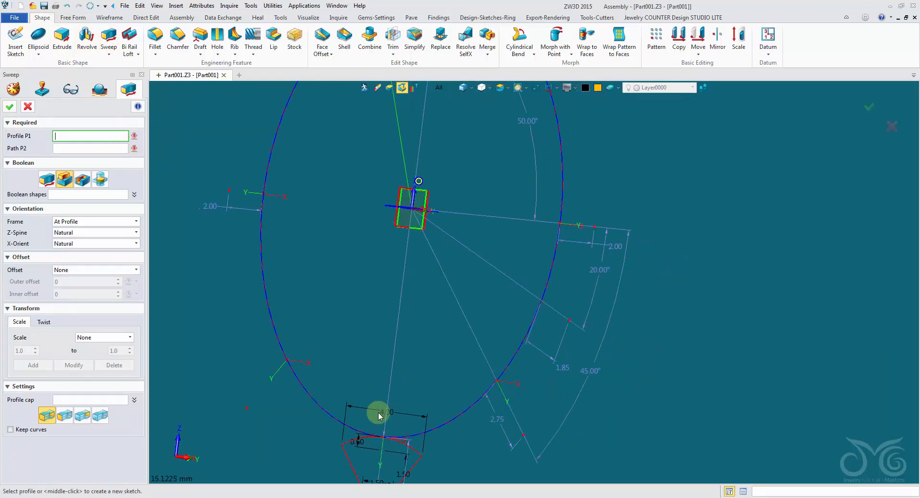
click(355, 438)
shift+right_click(435, 85)
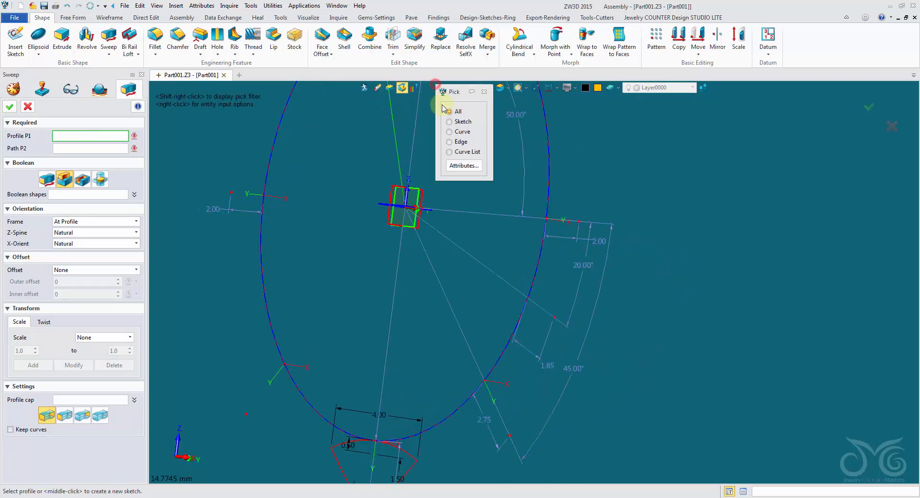
click(342, 448)
middle_click(341, 448)
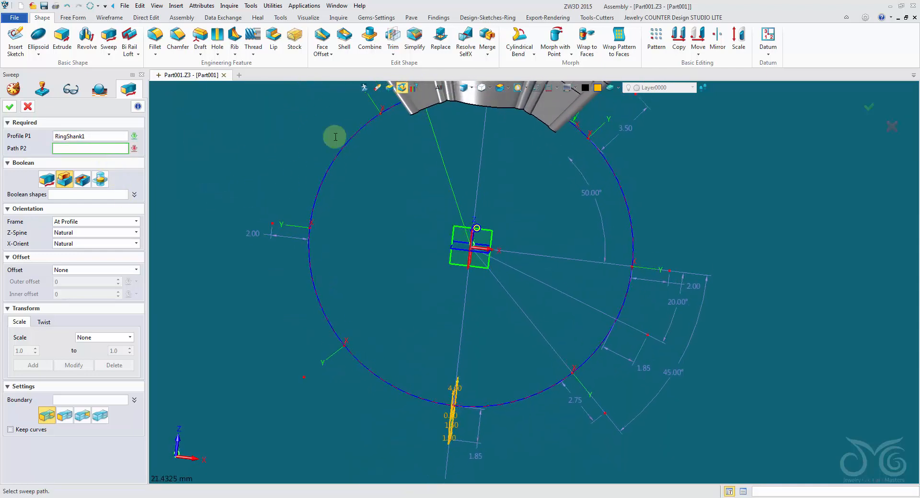
Try a single curve on one half of the ring as the sweep path, with picking restricted to curves.
click(440, 89)
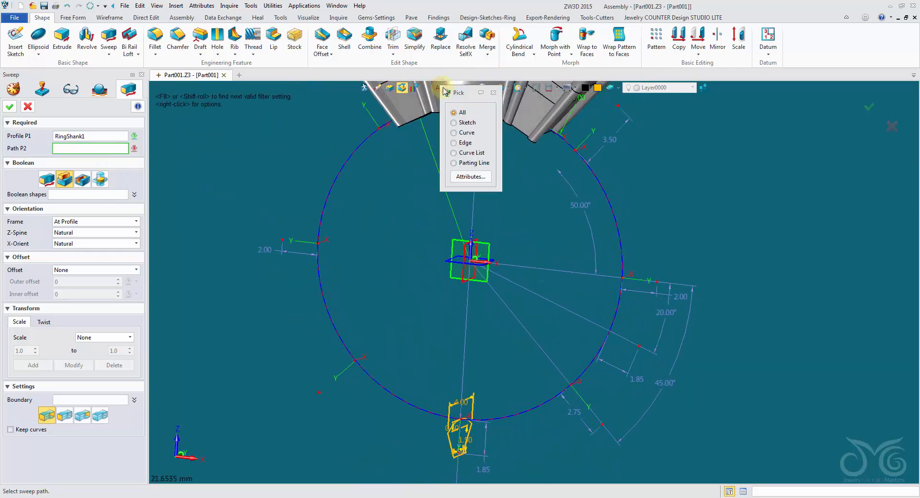
click(466, 132)
scroll(511, 188, down, 2)
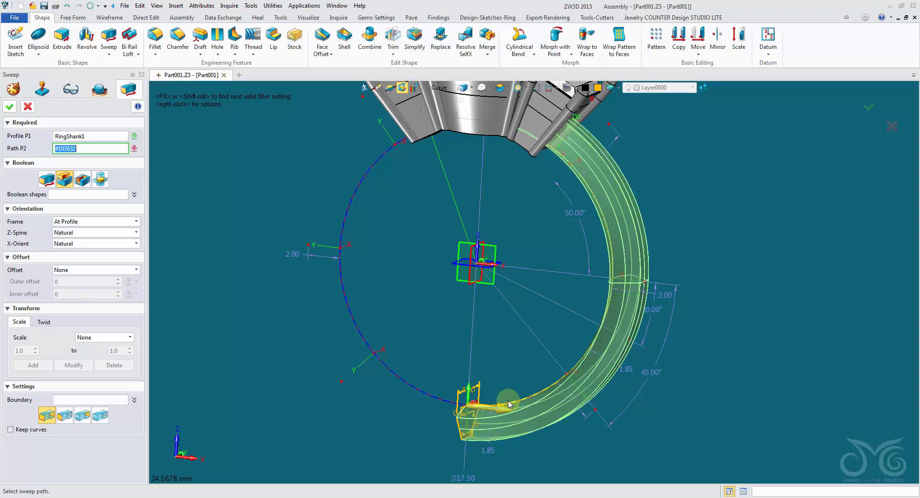
click(504, 279)
Sweep the ring shank profile along the full inner ring circle, picking the path as connected curves, and create it as a separate base shape.
click(437, 88)
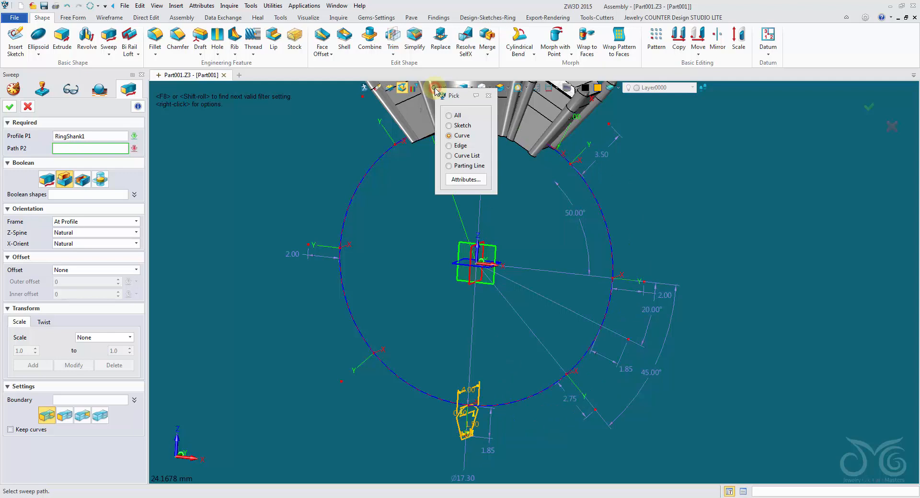
click(460, 125)
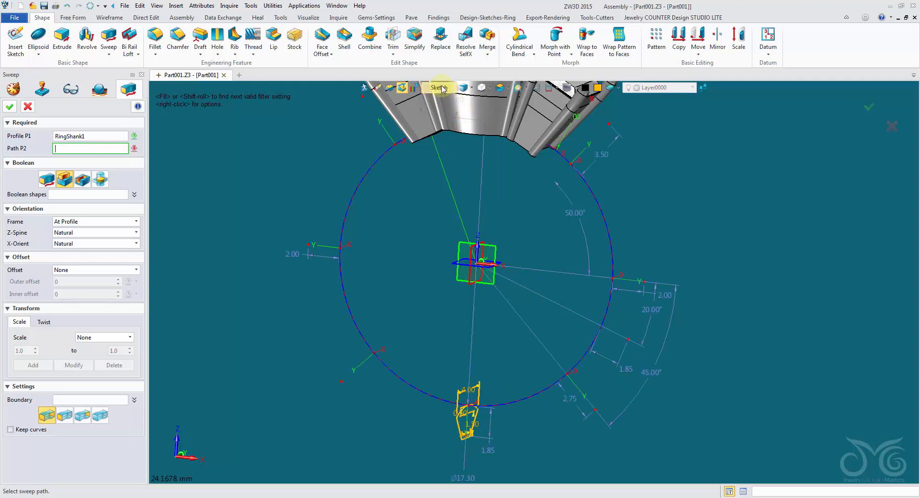
click(438, 88)
click(513, 406)
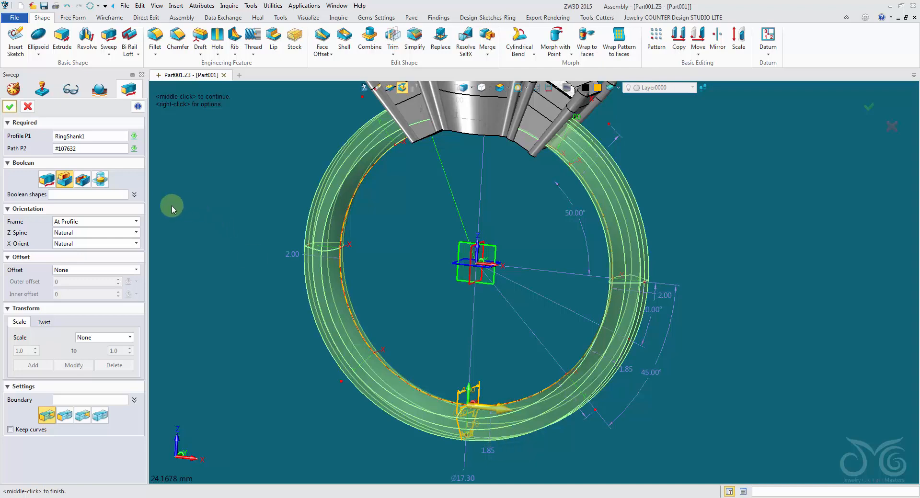
right_drag(172, 206, 111, 168)
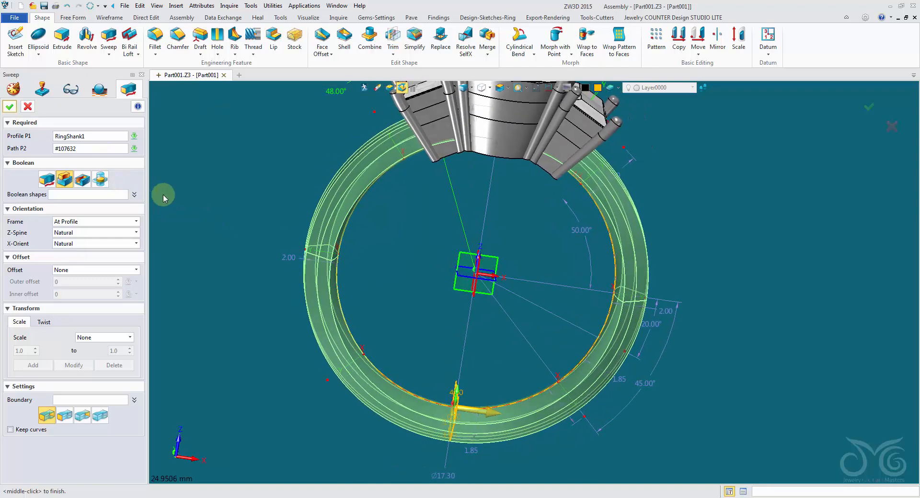
click(45, 181)
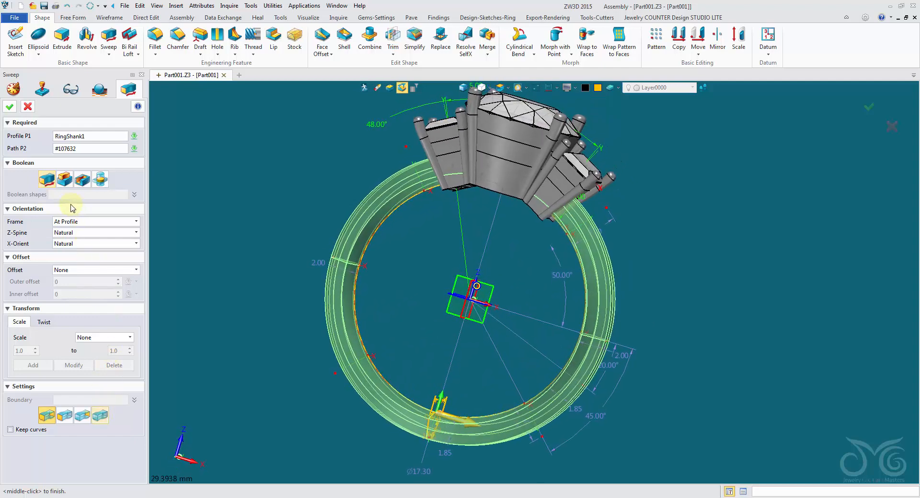
click(9, 108)
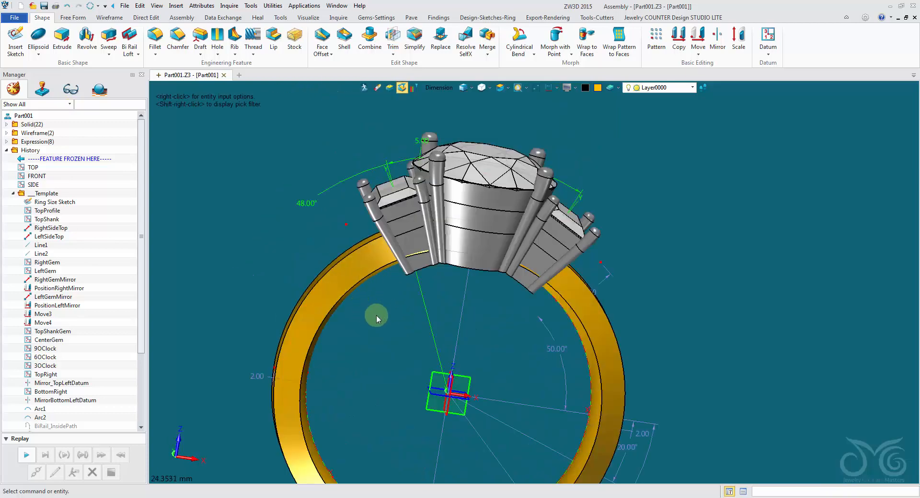
Start a Trim with the swept shank as the base and one side-stone setting, including its wire prongs, as trimming shapes.
middle_drag(376, 315, 672, 239)
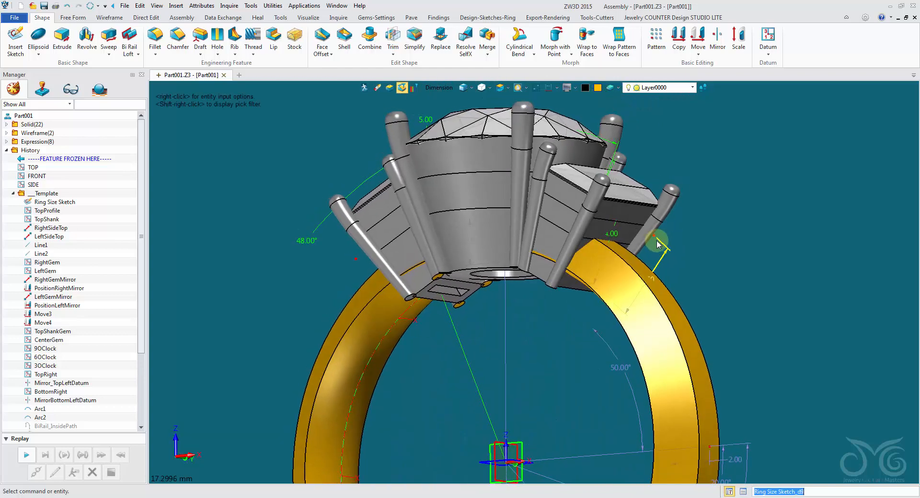
click(393, 36)
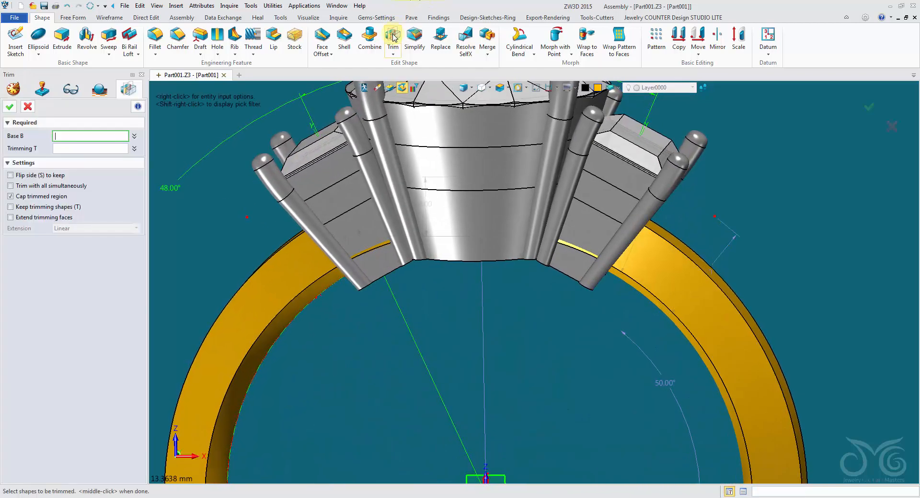
scroll(328, 380, down, 5)
click(306, 290)
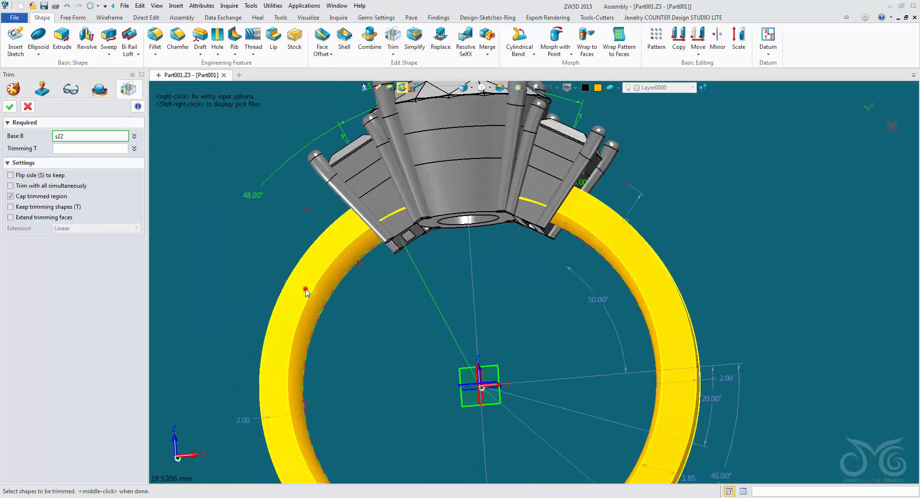
click(81, 149)
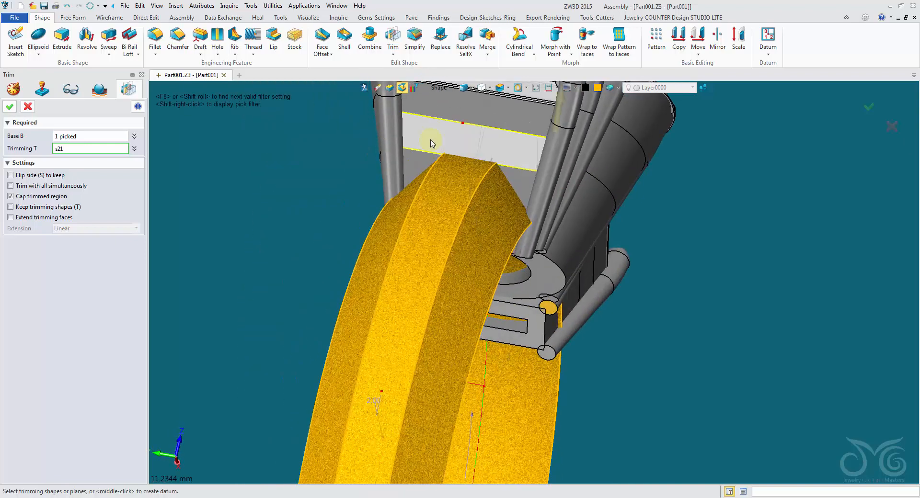
mouse_move(431, 140)
right_down()
mouse_move(452, 190)
mouse_move(530, 271)
mouse_move(627, 230)
mouse_move(666, 230)
right_up()
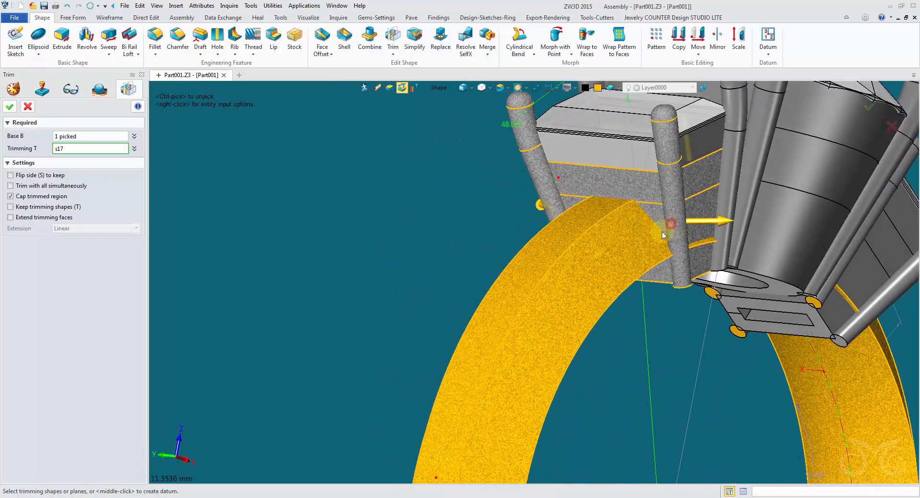
click(663, 235)
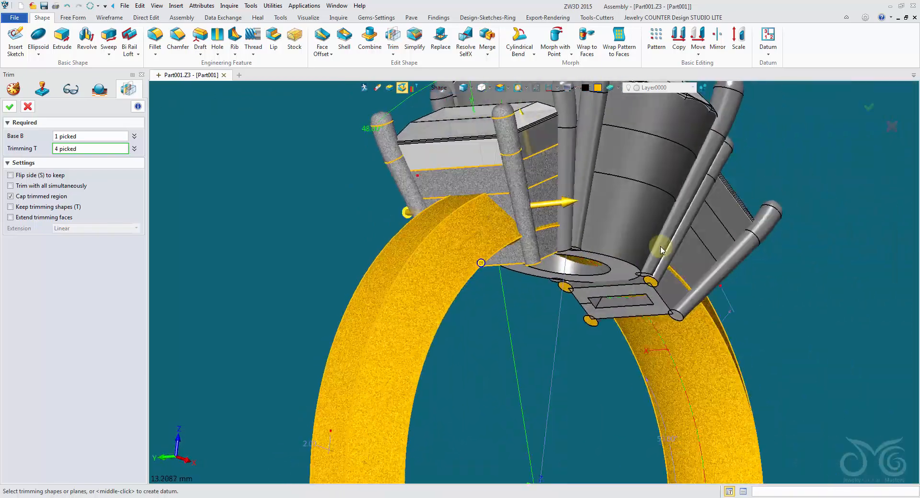
Add the opposite side-stone setting and its wire prongs as trimming shapes and apply the trim to the shank.
right_drag(661, 250, 497, 231)
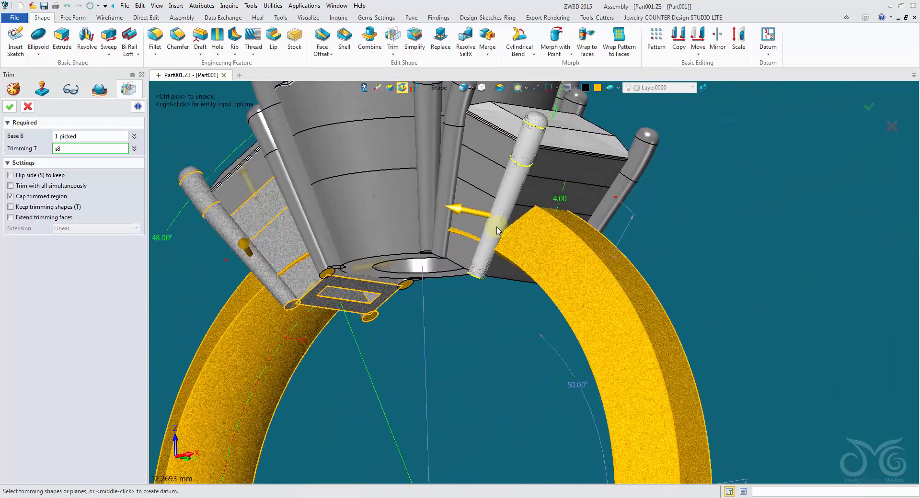
click(532, 199)
right_drag(532, 199, 561, 221)
click(563, 220)
right_drag(453, 235, 430, 241)
scroll(431, 242, down, 2)
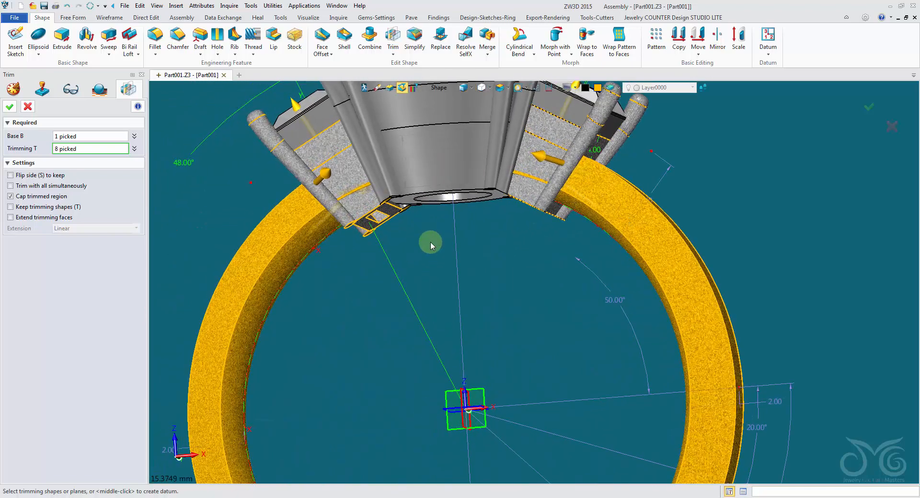
click(10, 106)
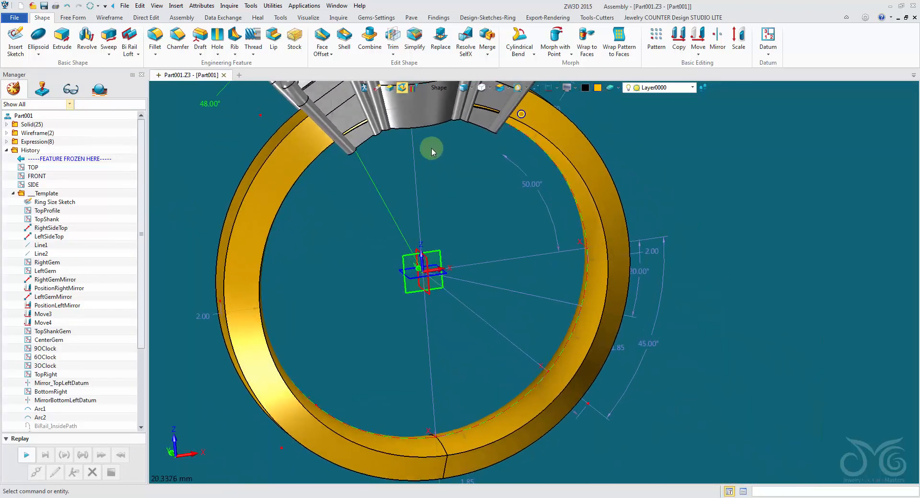
Blank the trimmed shank and the wire prongs of the centre setting.
right_click(331, 169)
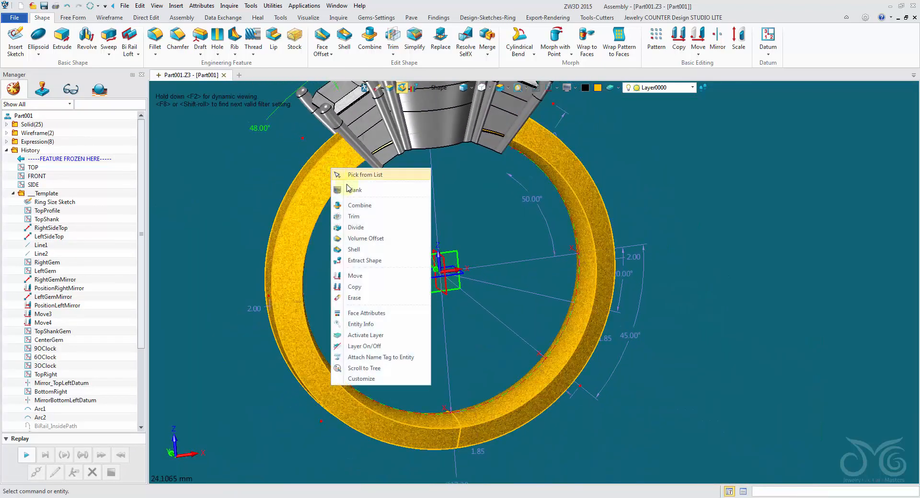
click(345, 185)
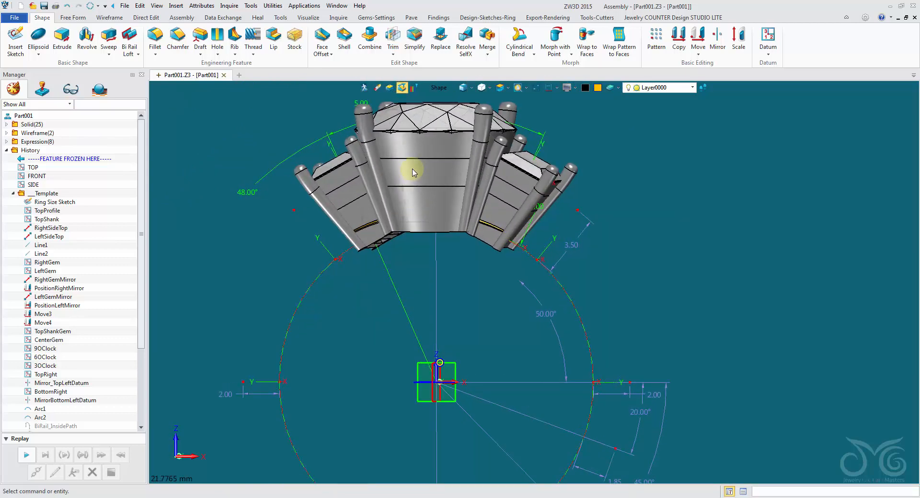
text(s2)
click(350, 106)
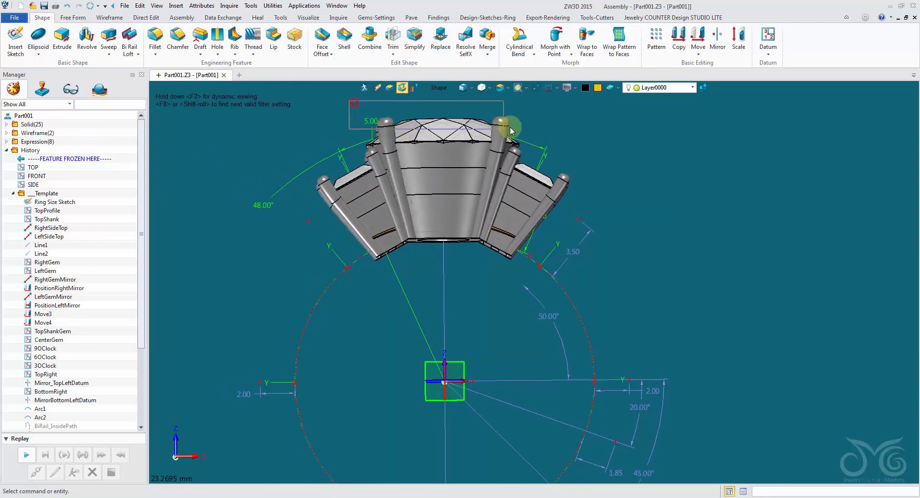
click(509, 126)
click(566, 89)
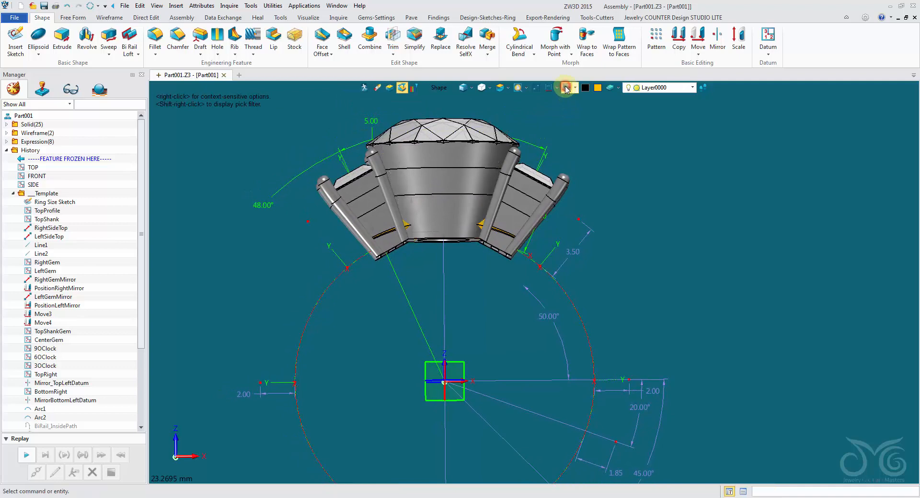
Blank the centre setting's metal and both side-stone settings with their wire prongs, keeping the three gems displayed.
middle_drag(398, 158, 425, 144)
right_click(413, 161)
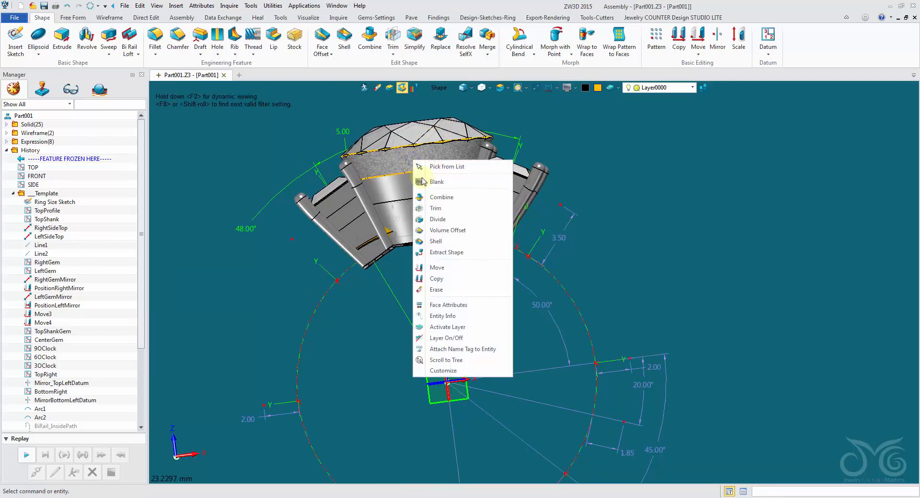
click(424, 182)
click(426, 182)
click(428, 214)
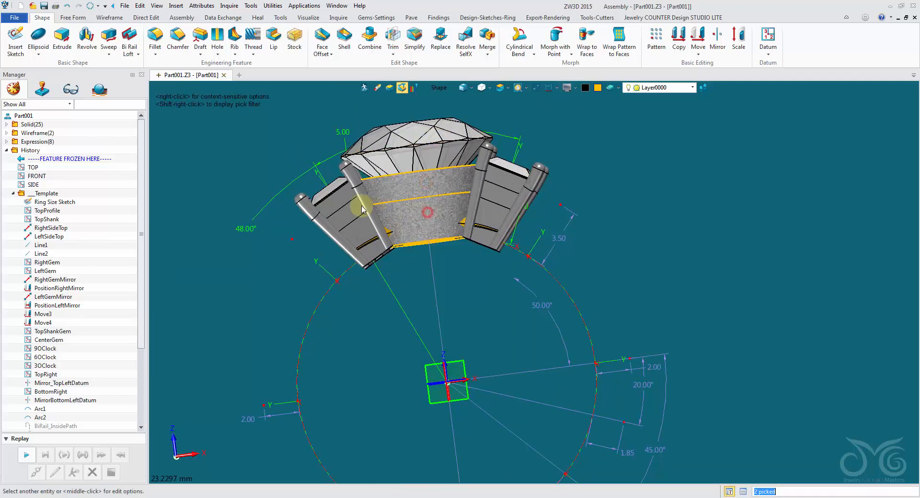
click(352, 197)
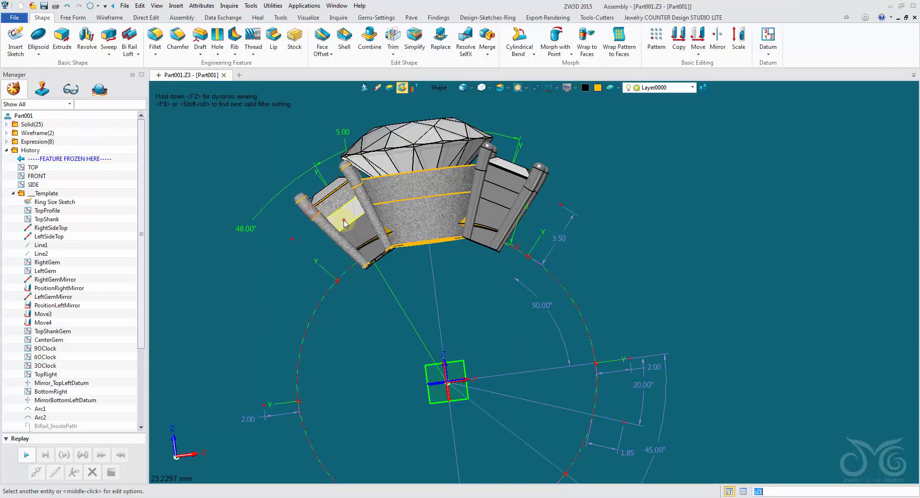
click(487, 237)
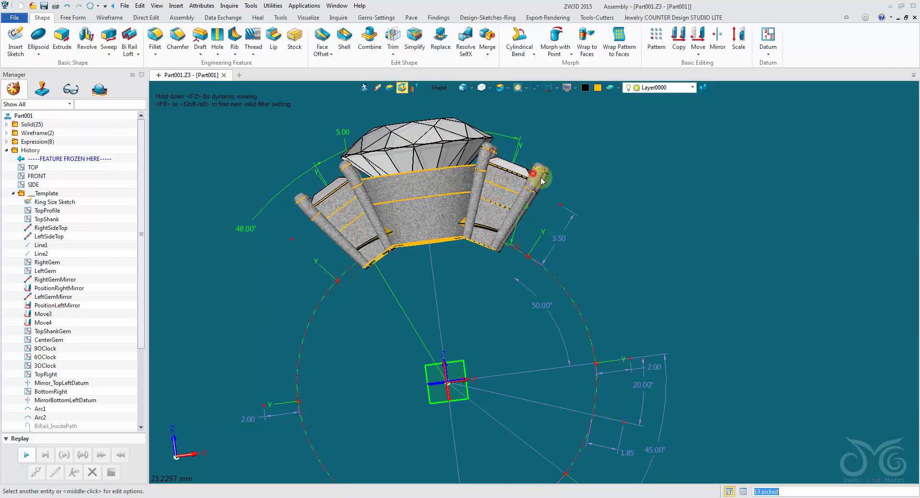
mouse_move(299, 247)
middle_down()
mouse_move(338, 253)
mouse_move(318, 251)
mouse_move(410, 234)
middle_up()
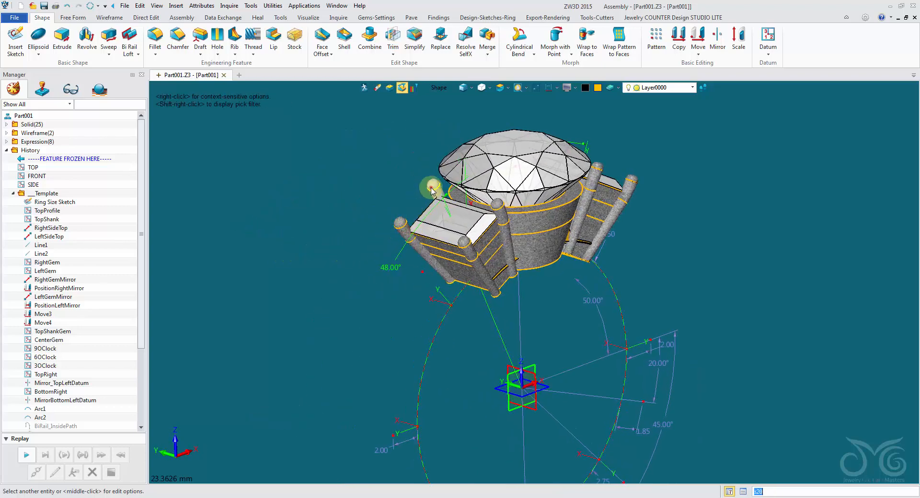
click(565, 88)
Erase the three leftover shank pieces below the gems.
middle_drag(551, 324, 546, 250)
scroll(544, 248, up, 1)
right_drag(543, 247, 342, 216)
click(475, 301)
drag(341, 212, 616, 338)
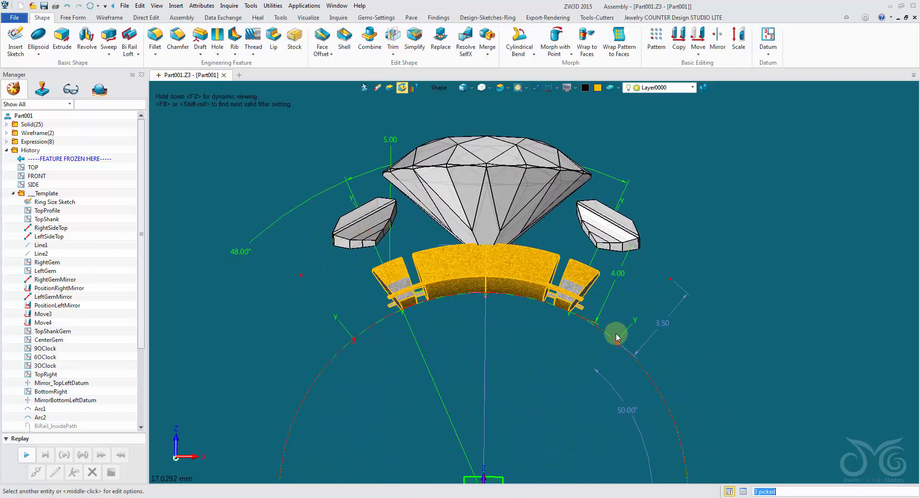
click(376, 91)
Unblank all hidden entities to redisplay the shank, settings and wire prongs.
right_click(327, 139)
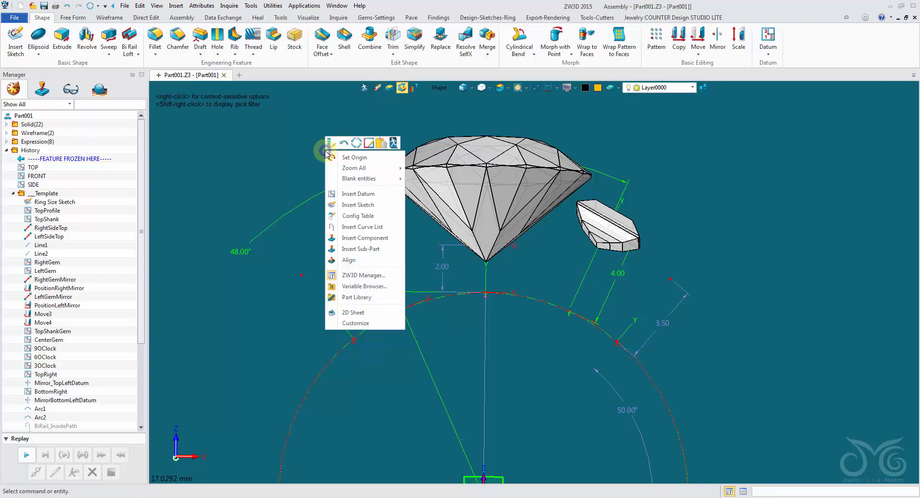
mouse_move(359, 179)
click(431, 204)
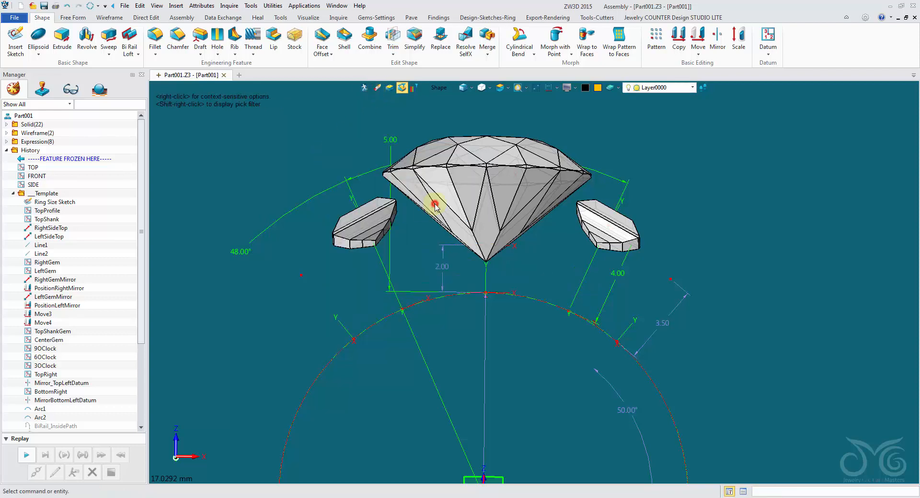
right_click(323, 161)
click(439, 212)
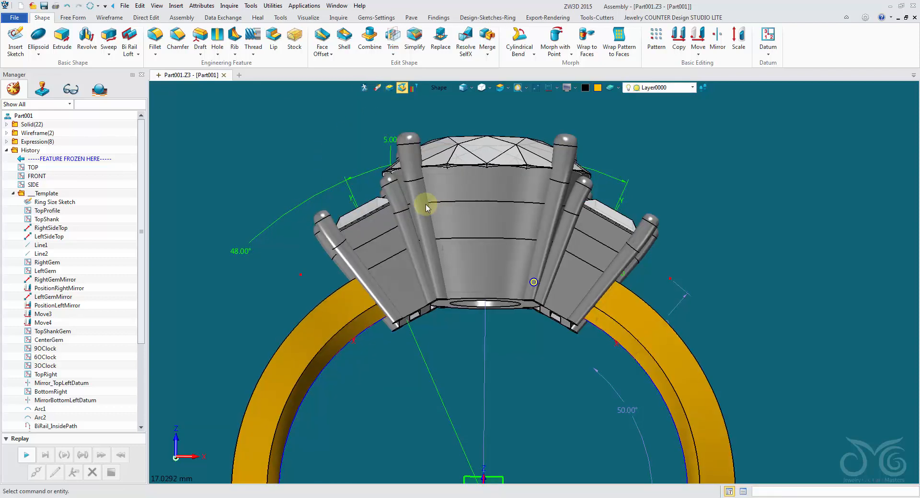
Cut the finger hole by extruding the BiRail_InsidePath curve list from about -23 mm to about 20 mm with the Remove boolean.
middle_drag(425, 203, 405, 218)
click(63, 37)
right_drag(332, 98, 335, 117)
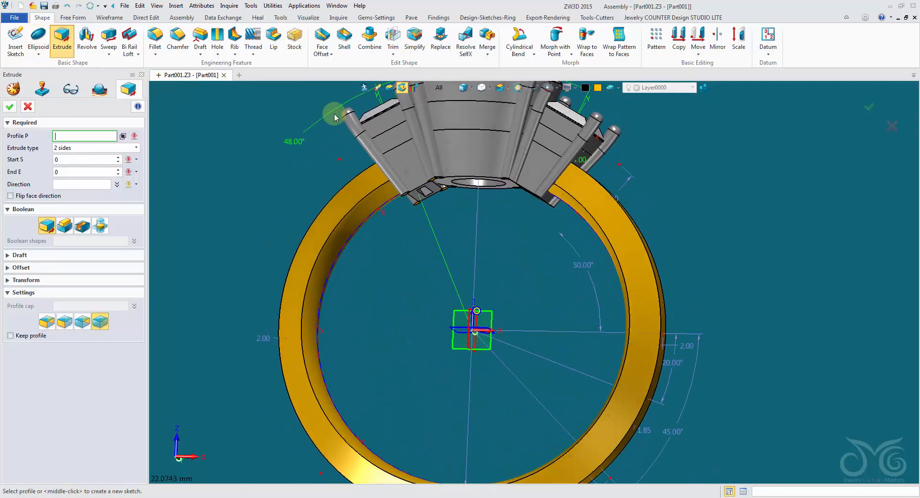
click(439, 89)
click(463, 157)
click(379, 211)
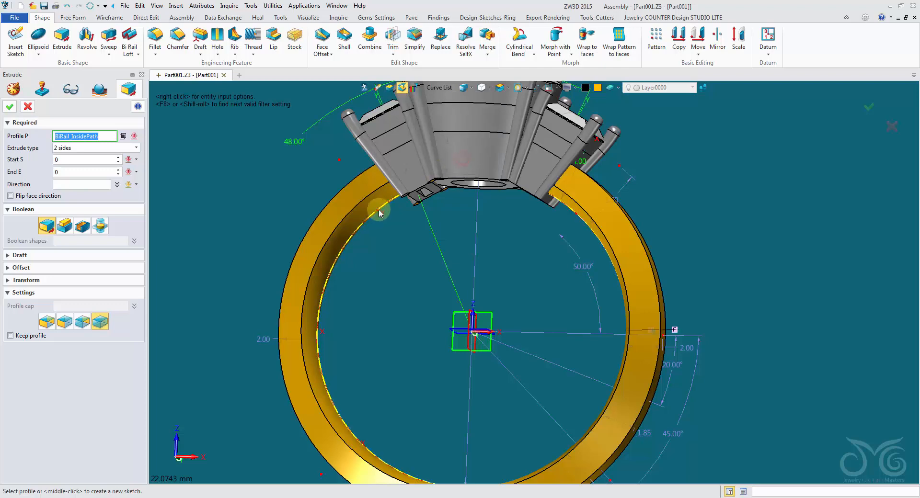
right_drag(412, 196, 353, 235)
click(361, 242)
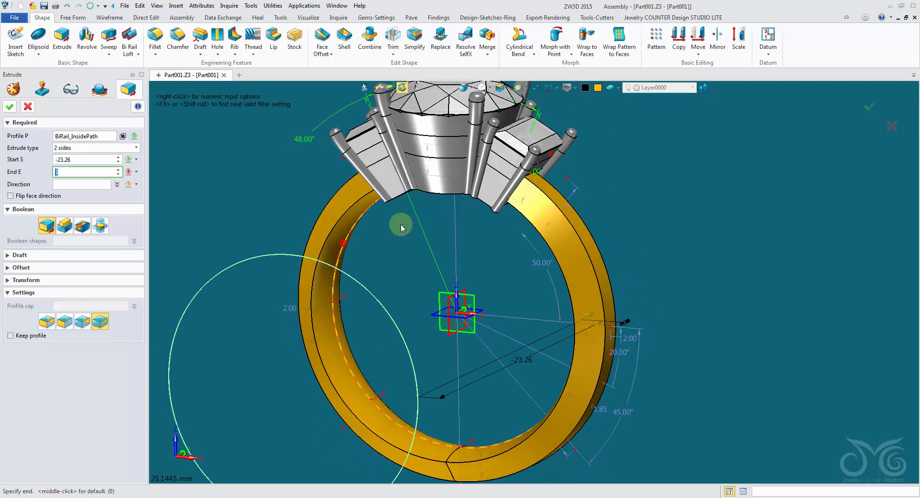
click(700, 124)
click(88, 225)
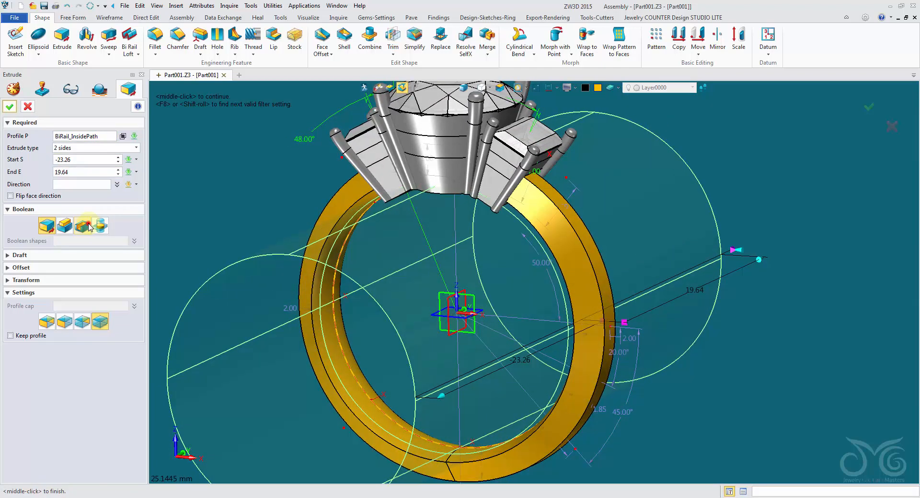
click(12, 108)
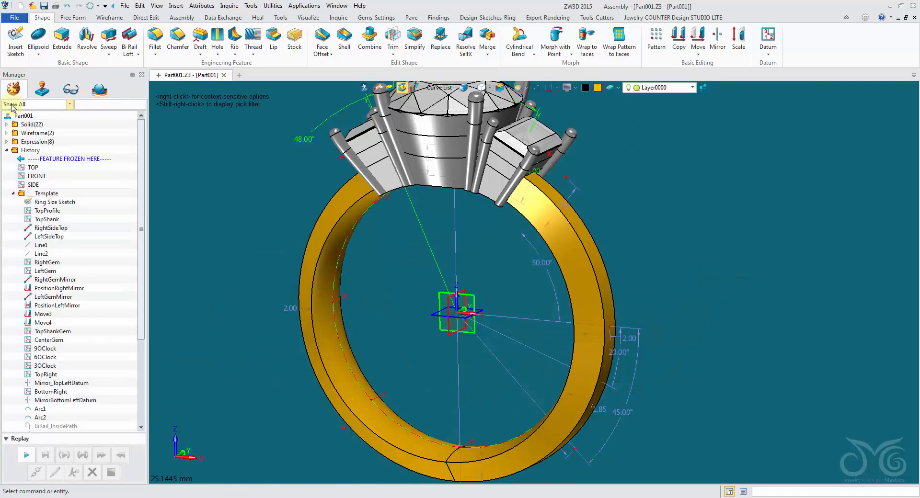
Resize the ring to US size 6 (Ø16.5) with the Ring Size Picker.
right_drag(251, 168, 300, 177)
scroll(302, 181, down, 2)
scroll(301, 178, down, 1)
scroll(300, 176, down, 2)
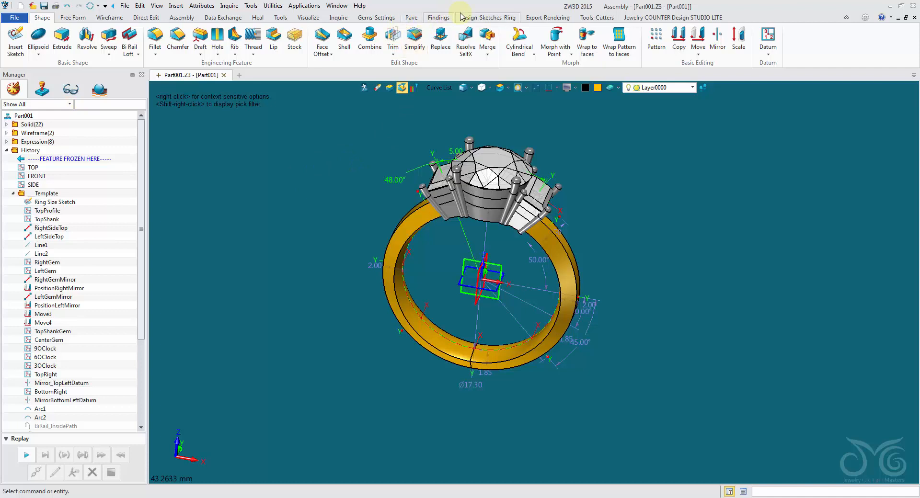
click(485, 18)
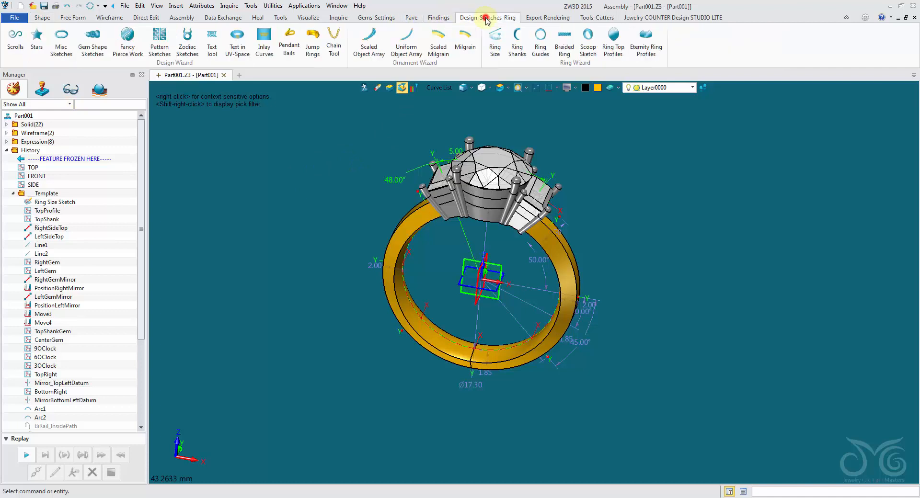
click(495, 40)
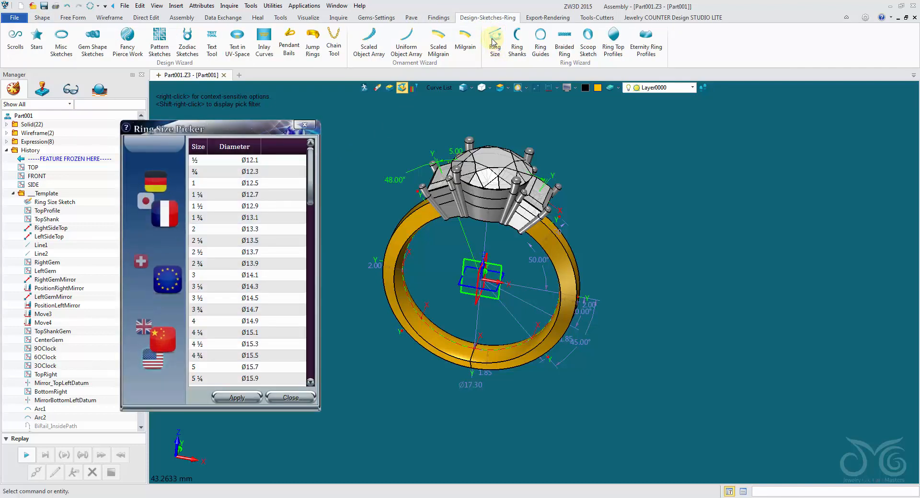
drag(311, 173, 315, 231)
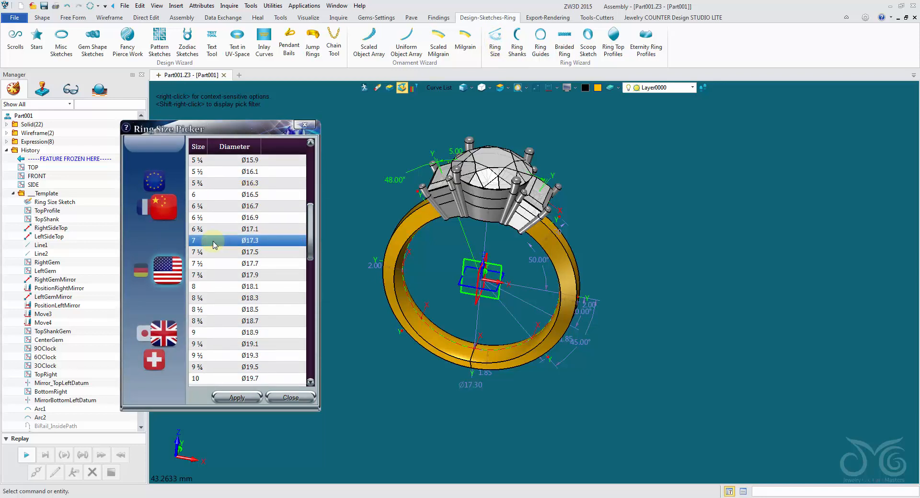
click(228, 196)
click(277, 402)
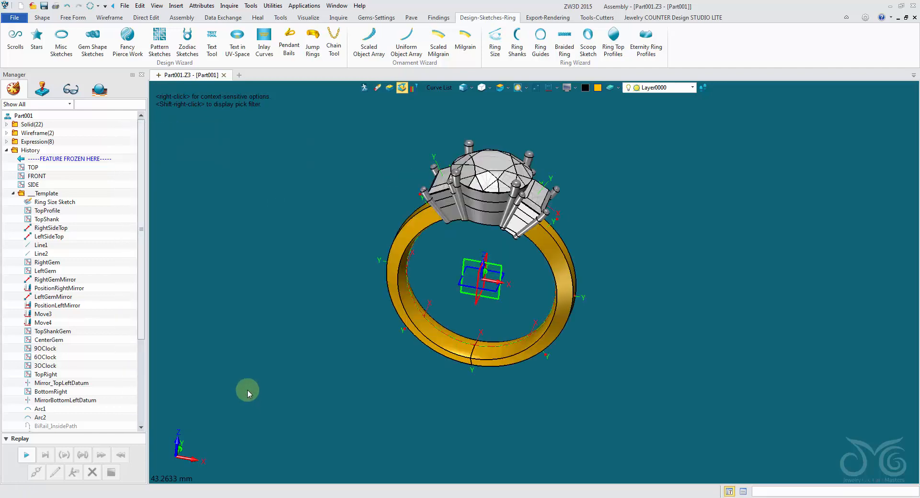
Examine how the shank, the centre setting and the side-stone settings fit together on the resized ring.
right_drag(398, 248, 428, 213)
scroll(428, 213, up, 3)
scroll(428, 213, up, 1)
middle_drag(428, 214, 415, 237)
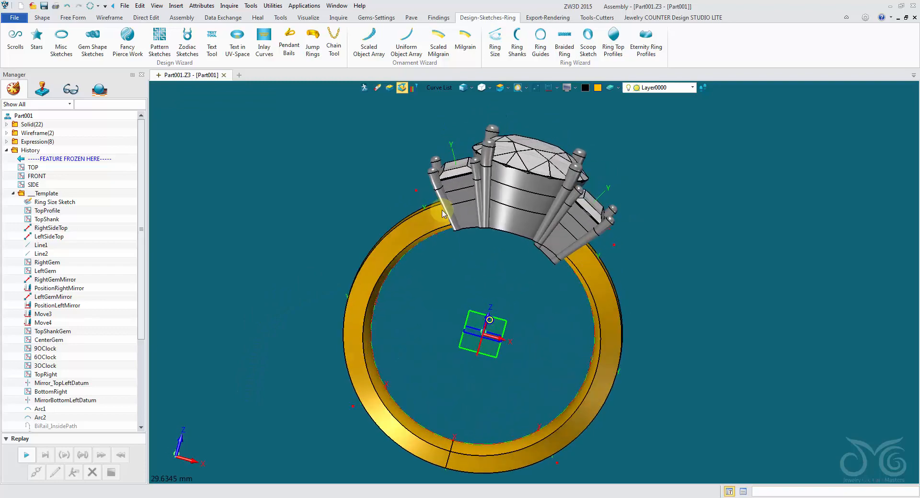
scroll(448, 206, up, 6)
middle_drag(448, 206, 437, 304)
mouse_move(436, 303)
right_down()
mouse_move(419, 334)
mouse_move(385, 345)
mouse_move(481, 371)
right_up()
scroll(483, 354, down, 3)
middle_drag(504, 335, 514, 224)
mouse_move(514, 224)
right_down()
mouse_move(465, 230)
mouse_move(471, 333)
mouse_move(511, 192)
right_up()
scroll(506, 204, down, 4)
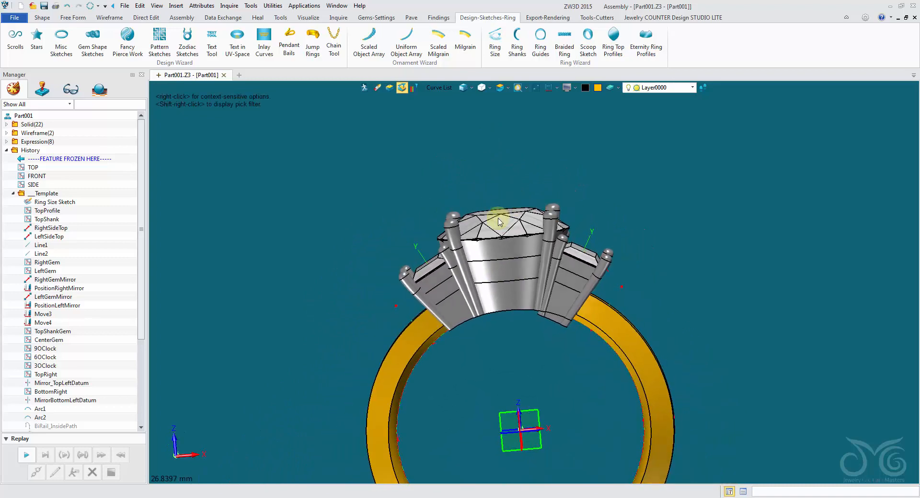
right_drag(527, 261, 505, 253)
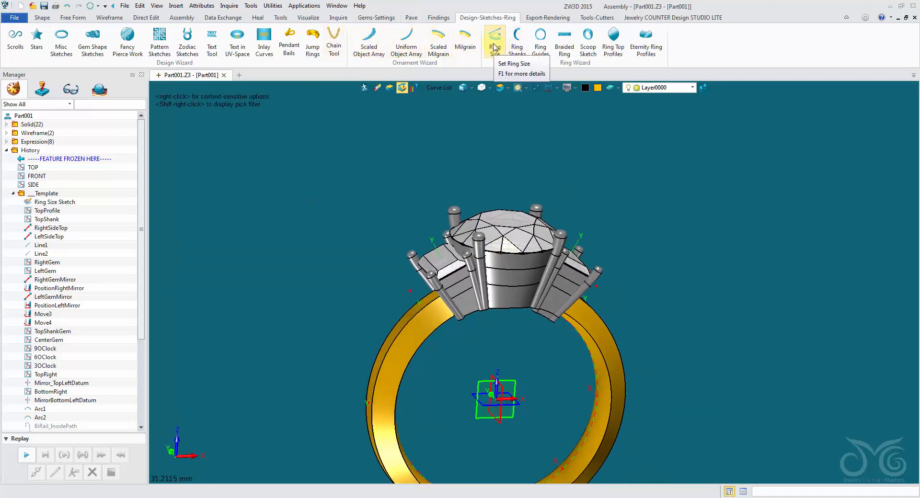
Resize the ring to US size 9 (Ø18.9) with the Ring Size Picker.
click(495, 46)
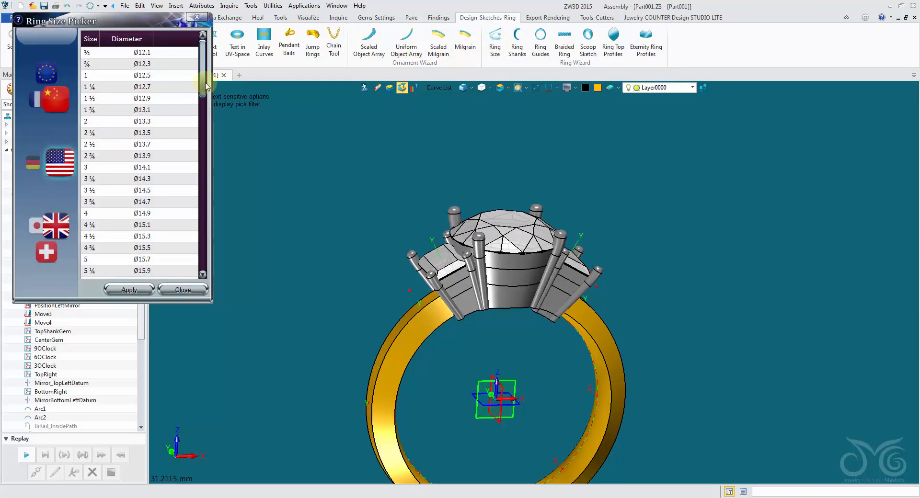
scroll(199, 163, down, 2)
scroll(199, 162, down, 1)
click(161, 146)
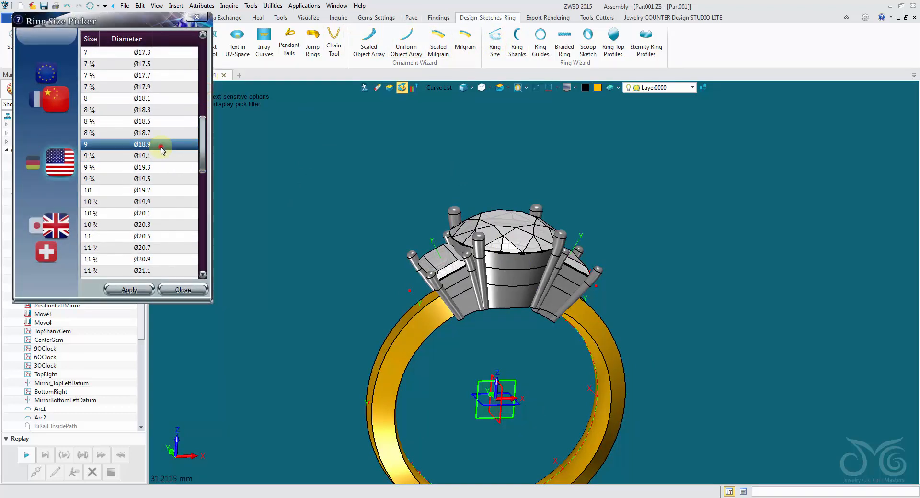
click(130, 293)
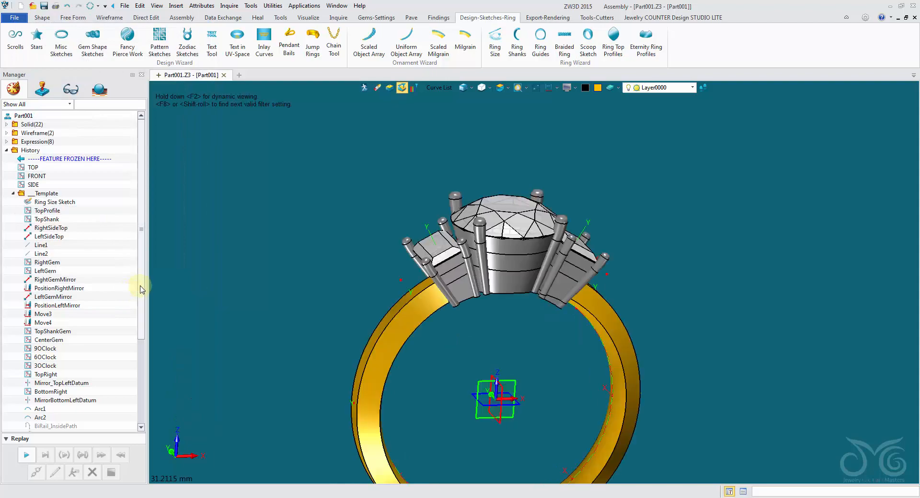
Inspect the underside of the settings and set the pick filter to All.
scroll(415, 339, up, 5)
right_drag(297, 318, 518, 424)
scroll(513, 416, up, 2)
click(444, 89)
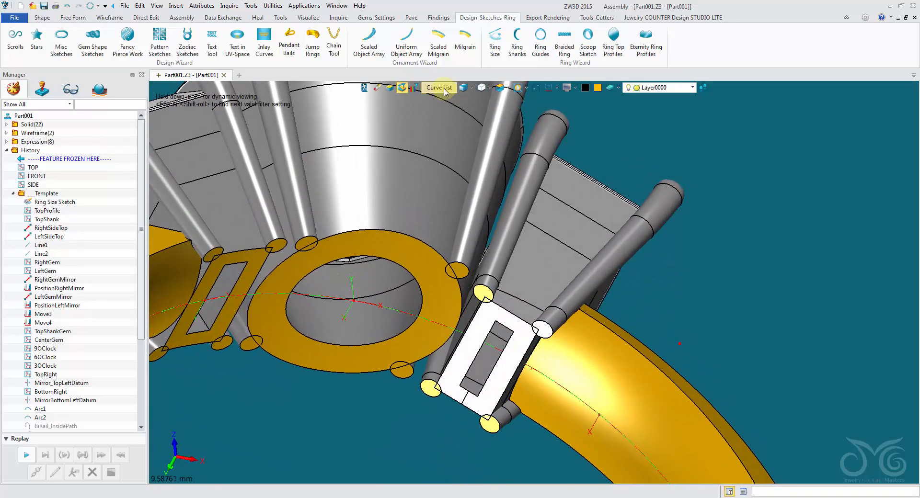
right_drag(404, 142, 401, 142)
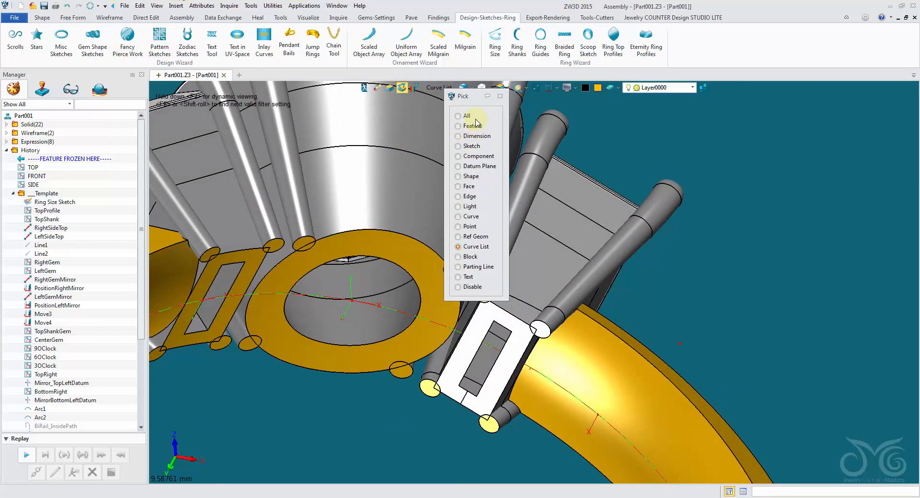
click(469, 117)
Swap entity visibility and swap it back to refresh the display of the side-stone setting.
right_drag(494, 288, 579, 85)
click(505, 323)
click(576, 88)
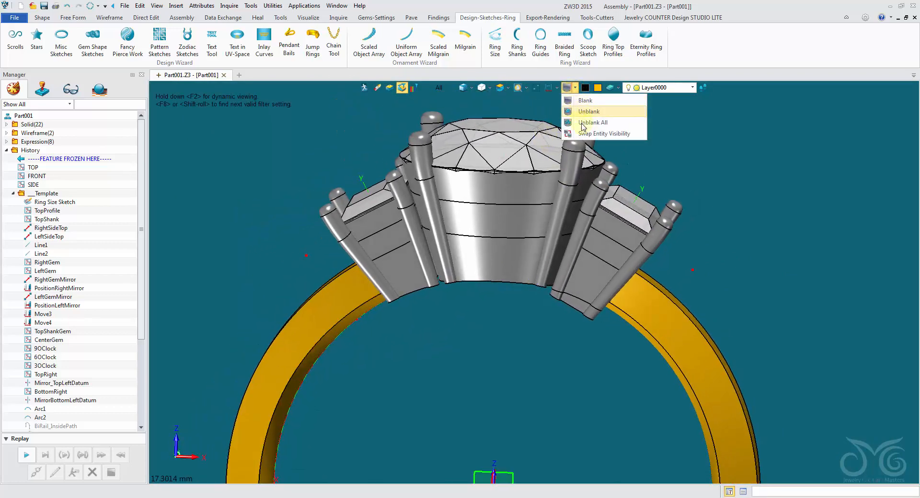
click(582, 134)
click(569, 91)
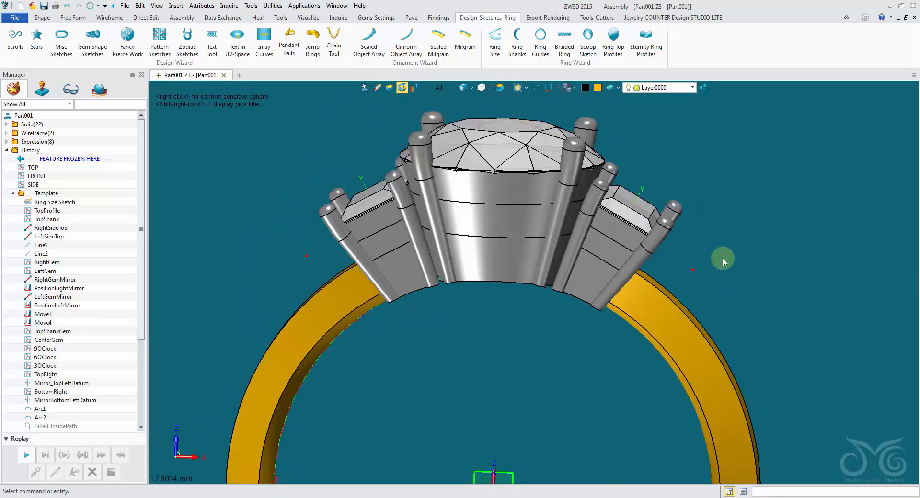
Show the Ring Size Sketch dimensions and set the angle between the two side stones to 45°.
right_drag(723, 258, 449, 319)
scroll(538, 327, up, 5)
scroll(467, 320, up, 4)
scroll(449, 321, down, 5)
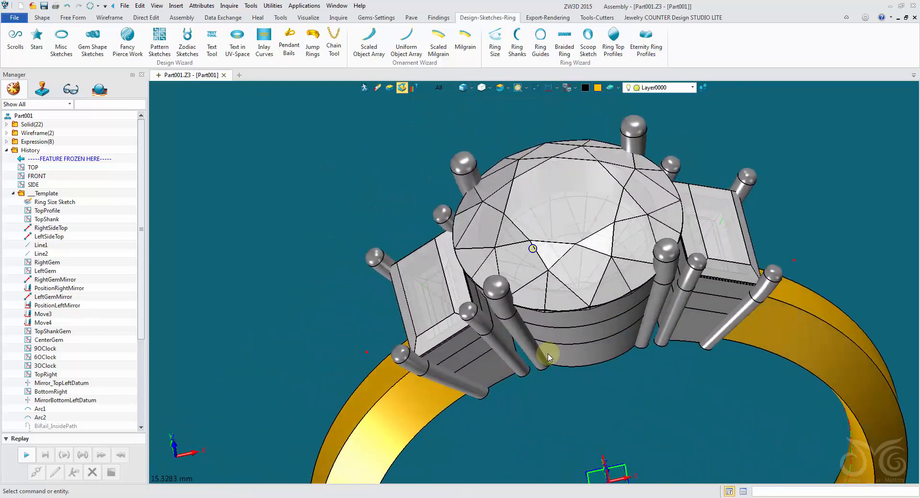
right_drag(536, 271, 527, 276)
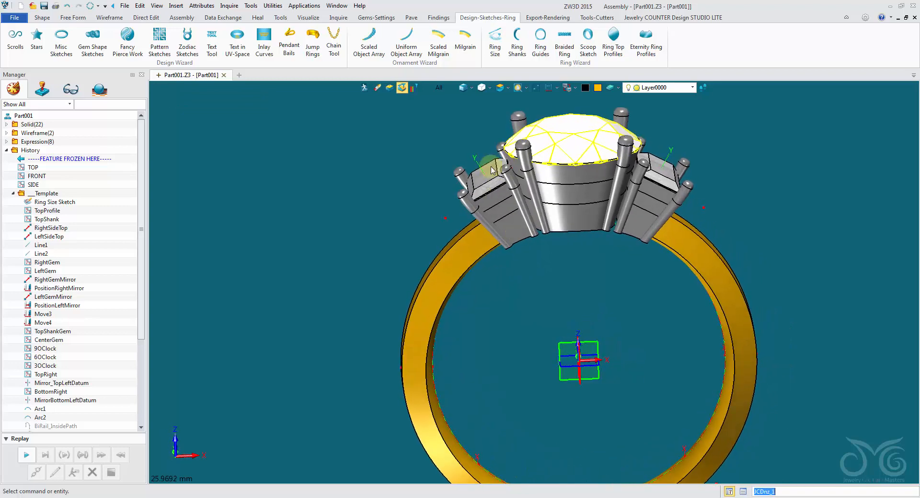
right_click(40, 208)
click(83, 199)
right_drag(328, 237, 381, 174)
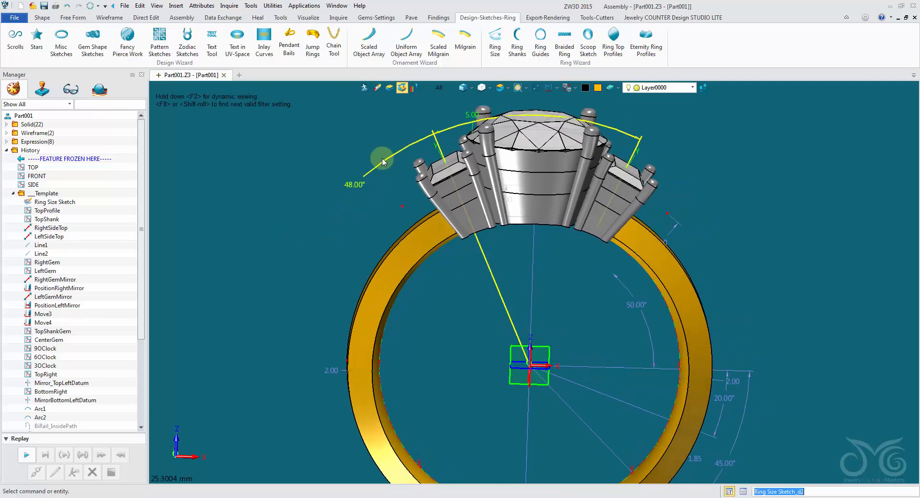
double_click(382, 160)
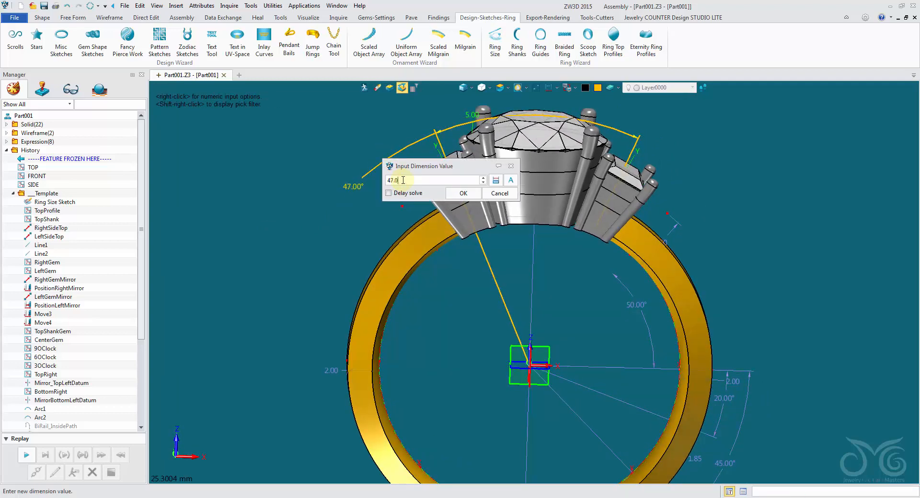
click(462, 193)
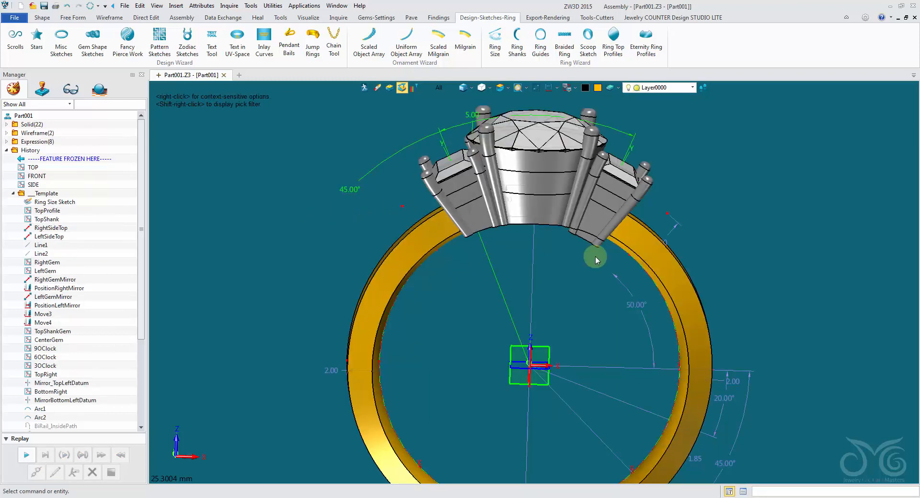
Refresh the repositioned side settings by swapping entity visibility, and check their fit against the shank.
click(568, 88)
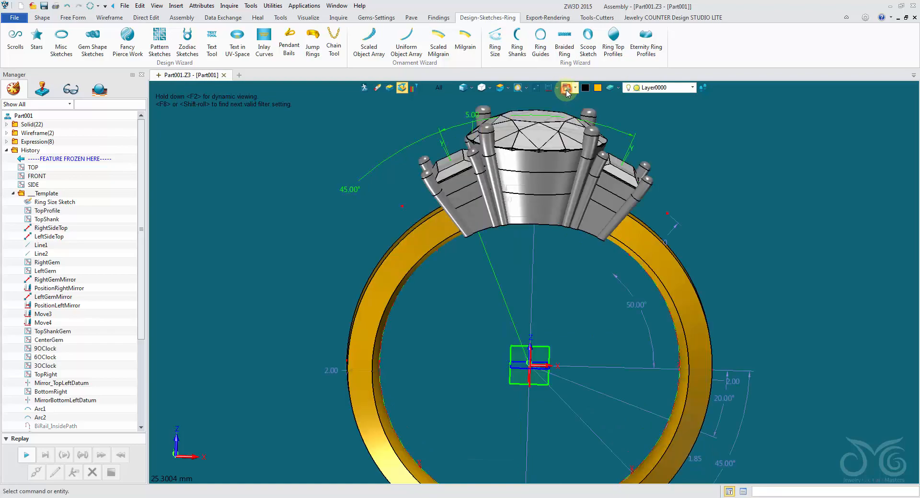
scroll(536, 315, up, 1)
scroll(534, 313, up, 2)
right_drag(537, 316, 587, 168)
scroll(535, 314, up, 4)
scroll(519, 303, down, 4)
scroll(587, 168, down, 2)
Select all the ring's shapes using the Shape pick filter and colour them grey.
click(439, 89)
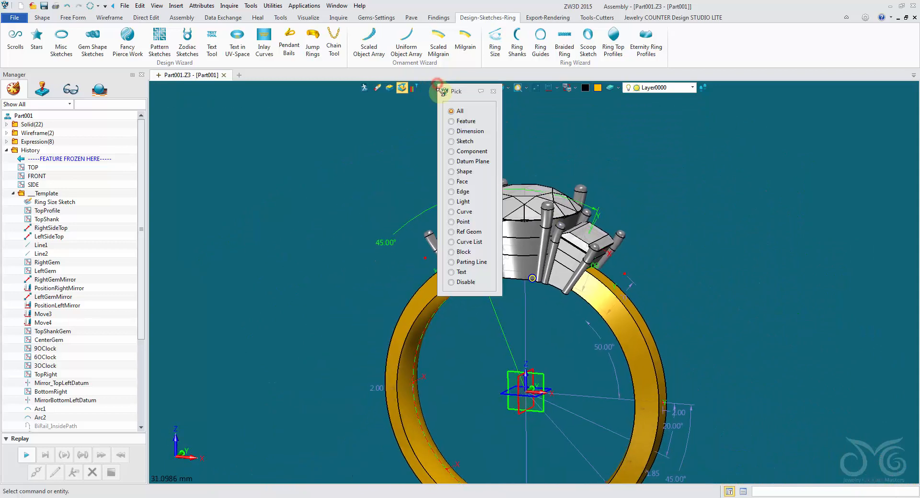
click(459, 172)
drag(373, 141, 707, 458)
click(598, 87)
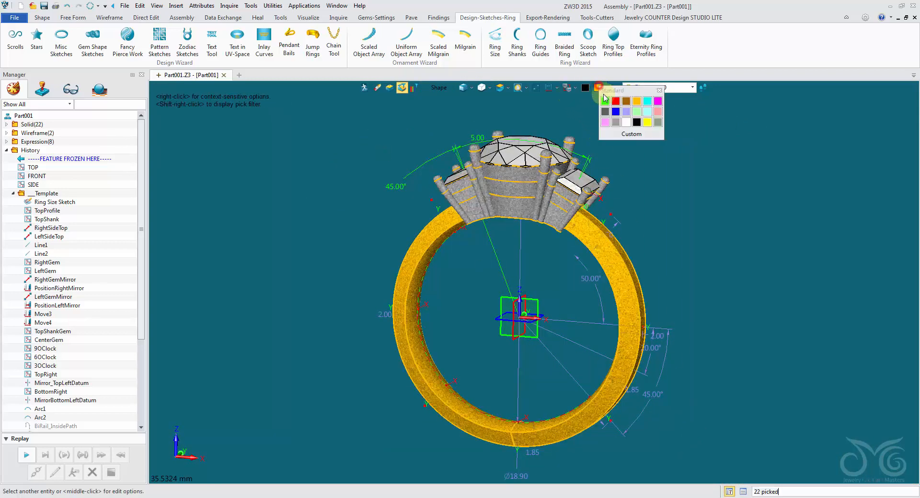
click(616, 122)
right_drag(677, 168, 714, 227)
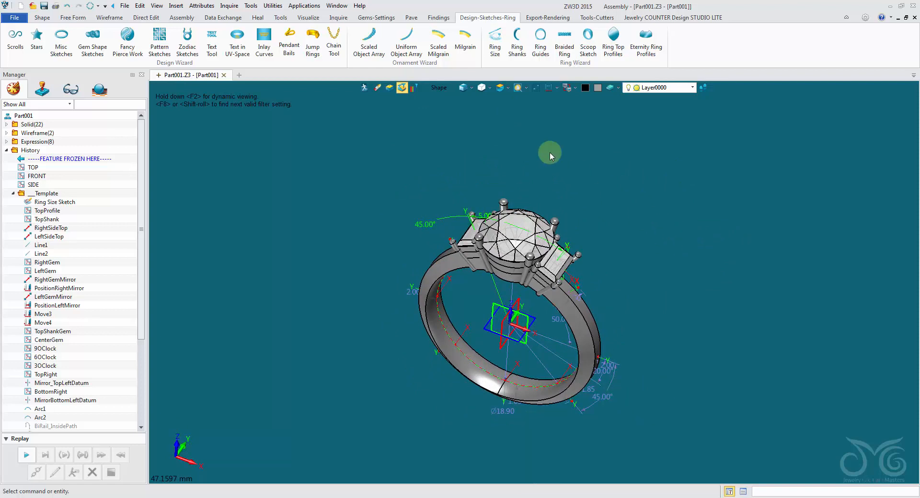
Create a new Part/Assembly file named Part002.Z3 from the BasicClosed_5_Stone template.
click(236, 76)
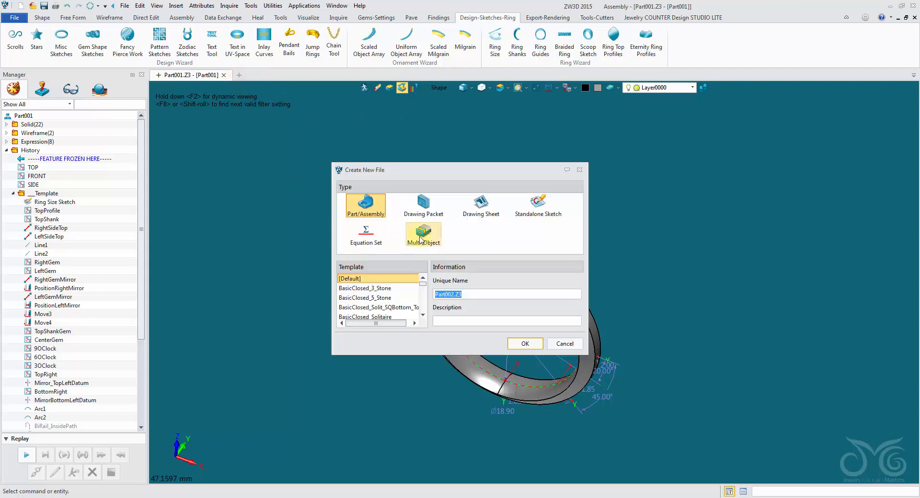
drag(423, 174, 407, 140)
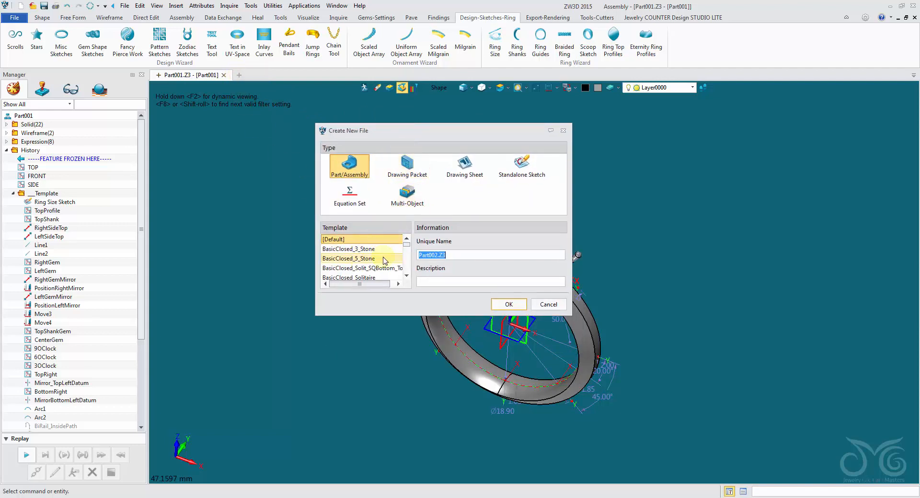
click(511, 306)
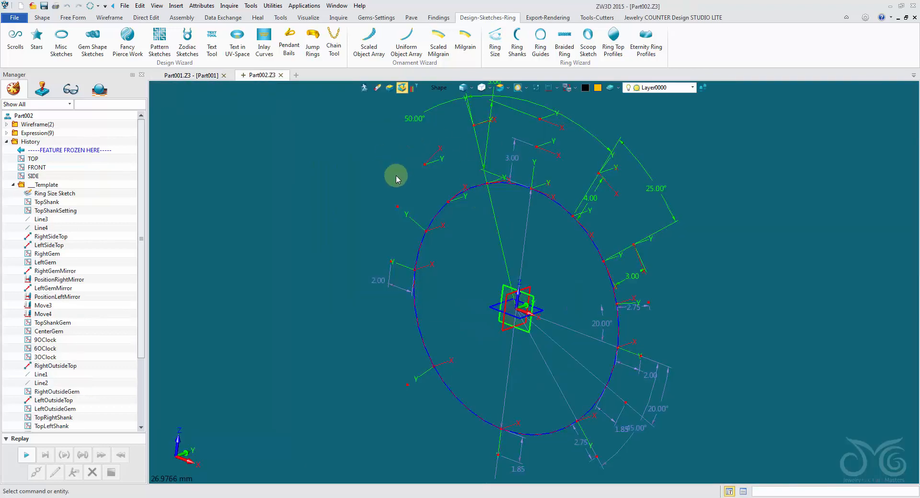
Examine the five-stone template's gem positions and angle dimensions, and close Part002.Z3 without saving.
scroll(390, 177, up, 5)
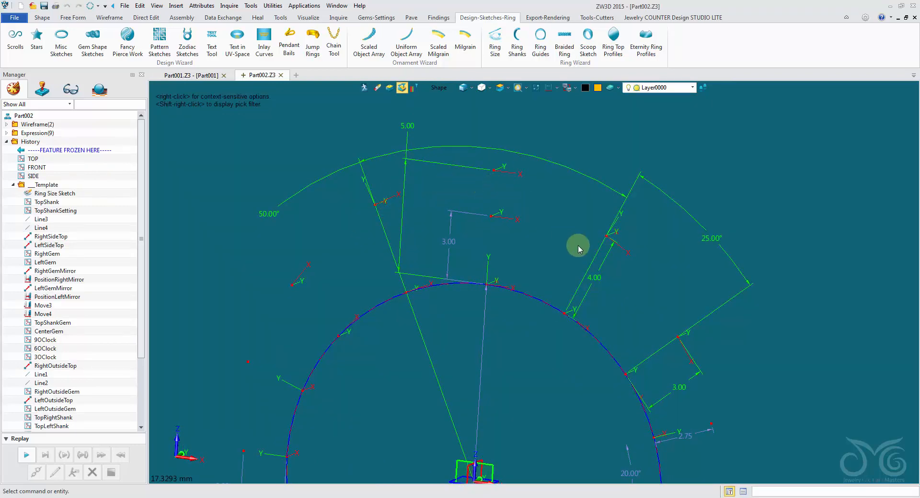
scroll(691, 385, down, 5)
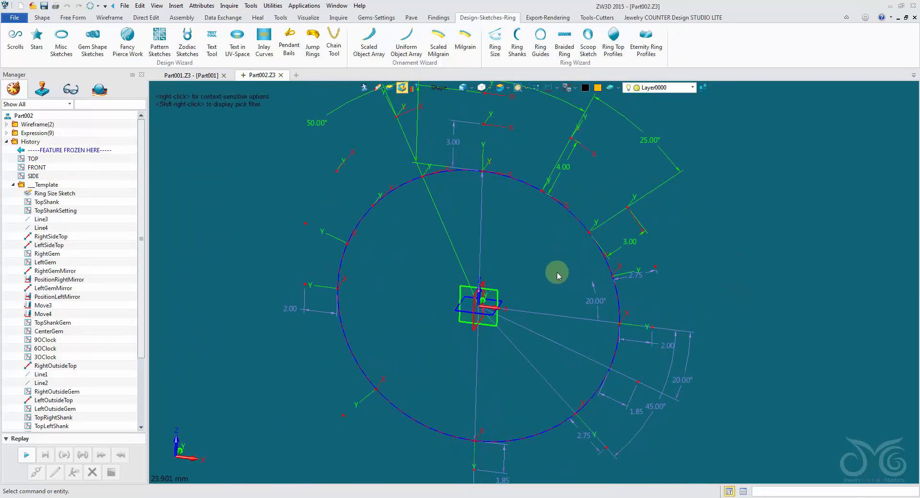
scroll(551, 277, down, 1)
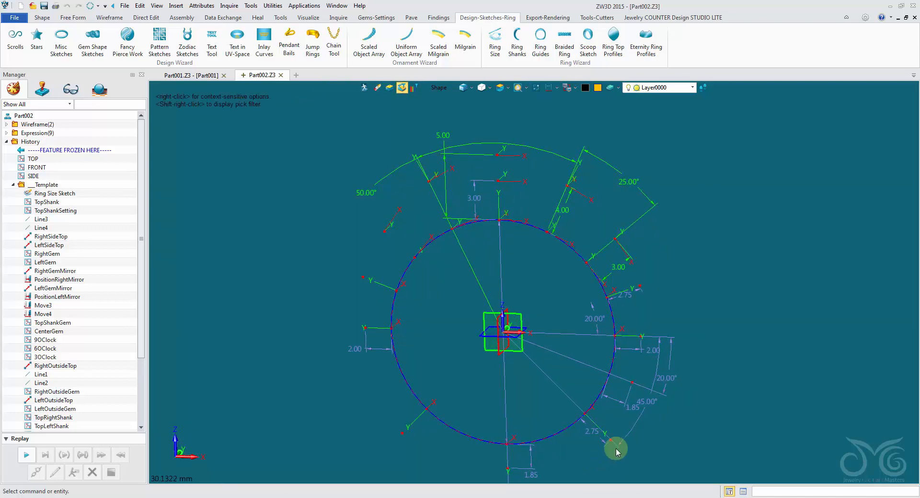
scroll(688, 171, up, 4)
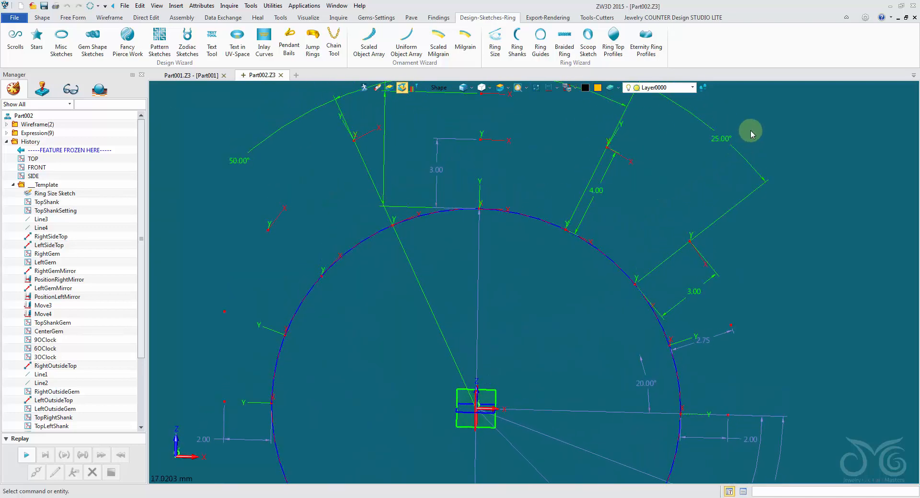
scroll(745, 224, down, 1)
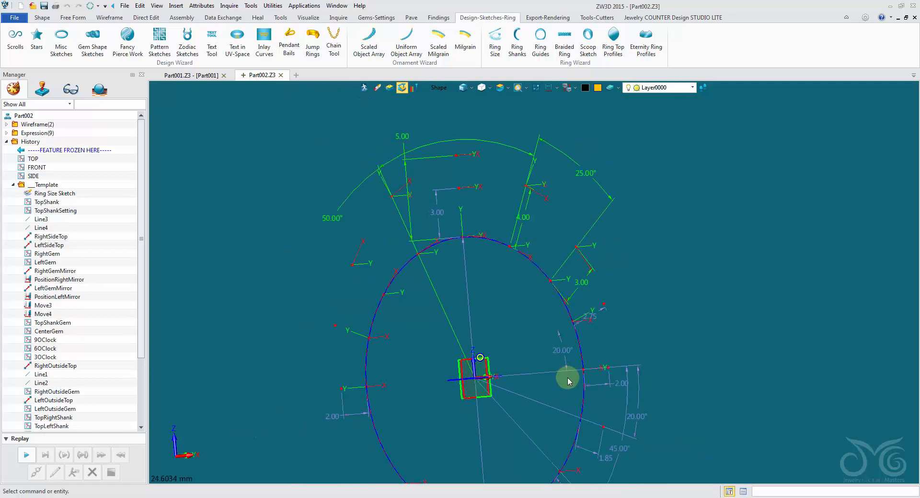
scroll(411, 205, down, 4)
click(281, 76)
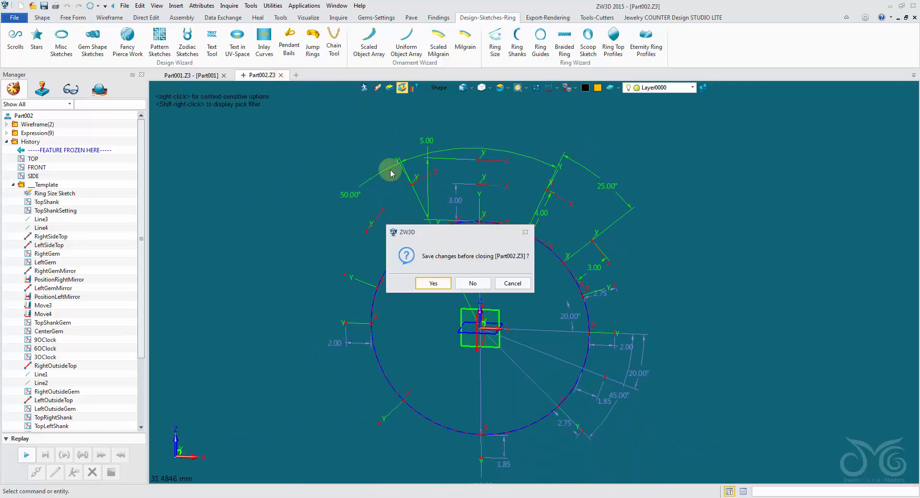
click(483, 286)
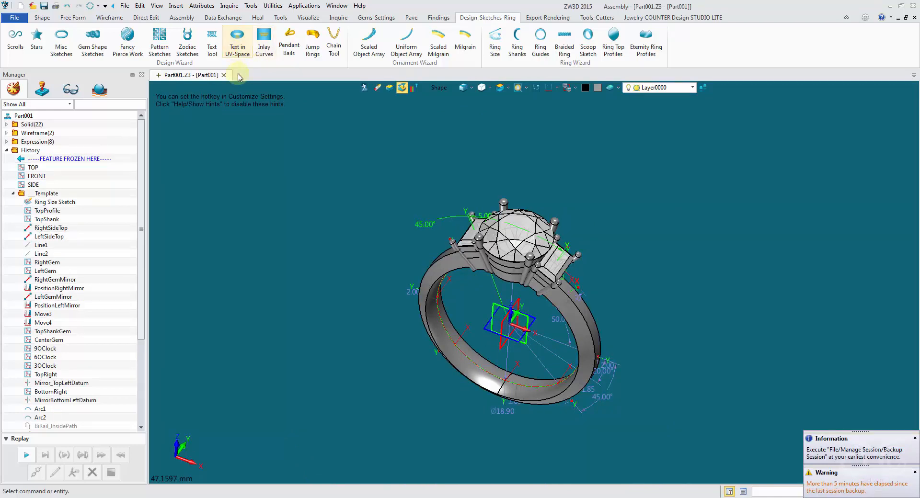
Create a new Part/Assembly file named Part002.Z3 from the BasicClosed_Solit_SQBottom_Top template.
click(238, 75)
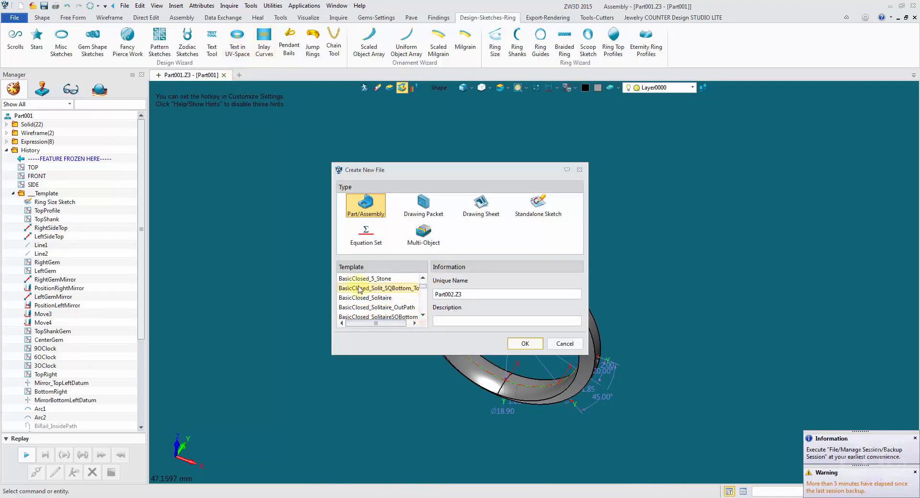
drag(589, 286, 660, 286)
click(414, 289)
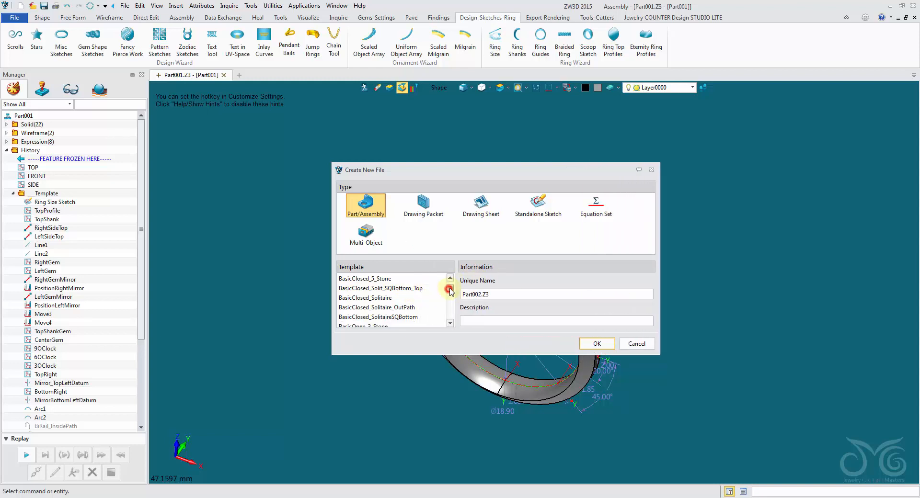
drag(450, 290, 450, 284)
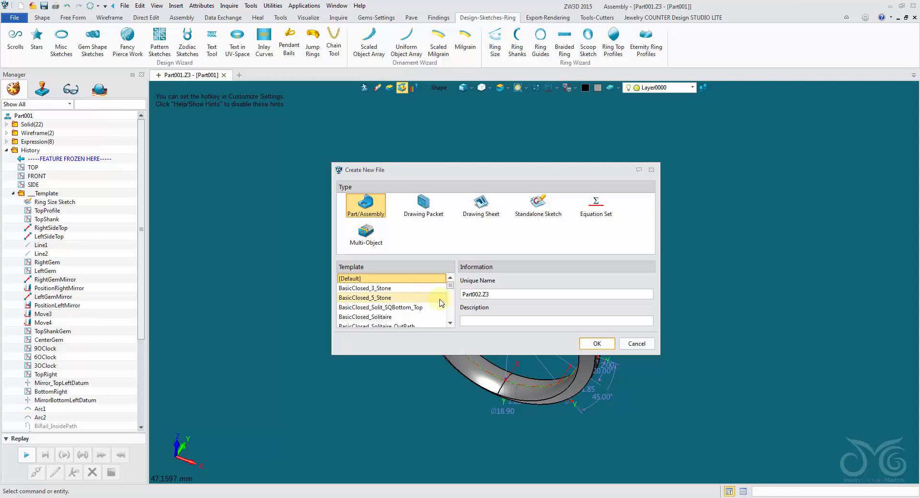
click(413, 308)
click(596, 344)
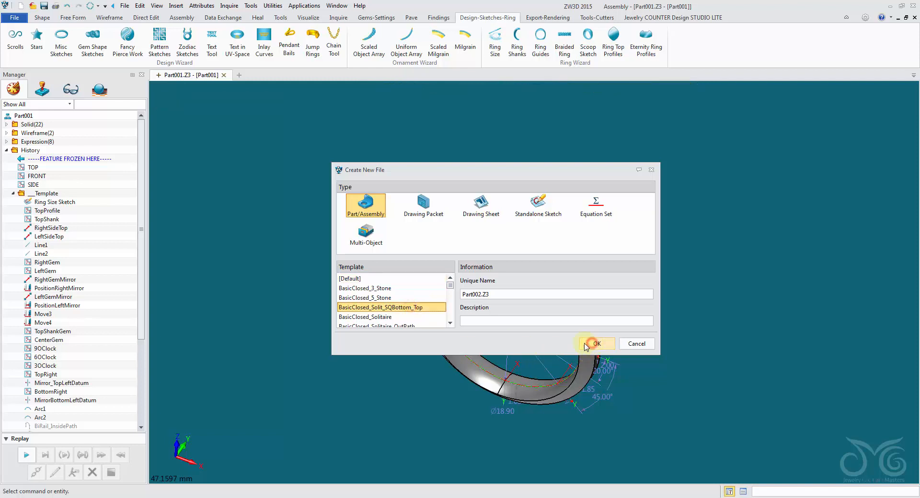
Display the dimensions of RingSketch on the square-shank template.
right_drag(476, 286, 475, 250)
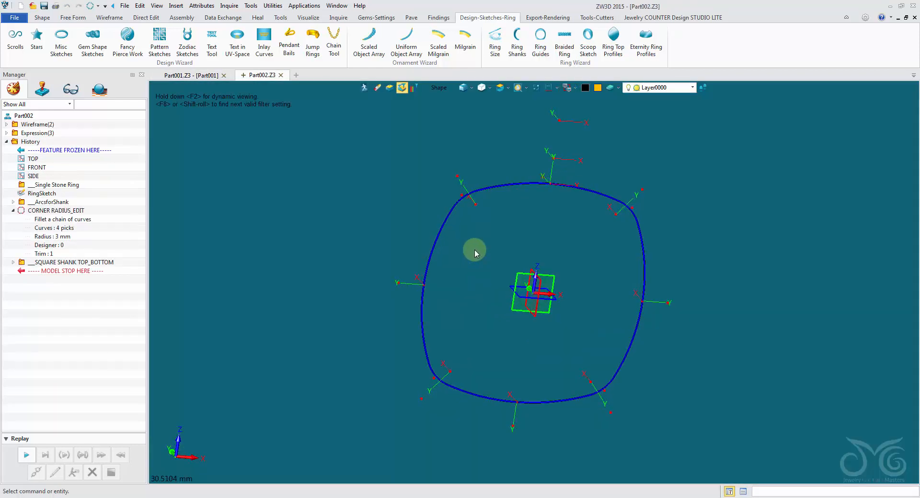
right_drag(490, 196, 479, 220)
right_click(31, 195)
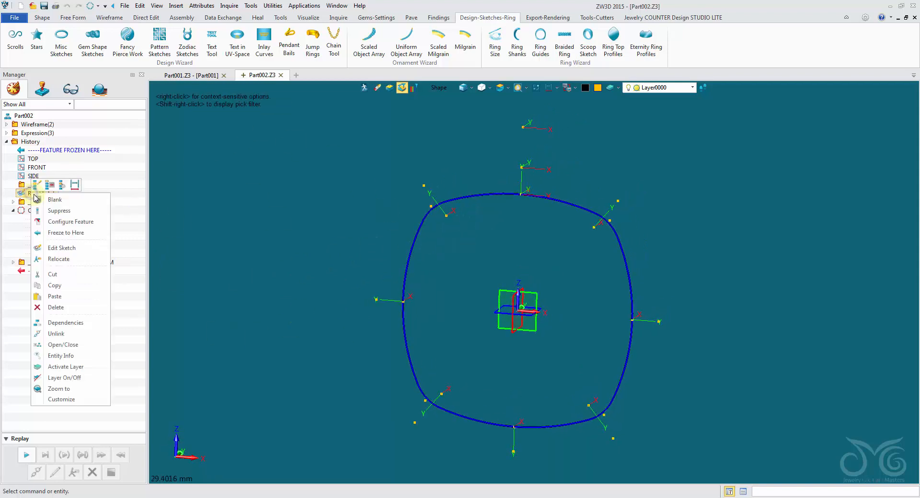
click(75, 188)
Examine the square-shank guide's dimensions, angles and datum positions around the ring.
scroll(682, 331, up, 1)
scroll(772, 367, up, 2)
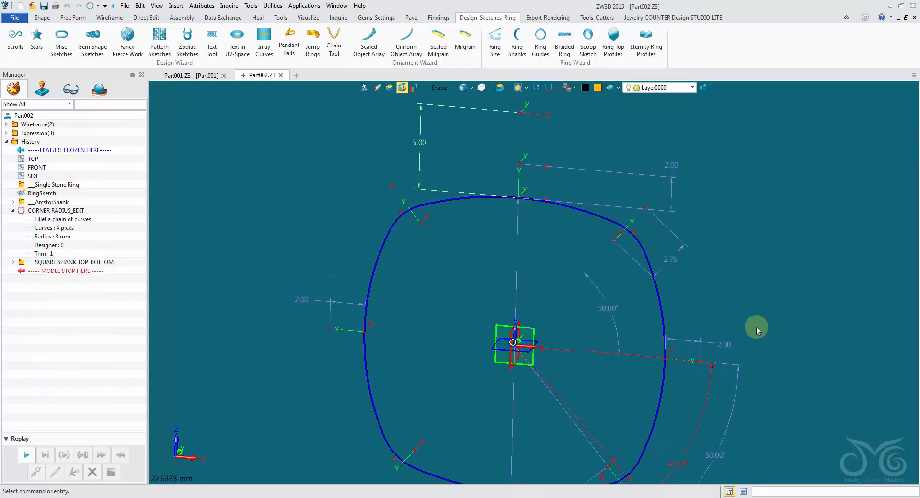
scroll(653, 222, up, 2)
scroll(671, 242, down, 4)
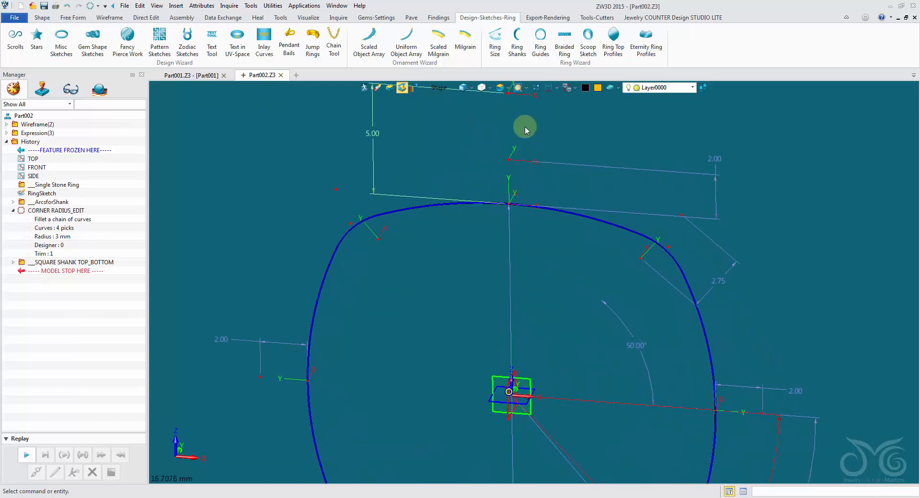
scroll(572, 119, up, 1)
scroll(594, 157, up, 2)
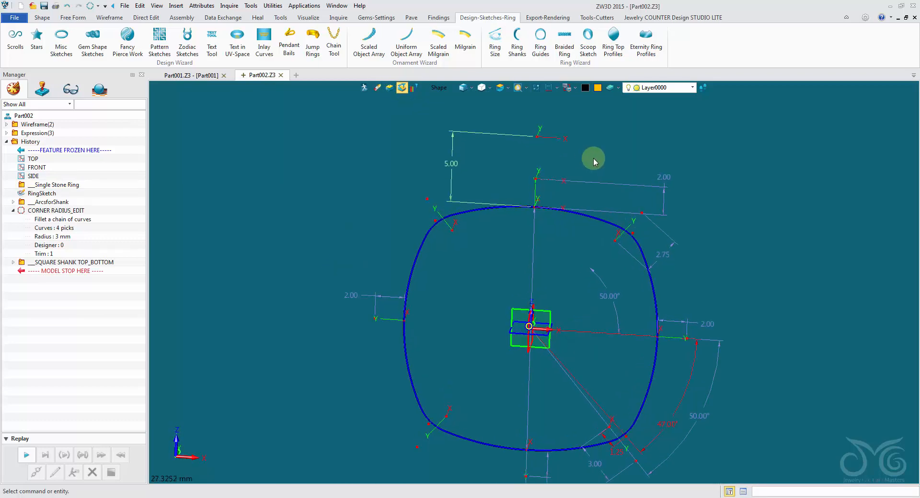
scroll(608, 142, up, 2)
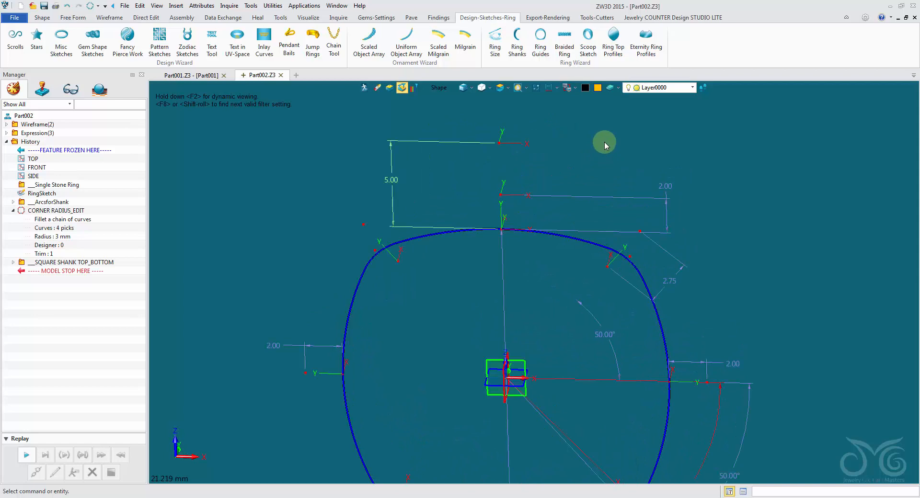
scroll(605, 141, down, 1)
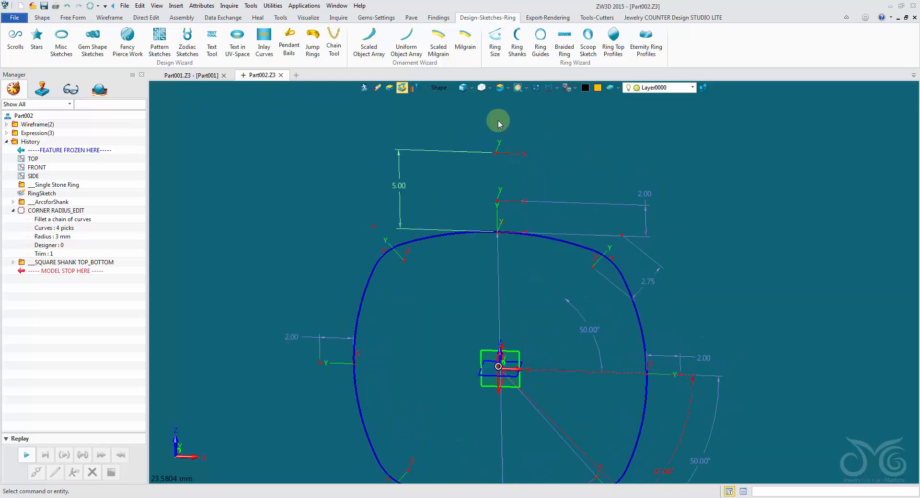
scroll(495, 120, down, 1)
scroll(595, 247, down, 1)
scroll(637, 188, down, 1)
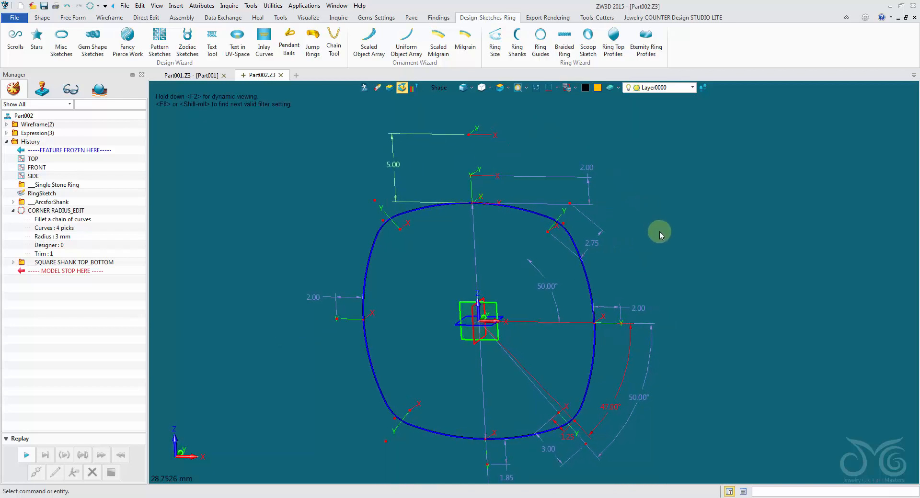
mouse_move(671, 349)
right_down()
mouse_move(652, 350)
mouse_move(626, 398)
right_up()
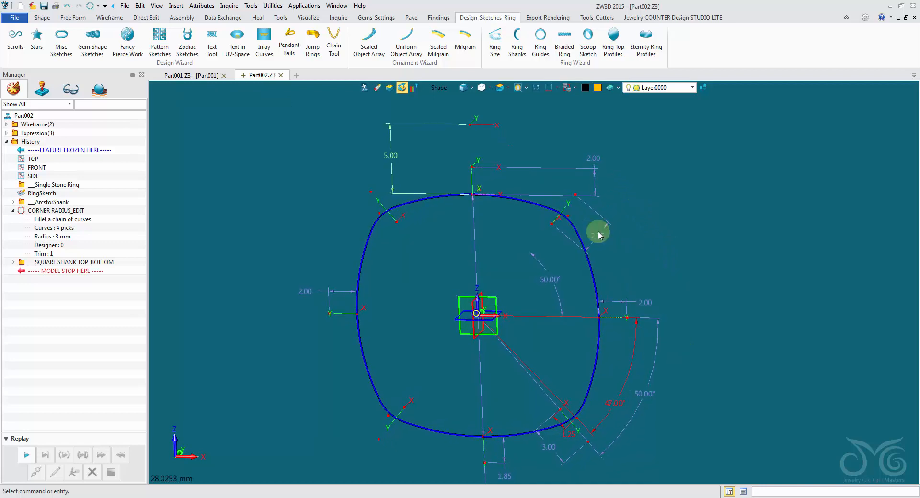
mouse_move(599, 232)
right_down()
mouse_move(630, 270)
mouse_move(632, 312)
mouse_move(550, 87)
mouse_move(518, 49)
right_up()
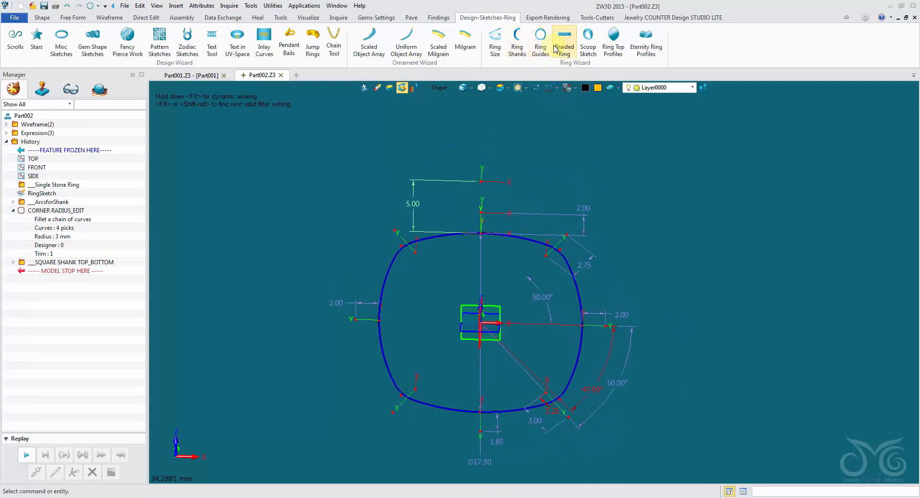
Place FiveSided ring shank profiles at the upper and lower points of the ring guide.
click(517, 50)
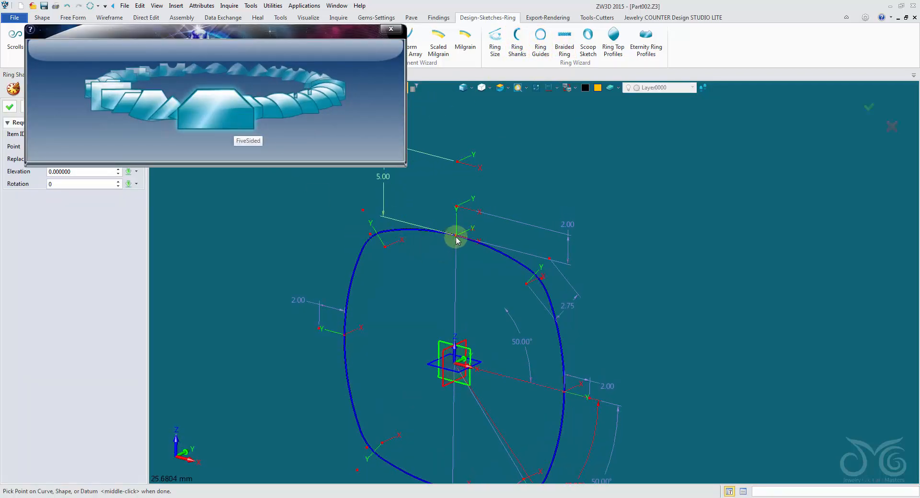
click(454, 235)
click(450, 367)
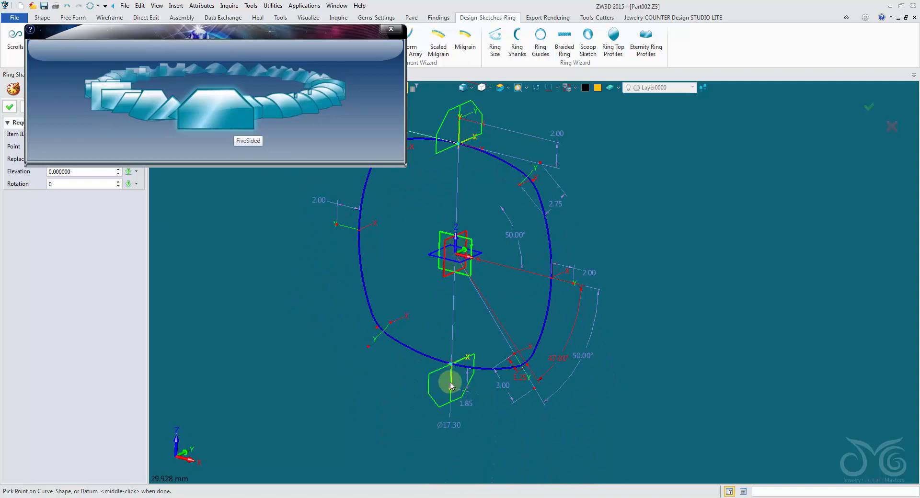
click(10, 109)
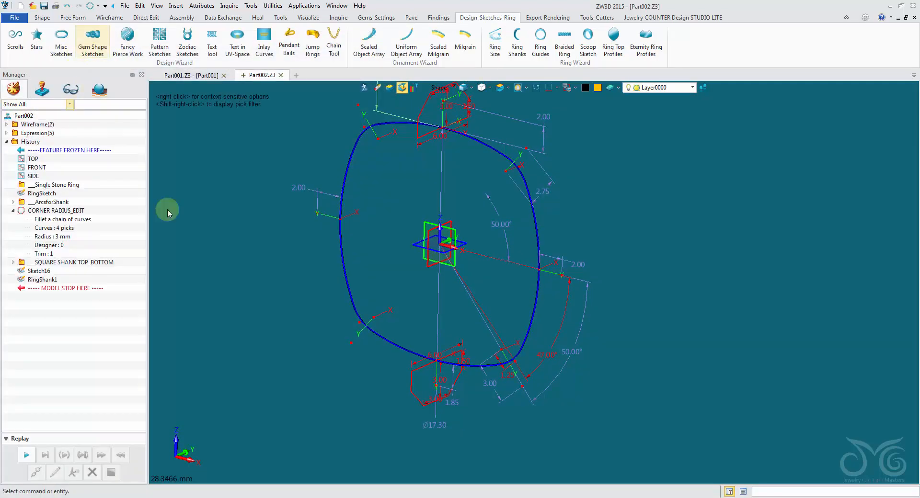
Using the Dimension pick filter, set the lower five-sided profile's width to 4 mm and change its overall height.
click(438, 88)
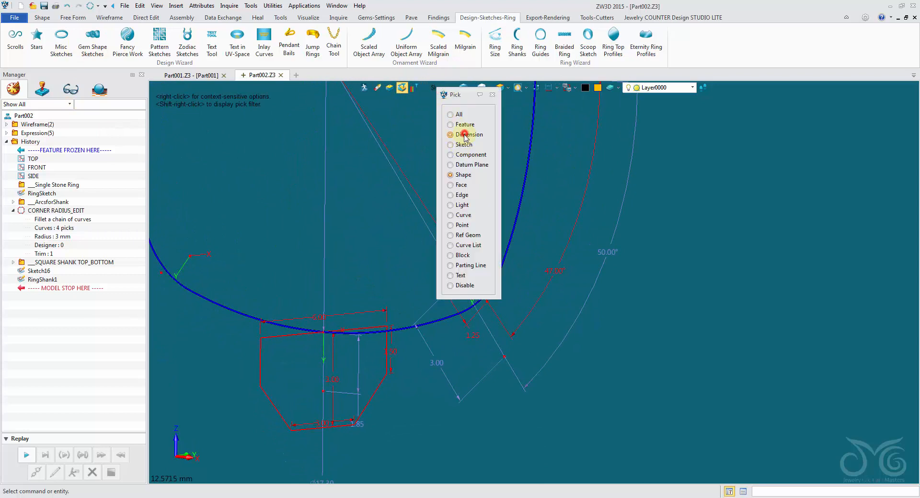
click(464, 135)
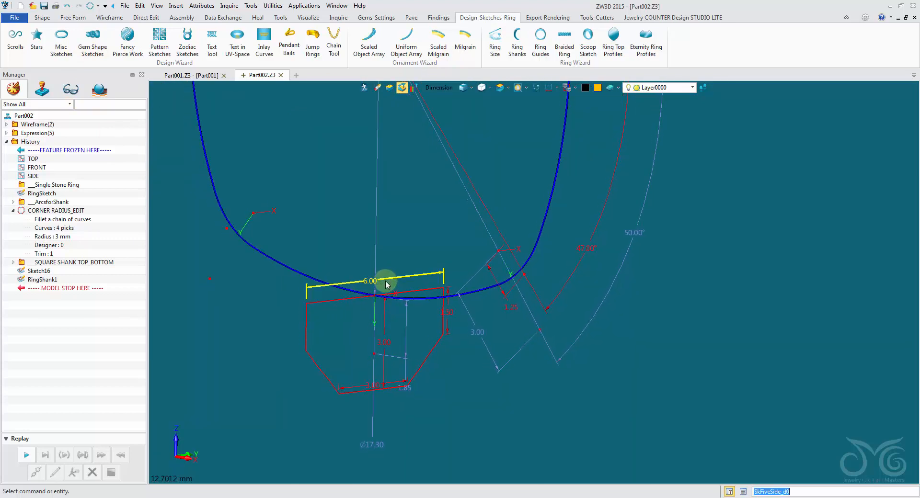
double_click(401, 255)
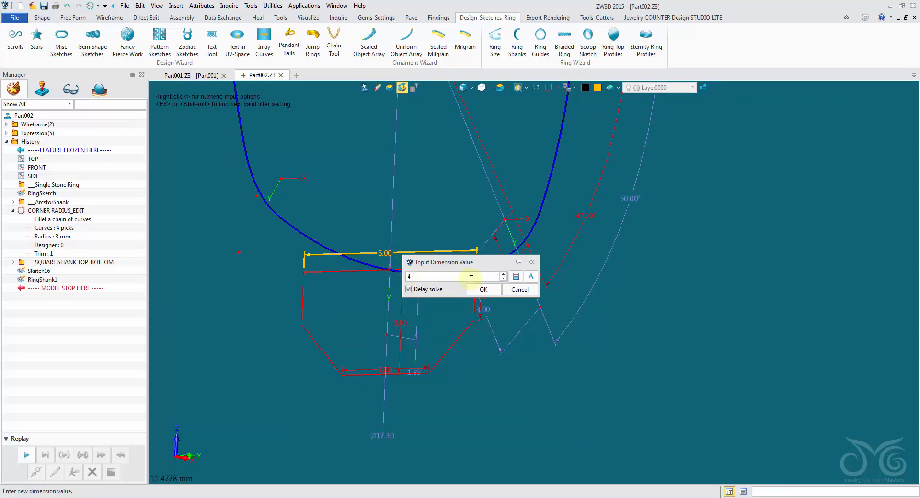
click(483, 290)
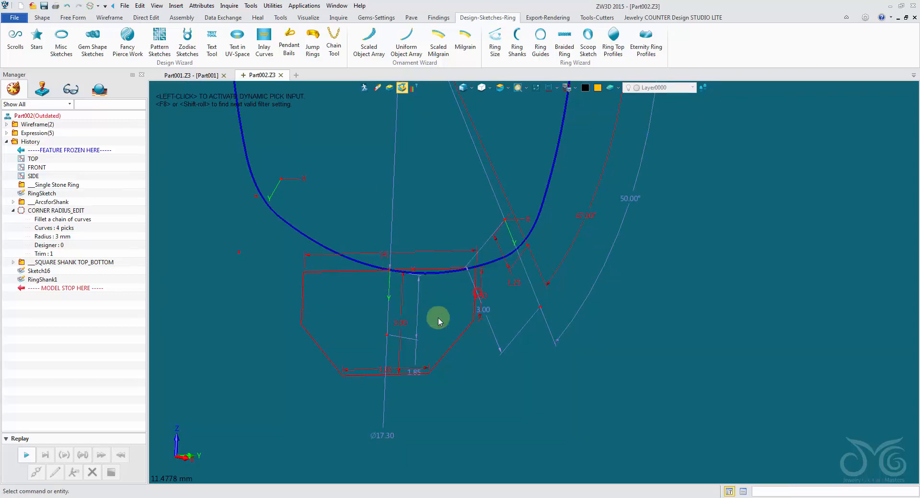
double_click(403, 322)
click(486, 360)
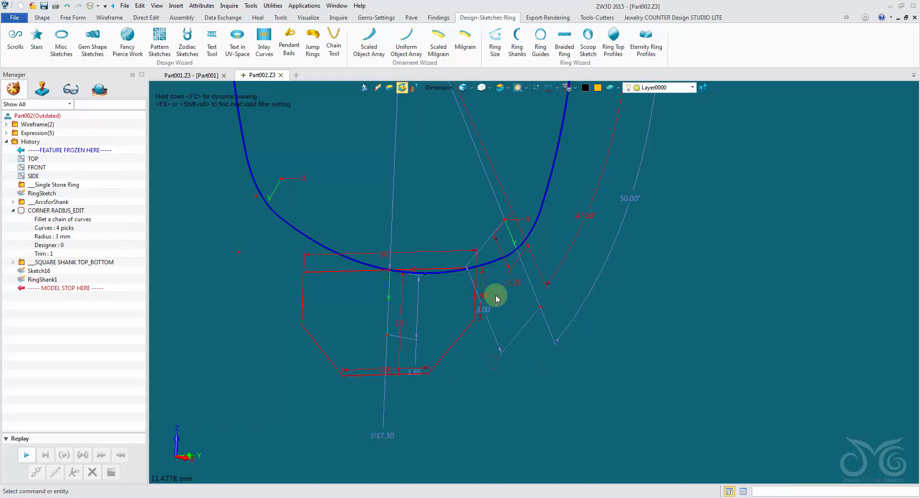
Set the lower profile's side edge height to 1 mm and its outer flat width to 1.5 mm.
double_click(482, 296)
text(1)
click(564, 332)
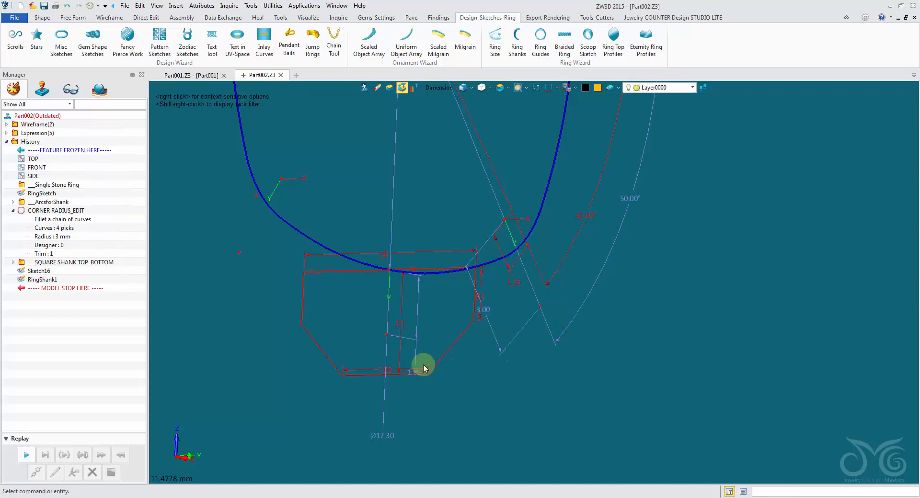
double_click(357, 370)
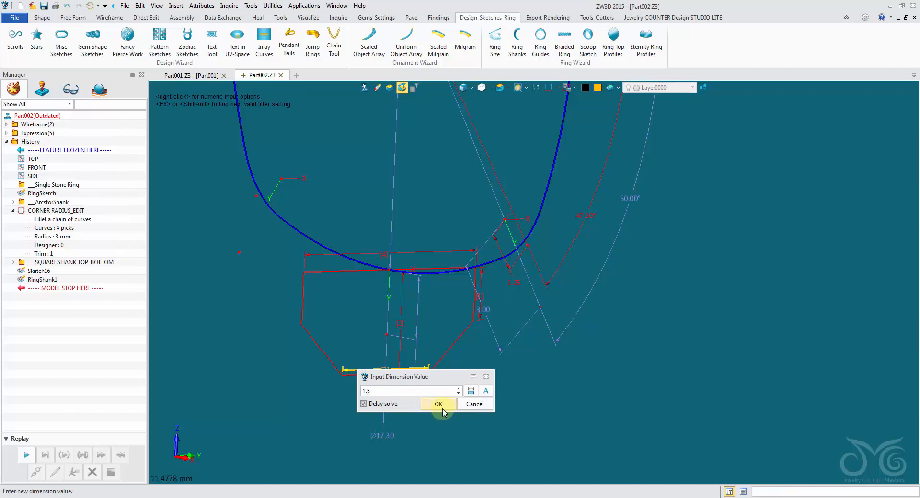
click(441, 408)
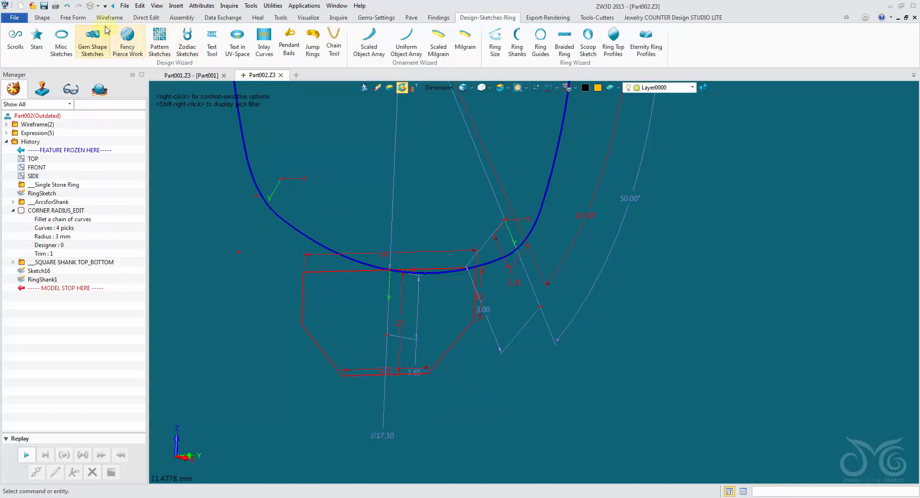
Regenerate the part to apply the lower shank profile's new dimensions.
click(90, 6)
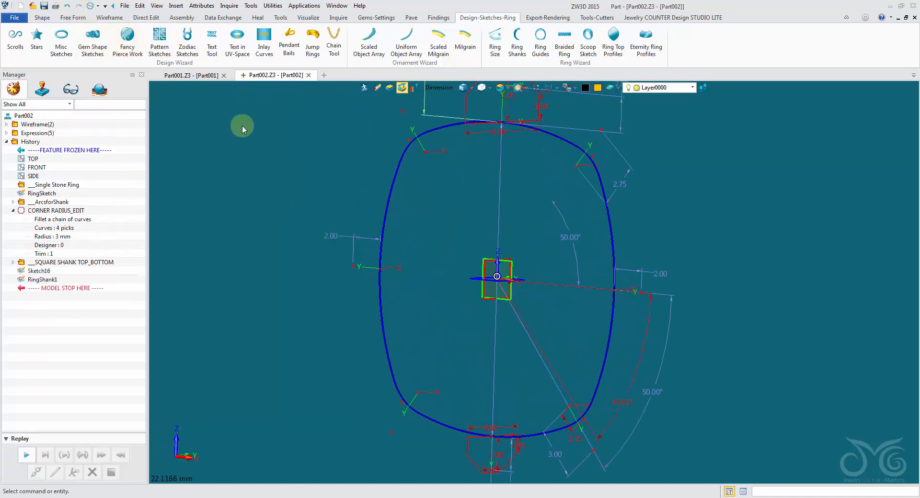
click(98, 7)
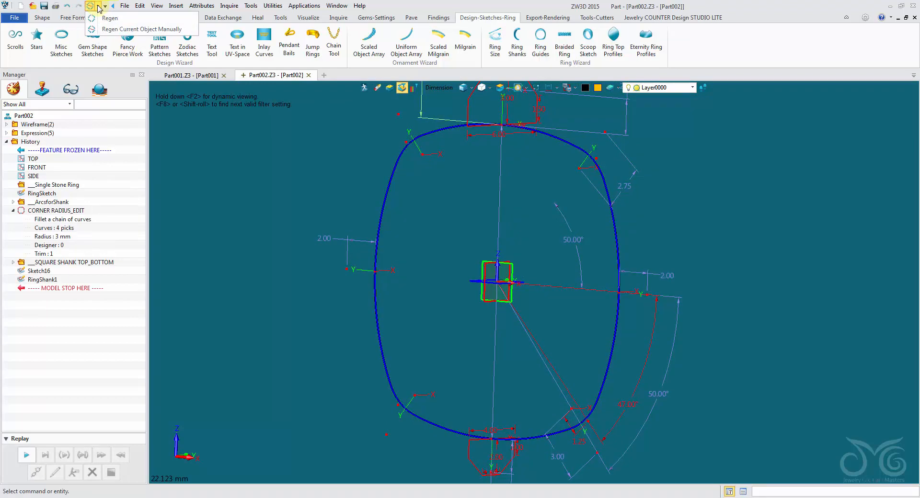
click(98, 6)
scroll(450, 313, down, 1)
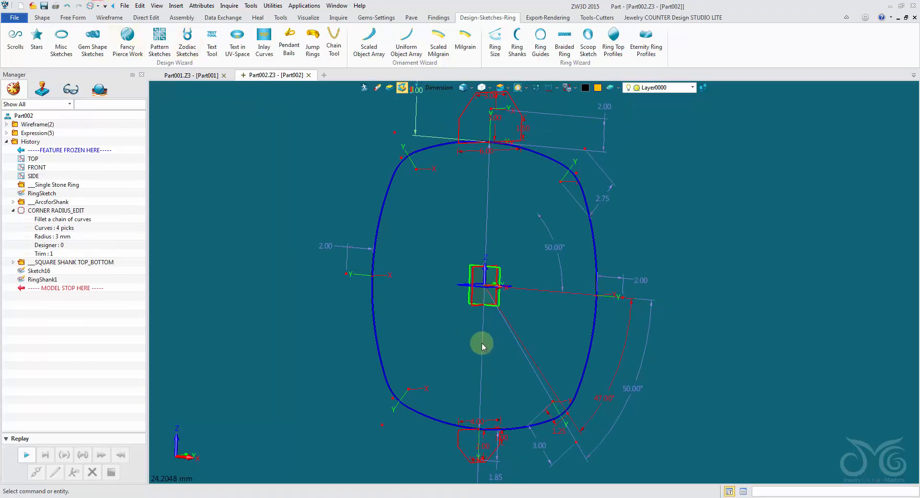
Regenerate Part002 with Regen Current Object Manually and with Regen in turn, checking the shank profiles from several angles.
click(99, 6)
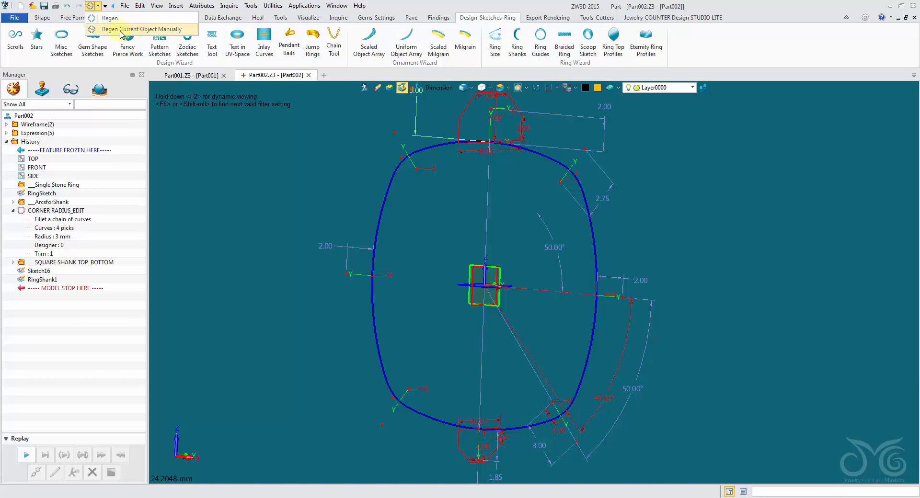
click(120, 30)
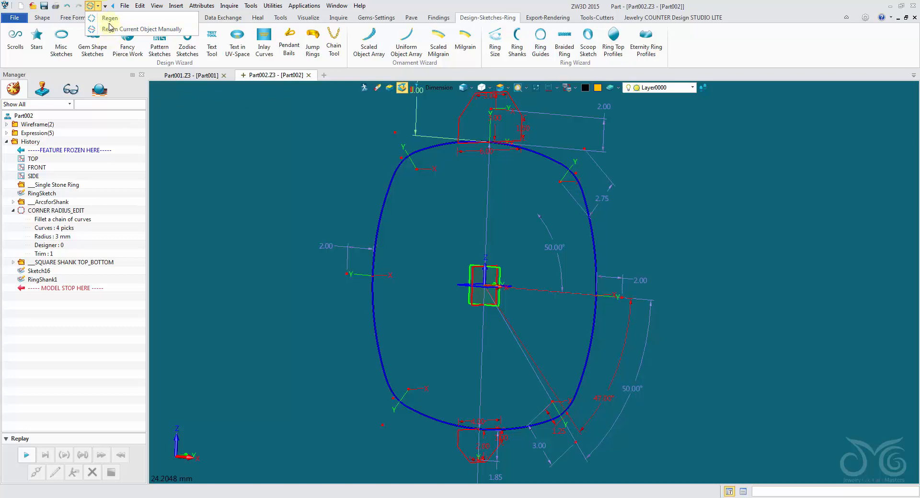
click(108, 19)
scroll(343, 225, down, 1)
mouse_move(316, 228)
right_down()
mouse_move(346, 218)
mouse_move(283, 190)
right_up()
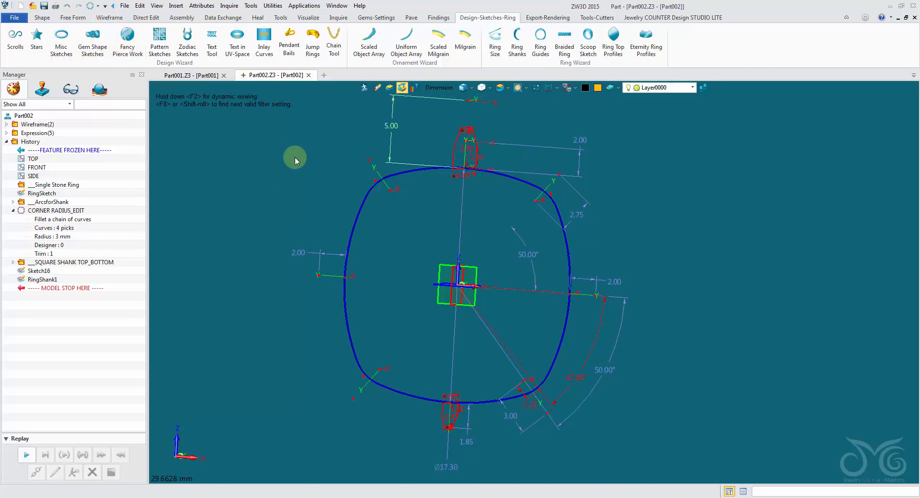
scroll(337, 176, up, 2)
mouse_move(337, 176)
right_down()
mouse_move(293, 148)
mouse_move(319, 155)
right_up()
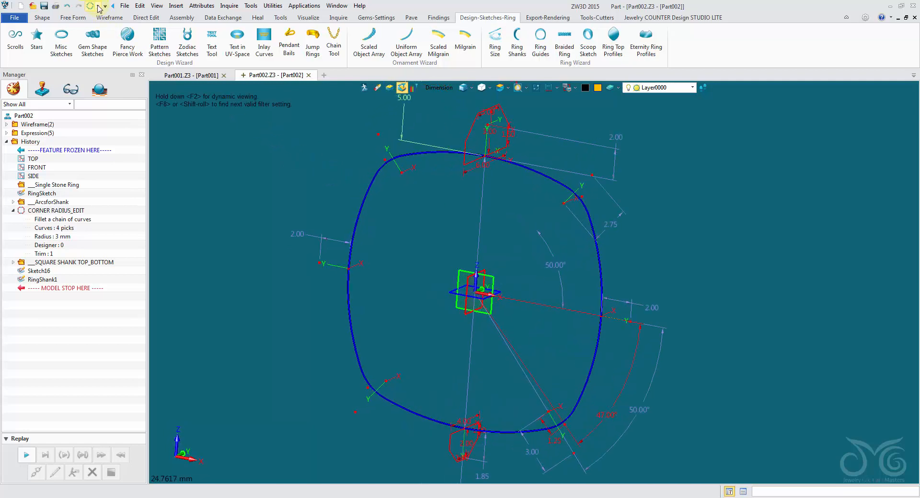
click(98, 6)
click(103, 32)
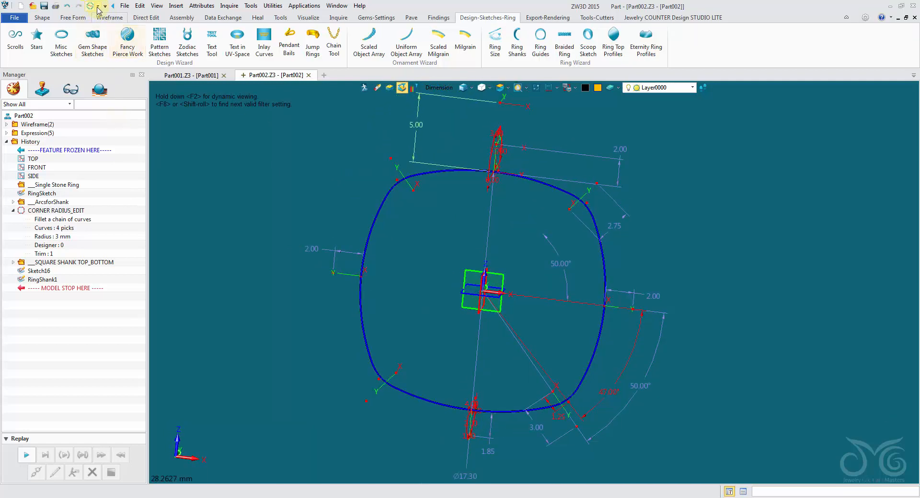
click(98, 5)
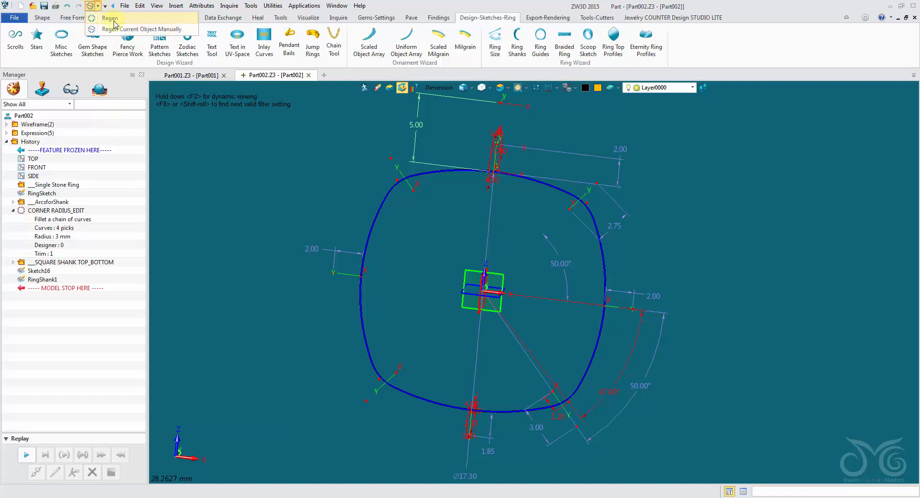
click(111, 20)
click(297, 252)
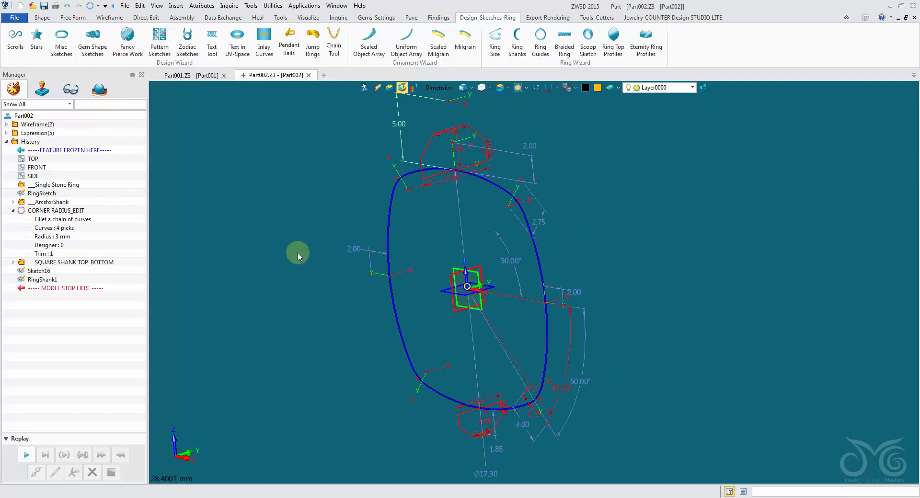
click(97, 6)
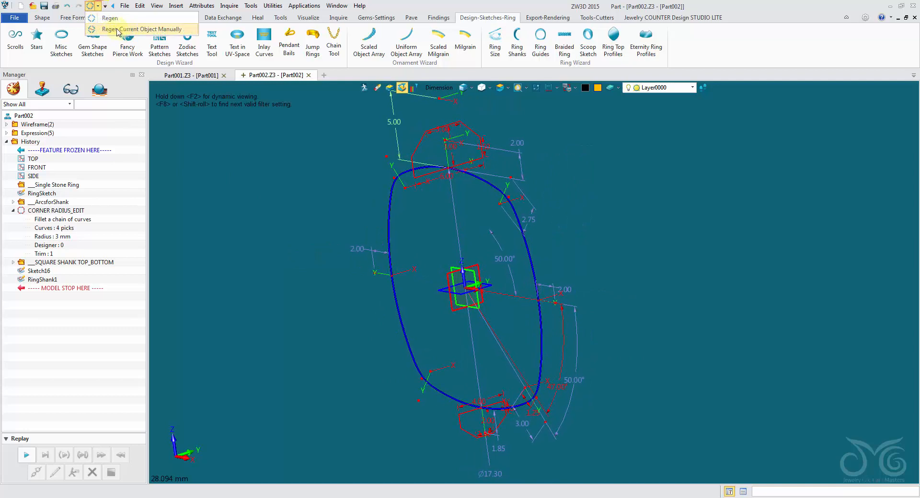
click(98, 7)
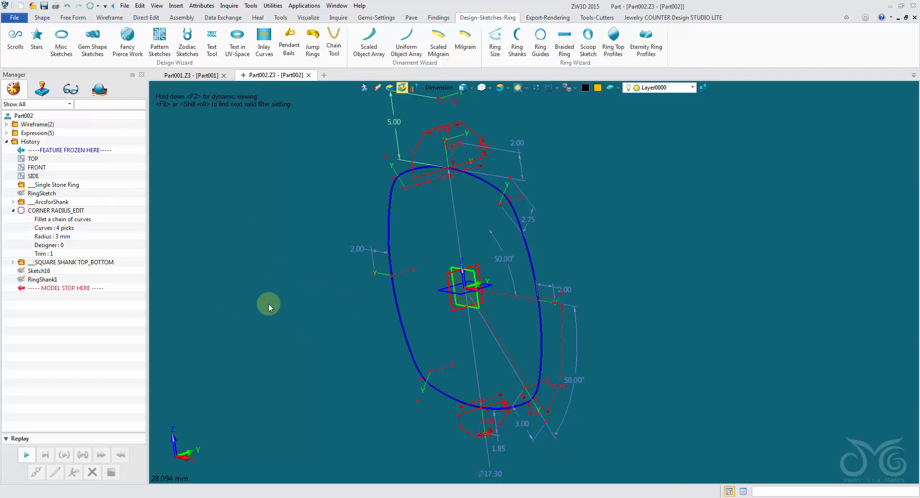
Create a Drive Curve Loft along the rounded-square shank curve through the upper and lower profile sketches, using the Sketch pick filter.
click(42, 18)
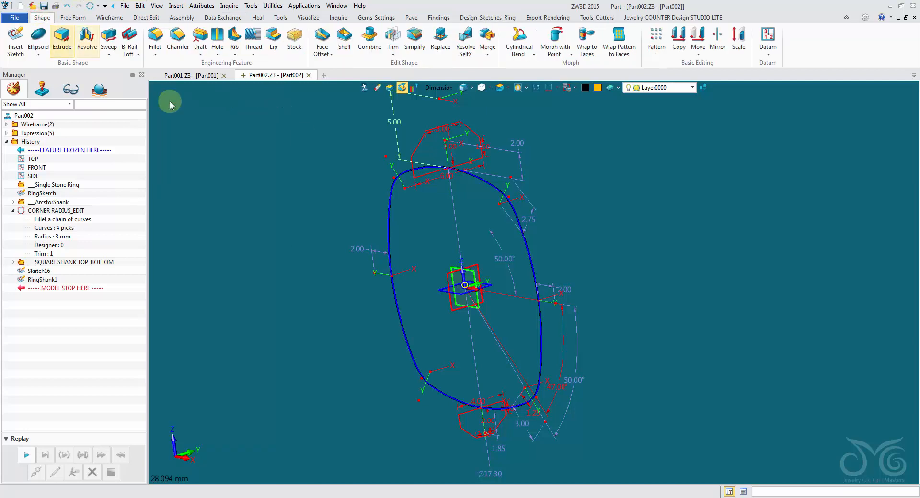
click(129, 50)
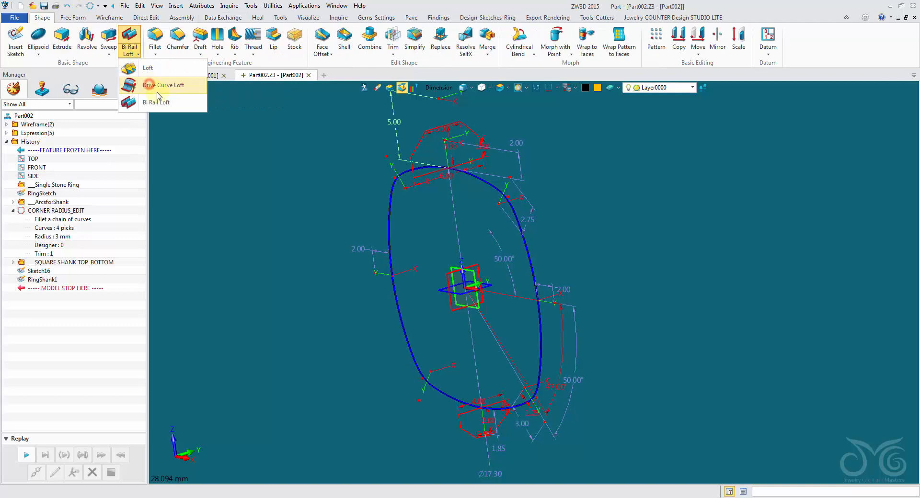
click(158, 91)
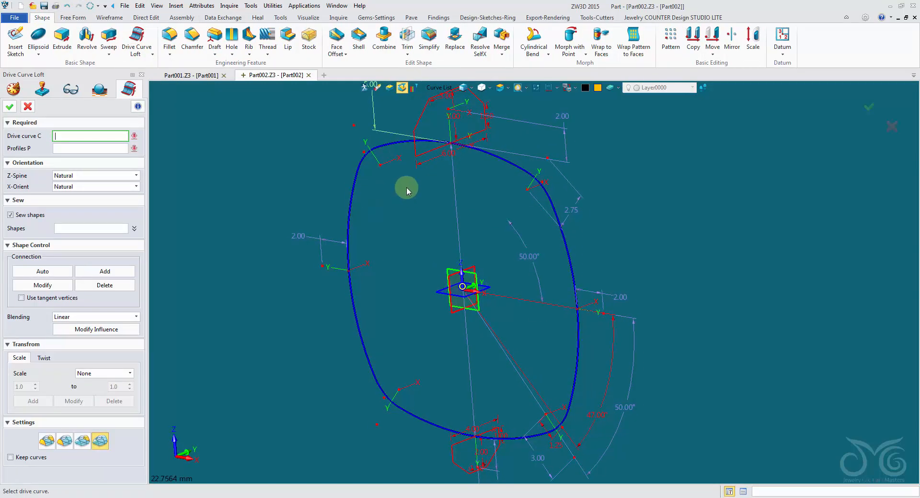
click(421, 140)
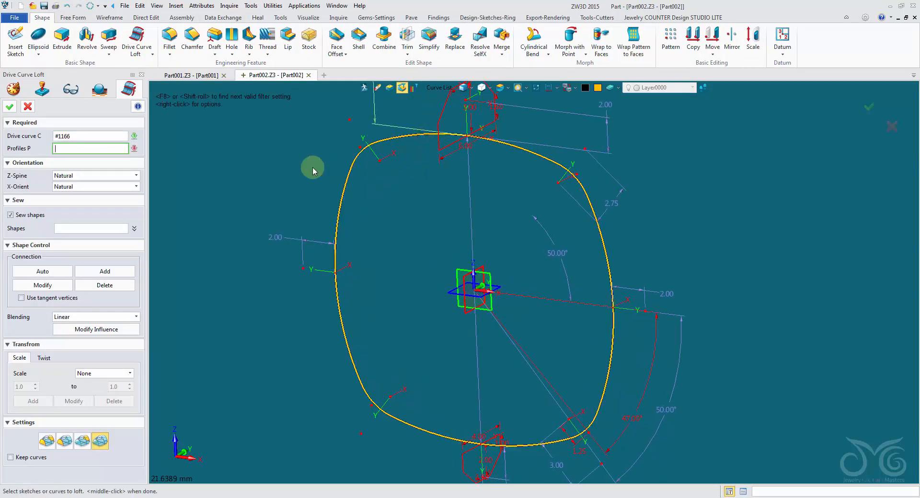
click(452, 90)
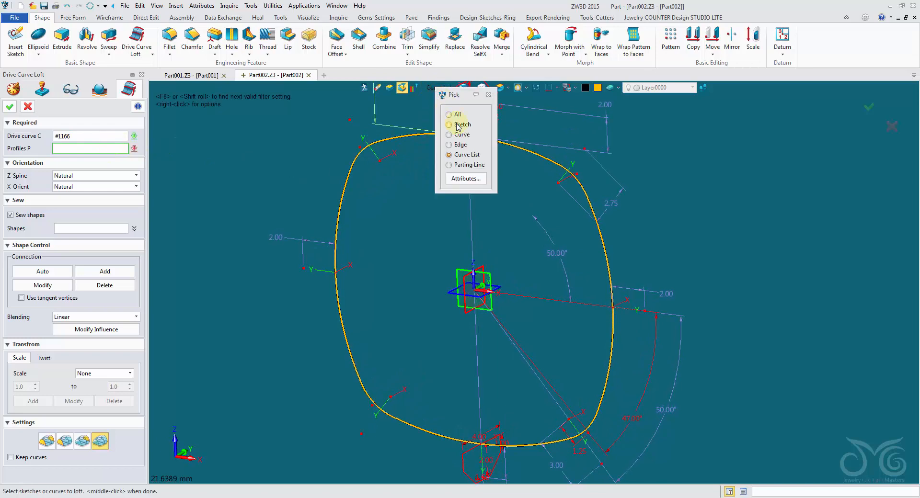
click(457, 125)
click(439, 146)
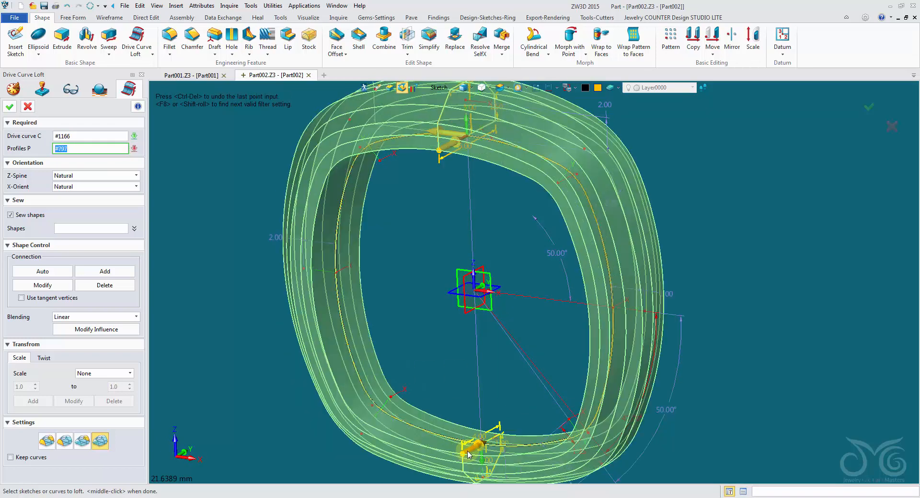
click(472, 450)
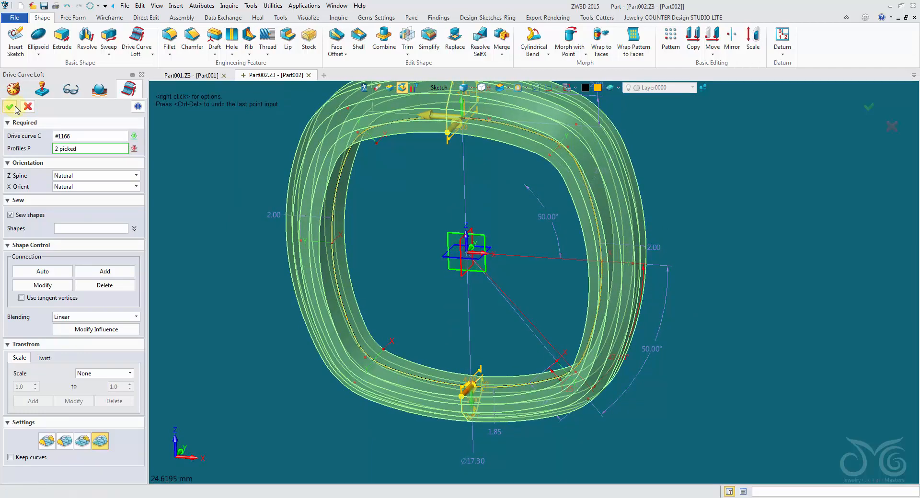
middle_click(284, 201)
scroll(284, 202, down, 2)
right_drag(284, 202, 392, 144)
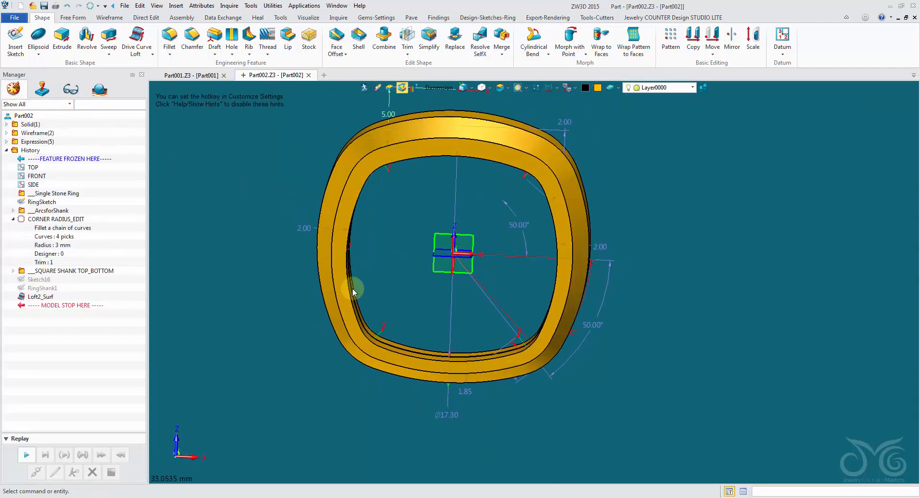
Hide the dimensions of RingSketch on the lofted ring.
right_drag(364, 307, 154, 232)
scroll(651, 369, up, 2)
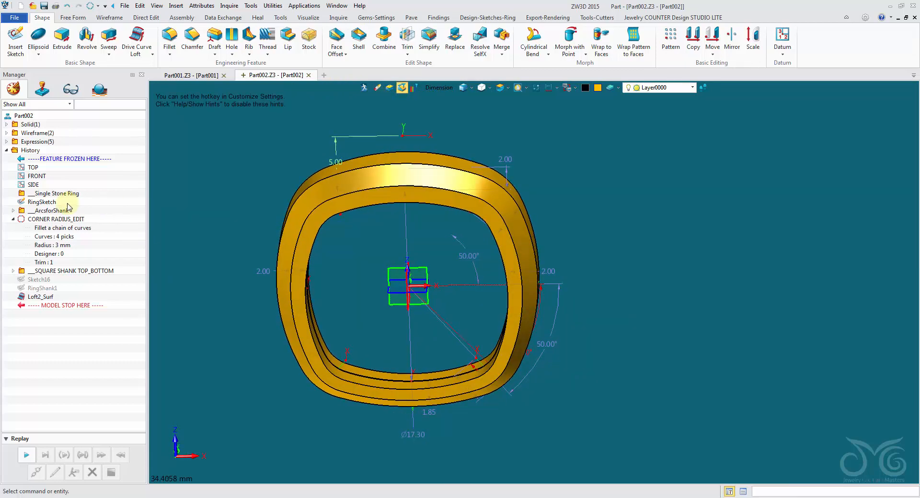
right_click(44, 203)
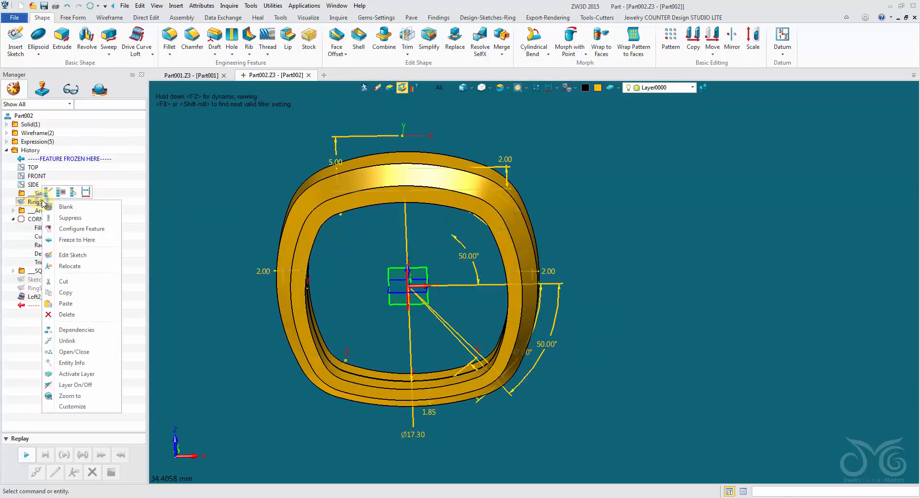
click(84, 194)
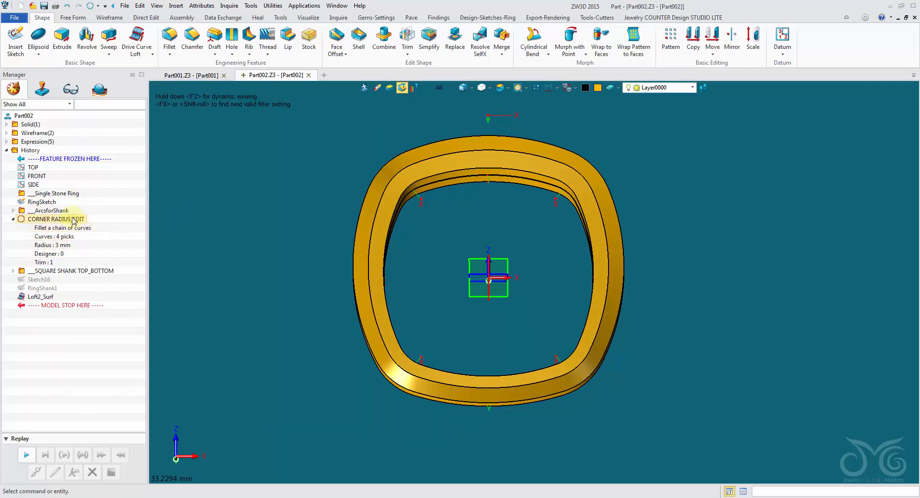
Set the radius of the CORNER RADIUS_EDIT fillet to 5 mm and regenerate the lofted shank.
right_drag(260, 262, 211, 235)
scroll(265, 239, up, 2)
right_drag(288, 366, 366, 377)
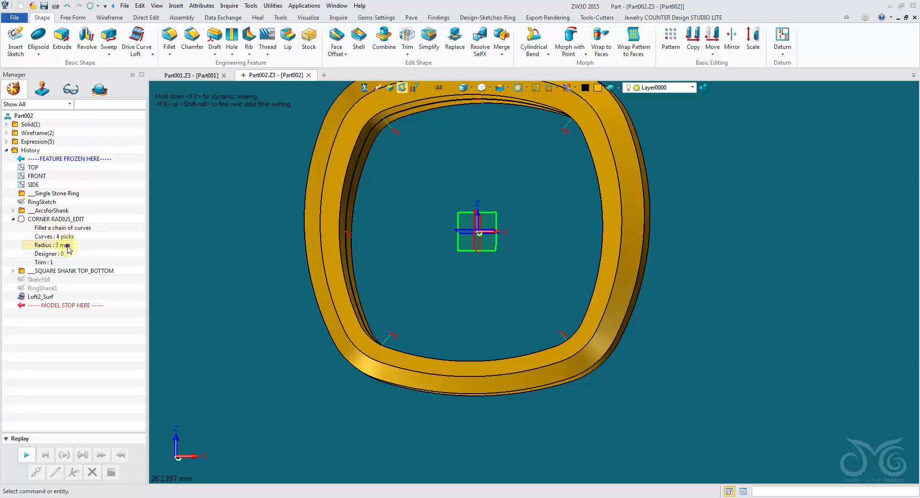
click(89, 252)
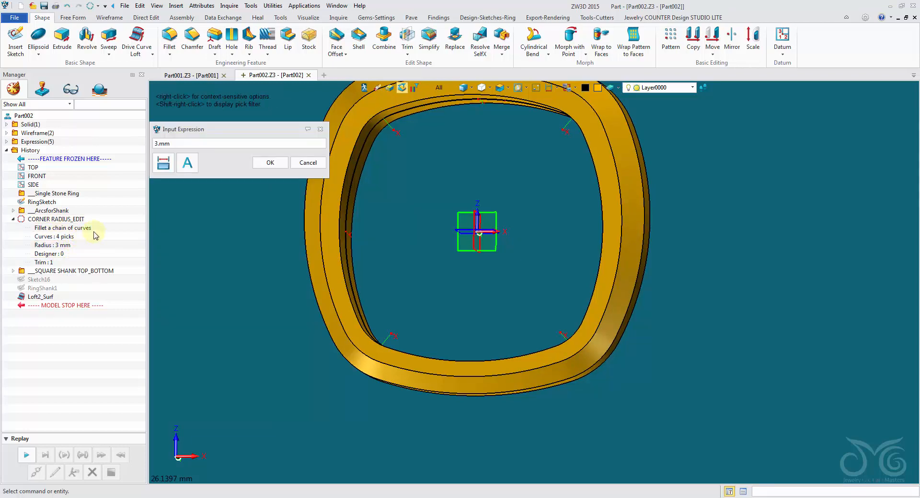
click(272, 163)
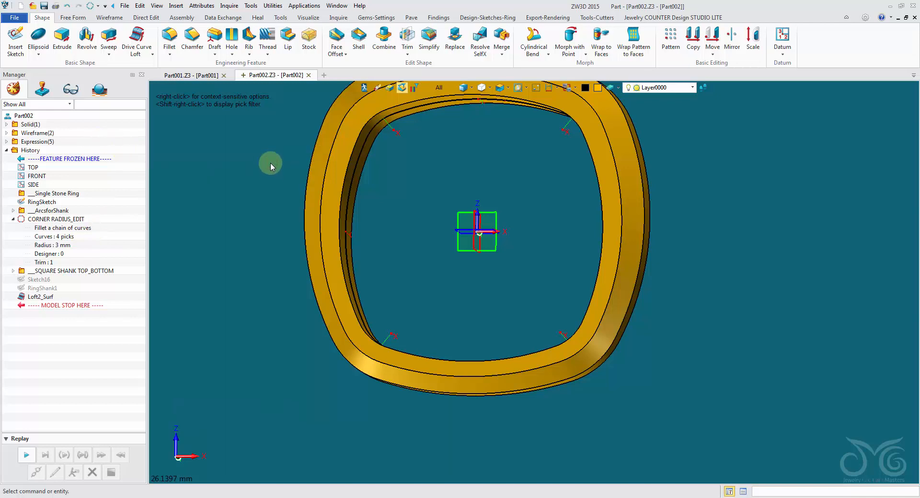
click(94, 7)
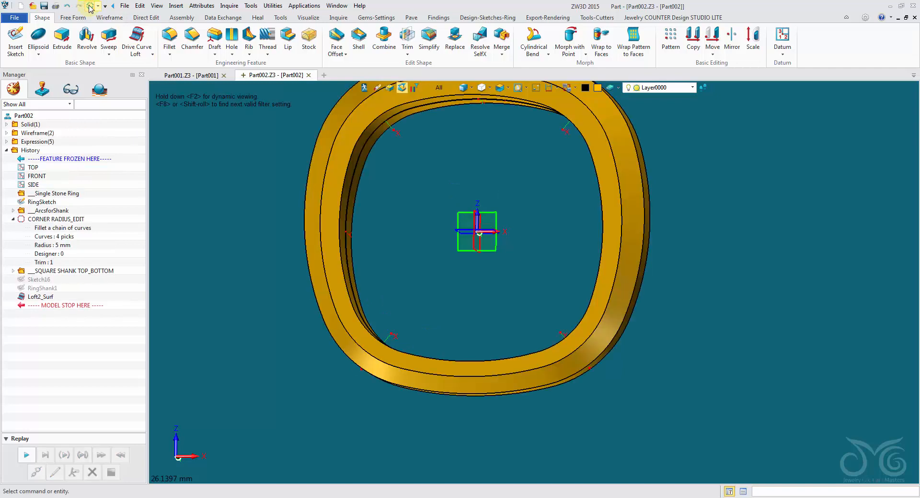
Set the CORNER RADIUS_EDIT fillet radius to 1 mm and regenerate the ring to sharpen the shank's corners.
middle_drag(242, 154, 405, 180)
right_drag(405, 180, 427, 140)
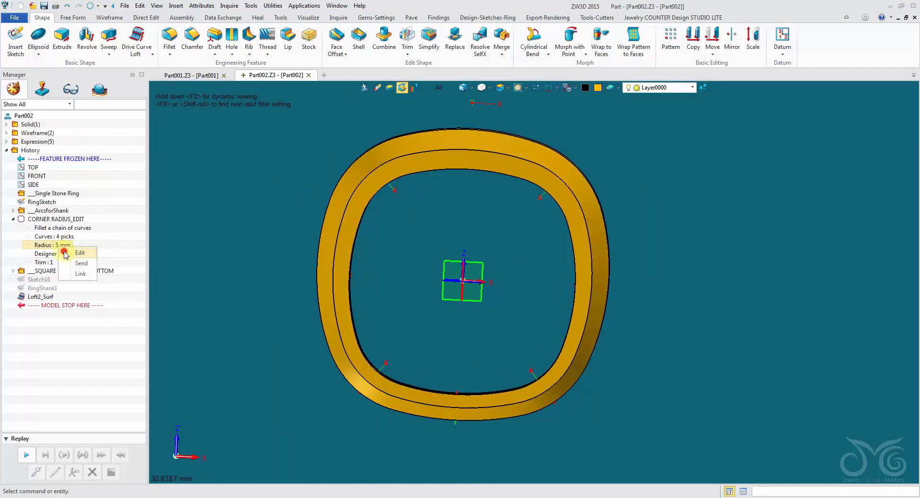
click(68, 252)
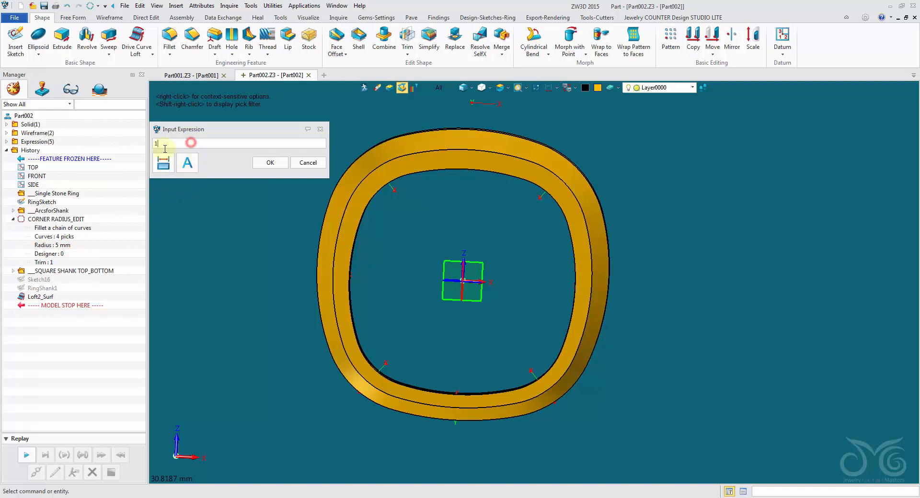
click(271, 163)
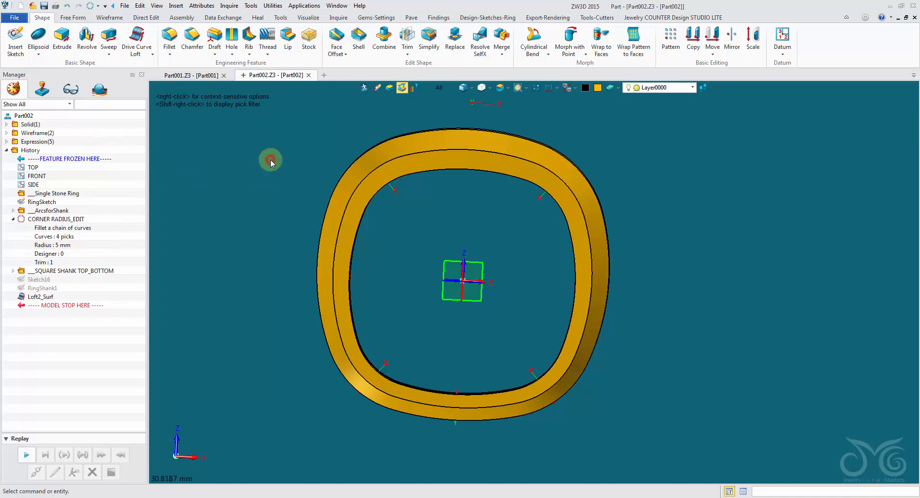
click(92, 6)
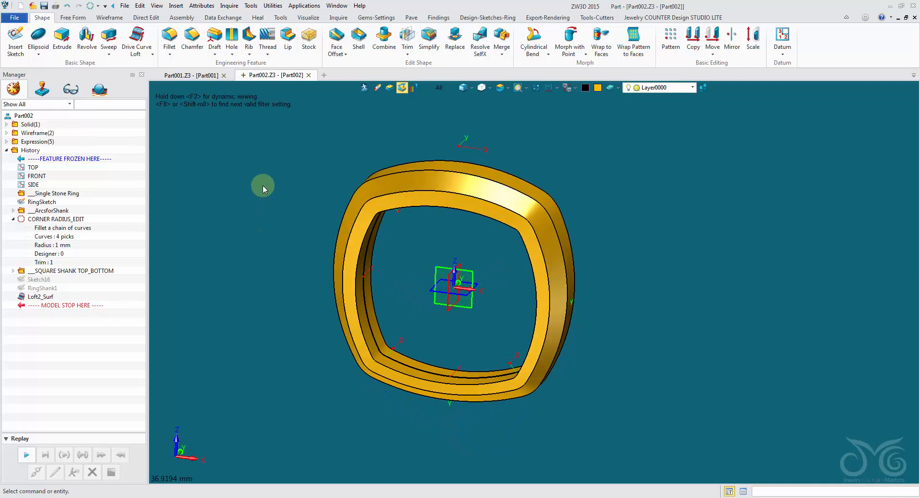
Create a new part named Part003.Z3 from the BasicClosed_Solitaire template.
click(322, 75)
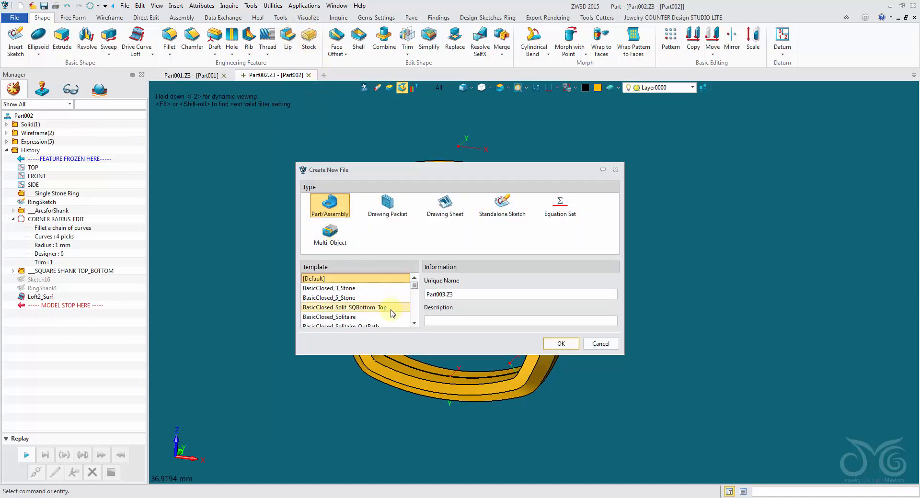
click(344, 318)
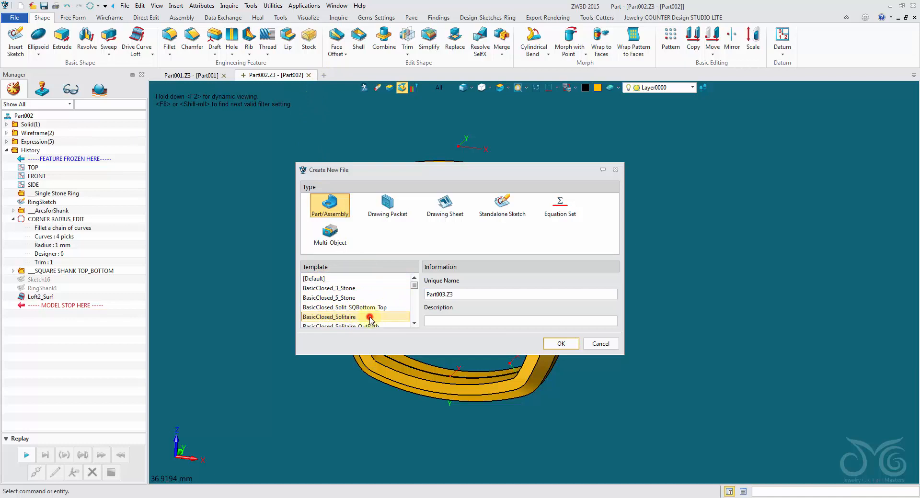
click(547, 343)
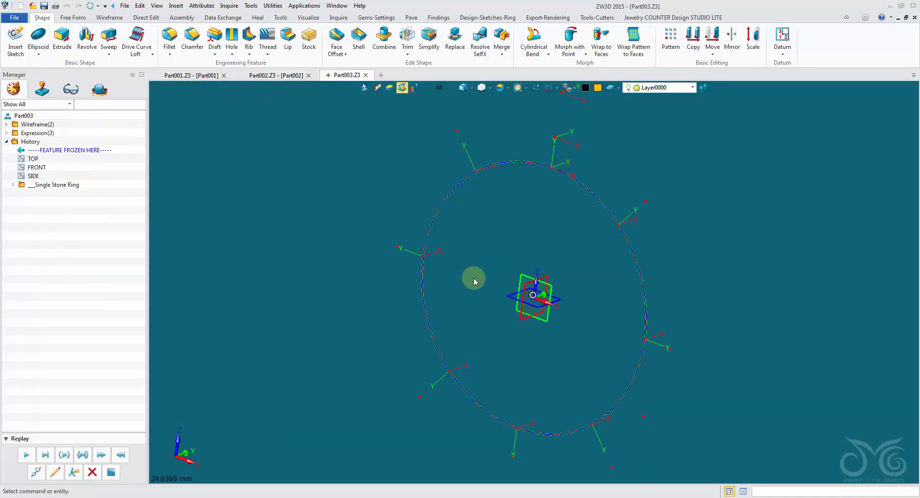
Show the dimensions of RingSketch from the solitaire part's template folder, and close the part without saving.
mouse_move(409, 131)
middle_down()
mouse_move(555, 255)
mouse_move(566, 188)
mouse_move(200, 138)
mouse_move(172, 144)
middle_up()
click(13, 186)
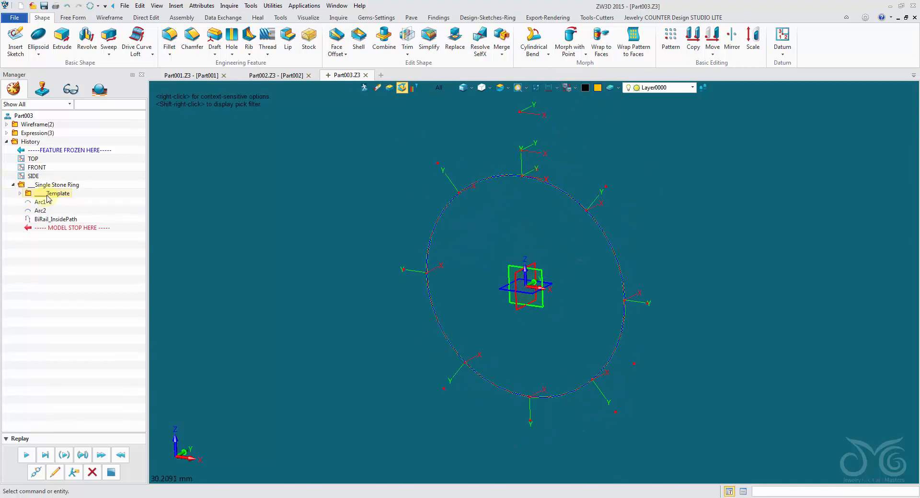
click(20, 194)
right_click(54, 196)
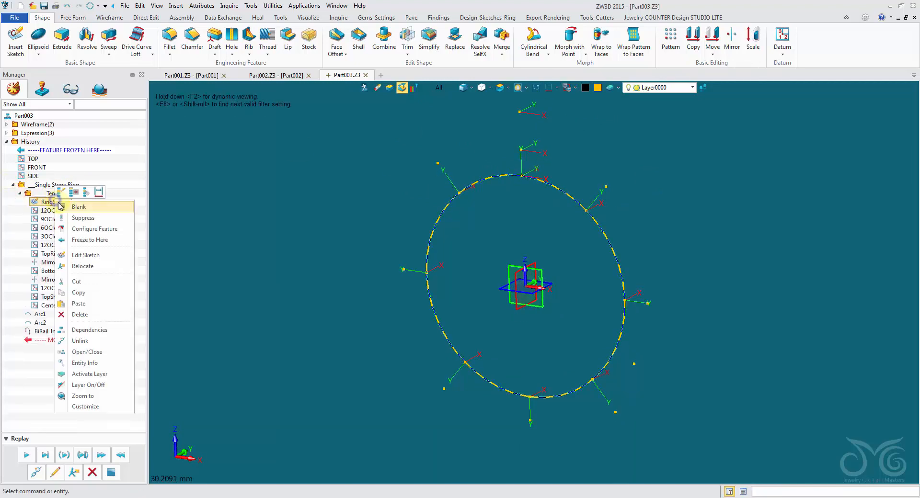
click(100, 198)
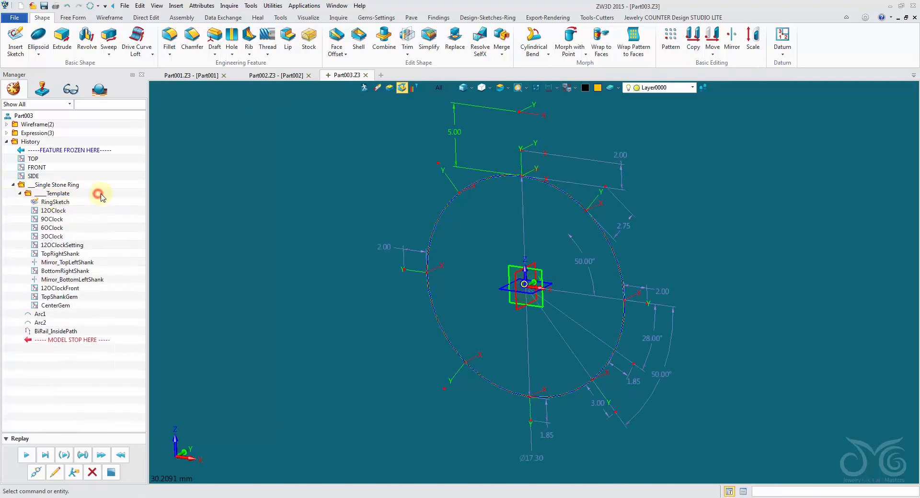
click(365, 75)
click(470, 286)
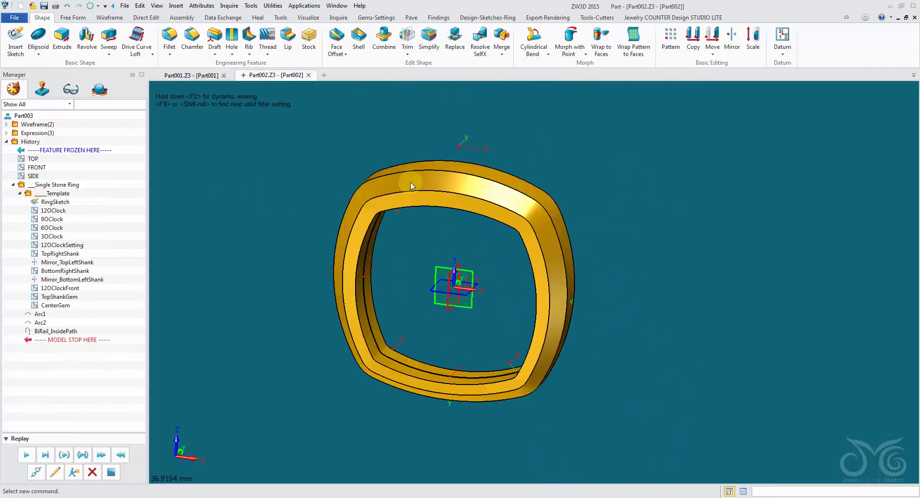
Create a part from the BasicClosed_SolitaireSQBottom template to view its square-bottom shank, and close it without saving.
click(326, 76)
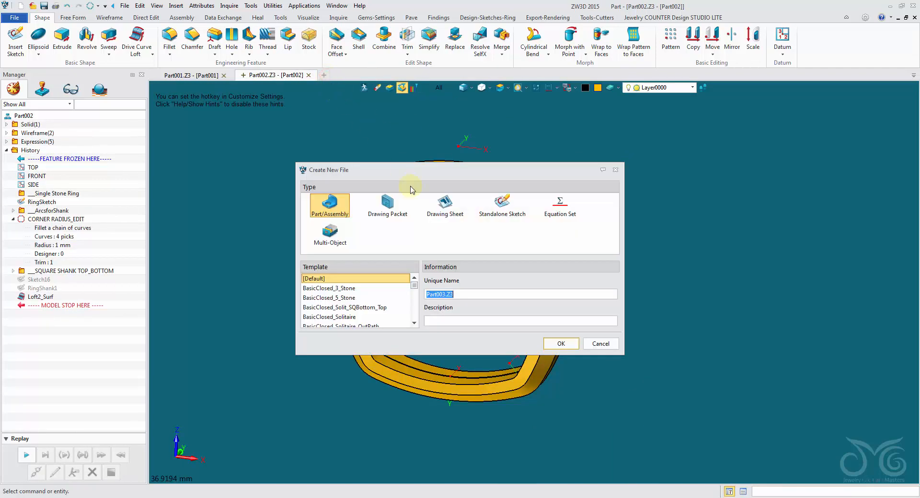
click(415, 324)
click(415, 323)
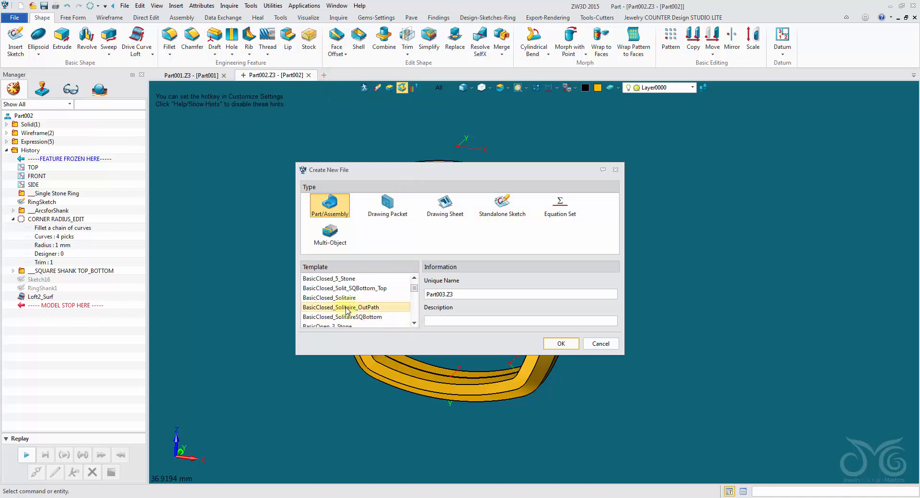
click(324, 310)
click(414, 322)
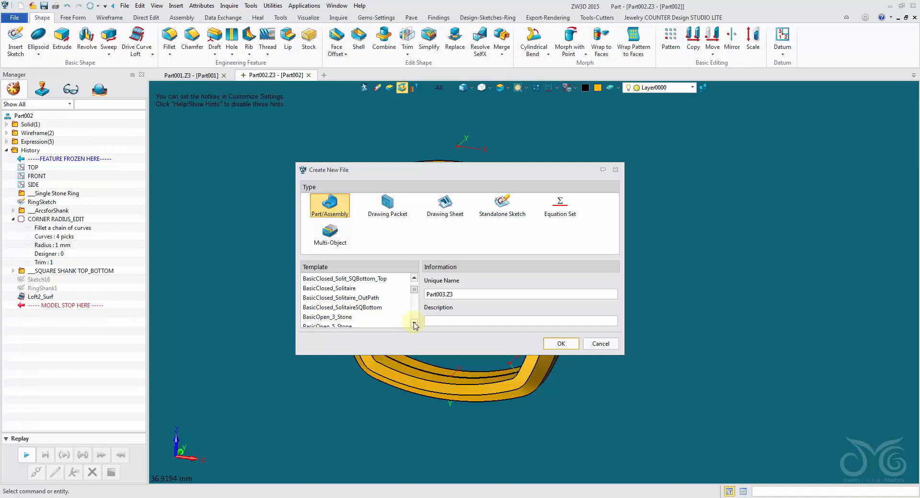
click(363, 309)
click(559, 344)
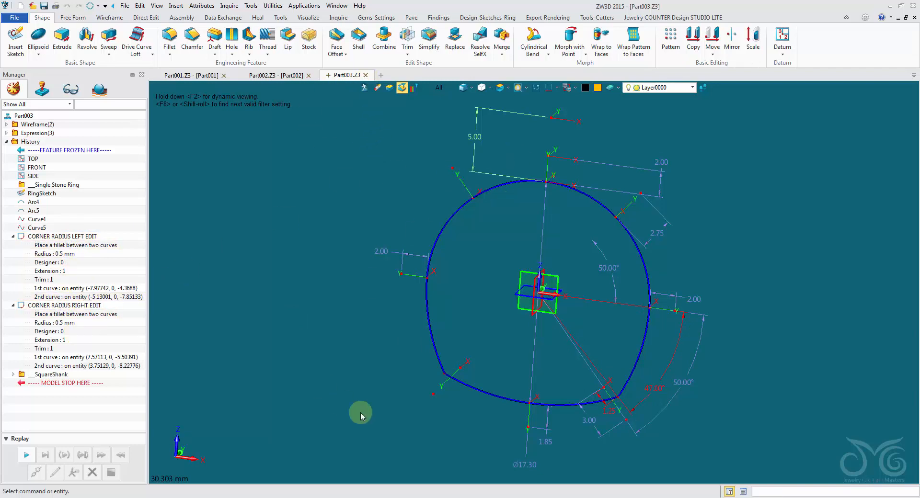
click(367, 76)
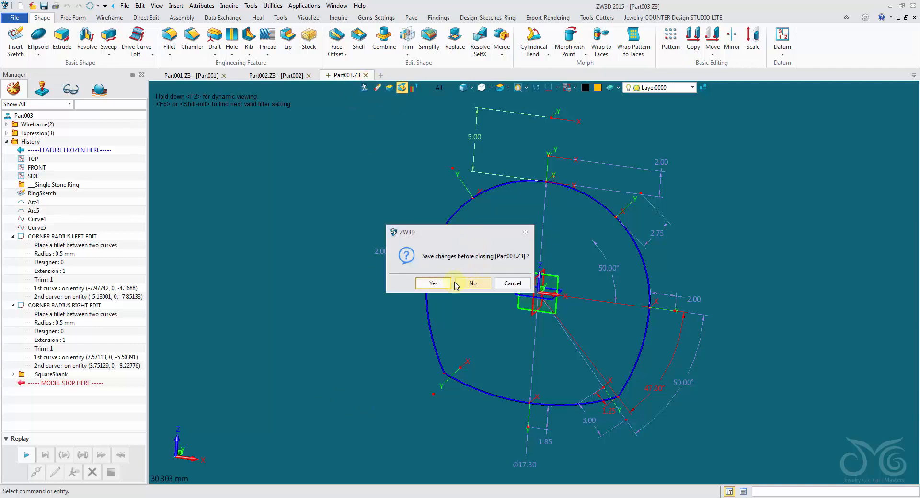
click(471, 340)
Create a new part named Part003.Z3 from the BasicOpen_3_Stone template.
click(325, 76)
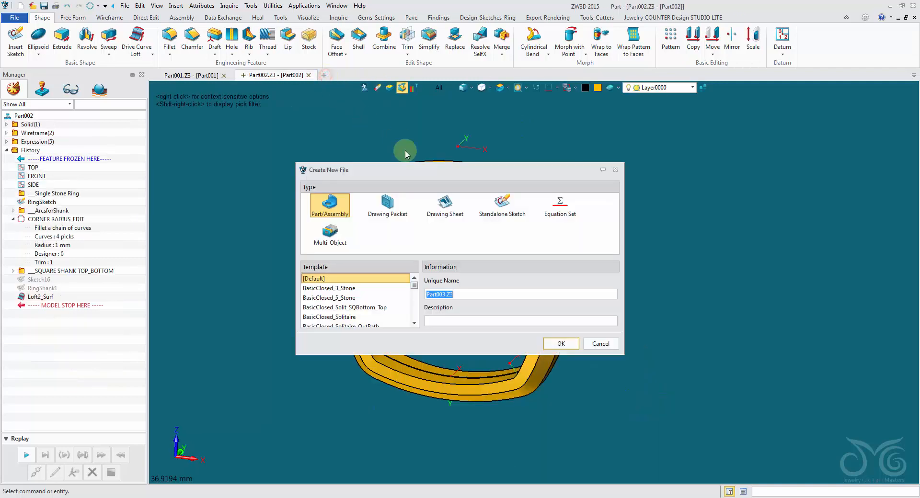
drag(413, 287, 413, 290)
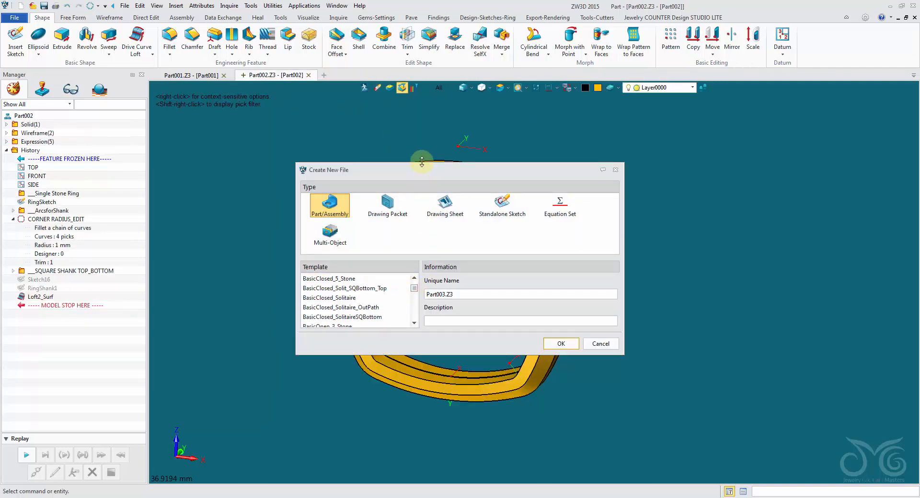
drag(421, 163, 422, 37)
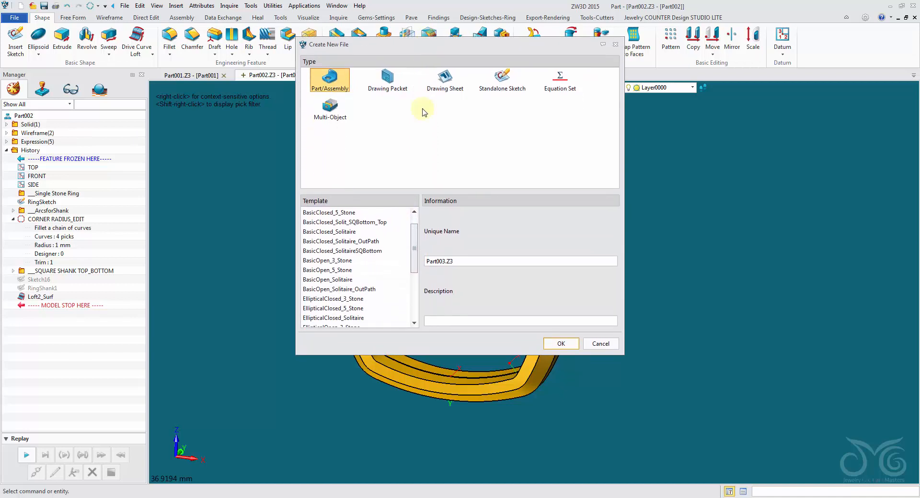
scroll(414, 246, up, 2)
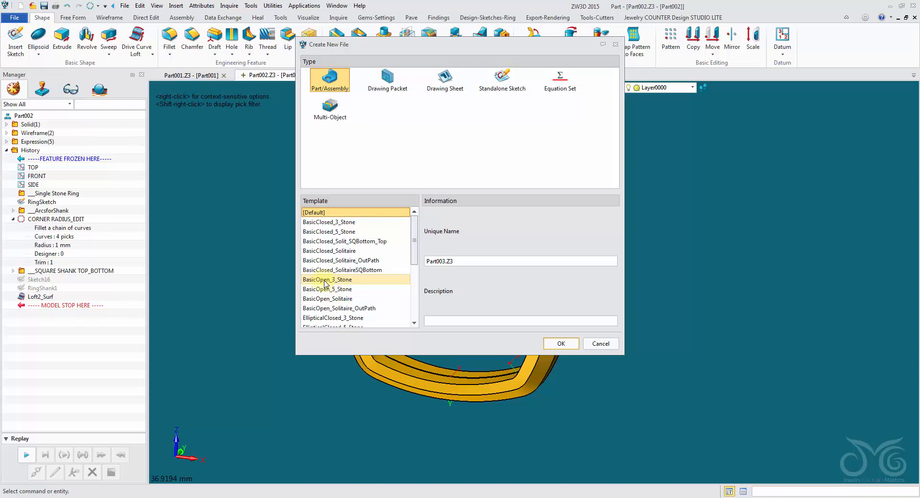
click(325, 283)
click(559, 344)
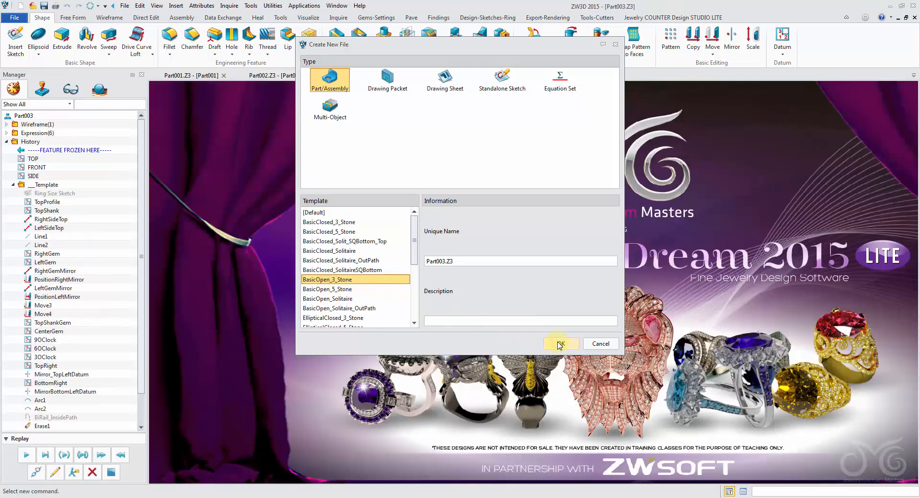
click(433, 147)
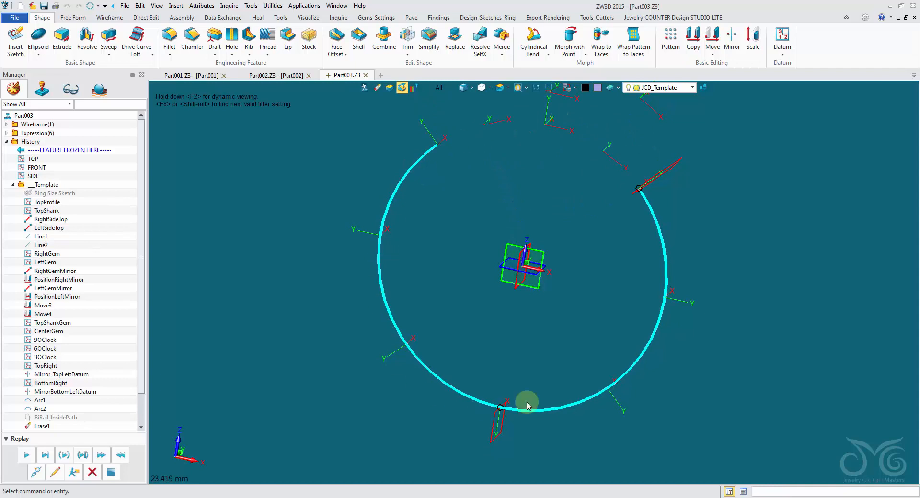
Mirror a copy of the square profile sketch from the shank's right open end to its left open end.
key(ctrl+Home)
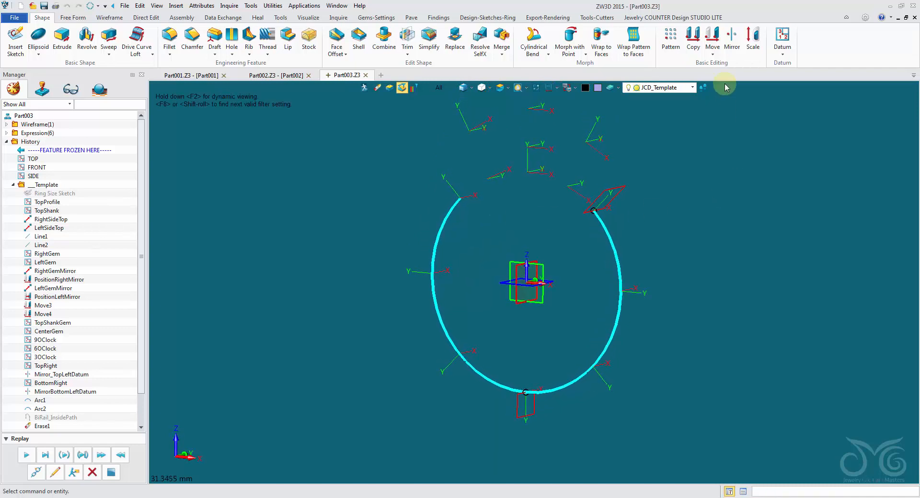
click(731, 38)
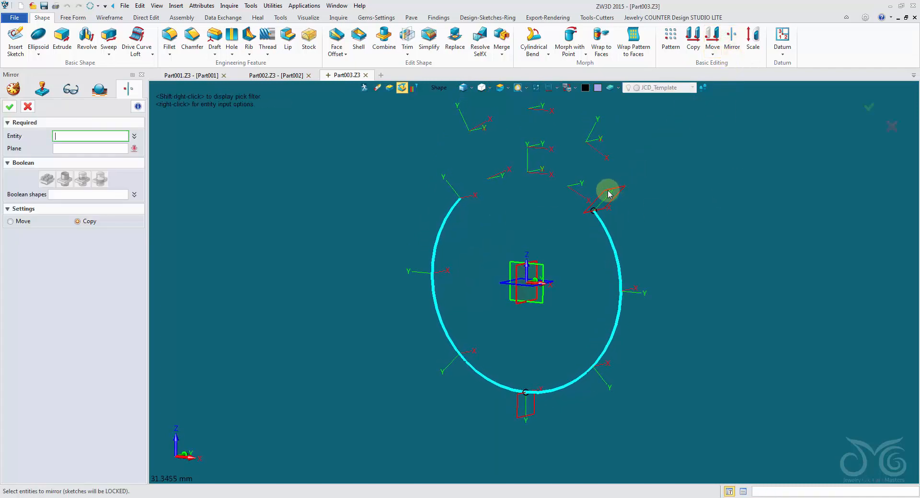
shift+right_click(441, 98)
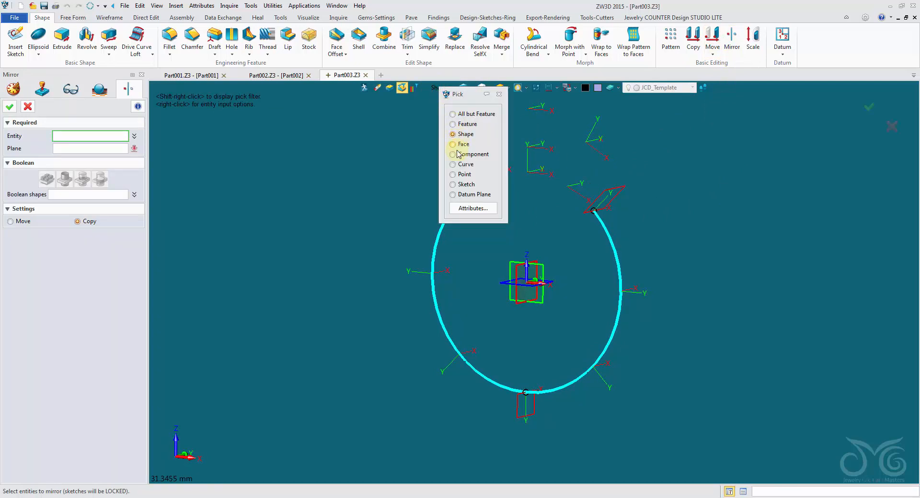
click(453, 184)
click(606, 198)
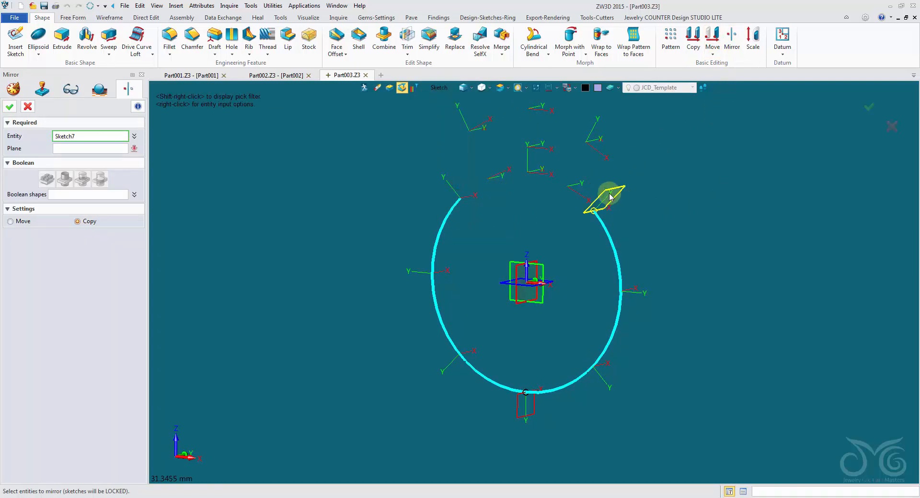
click(9, 107)
Create a Drive Curve Loft base shape along the shank arc through the three square profiles at both ends and the bottom.
click(137, 38)
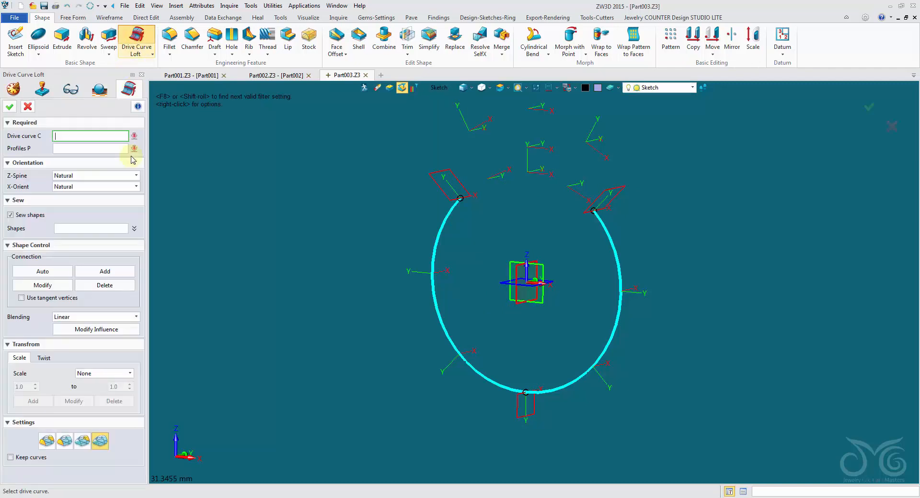
click(439, 88)
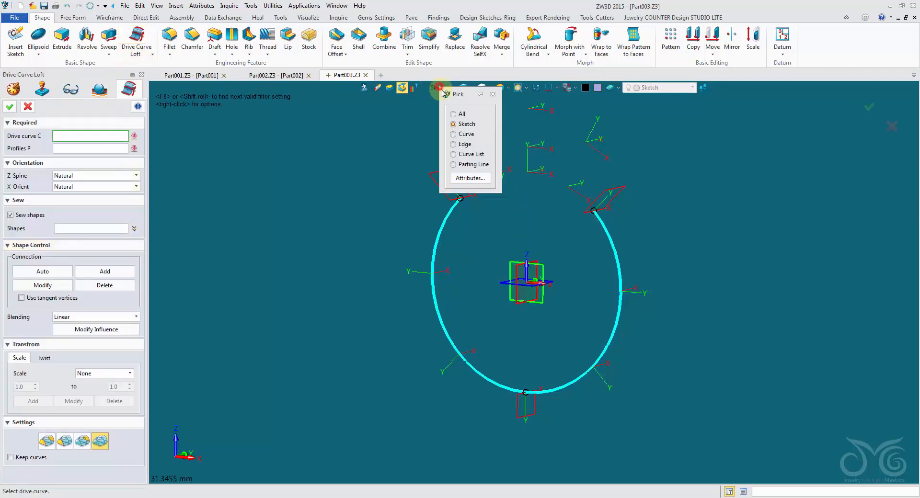
click(454, 134)
click(603, 215)
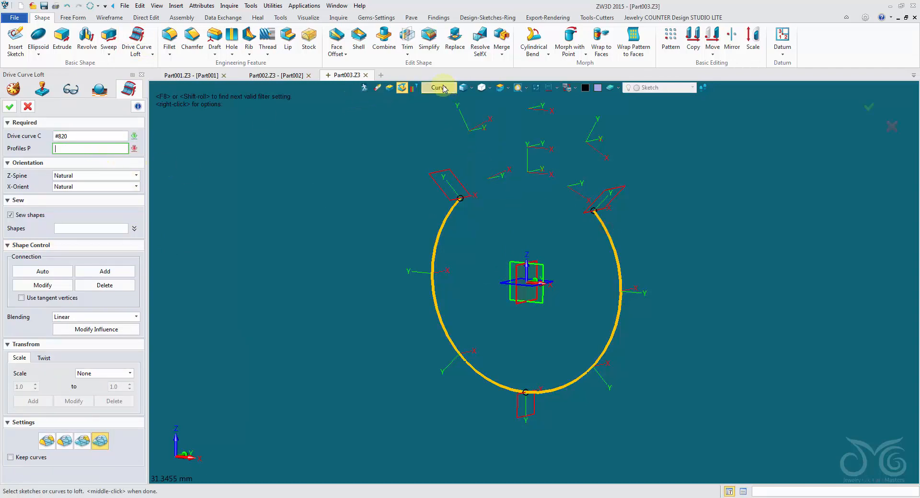
click(440, 88)
click(461, 123)
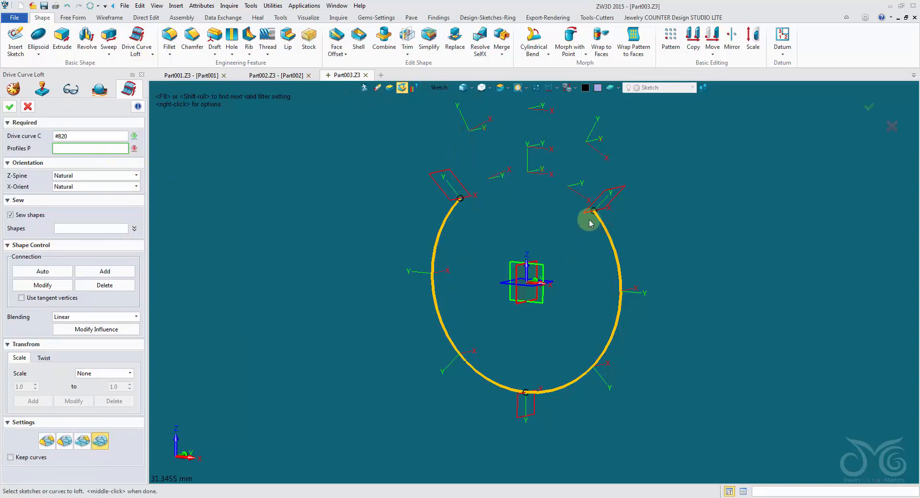
click(591, 219)
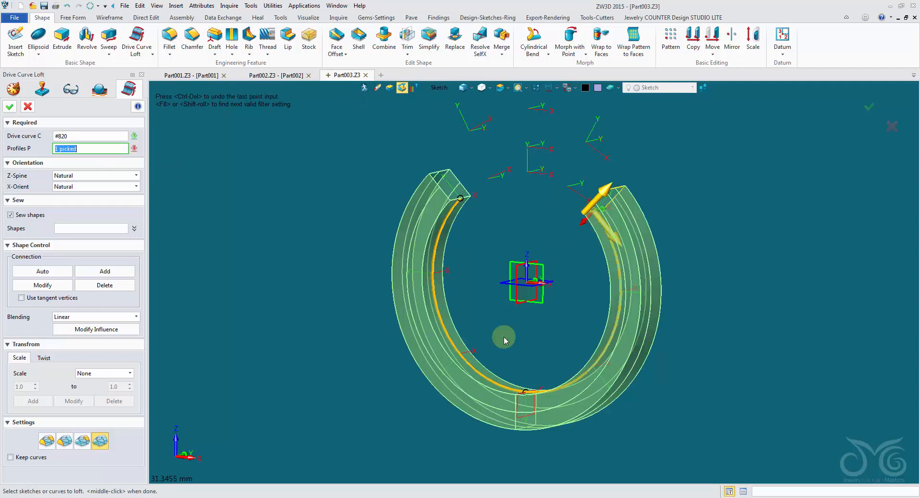
click(519, 402)
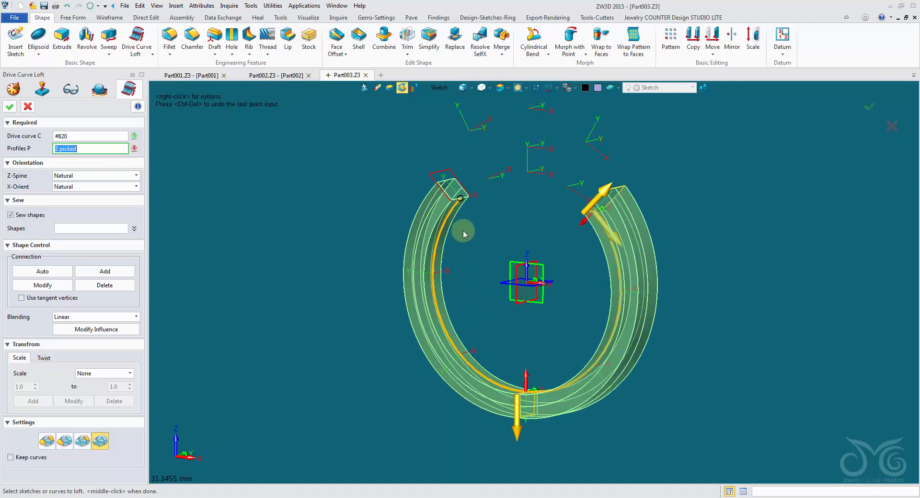
click(447, 202)
right_drag(356, 206, 336, 198)
scroll(343, 199, up, 2)
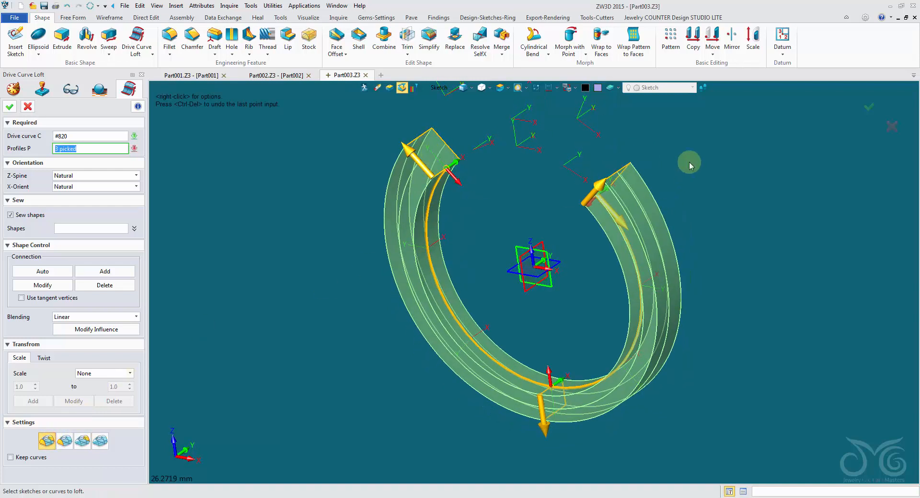
click(11, 106)
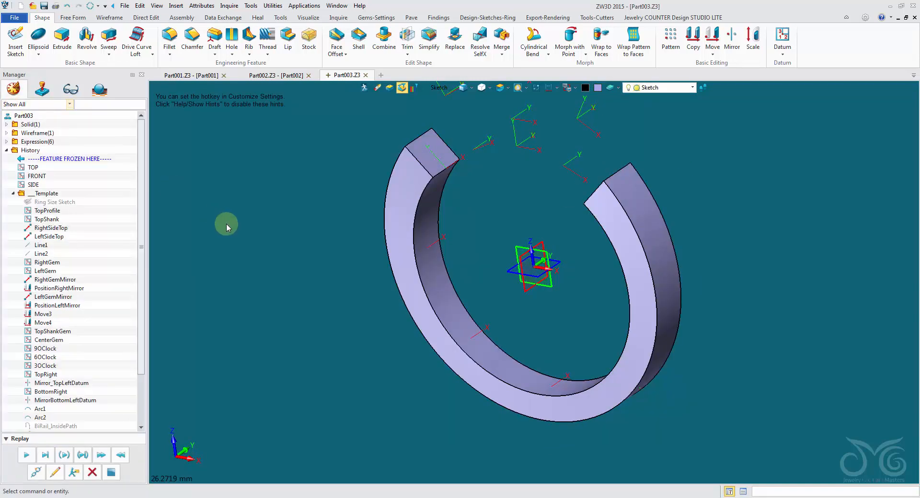
Roll the part history back to just before the Loft1_Surf feature.
right_drag(226, 222, 255, 215)
key(ctrl+Down)
scroll(417, 201, up, 5)
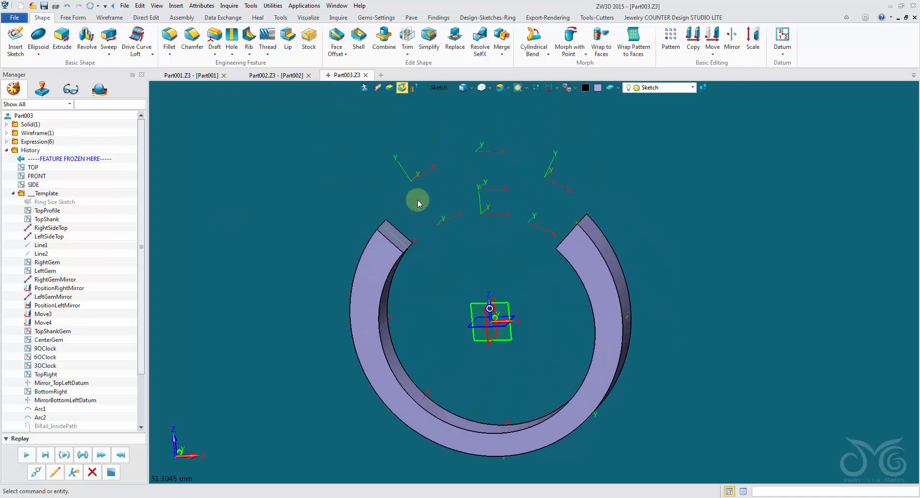
right_drag(417, 202, 393, 273)
scroll(384, 272, down, 1)
scroll(98, 351, down, 3)
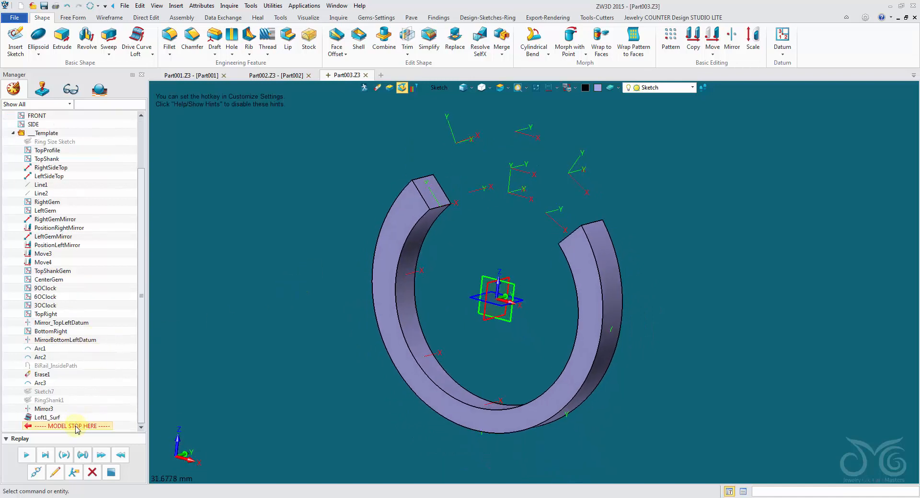
drag(79, 418, 79, 416)
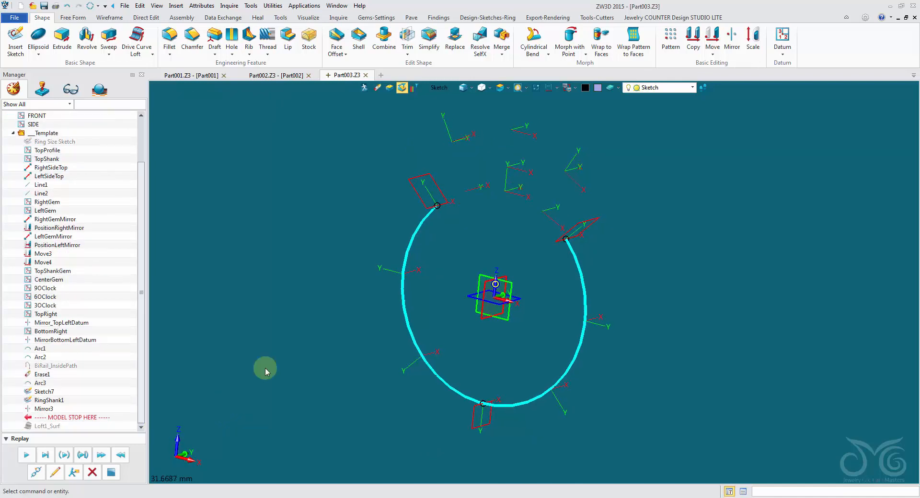
Replace the three square shank profile sketches with the HalfRound ring shank sketch.
click(495, 18)
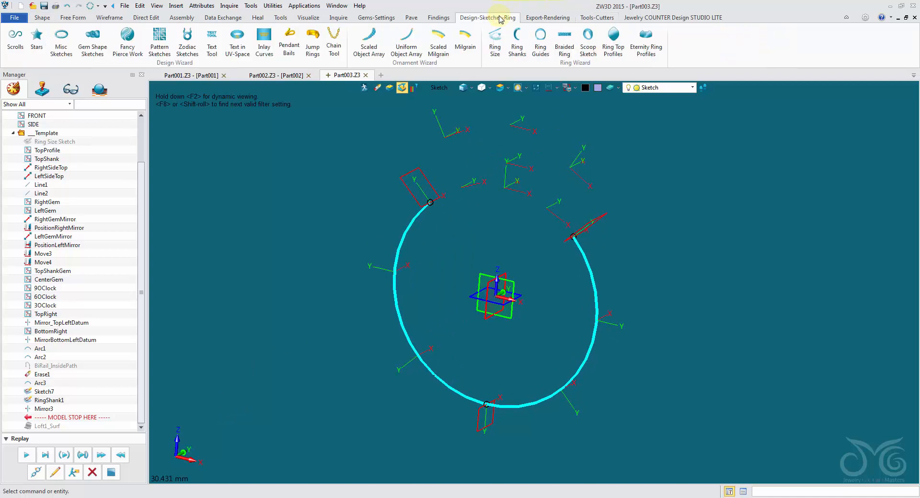
click(517, 40)
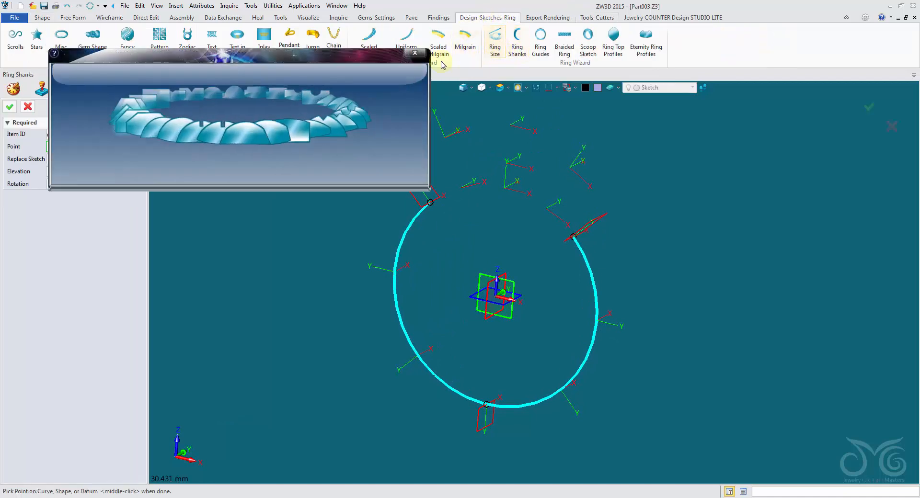
drag(338, 60, 305, 265)
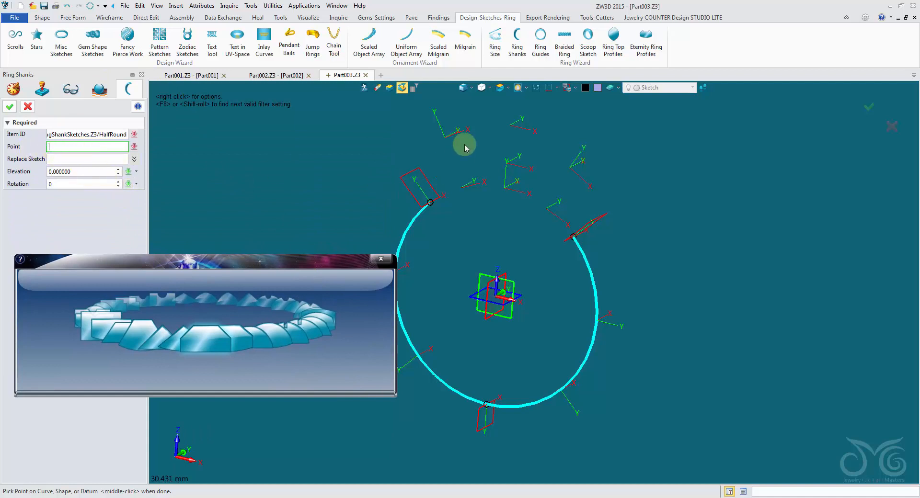
click(76, 160)
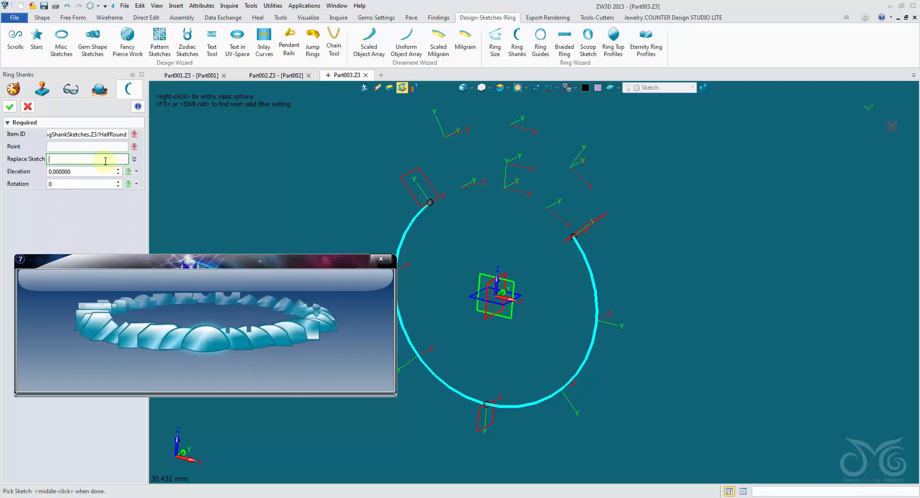
click(403, 182)
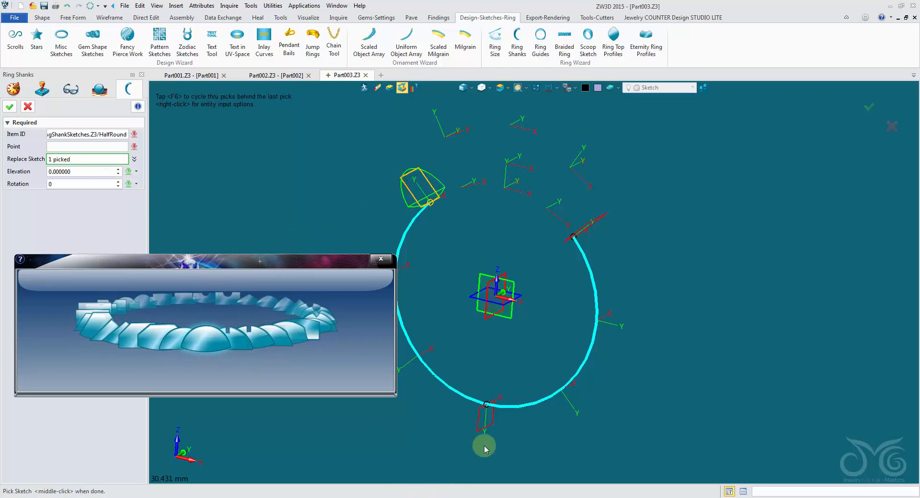
click(485, 421)
click(581, 225)
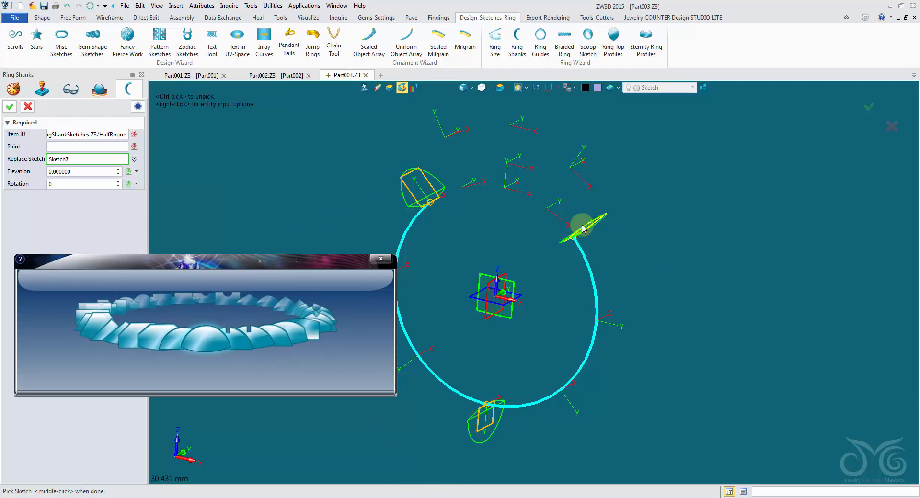
right_drag(230, 203, 147, 162)
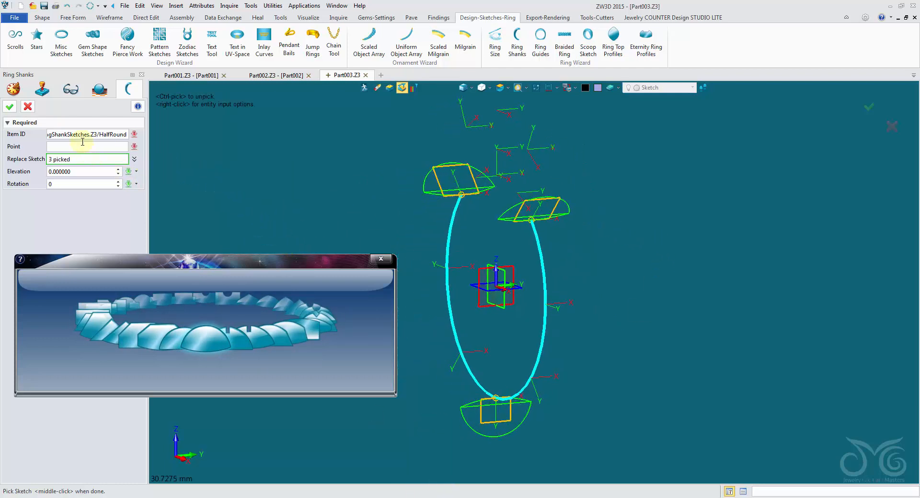
click(15, 108)
Redefine Loft1_Surf by clearing its old profiles and picking the three half-round sketches, and dismiss the re-evaluation message.
right_drag(258, 312, 298, 311)
scroll(299, 311, up, 1)
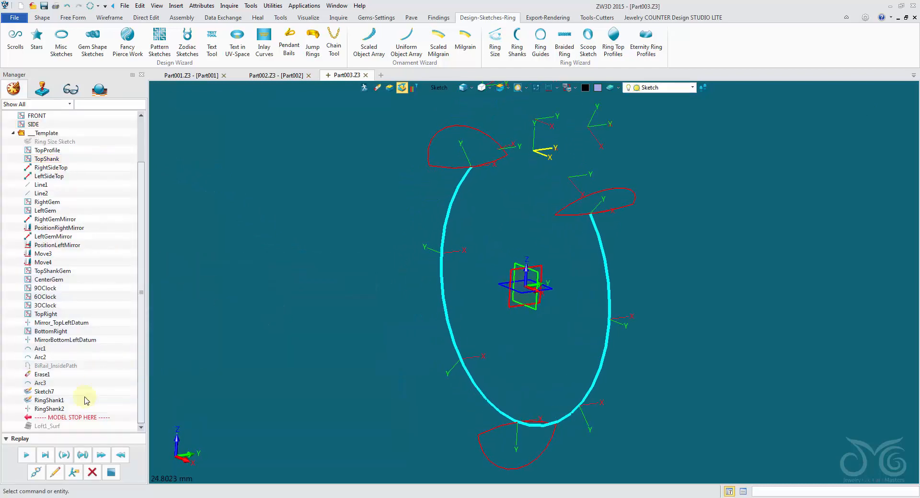
click(56, 472)
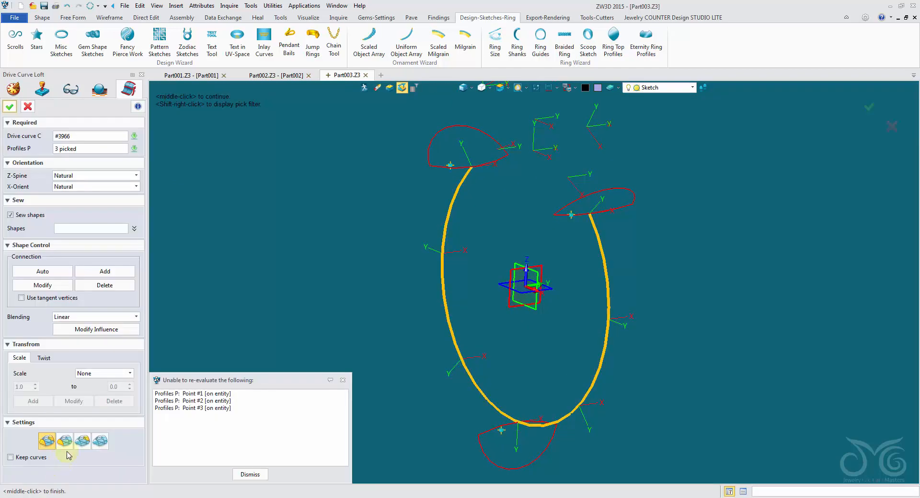
click(135, 149)
click(155, 165)
click(406, 172)
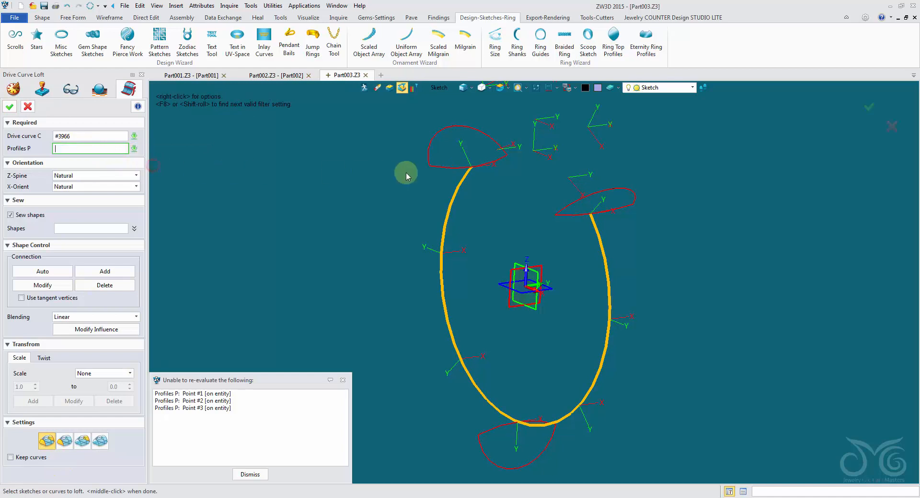
click(491, 429)
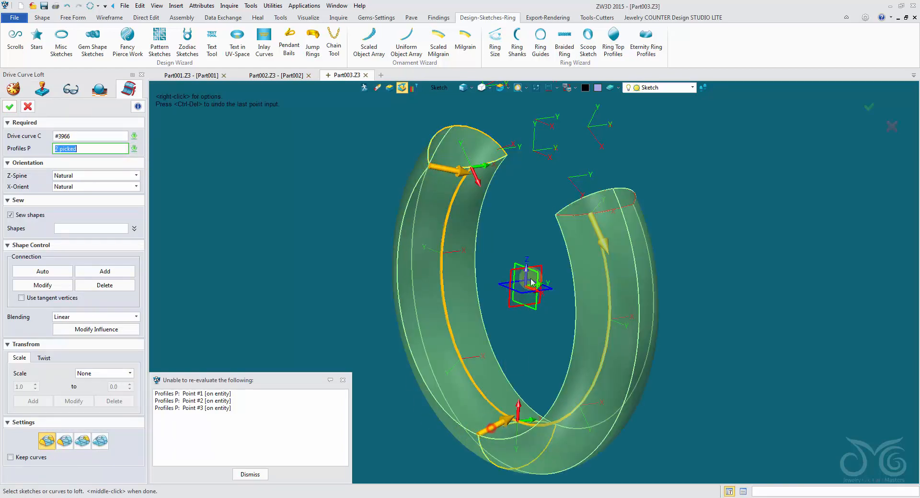
click(568, 216)
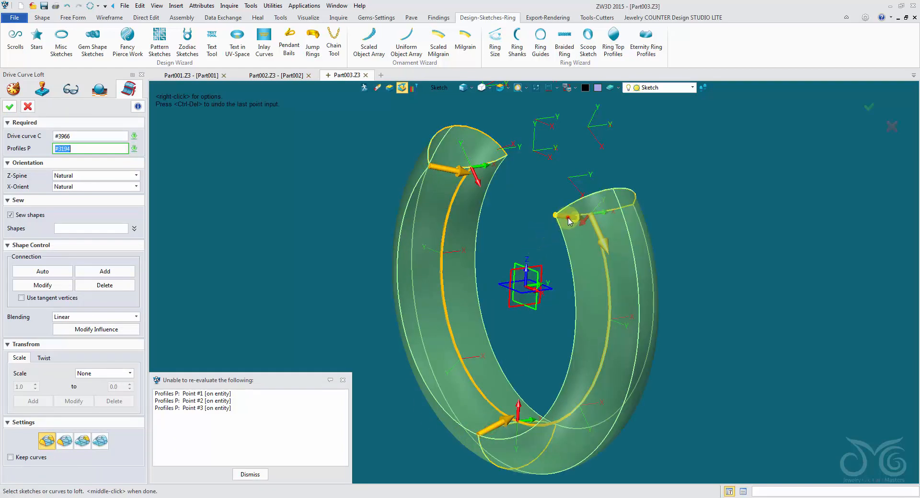
click(10, 108)
middle_drag(268, 225, 373, 324)
click(258, 475)
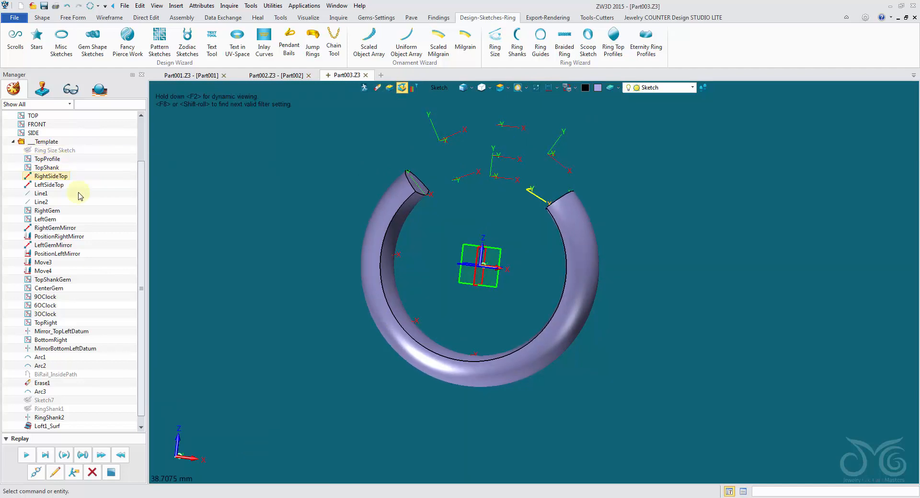
right_drag(244, 209, 230, 203)
scroll(216, 198, up, 1)
scroll(102, 183, down, 1)
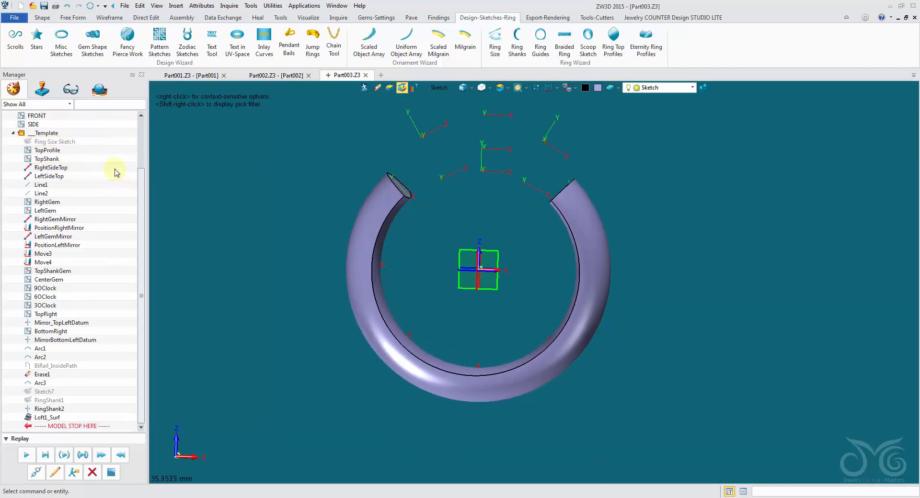
Unblank the Ring Size Sketch and examine its dimensions around the shank opening and gem positions.
right_click(66, 146)
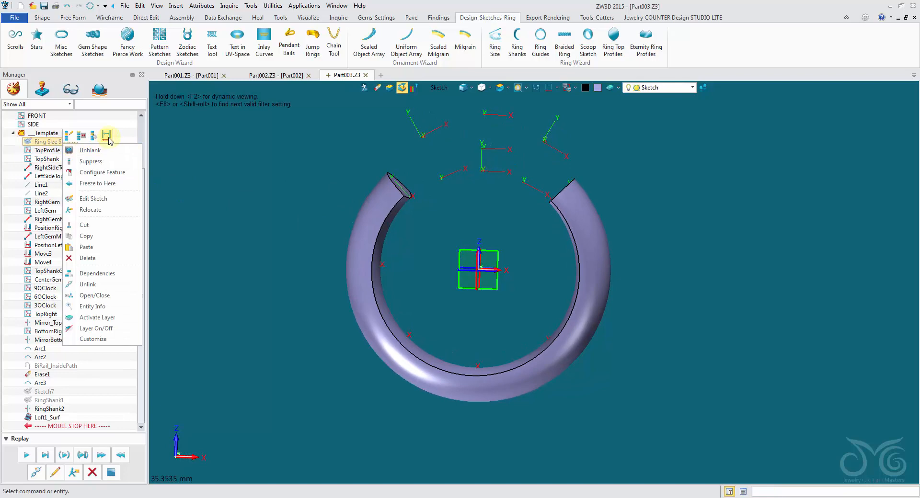
click(108, 137)
right_drag(218, 223, 236, 215)
scroll(450, 175, up, 2)
mouse_move(404, 309)
right_down()
mouse_move(398, 330)
mouse_move(416, 307)
right_up()
right_drag(514, 116, 463, 182)
scroll(447, 156, up, 4)
right_drag(396, 151, 418, 150)
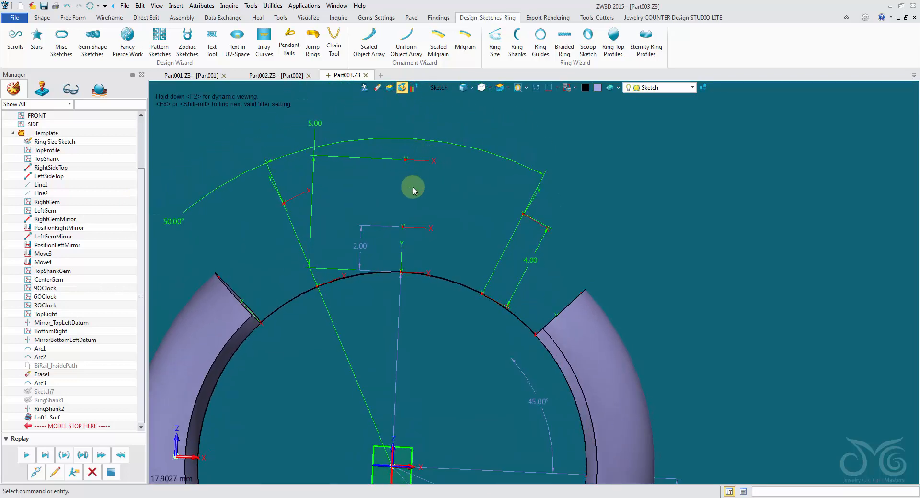
mouse_move(400, 272)
right_down()
mouse_move(438, 271)
mouse_move(440, 263)
mouse_move(372, 188)
right_up()
right_drag(377, 157, 432, 160)
mouse_move(485, 182)
right_down()
mouse_move(431, 191)
mouse_move(425, 208)
mouse_move(461, 246)
mouse_move(487, 257)
mouse_move(523, 219)
right_up()
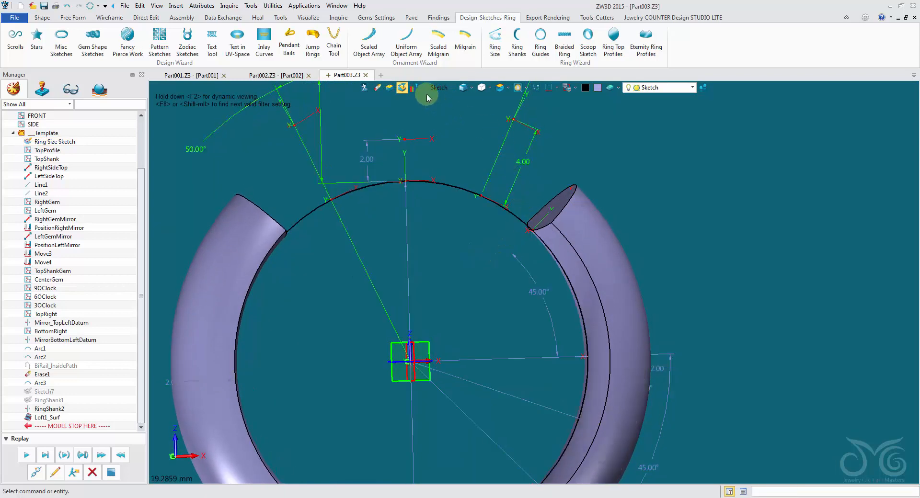
Set the pick filter to Dimension and edit the Ring Size Sketch's upper 45° angle to narrow the shank opening.
click(439, 86)
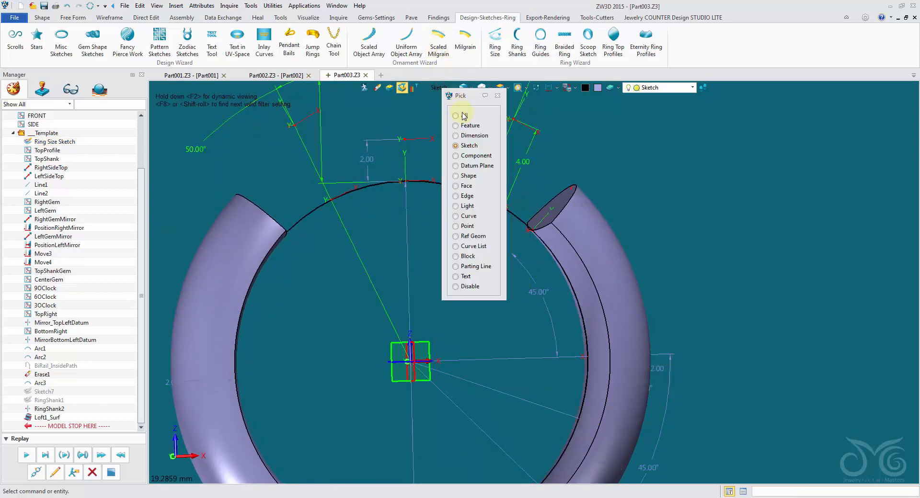
click(467, 135)
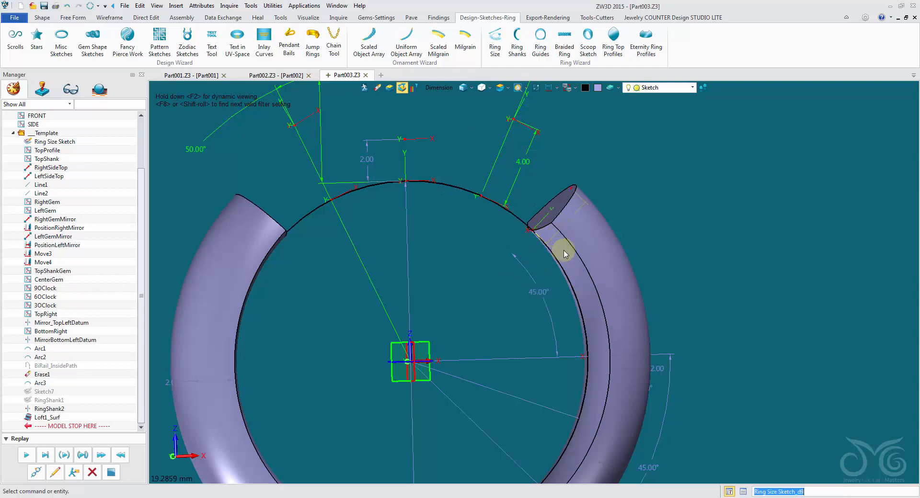
right_drag(480, 193, 526, 233)
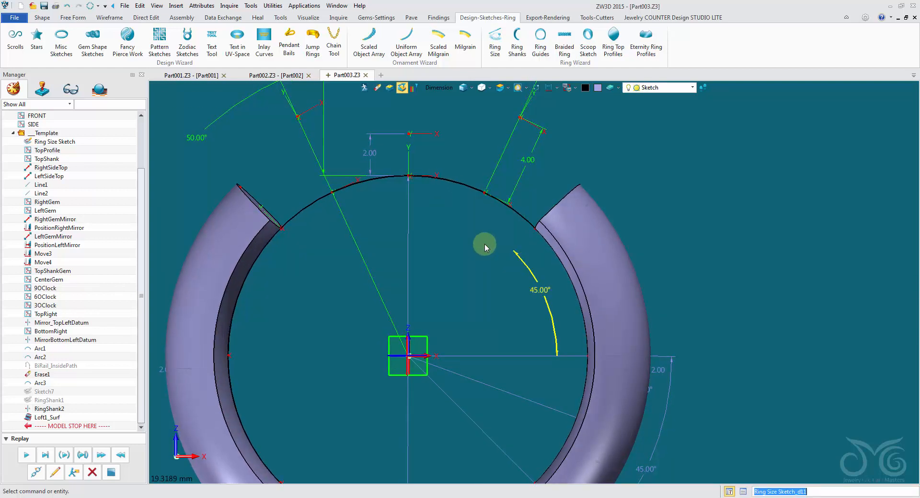
click(542, 292)
double_click(542, 292)
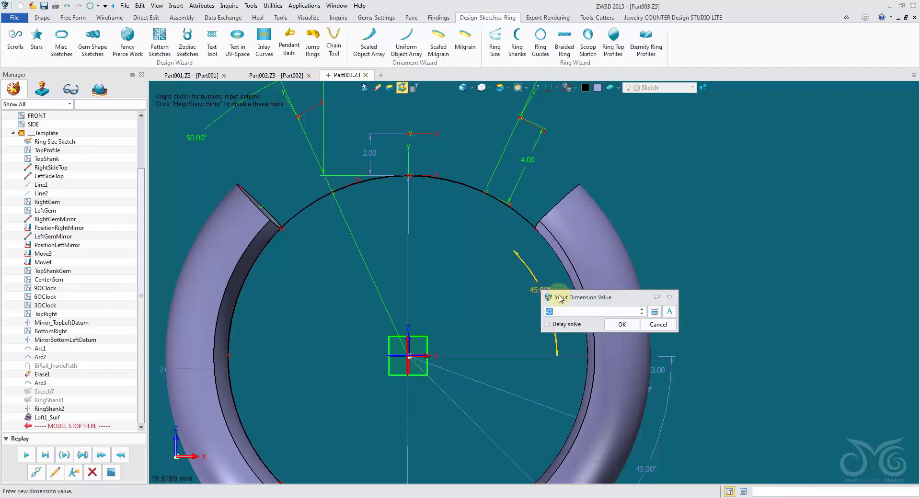
click(622, 325)
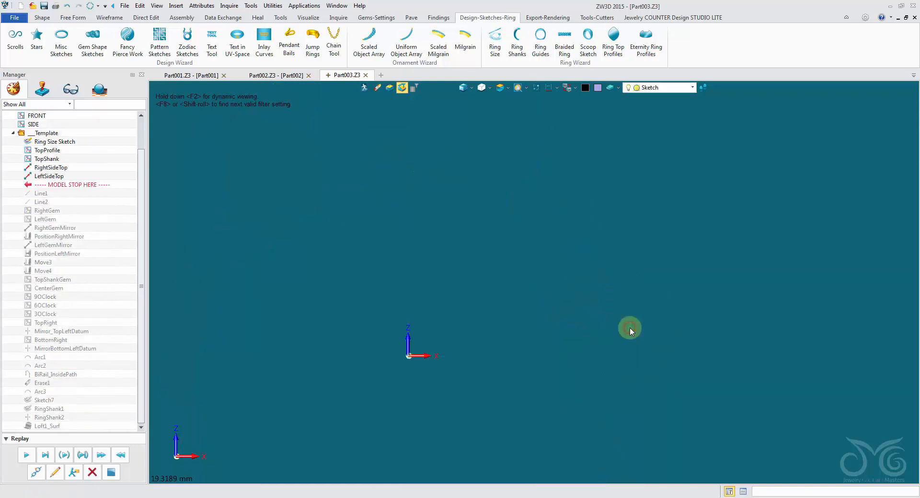
middle_drag(456, 273, 507, 211)
mouse_move(506, 208)
right_down()
mouse_move(424, 219)
mouse_move(423, 238)
mouse_move(432, 104)
mouse_move(437, 112)
mouse_move(416, 81)
right_up()
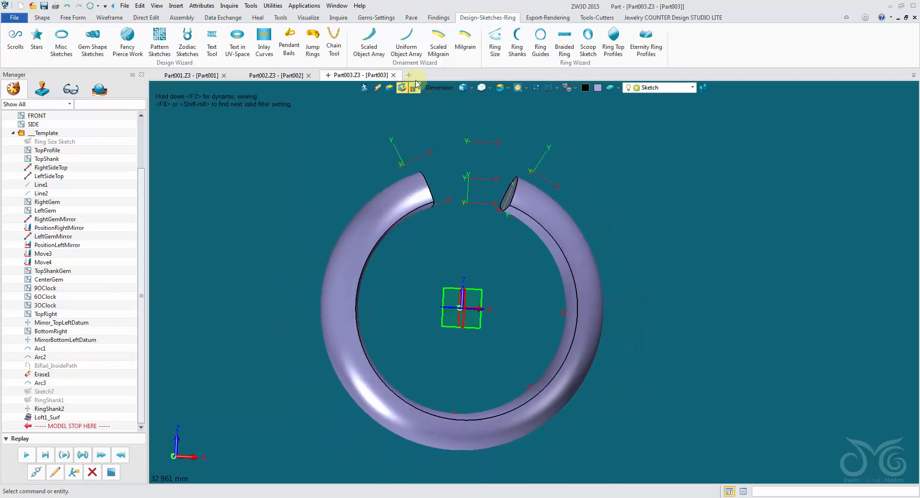
Create a new part named Part004.Z3 from the BasicOpen_5_Stone template.
click(410, 76)
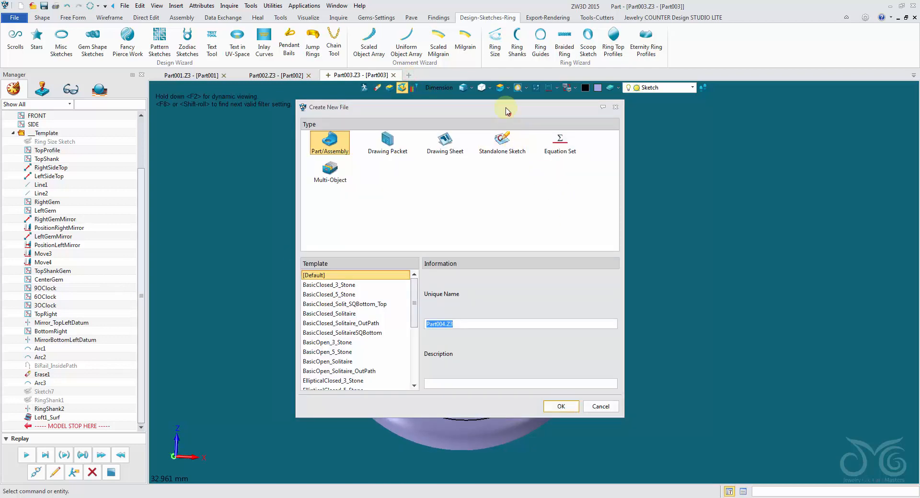
drag(473, 102, 410, 81)
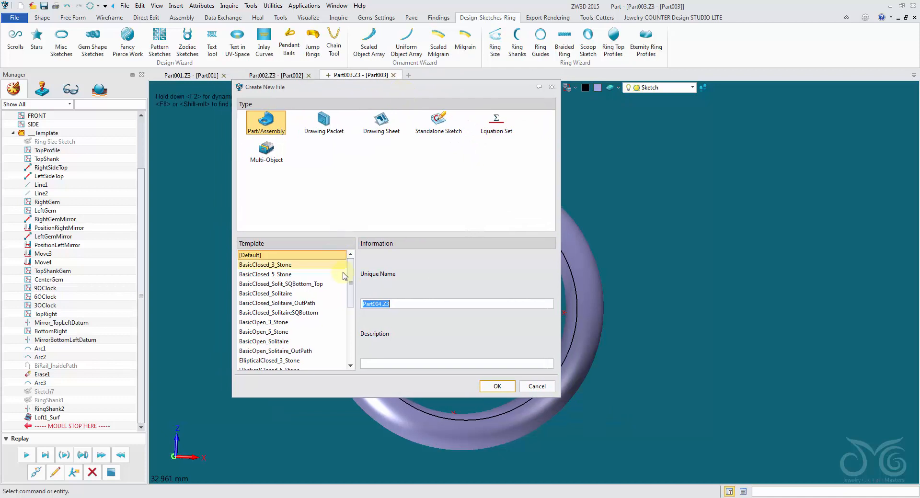
drag(354, 284, 353, 289)
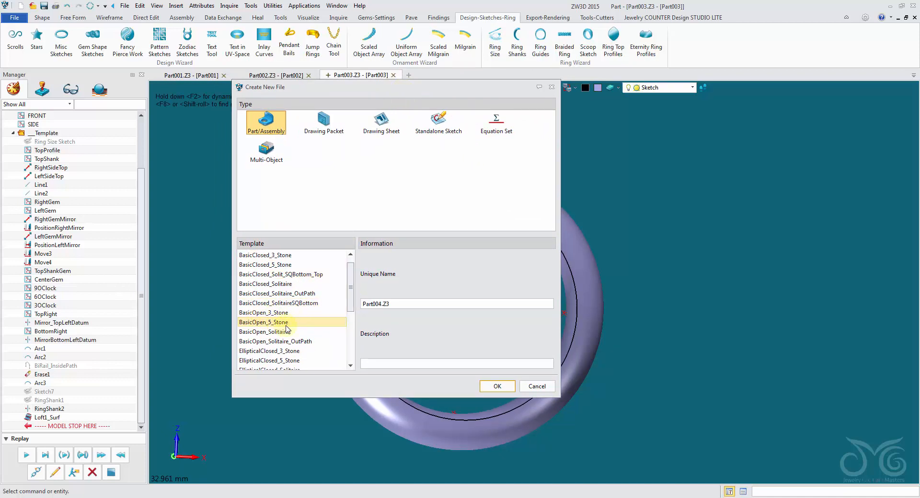
click(300, 322)
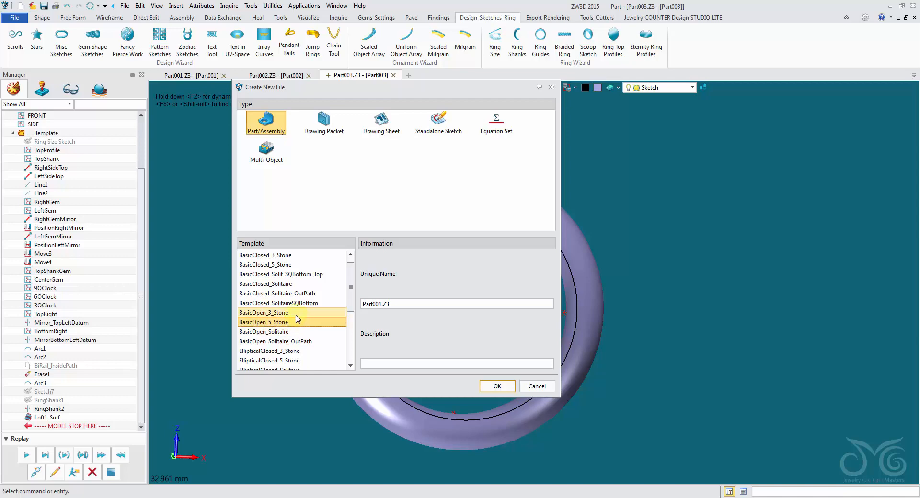
click(282, 314)
click(496, 386)
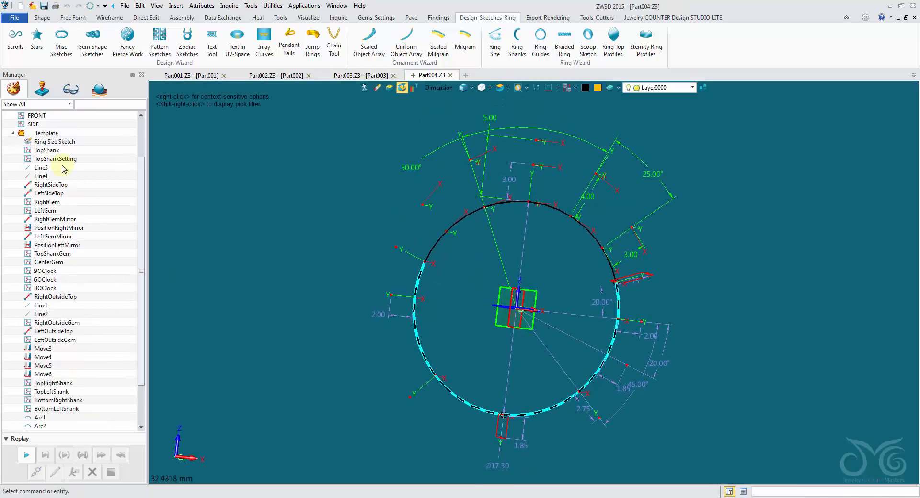
Blank the Ring Size Sketch to examine the five-stone template's datums and open shank path, and close the part.
right_click(61, 141)
click(129, 146)
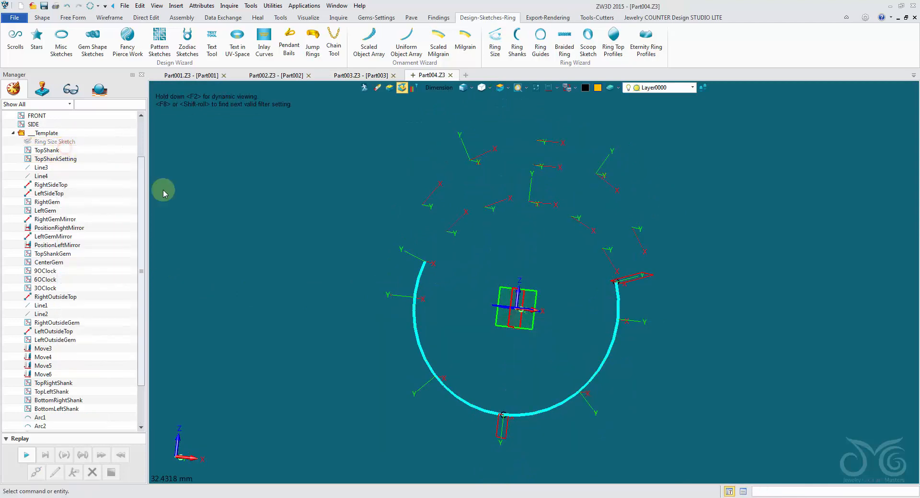
mouse_move(426, 276)
middle_down()
mouse_move(552, 262)
mouse_move(467, 211)
middle_up()
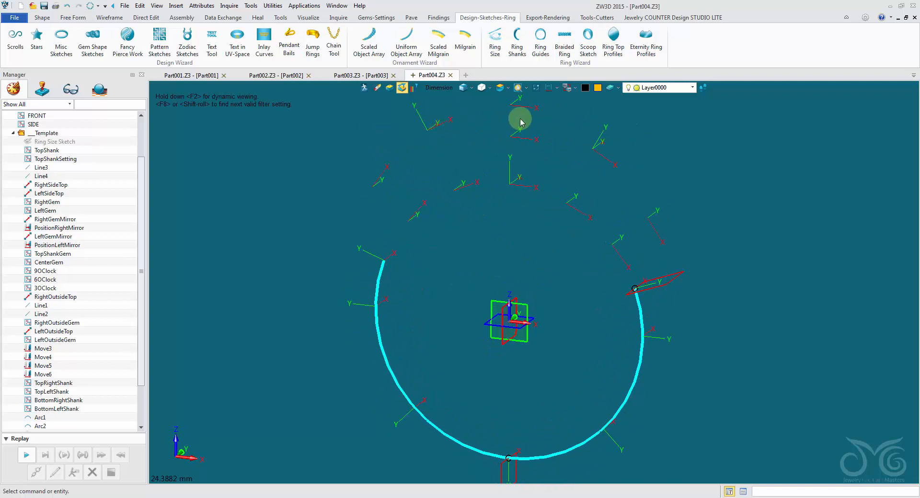
middle_drag(679, 258, 593, 205)
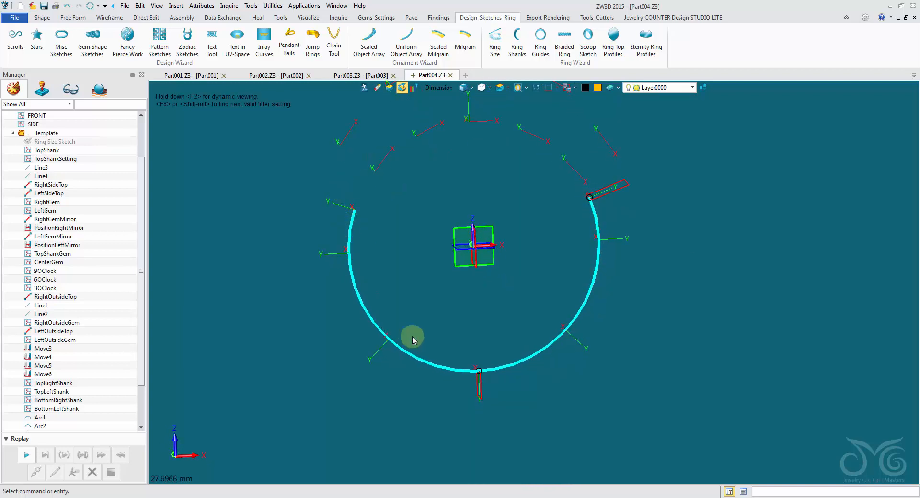
mouse_move(437, 393)
middle_down()
mouse_move(343, 312)
mouse_move(433, 148)
mouse_move(452, 88)
middle_up()
click(450, 75)
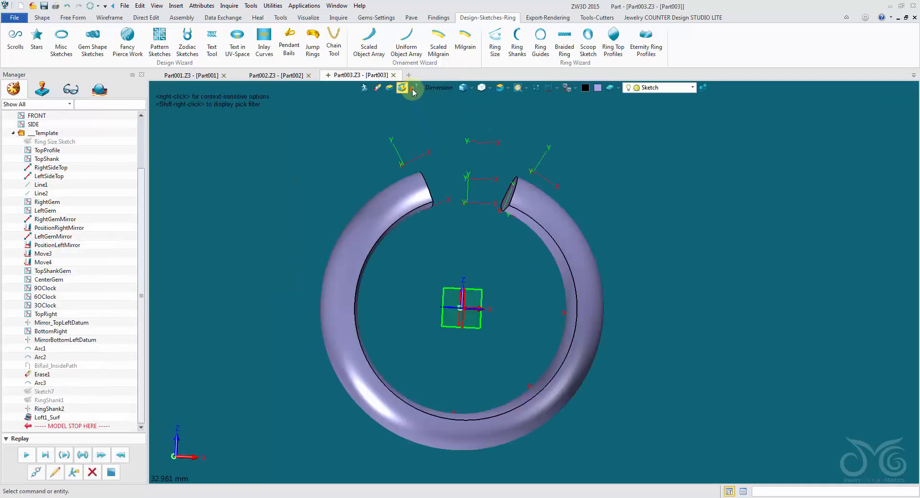
Create a new part from the BasicOpen_Solitaire template, examine its single-stone shank layout, and close it.
click(410, 75)
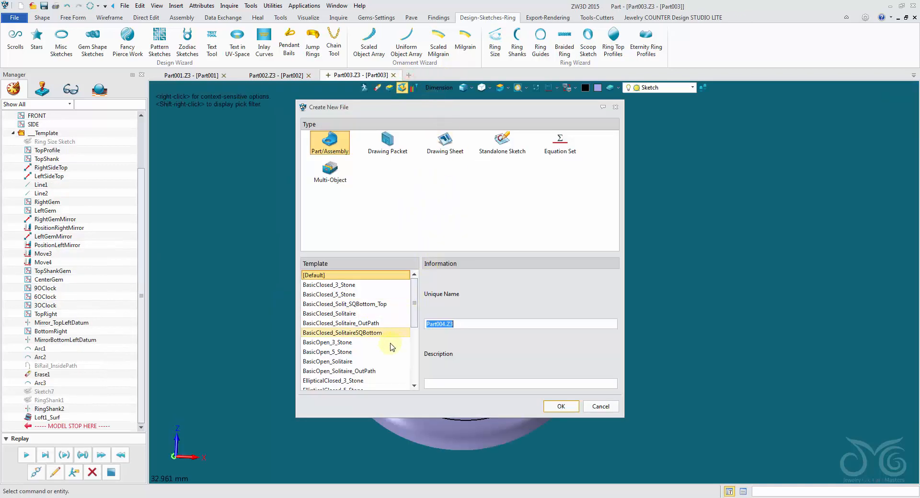
click(371, 362)
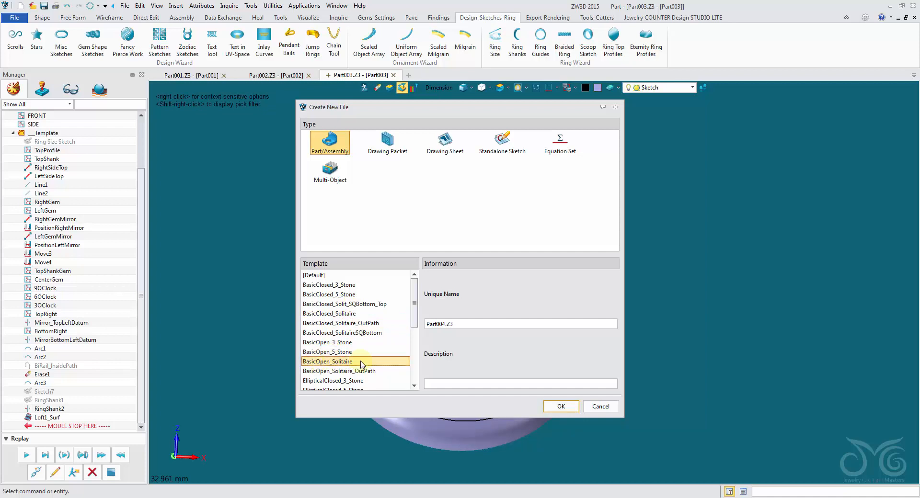
click(559, 407)
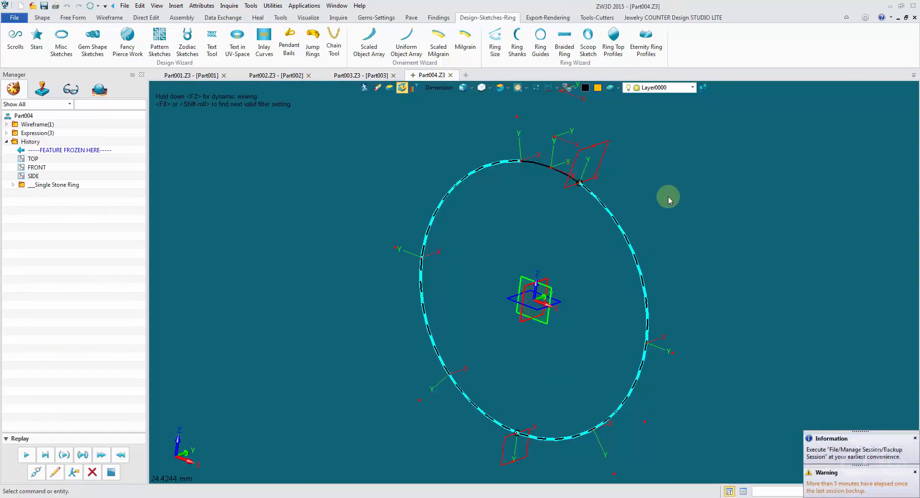
scroll(668, 197, down, 3)
right_drag(669, 197, 625, 151)
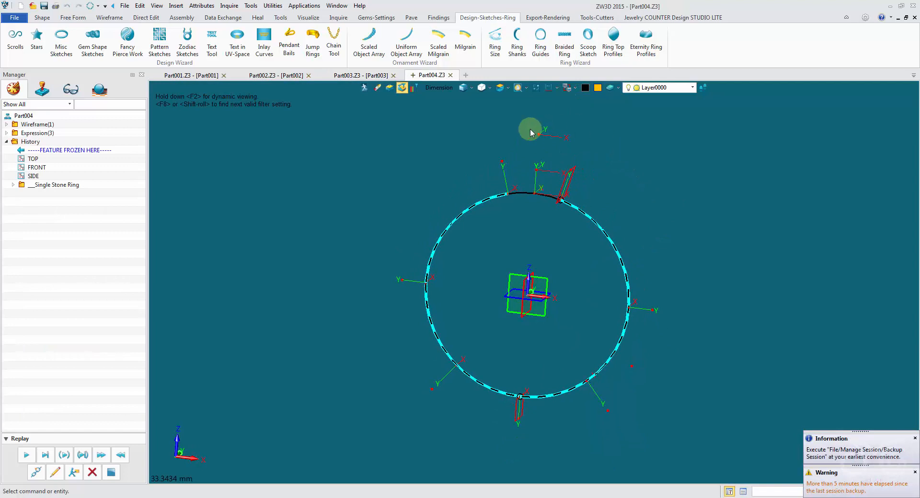
click(450, 75)
Start another new part file and browse the ring template list around BasicOpen_Solitaire_OutPath.
click(408, 76)
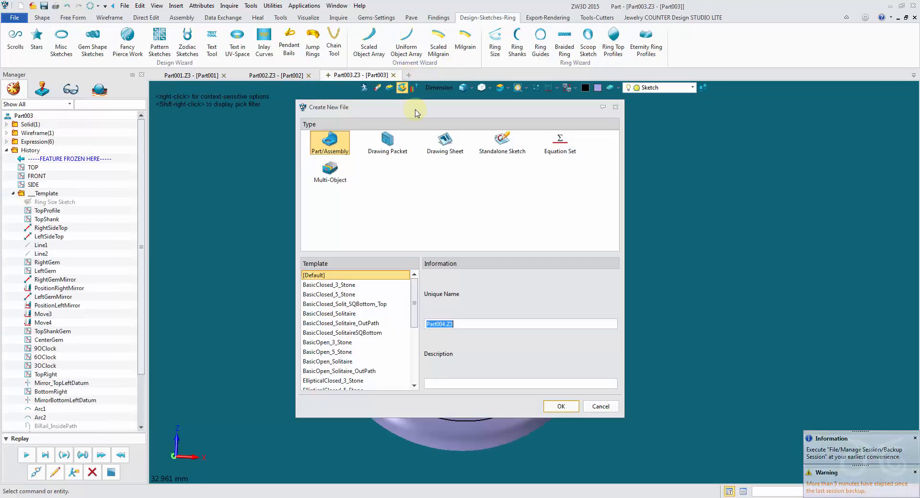
drag(416, 311, 415, 320)
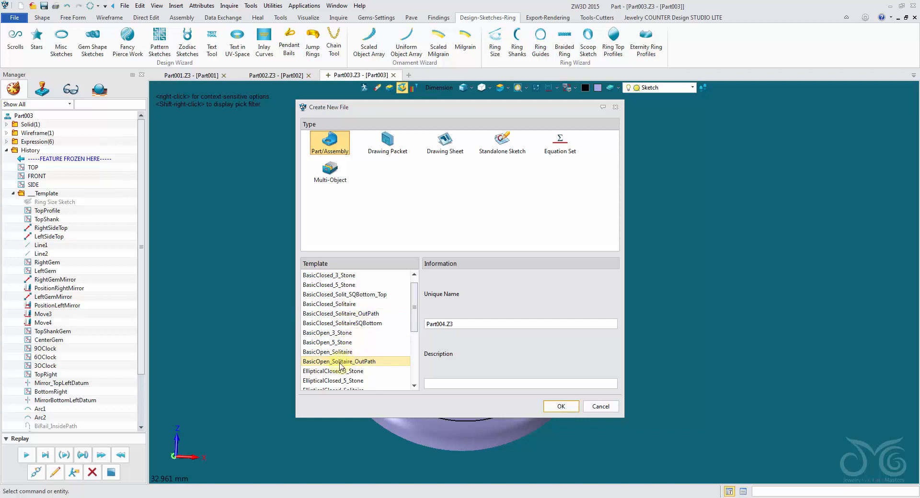
Create a new part from the BasicClosed_Solitaire_OutPath template.
click(363, 314)
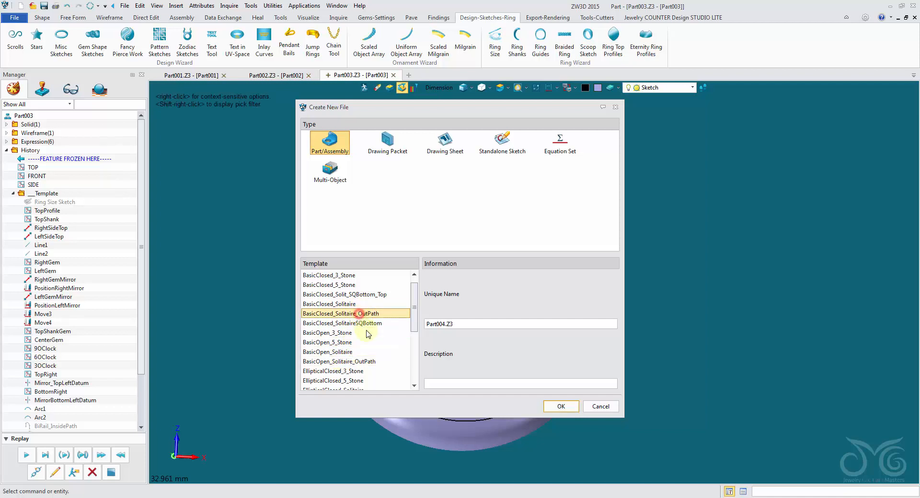
click(561, 407)
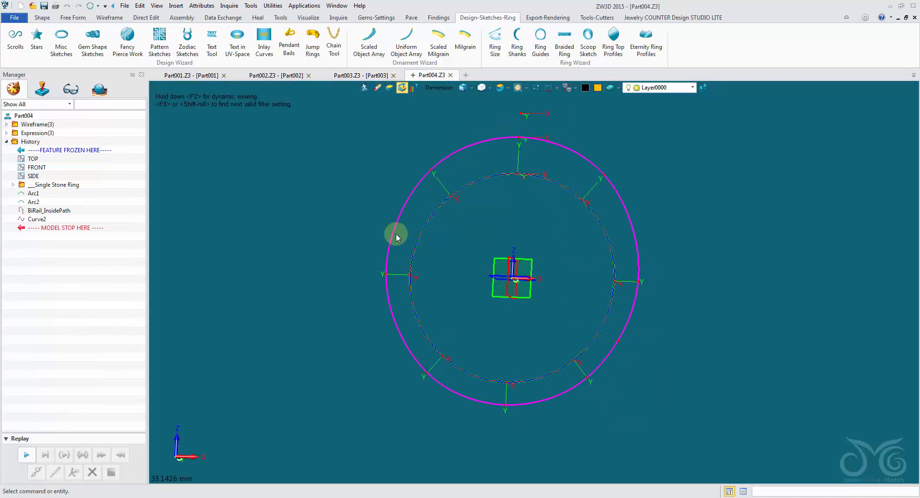
right_drag(542, 188, 414, 192)
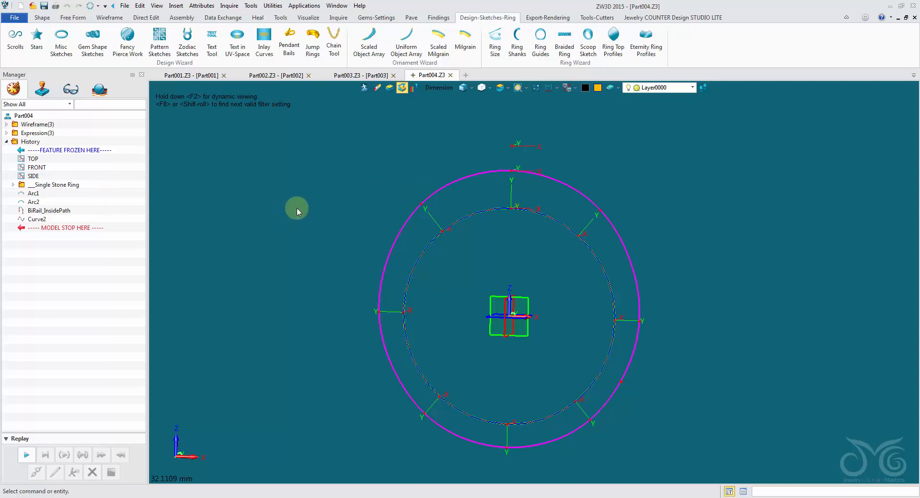
Show the hidden RingSketch from the Single Stone Ring history folder, with its dimensions.
click(13, 184)
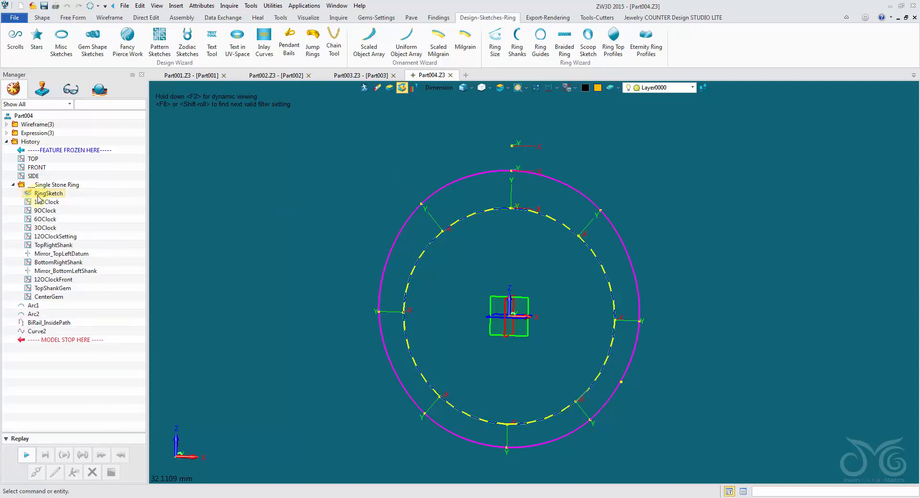
right_click(36, 193)
click(77, 192)
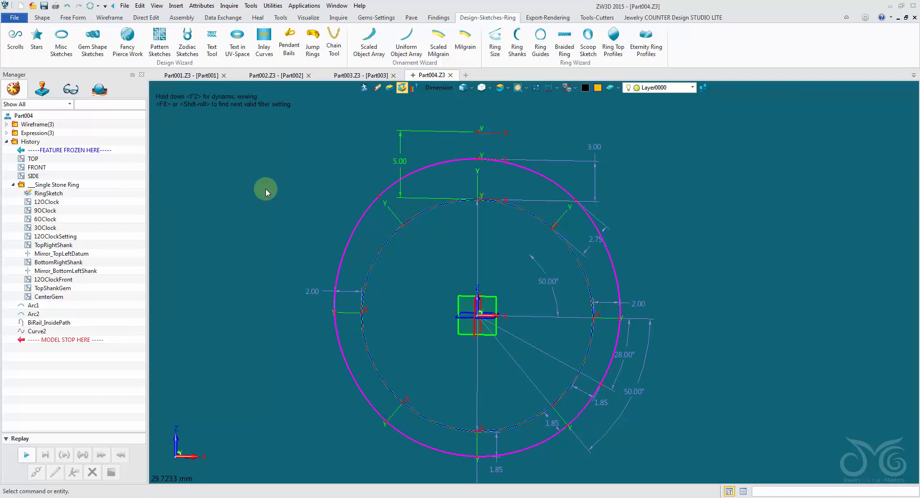
click(43, 18)
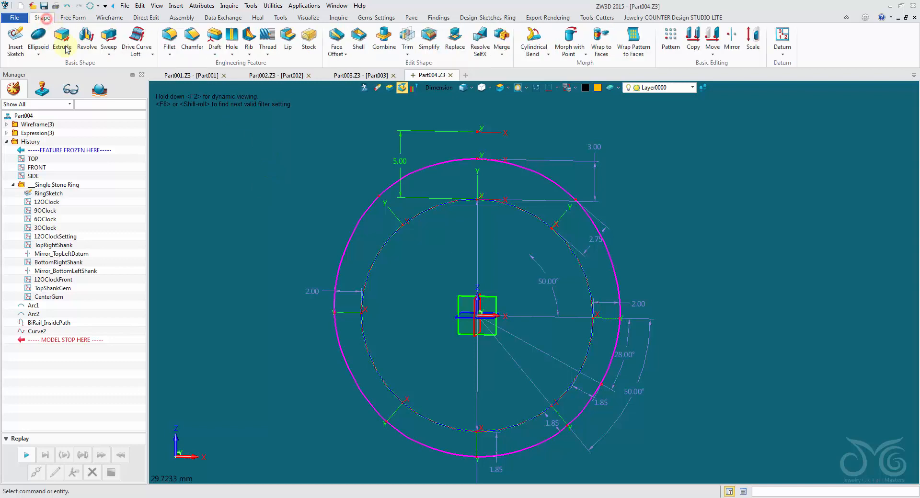
click(151, 56)
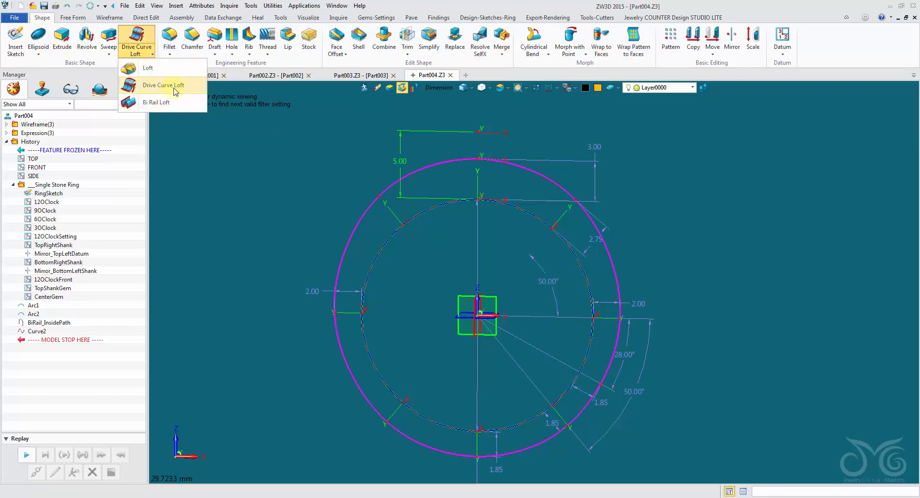
click(153, 104)
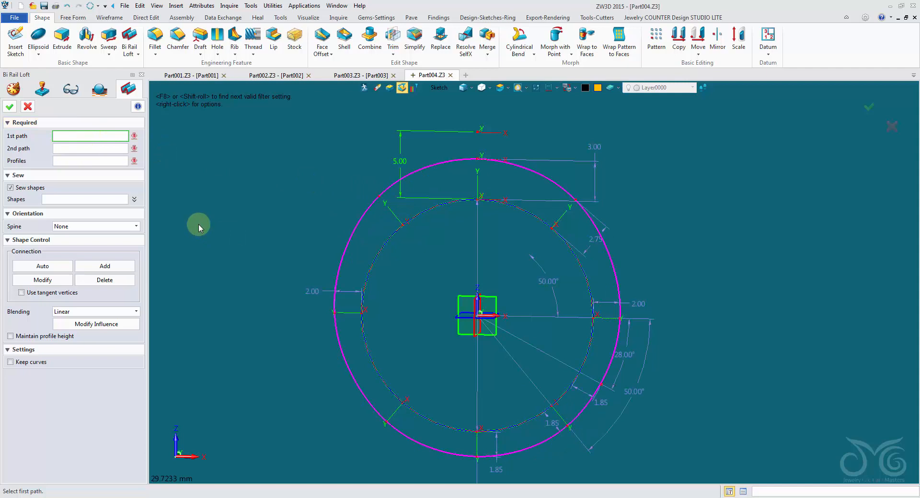
right_drag(198, 224, 204, 223)
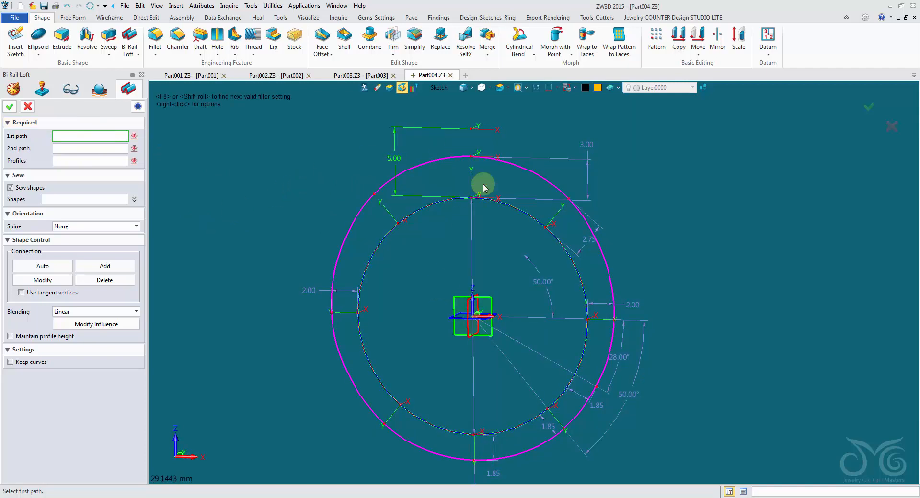
click(469, 217)
key(Delete)
click(341, 248)
key(Delete)
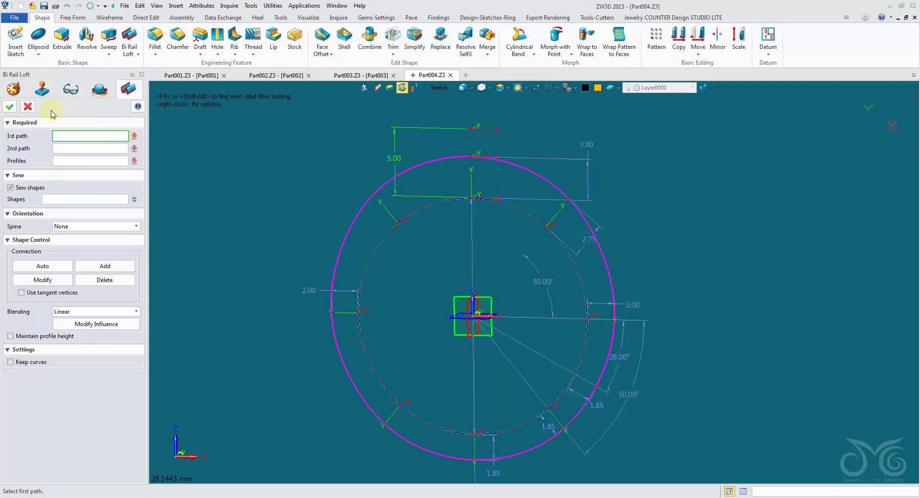
click(27, 107)
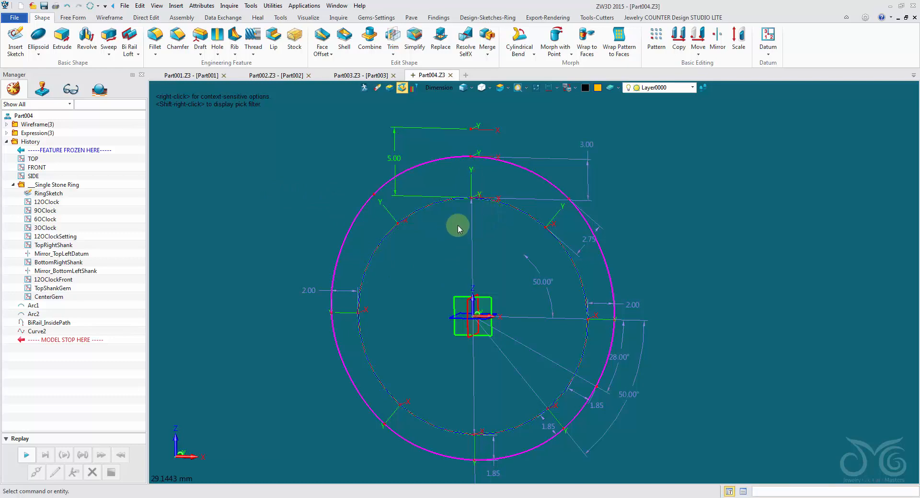
Place the faceted ring shank profile at the 12 o'clock and 6 o'clock points of the inner ring, with elevation 0 and rotation 0.
click(388, 18)
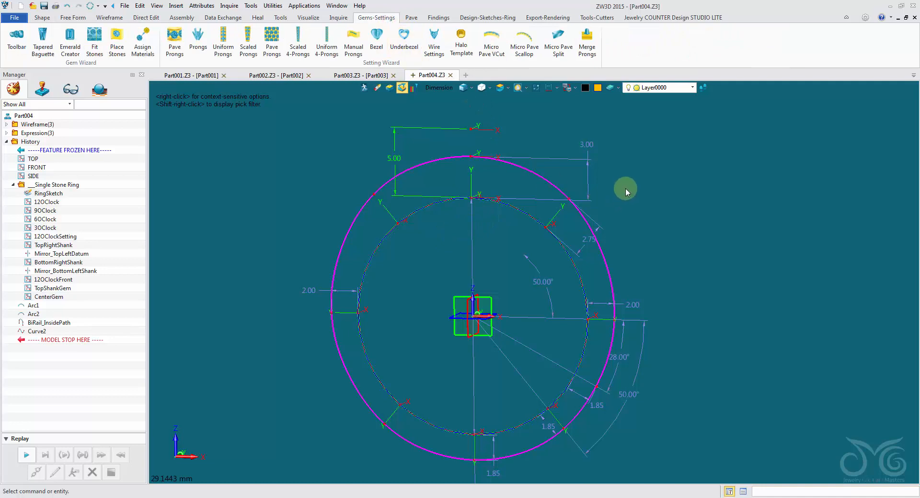
click(473, 16)
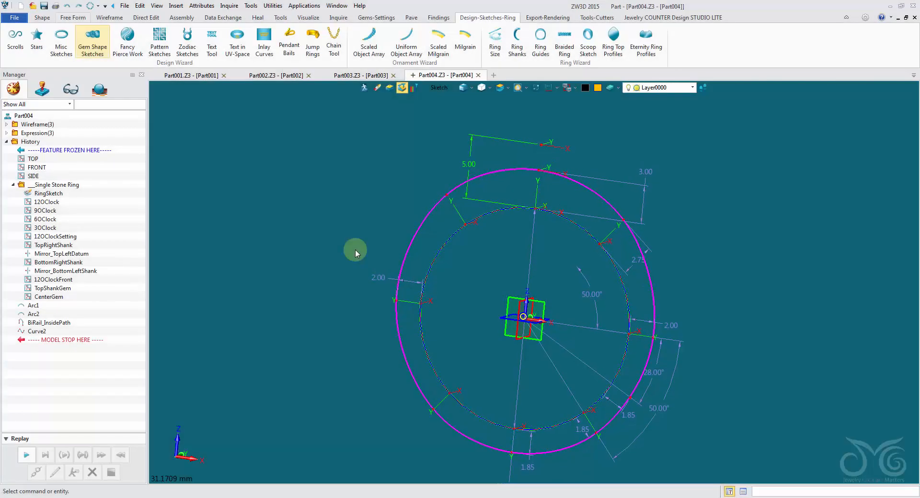
mouse_move(355, 249)
middle_down()
mouse_move(495, 148)
mouse_move(505, 110)
middle_up()
click(521, 50)
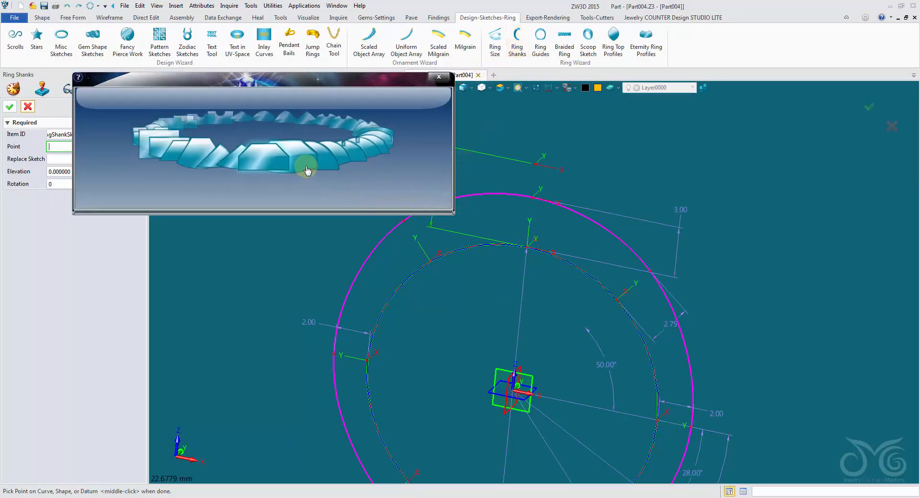
mouse_move(255, 217)
right_down()
mouse_move(326, 267)
mouse_move(417, 269)
right_up()
click(533, 222)
right_drag(534, 216, 510, 158)
click(453, 381)
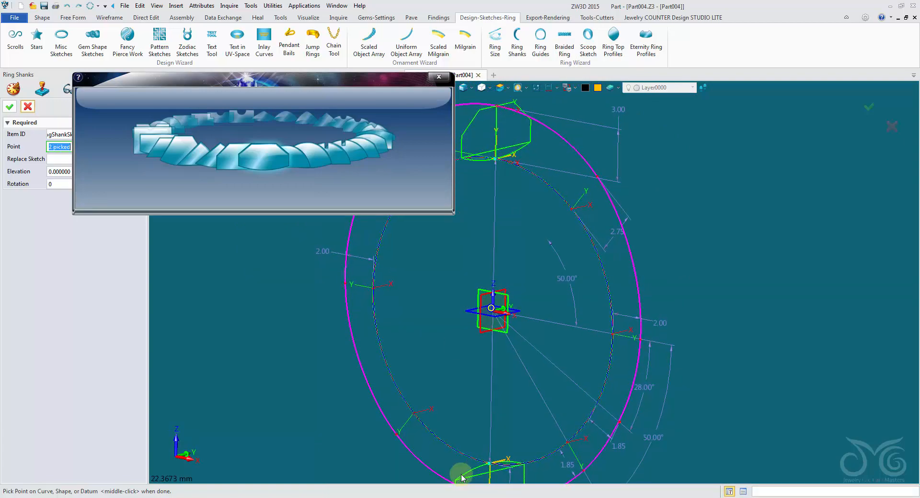
right_drag(463, 478, 511, 424)
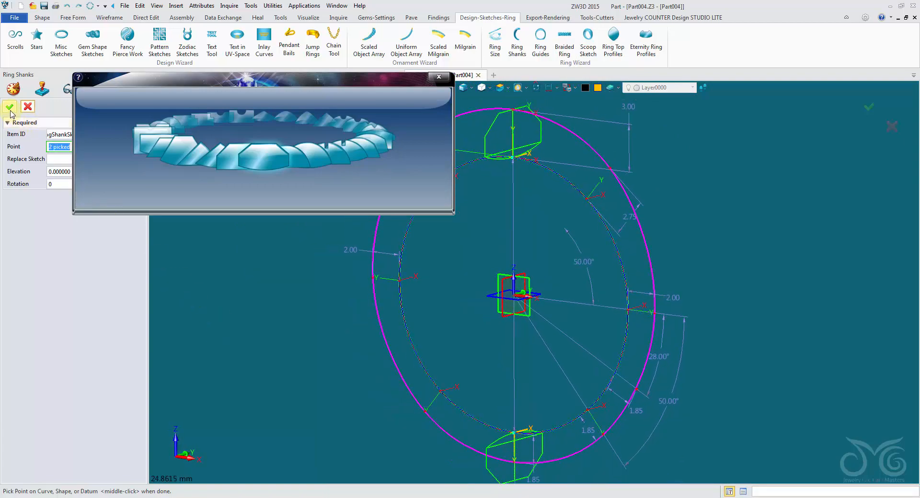
click(9, 107)
Set the vertical height dimension of the 12 o'clock shank profile to 3.5 mm.
scroll(315, 349, up, 5)
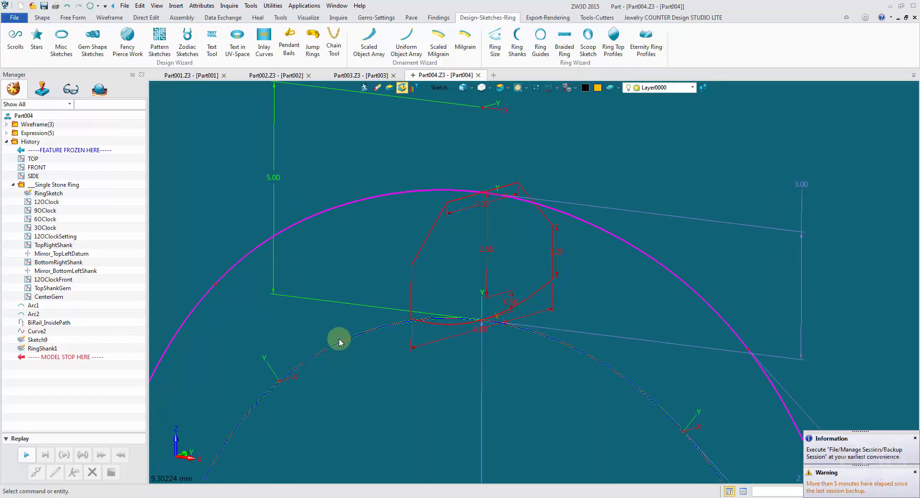
click(338, 343)
right_drag(338, 397, 431, 387)
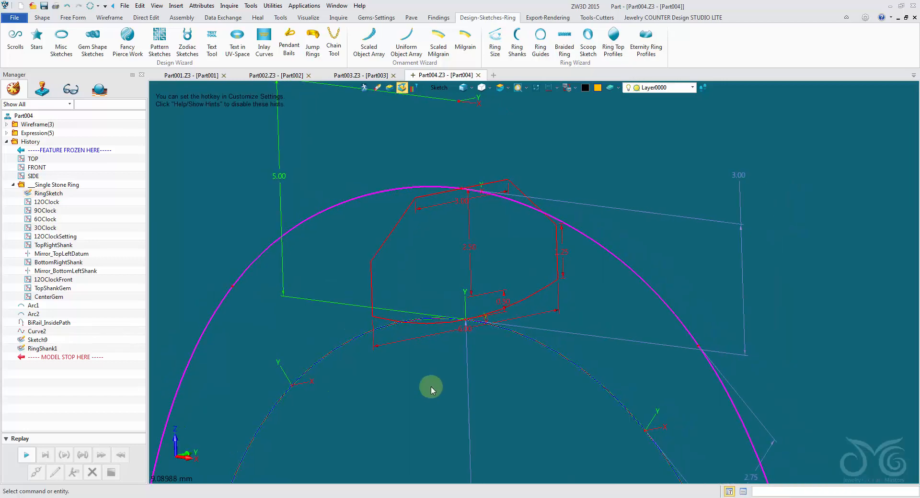
scroll(437, 254, up, 2)
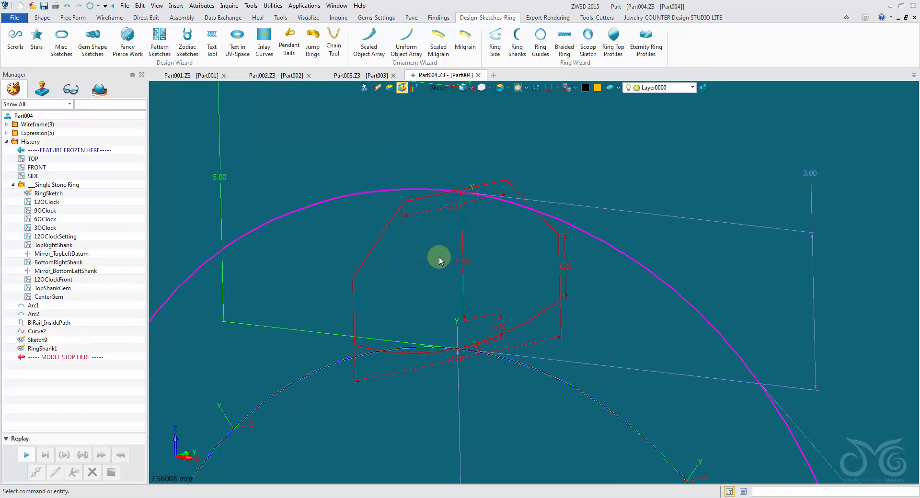
scroll(438, 256, up, 1)
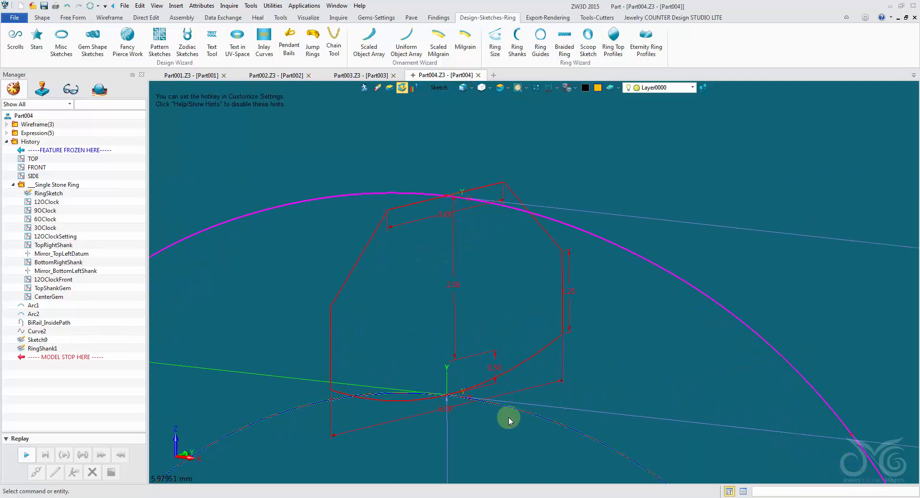
mouse_move(509, 420)
right_down()
mouse_move(419, 295)
mouse_move(436, 257)
mouse_move(486, 219)
mouse_move(419, 166)
mouse_move(489, 245)
mouse_move(493, 266)
mouse_move(519, 259)
right_up()
scroll(494, 269, down, 2)
scroll(494, 269, down, 1)
click(433, 87)
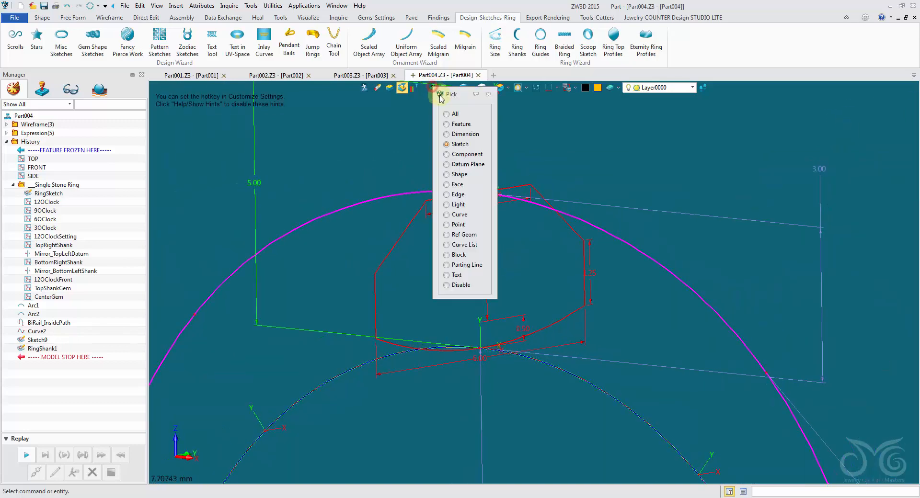
click(447, 134)
right_click(485, 239)
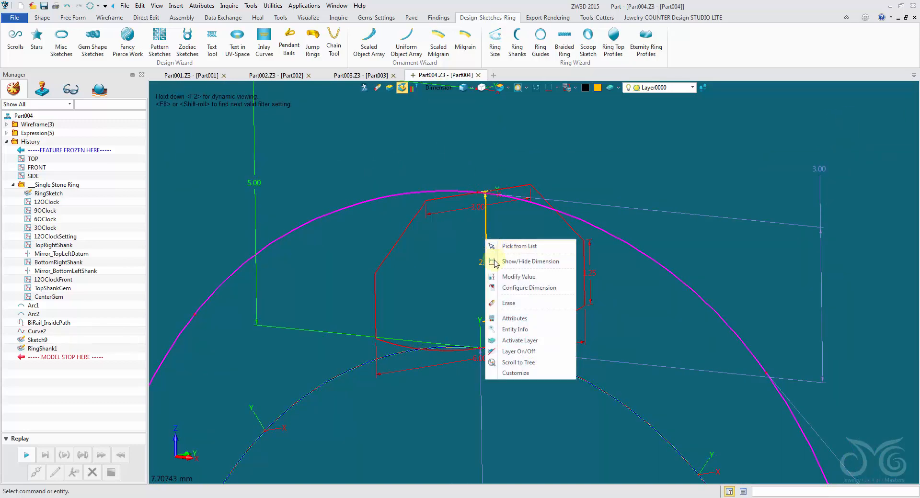
click(513, 277)
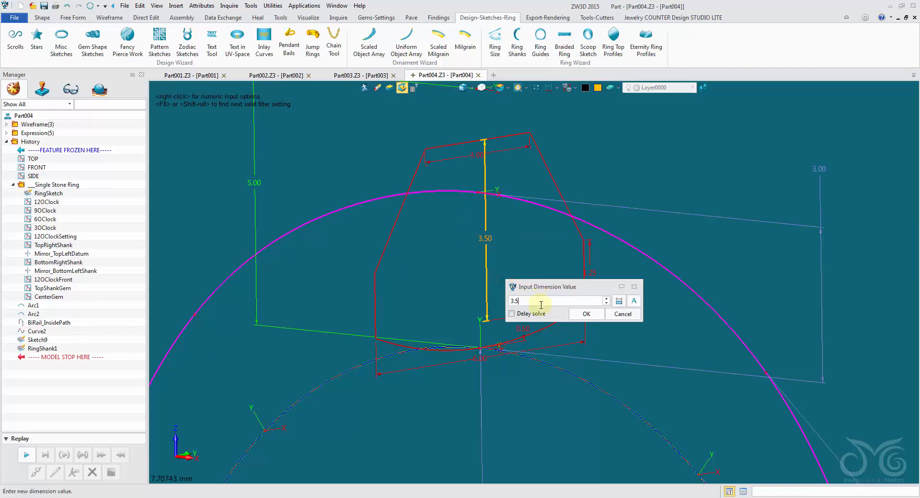
click(584, 315)
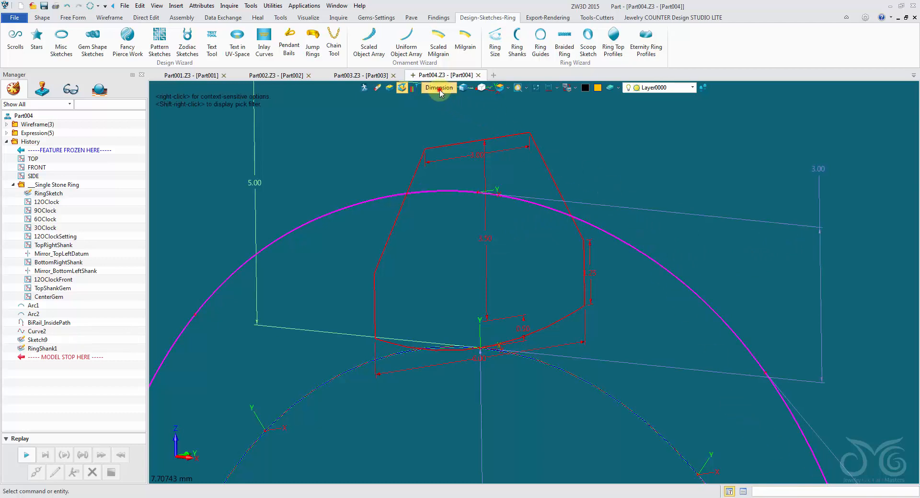
Set the pick filter to Sketch and open the 12 o'clock shank profile sketch for editing.
shift+right_click(464, 104)
click(465, 148)
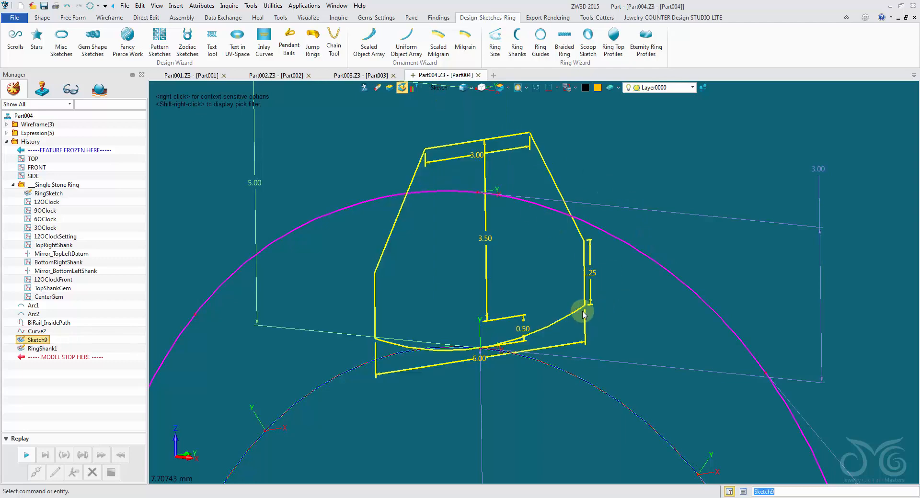
double_click(406, 227)
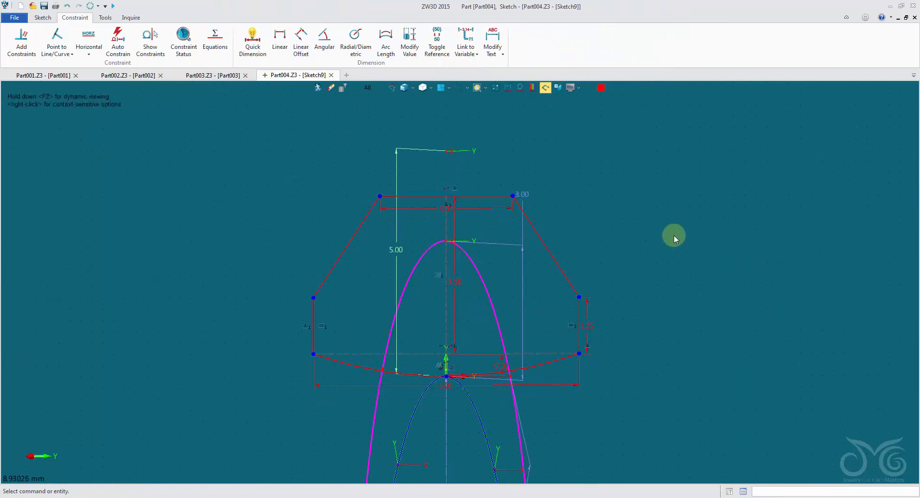
Add a construction reference point to the sketch where the magenta outer ring curve intersects the sketch plane.
right_click(689, 206)
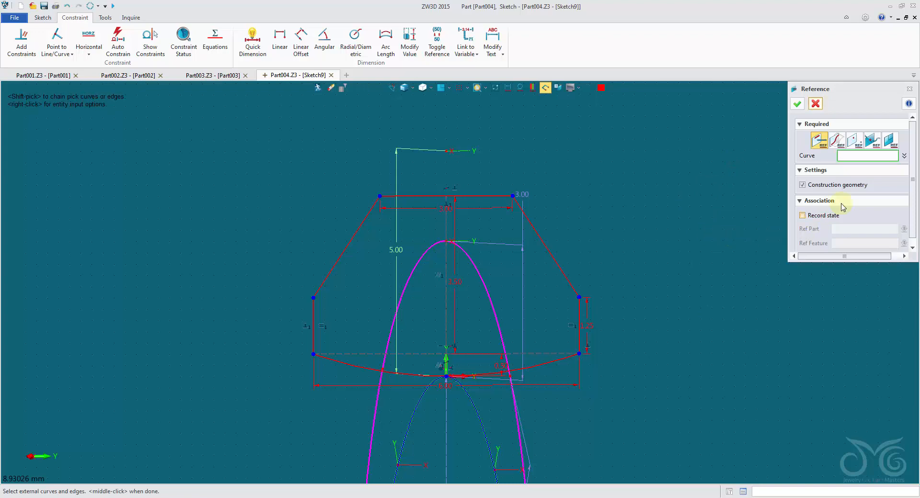
click(876, 145)
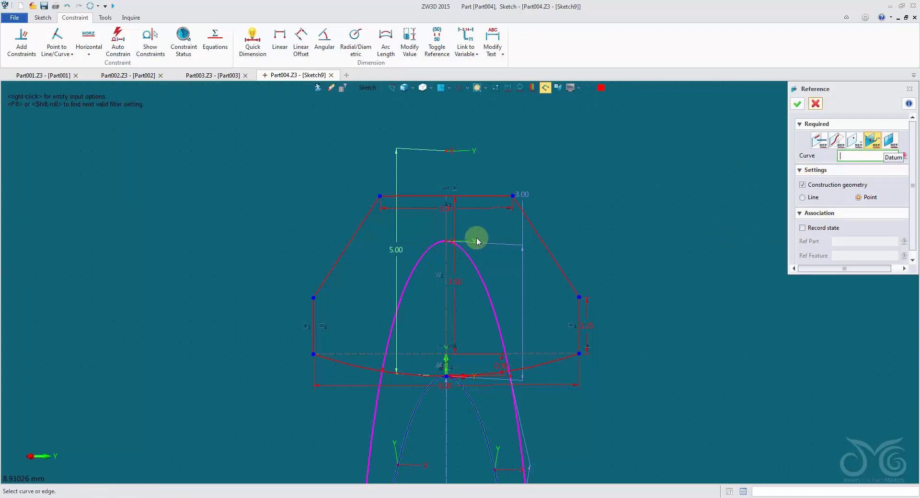
scroll(489, 242, up, 3)
right_drag(515, 251, 529, 206)
click(371, 90)
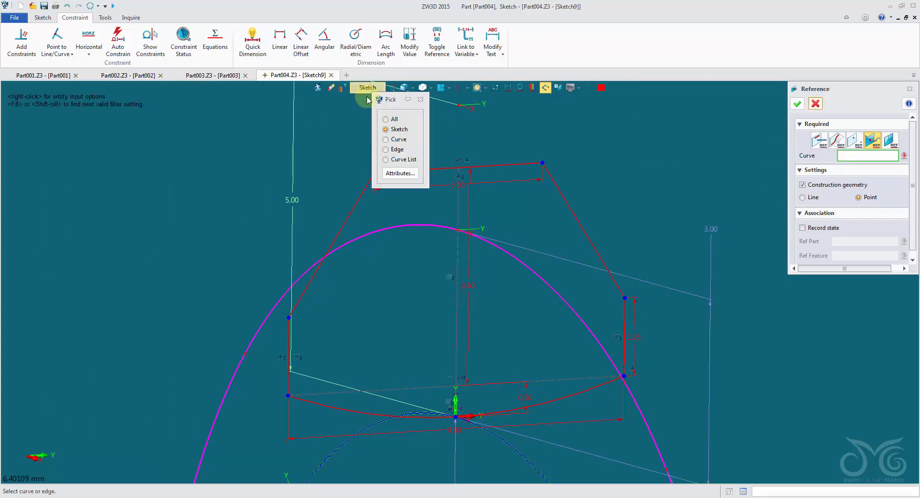
click(394, 141)
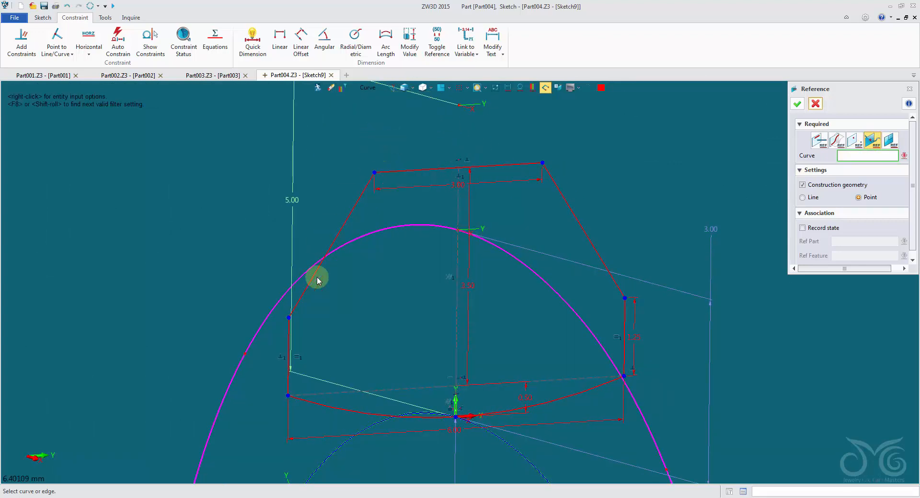
click(503, 254)
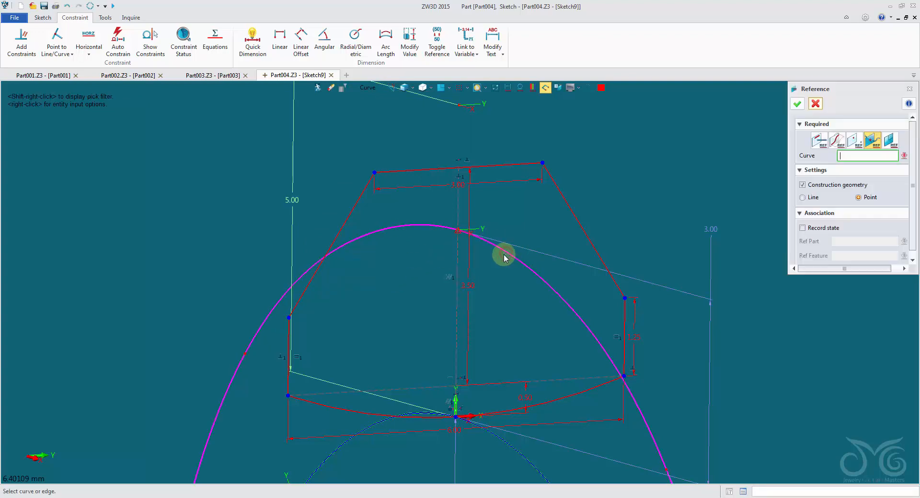
click(815, 104)
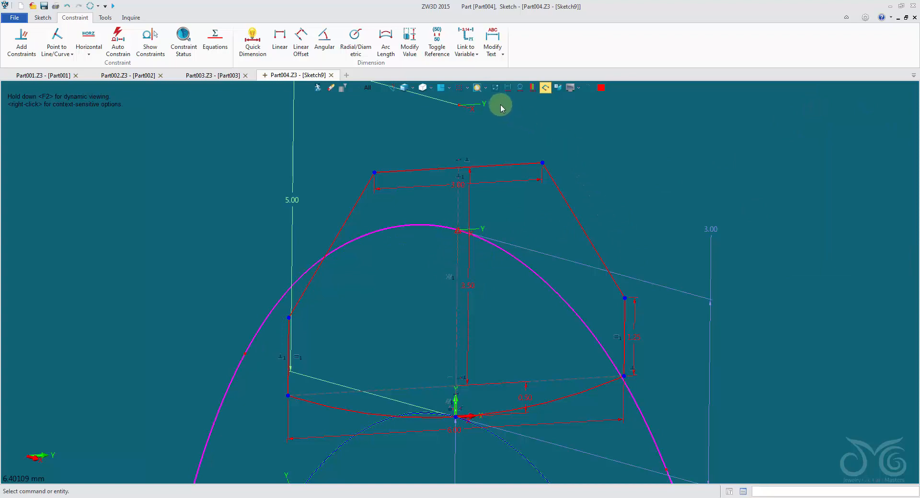
Hide the geometry outside the active sketch so only the shank profile and its reference point are displayed.
click(496, 88)
scroll(515, 203, up, 5)
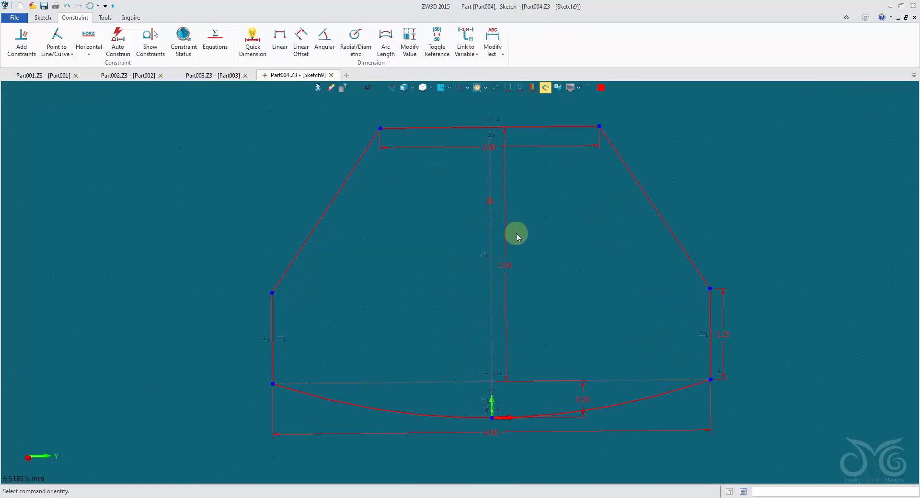
scroll(527, 197, down, 1)
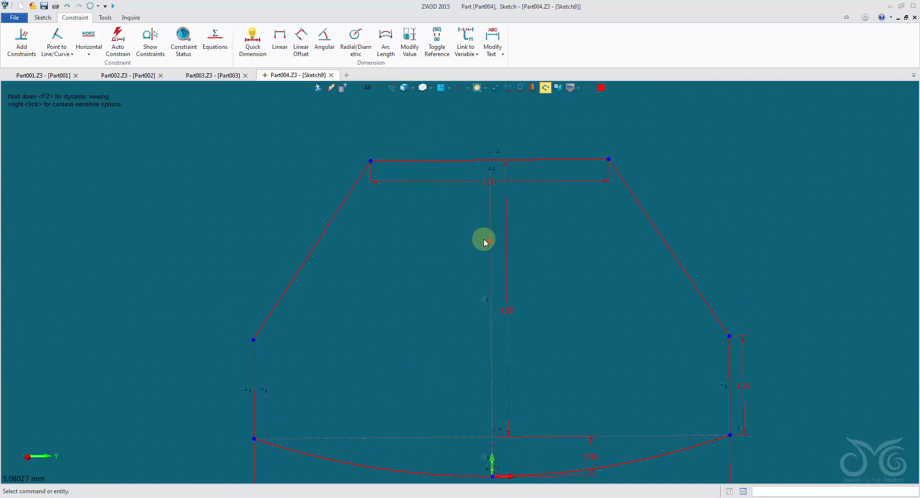
scroll(487, 240, down, 1)
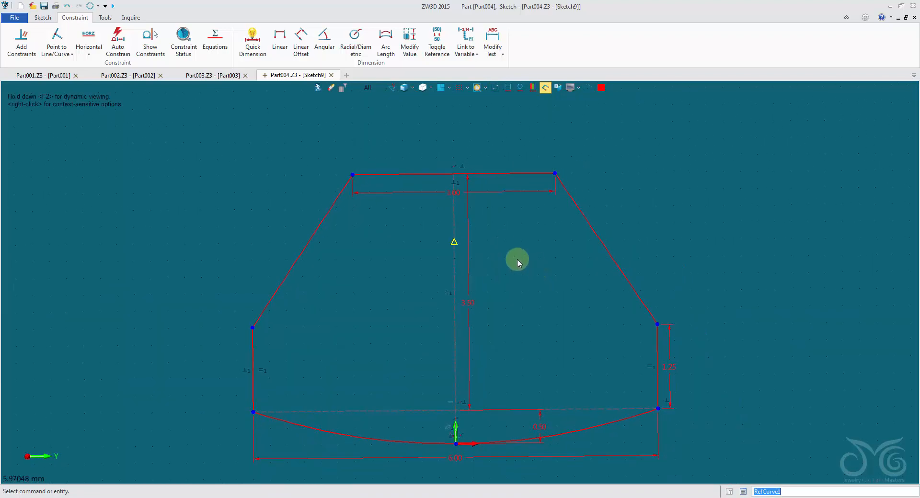
Delete the vertical height dimension of the 12 o'clock shank profile and pull its top line slightly downward.
click(470, 260)
key(Delete)
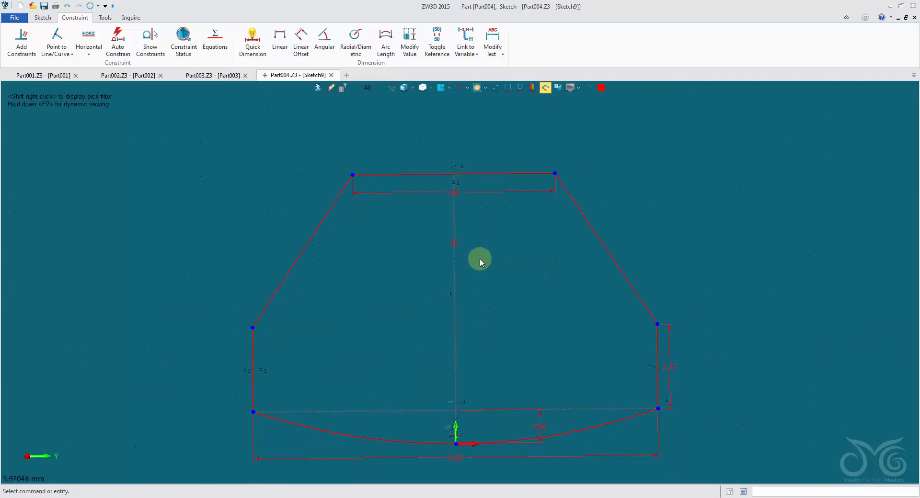
mouse_move(465, 174)
mouse_down()
mouse_move(462, 224)
mouse_move(458, 150)
mouse_move(457, 190)
mouse_up()
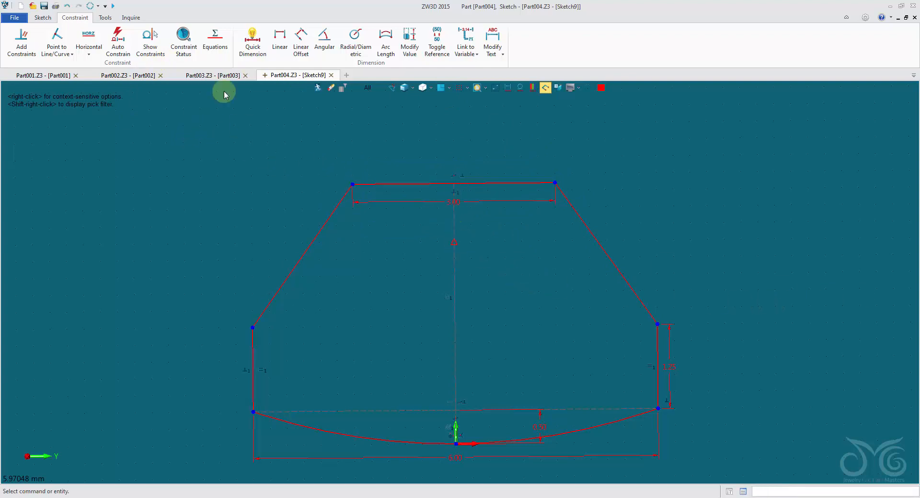
Constrain the reference point as the midpoint between the two endpoints of the profile's top line with Point to Midpoint.
click(57, 54)
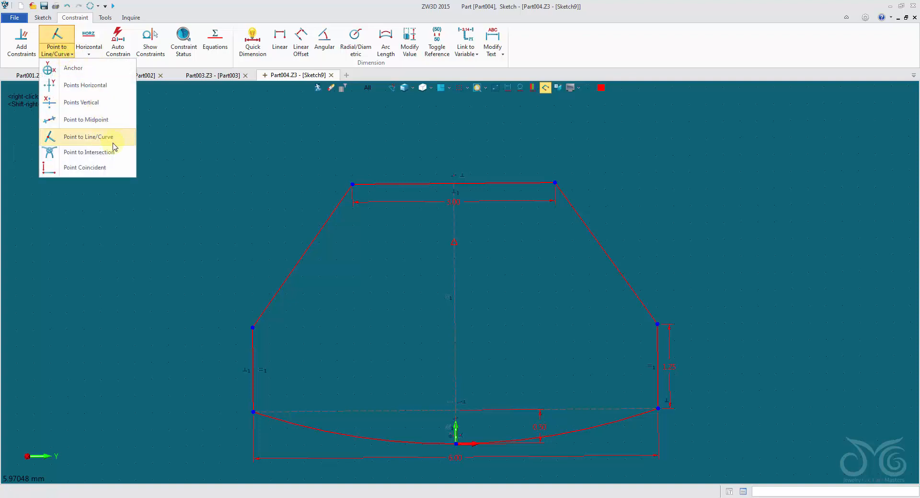
click(114, 125)
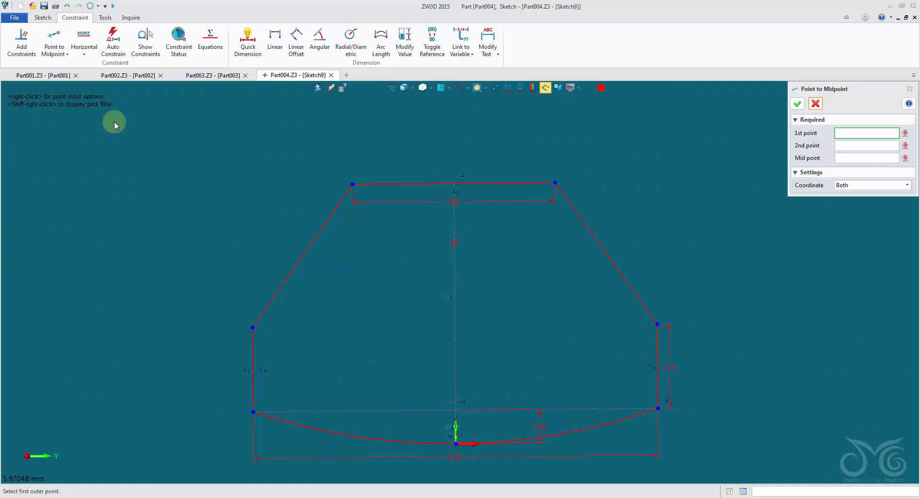
click(353, 184)
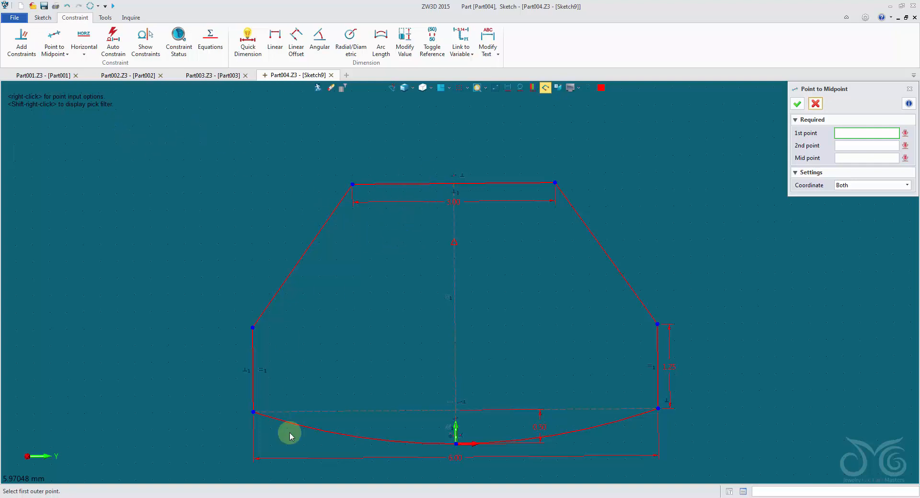
click(61, 56)
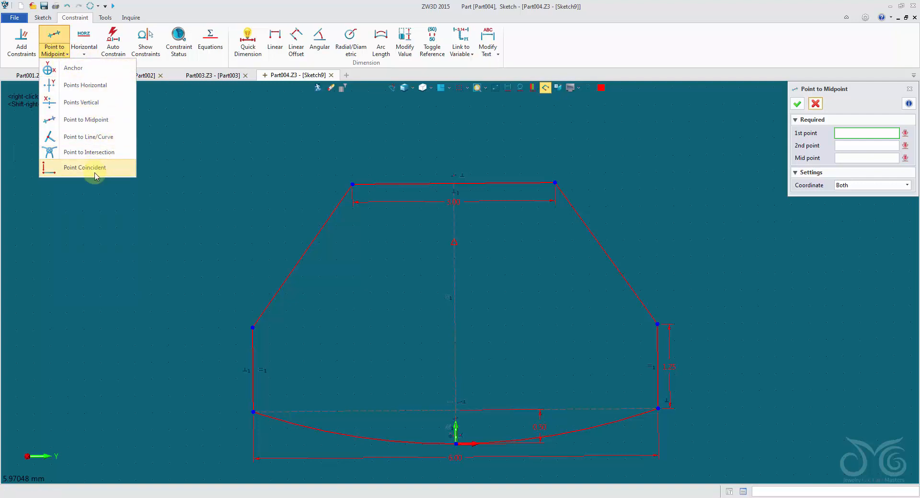
click(113, 123)
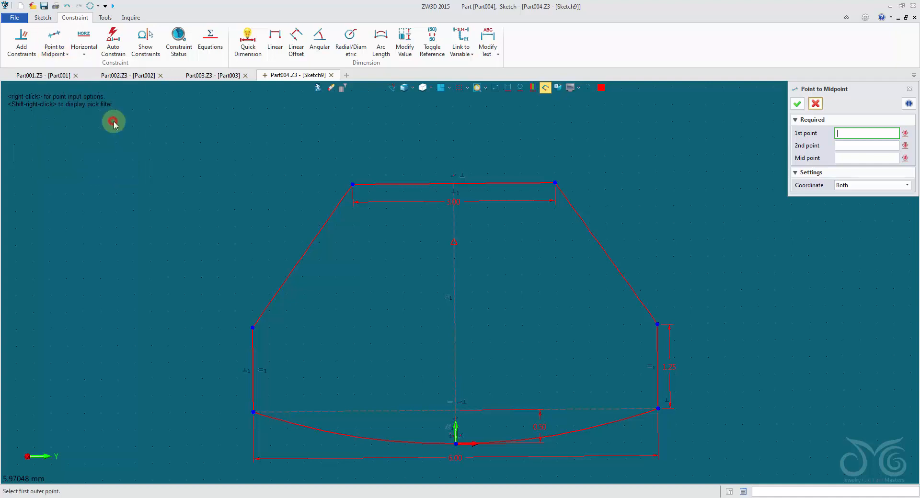
click(353, 184)
click(549, 180)
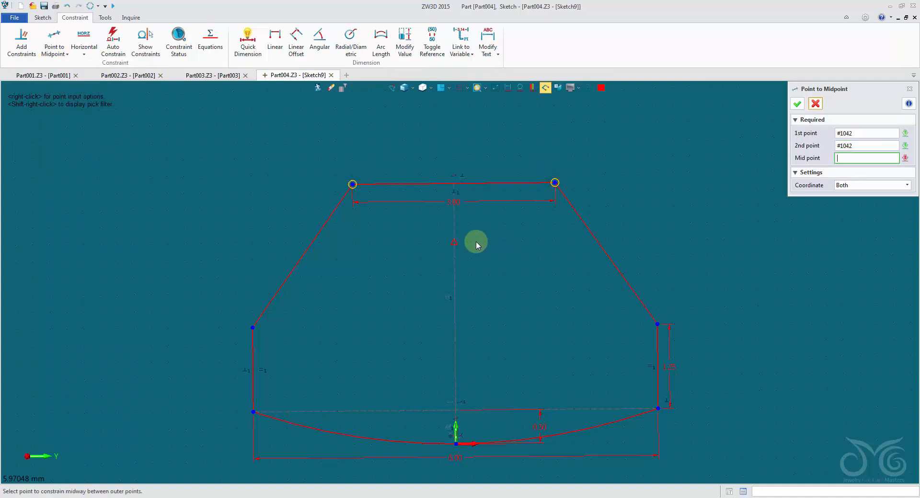
click(457, 243)
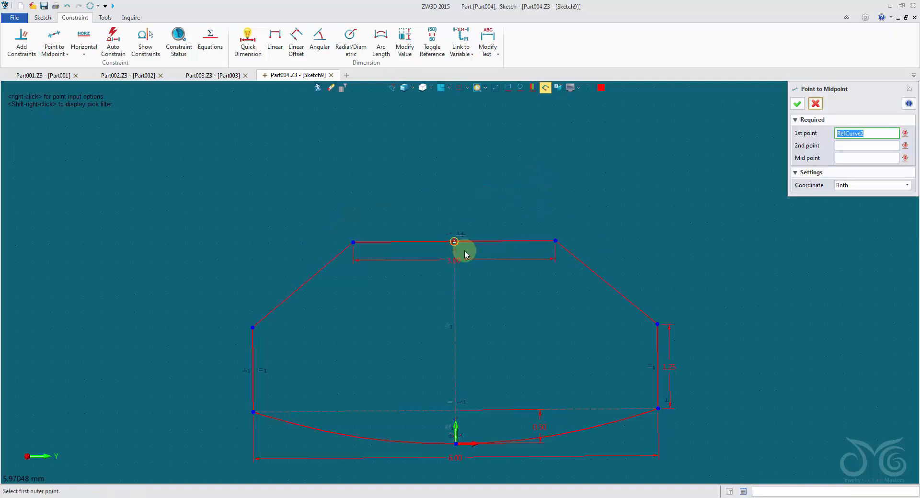
click(814, 104)
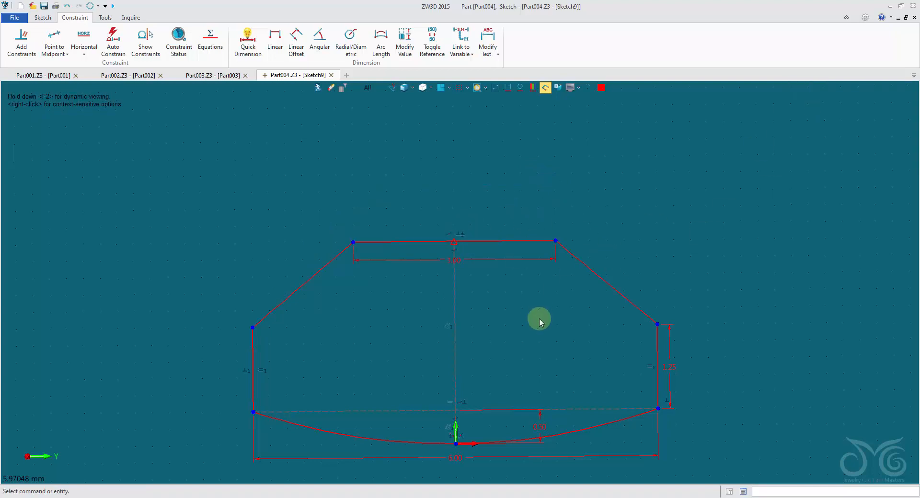
Exit the sketch, set the pick filter to Dimension, and set the outer path's height dimension at 12 o'clock to 4.0 mm.
click(317, 88)
mouse_move(481, 215)
right_down()
mouse_move(777, 226)
mouse_move(777, 203)
mouse_move(755, 297)
mouse_move(667, 319)
mouse_move(590, 216)
mouse_move(452, 189)
mouse_move(689, 249)
mouse_move(623, 206)
right_up()
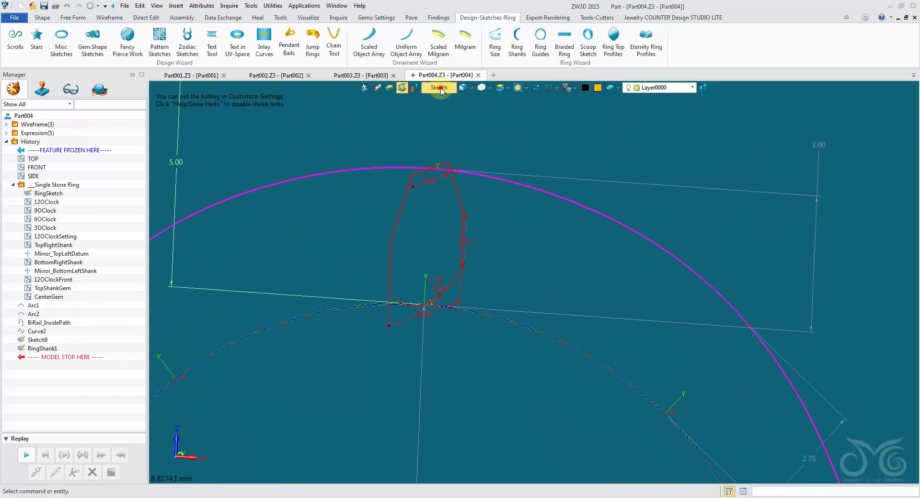
click(440, 88)
click(466, 135)
mouse_move(466, 135)
right_down()
mouse_move(591, 166)
mouse_move(560, 214)
right_up()
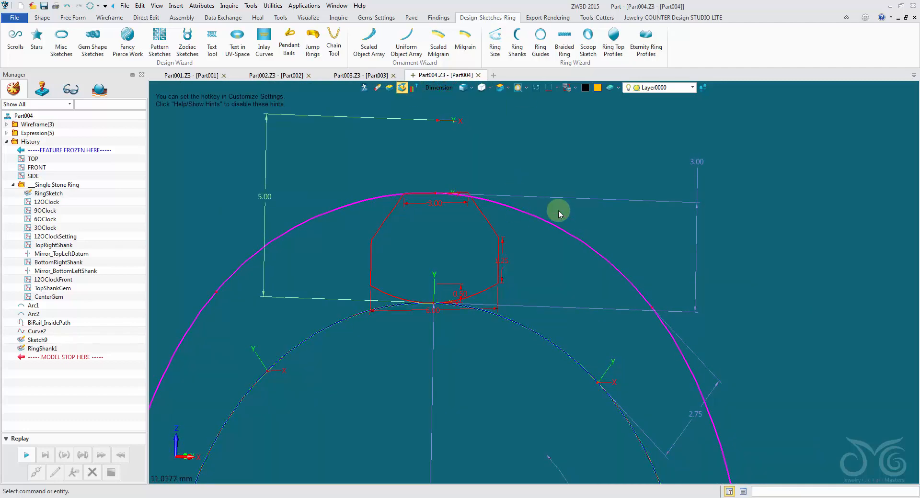
double_click(697, 215)
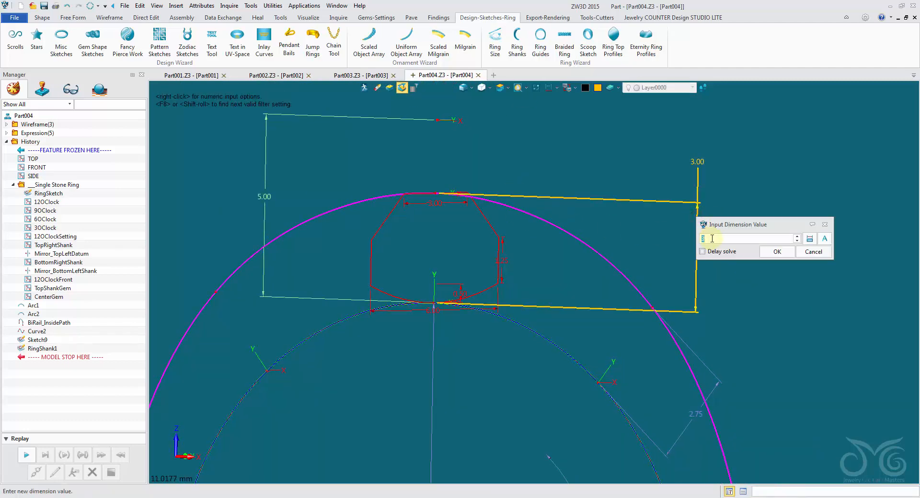
text(4.0)
click(773, 254)
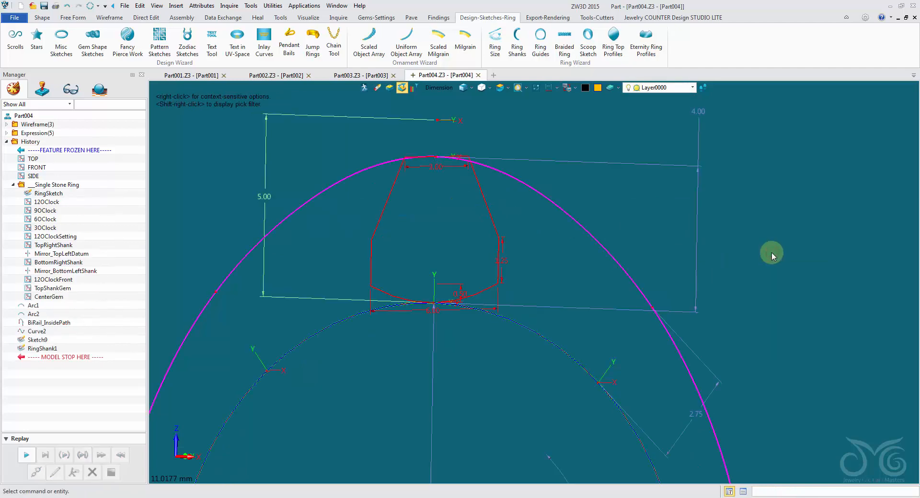
Set the pick filter to Sketch and open the 6 o'clock shank profile sketch for editing.
right_drag(457, 262, 713, 166)
scroll(483, 227, down, 2)
scroll(769, 171, down, 6)
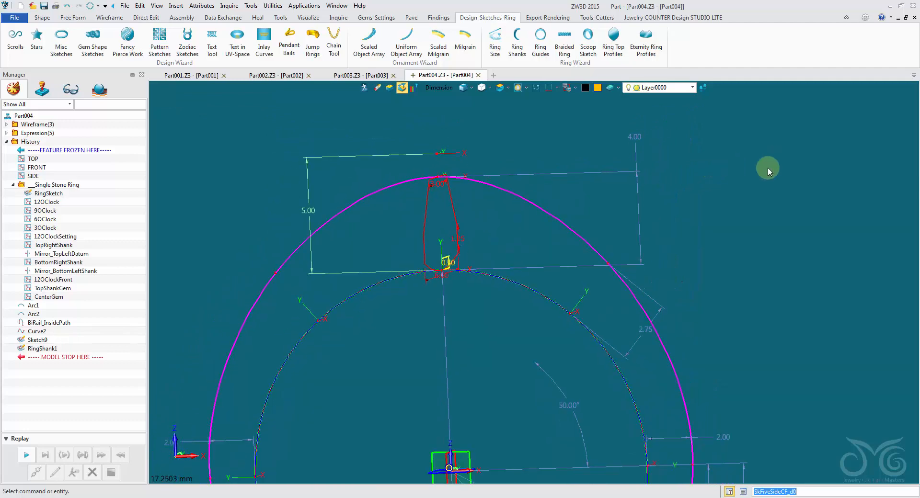
middle_drag(762, 185, 658, 246)
right_drag(658, 246, 583, 264)
scroll(583, 264, up, 5)
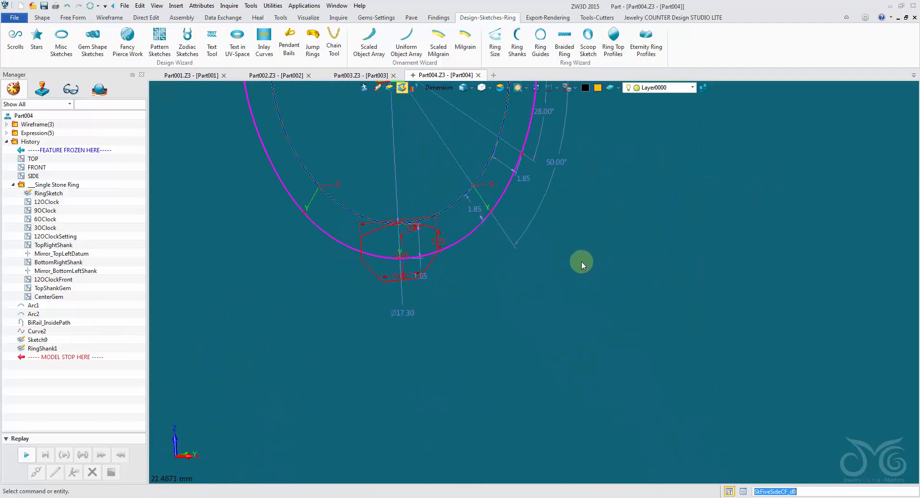
click(437, 89)
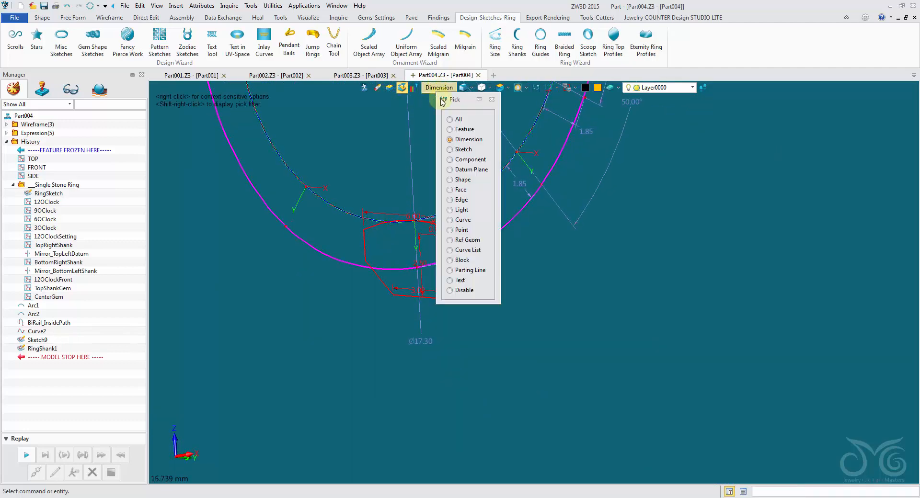
click(464, 150)
double_click(362, 248)
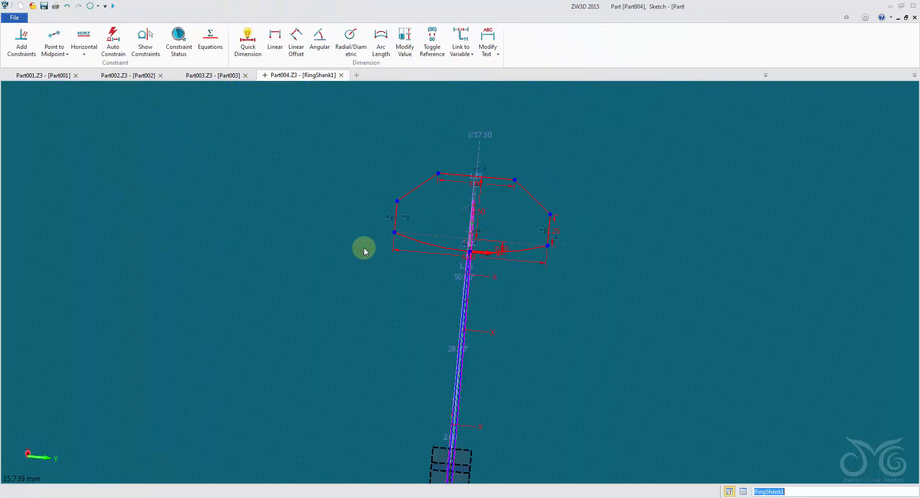
Add a construction reference point where the magenta outer curve intersects the 6 o'clock sketch plane, and hide the geometry outside the sketch.
right_click(702, 151)
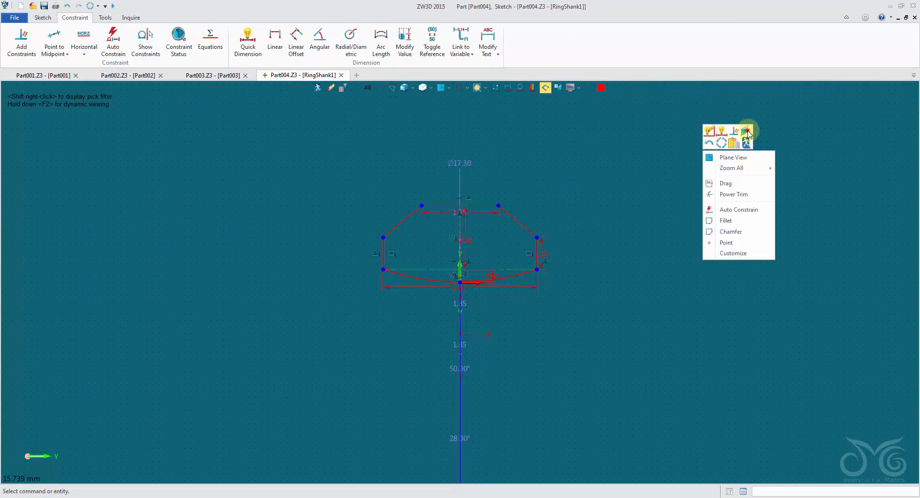
click(747, 131)
right_drag(686, 143, 372, 92)
scroll(549, 146, up, 3)
click(372, 91)
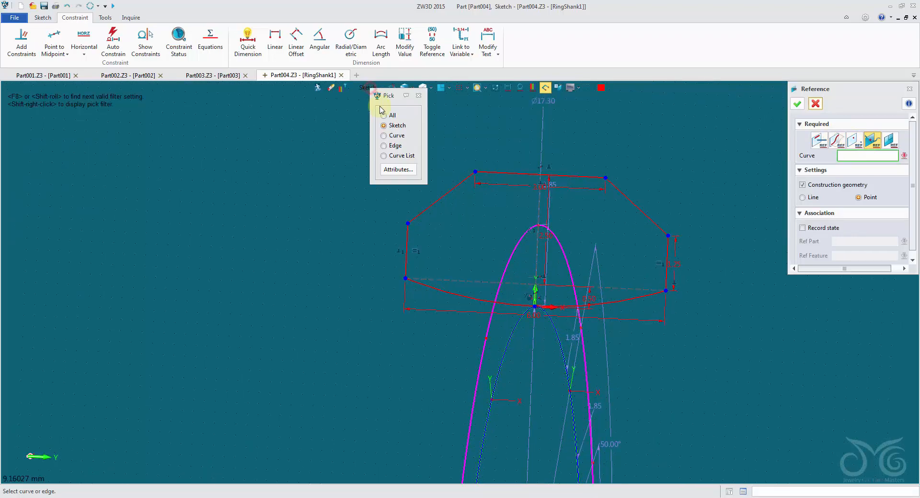
click(391, 138)
click(523, 238)
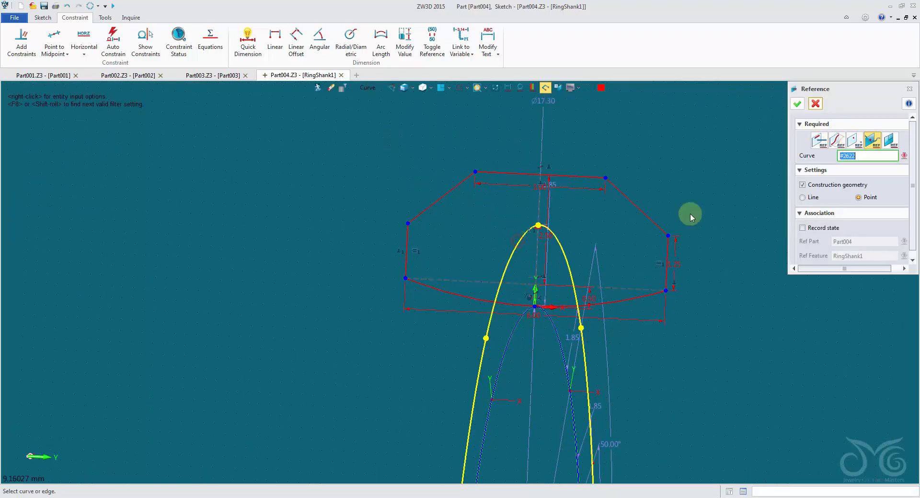
click(814, 104)
click(496, 87)
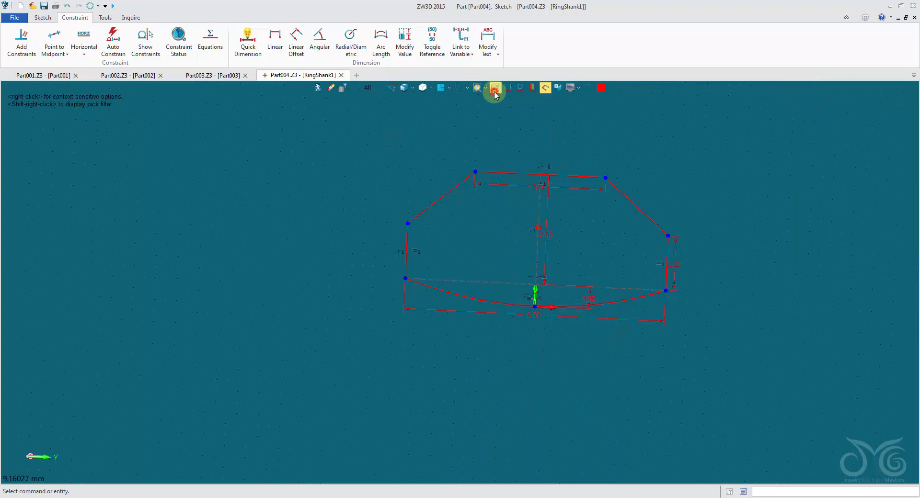
Toggle the vertical height dimension of the 6 o'clock profile's top line to a reference dimension.
scroll(491, 109, up, 5)
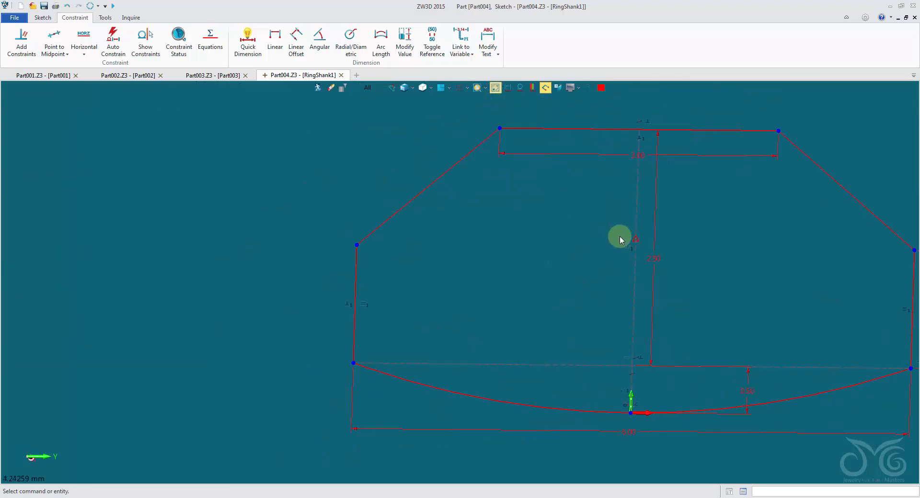
click(441, 89)
scroll(460, 115, down, 4)
scroll(465, 113, up, 8)
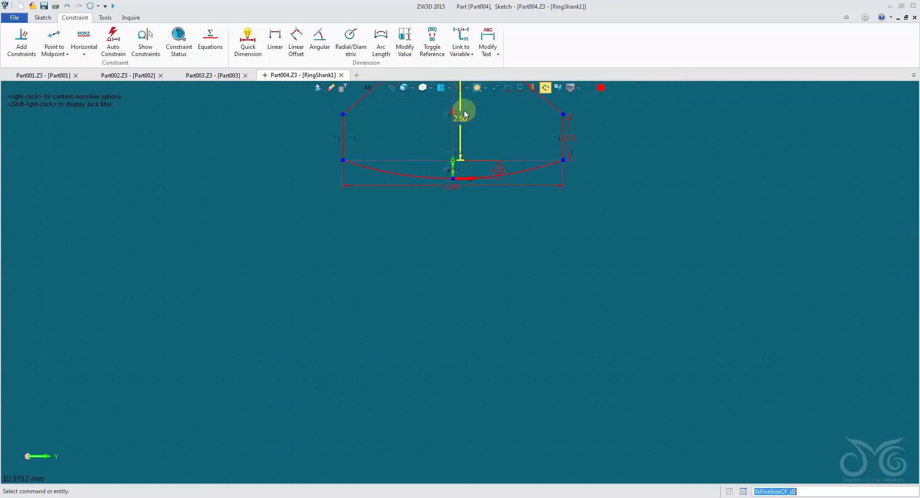
middle_drag(484, 124, 534, 259)
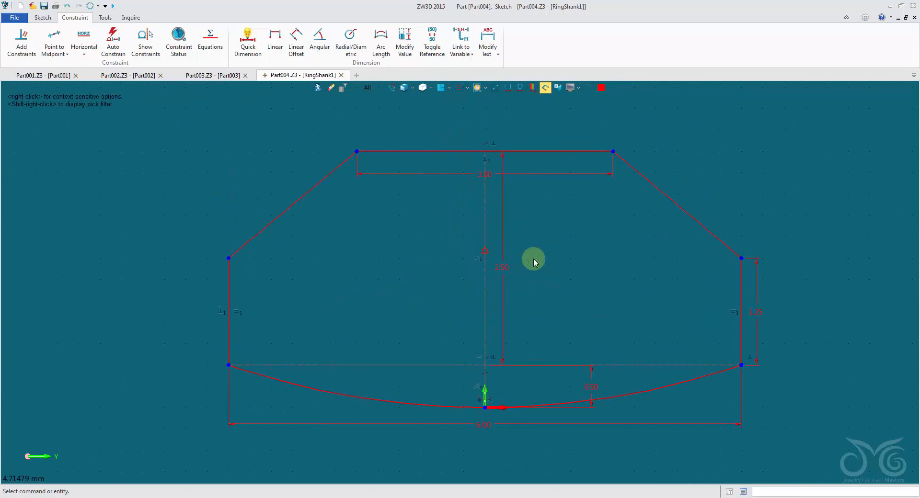
right_click(505, 229)
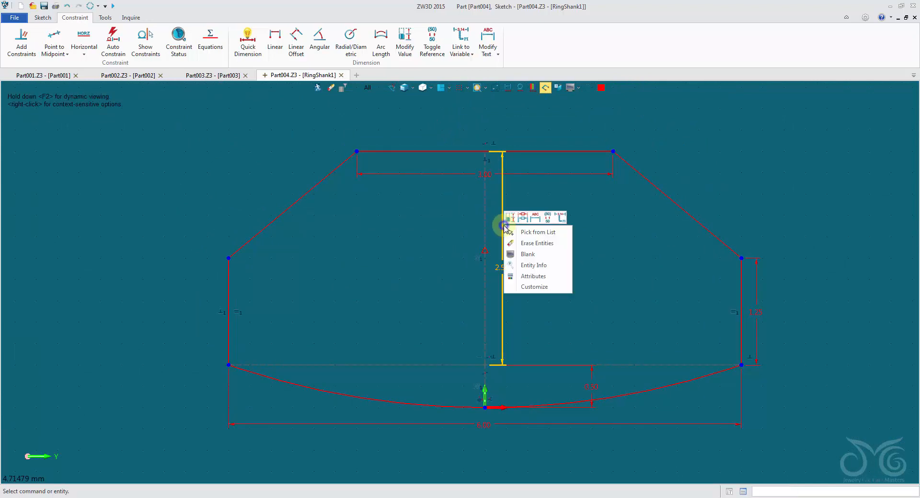
click(547, 219)
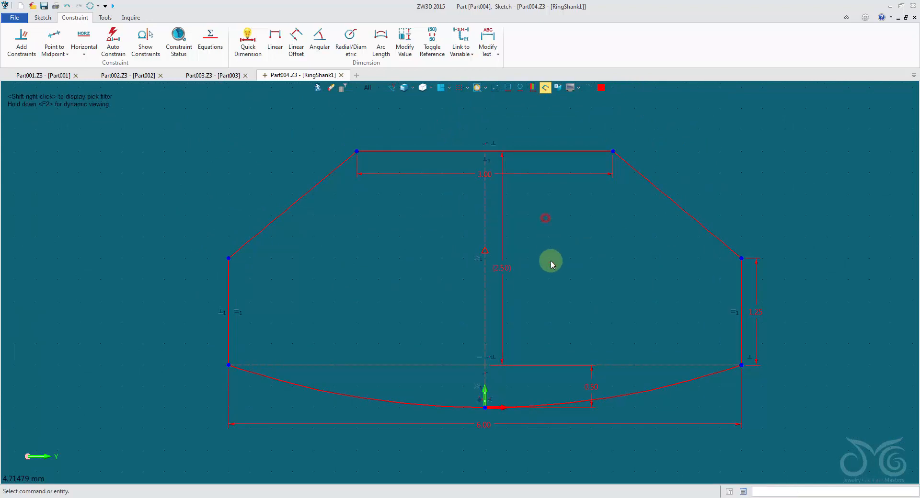
click(454, 151)
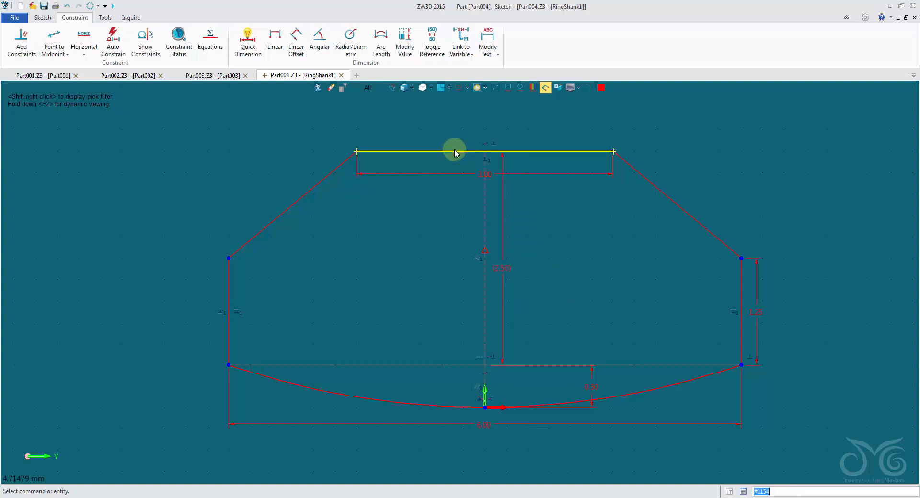
click(453, 152)
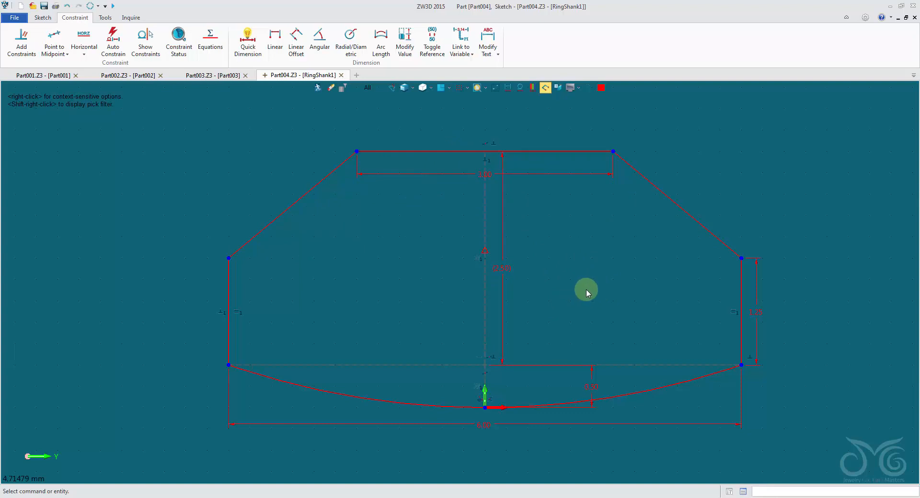
Constrain the reference point as the midpoint between the endpoints of the 6 o'clock profile's top line.
click(54, 36)
click(357, 152)
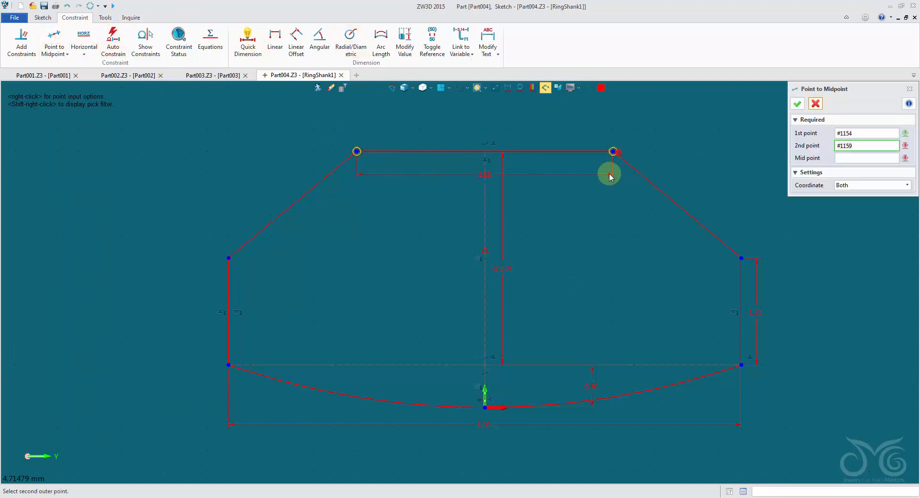
click(486, 250)
click(798, 104)
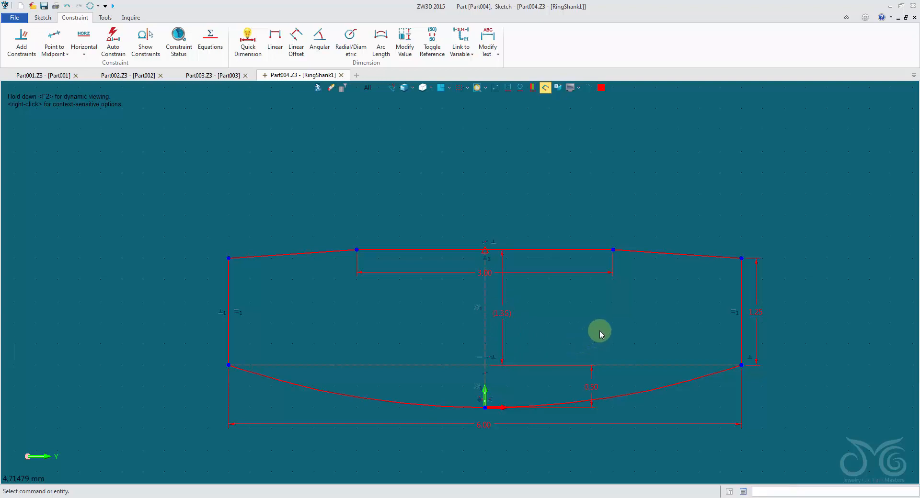
Set the 6 o'clock profile's side height to half the central reference height, SkFiveSideCF_d2/2, and exit the sketch.
right_click(759, 309)
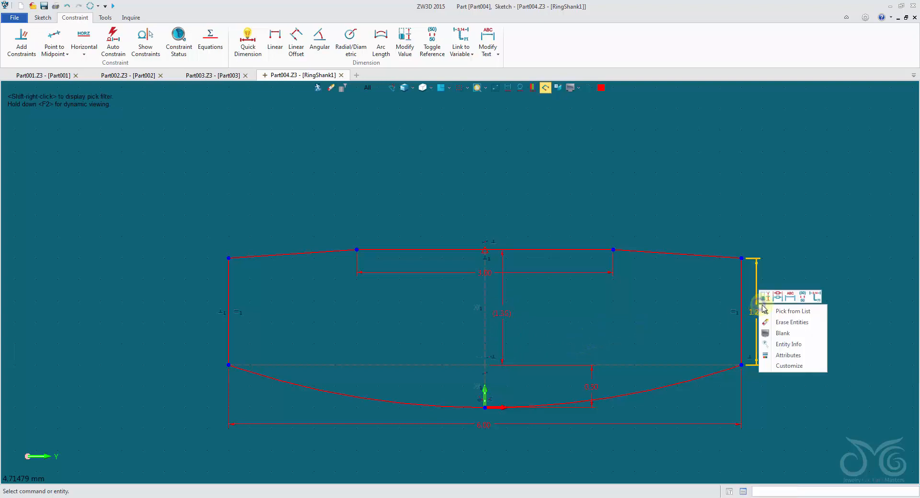
click(765, 297)
text(-0.75)
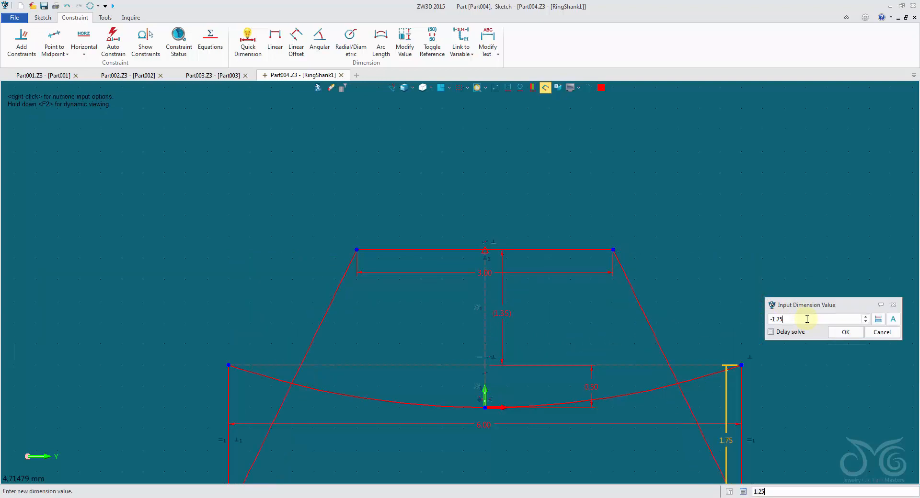
scroll(808, 319, up, 3)
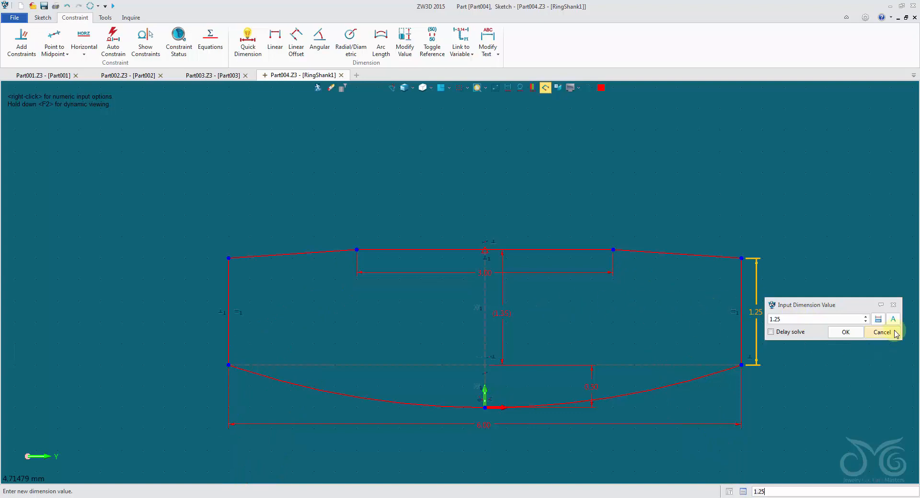
double_click(820, 319)
key(BackSpace)
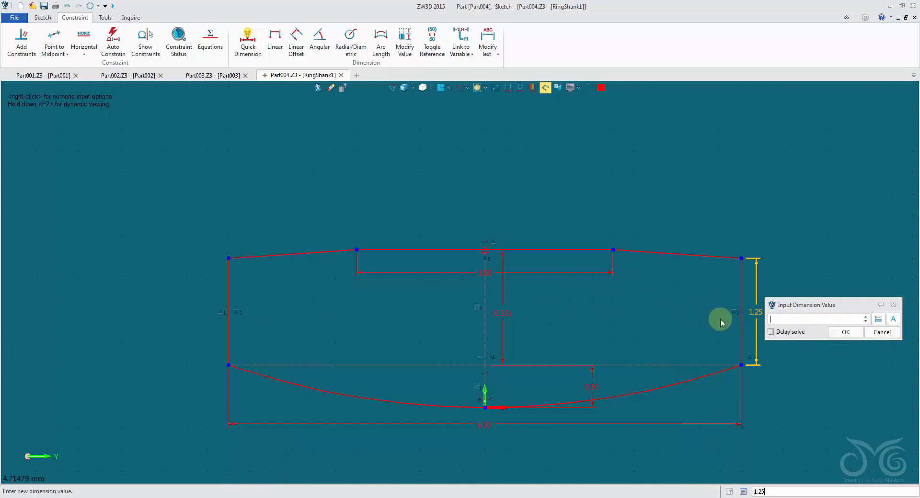
click(880, 320)
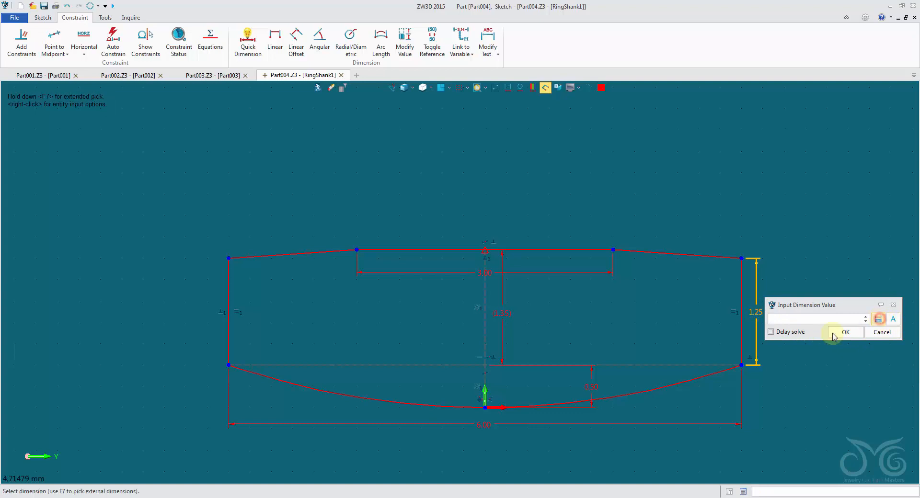
click(507, 316)
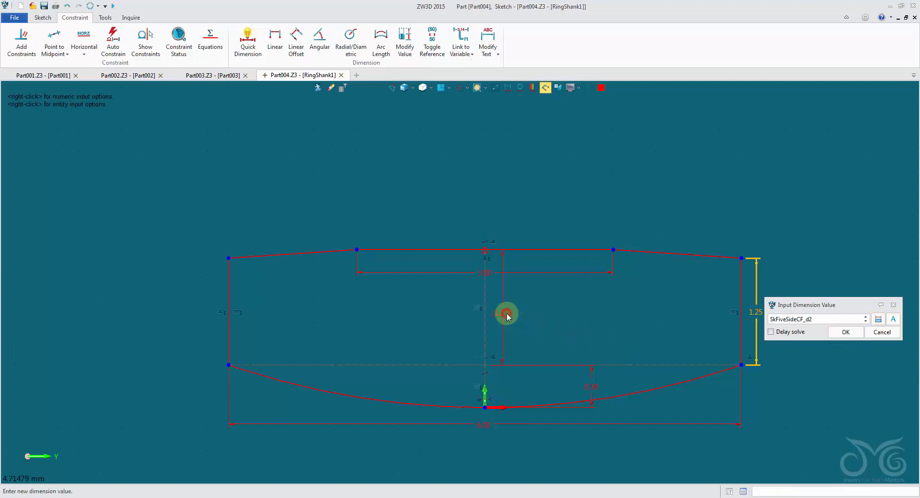
click(827, 318)
text(/2)
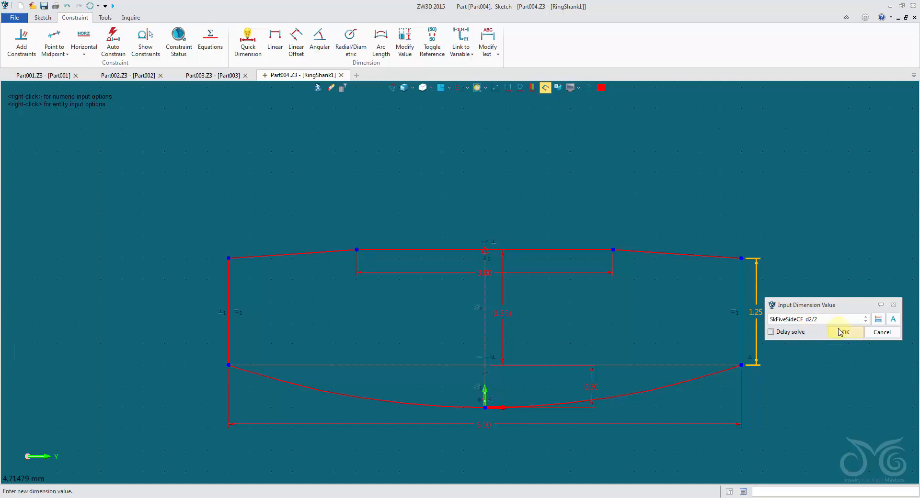
click(843, 333)
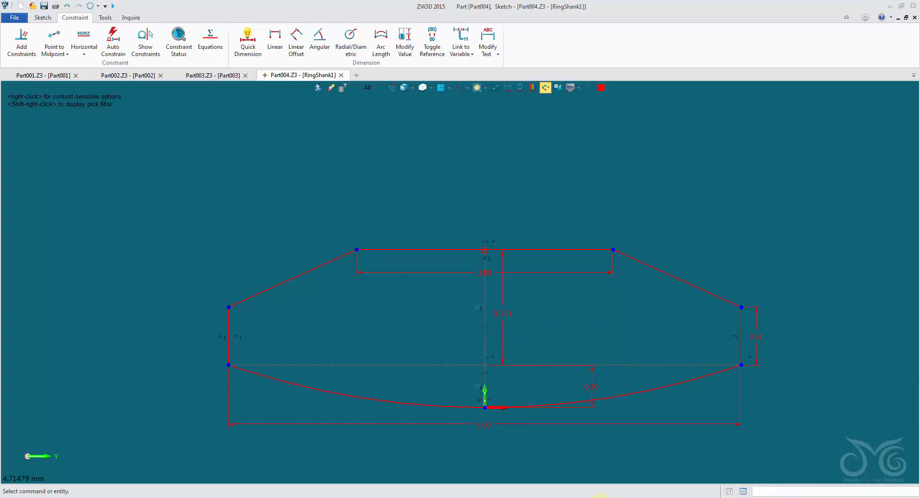
click(317, 88)
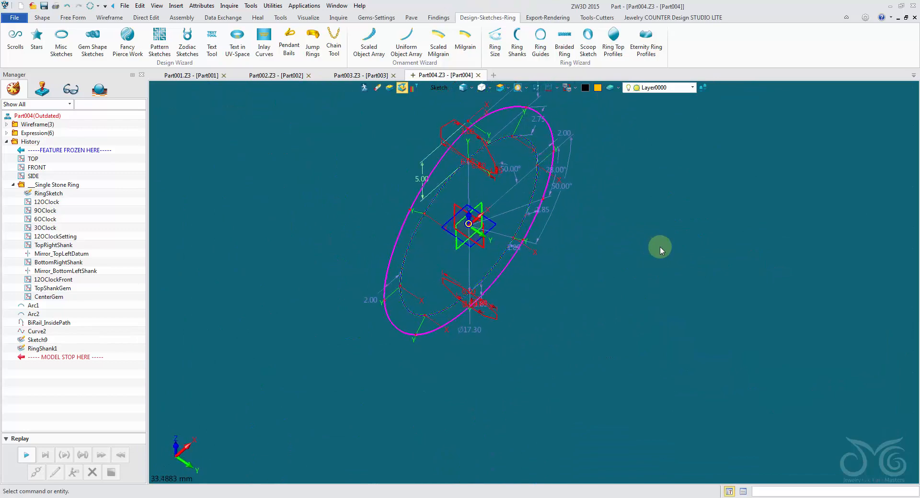
Start a Bi Rail Loft with the magenta outer curve as first path and the inner ring curve list as second path.
right_drag(660, 246, 589, 254)
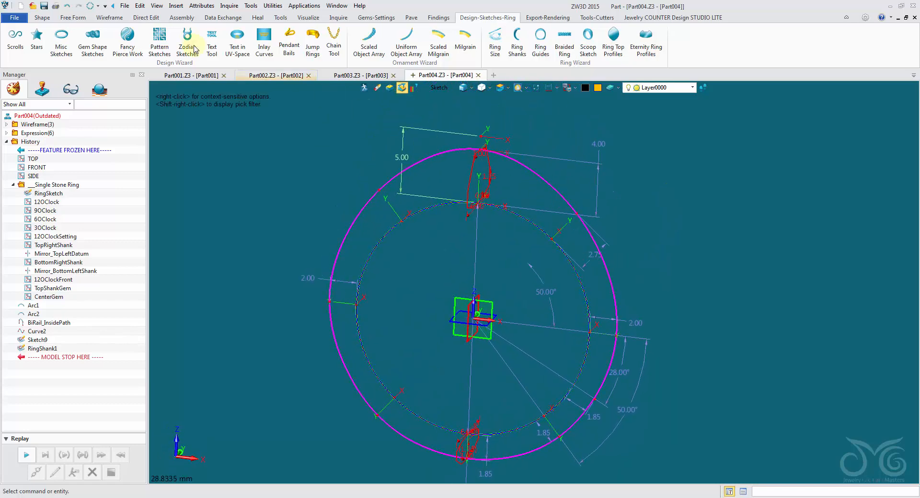
click(42, 17)
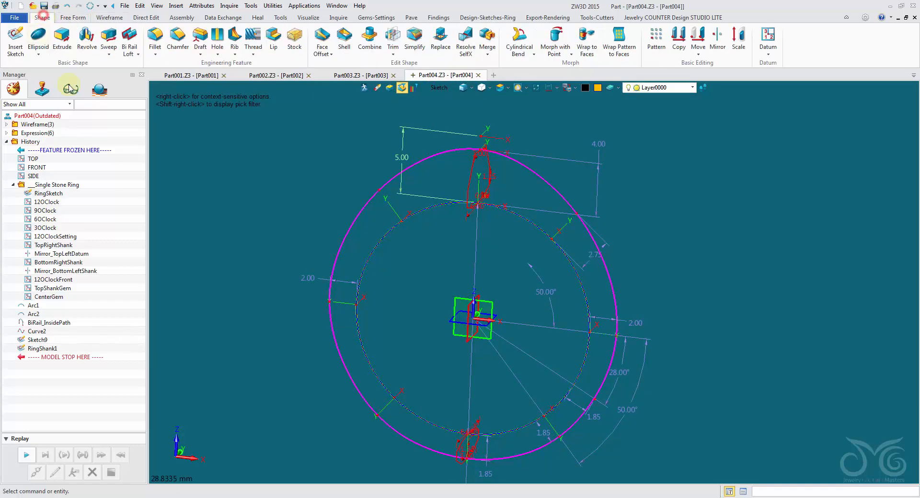
click(129, 38)
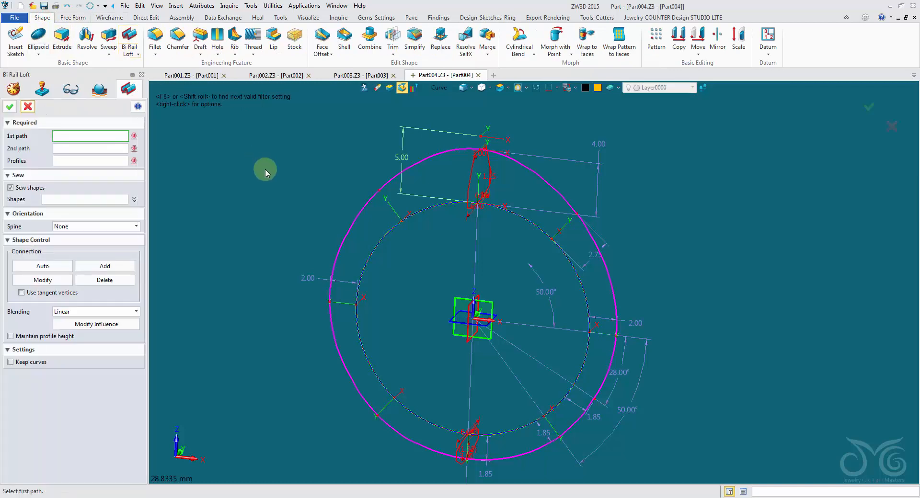
click(457, 149)
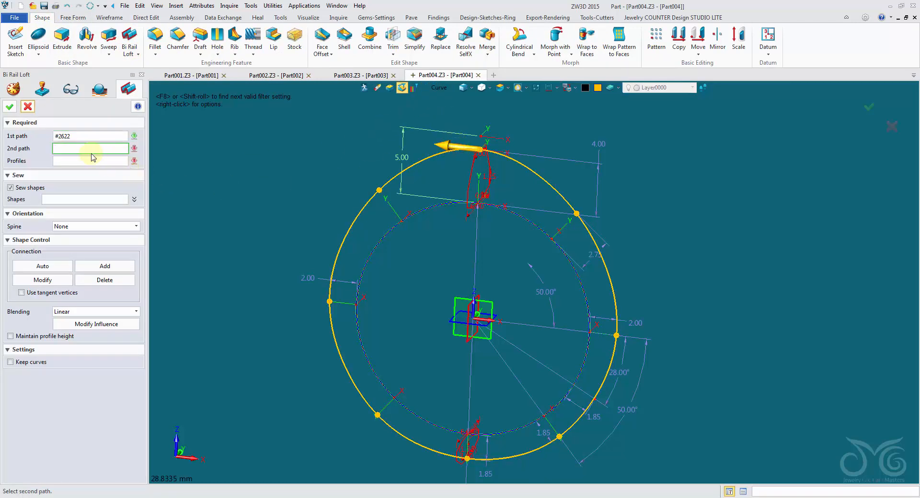
click(439, 88)
click(462, 158)
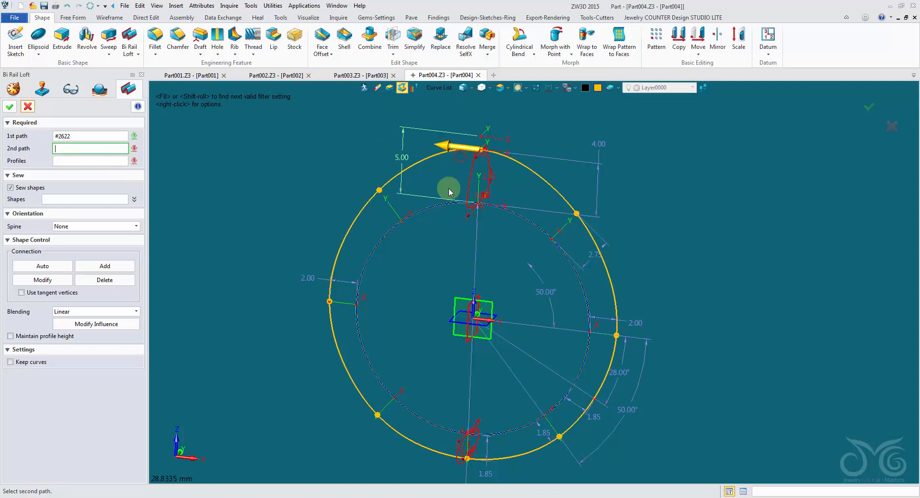
click(455, 201)
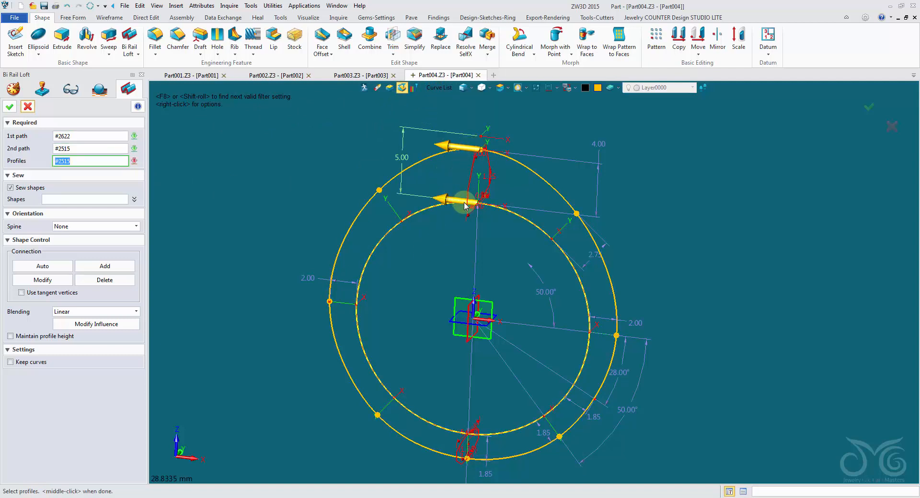
Pick the 12 o'clock and 6 o'clock sketches as the Bi Rail Loft profiles and create the ring shank.
click(437, 88)
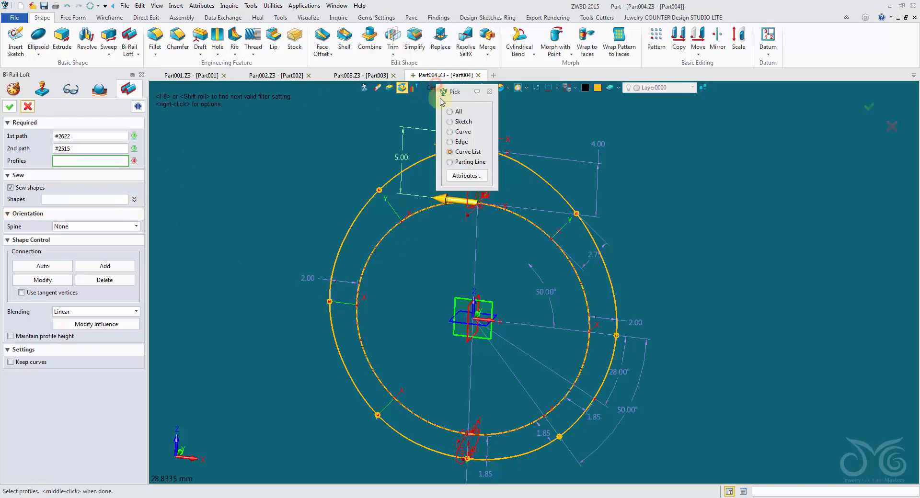
click(458, 122)
right_drag(459, 113, 522, 98)
click(438, 194)
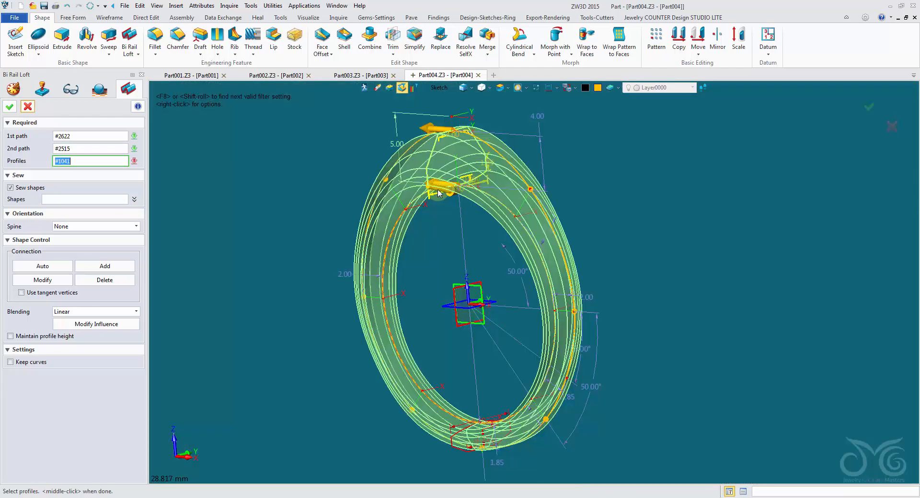
middle_click(437, 192)
scroll(436, 230, up, 3)
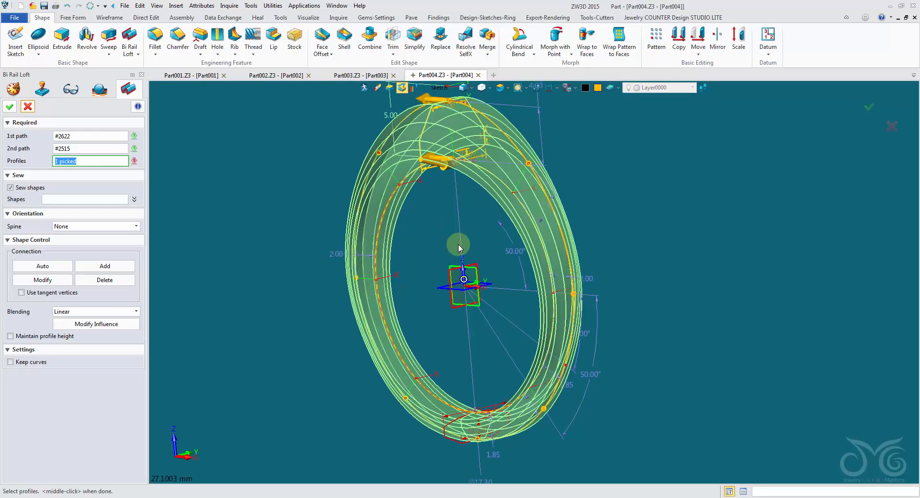
click(449, 422)
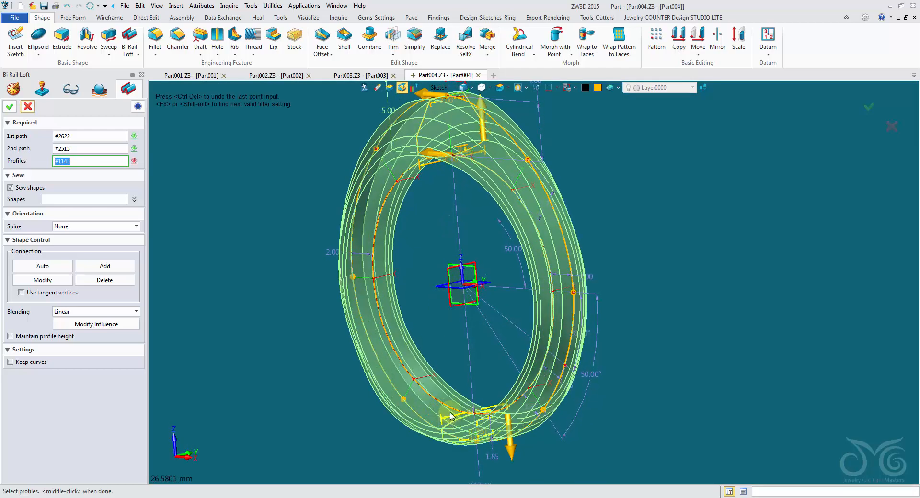
middle_click(434, 375)
click(429, 160)
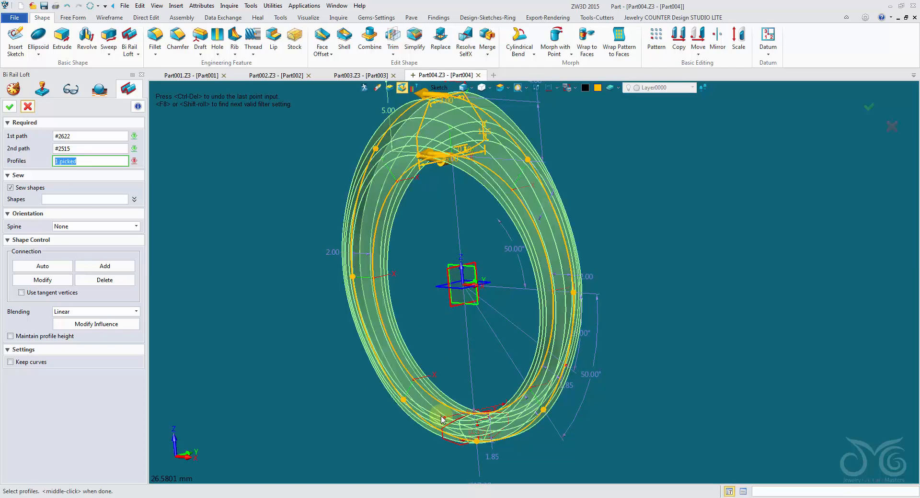
middle_click(446, 424)
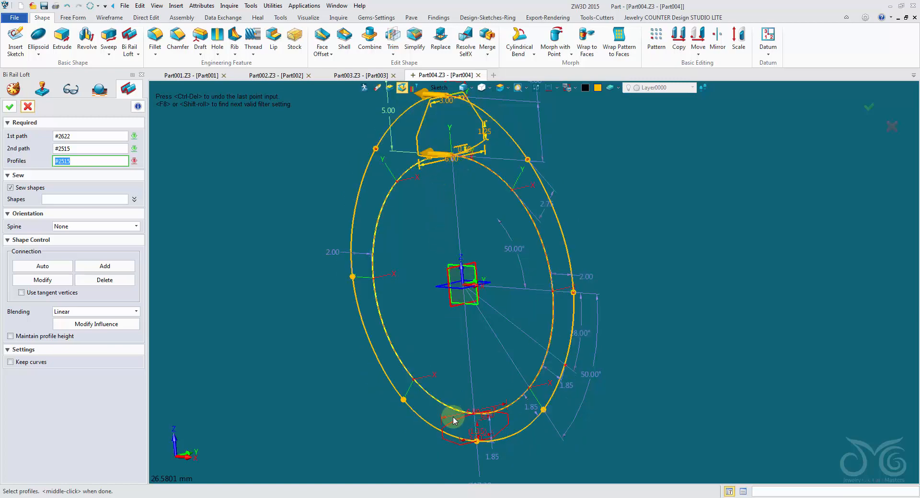
click(454, 422)
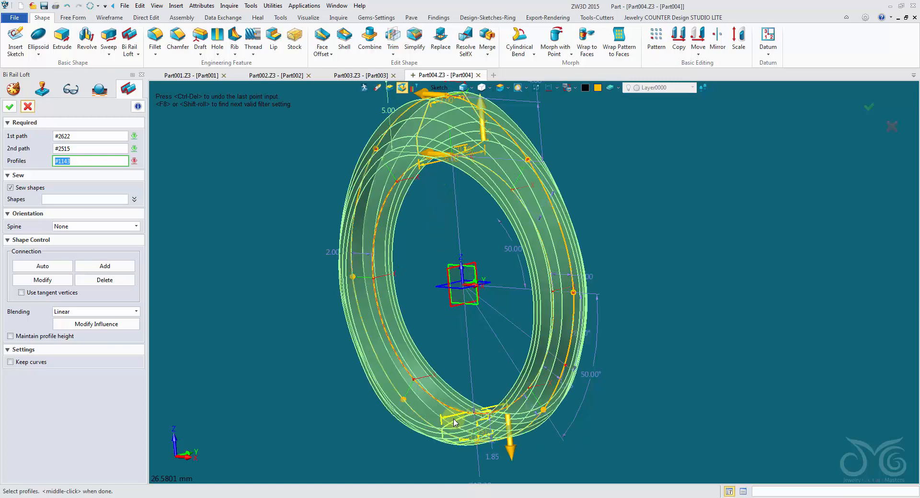
click(455, 423)
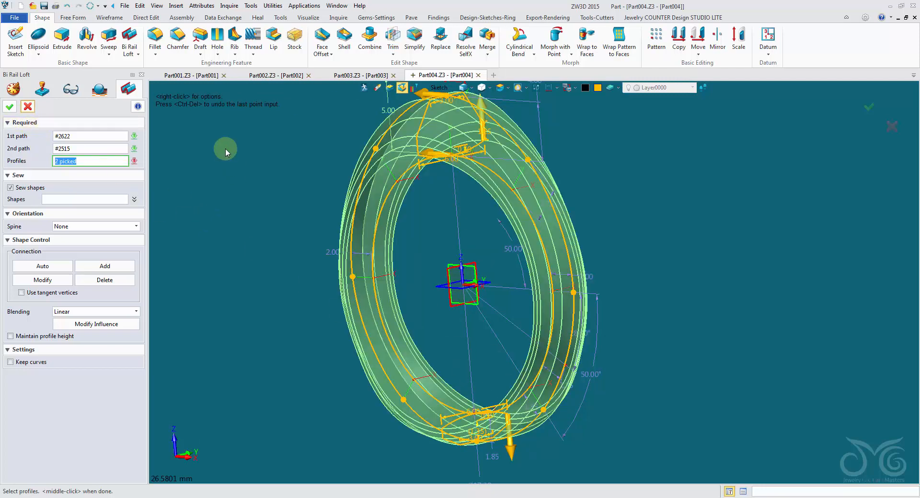
click(8, 108)
Hide the RingSketch and its dimensions to inspect the lofted ring shank.
right_drag(295, 263, 235, 234)
right_click(54, 203)
click(96, 195)
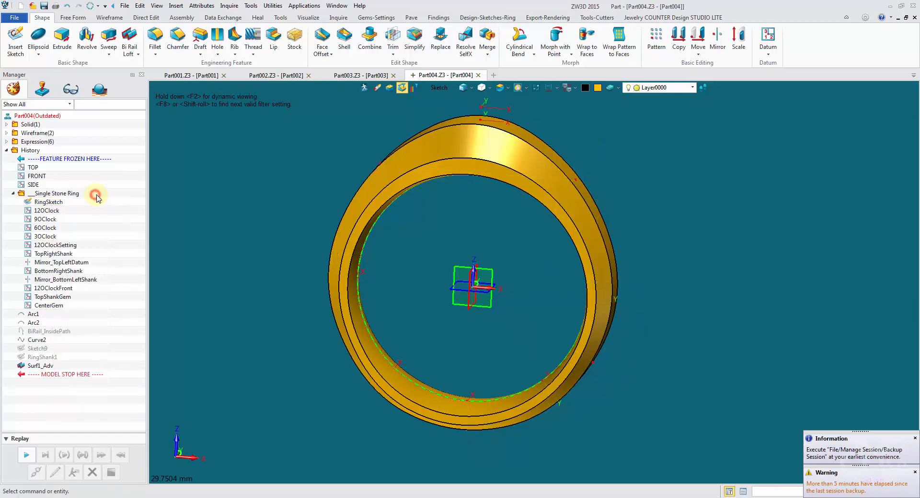
scroll(240, 269, down, 2)
right_drag(240, 283, 248, 239)
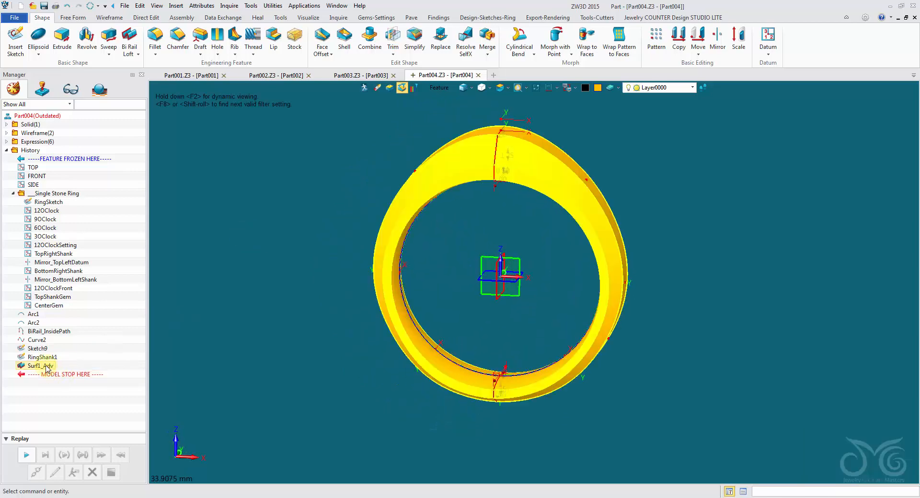
Redefine the Bi Rail Loft feature so that its path and profile curves are kept.
right_click(47, 366)
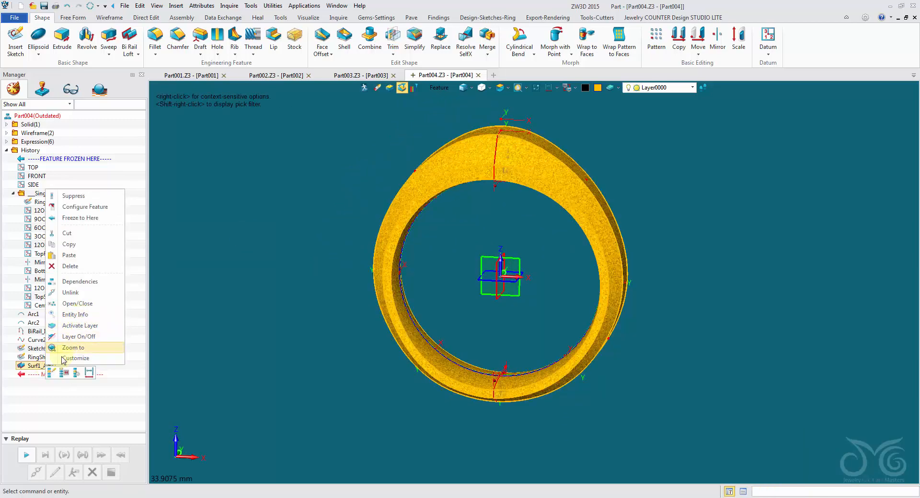
click(51, 373)
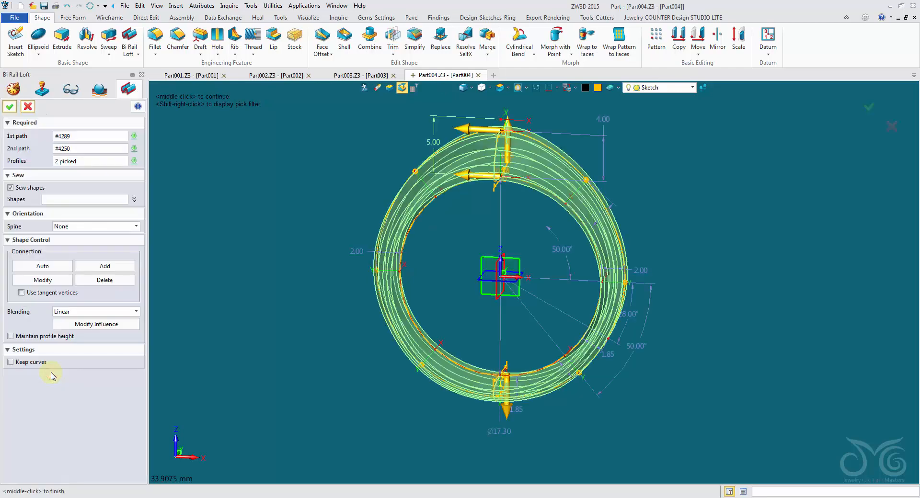
click(10, 107)
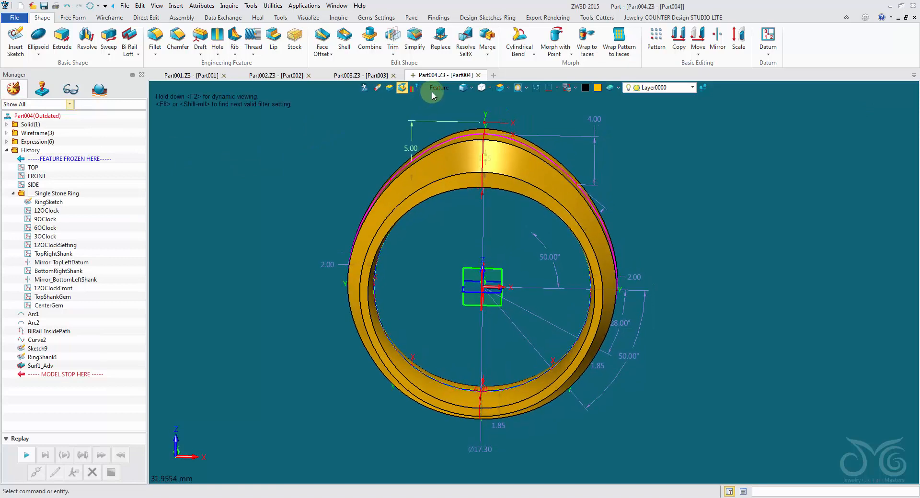
Set the pick filter to Shape and hide the lofted ring solid.
click(434, 95)
click(459, 179)
click(456, 178)
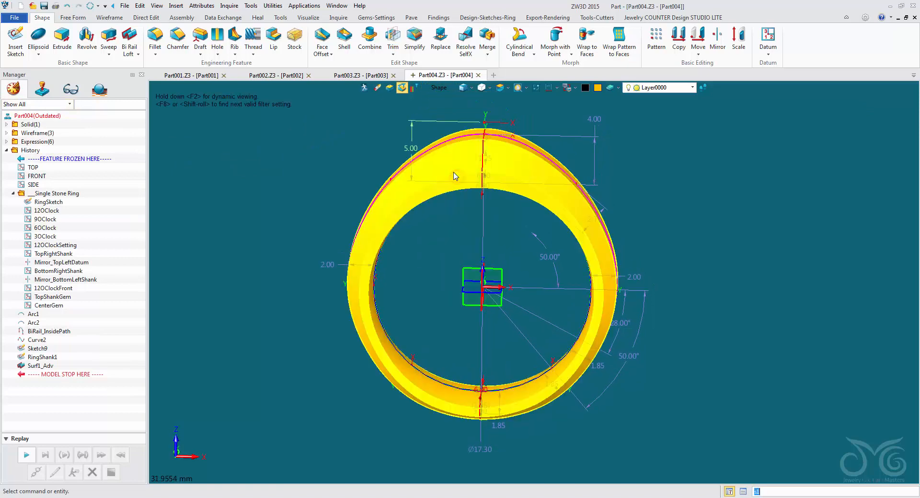
click(568, 87)
click(585, 101)
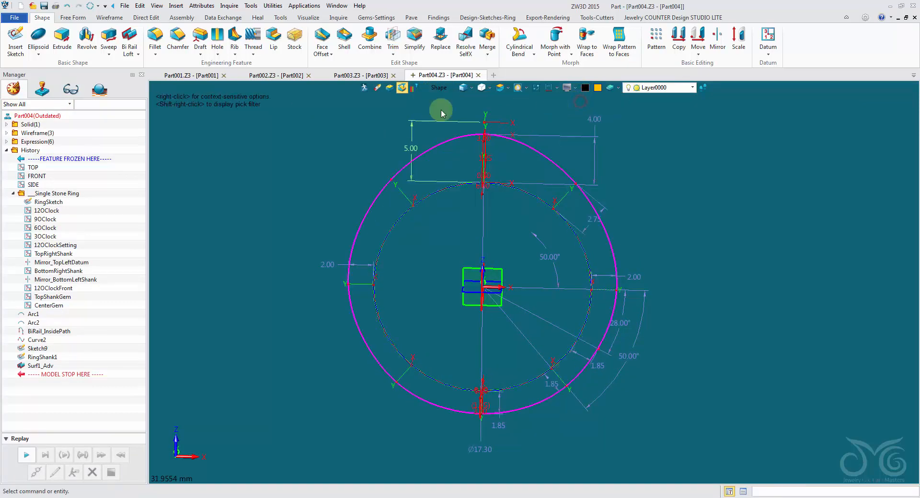
Start a Drive Curve Loft and pick the inner ring path as a curve list for the drive curve.
click(127, 53)
click(152, 86)
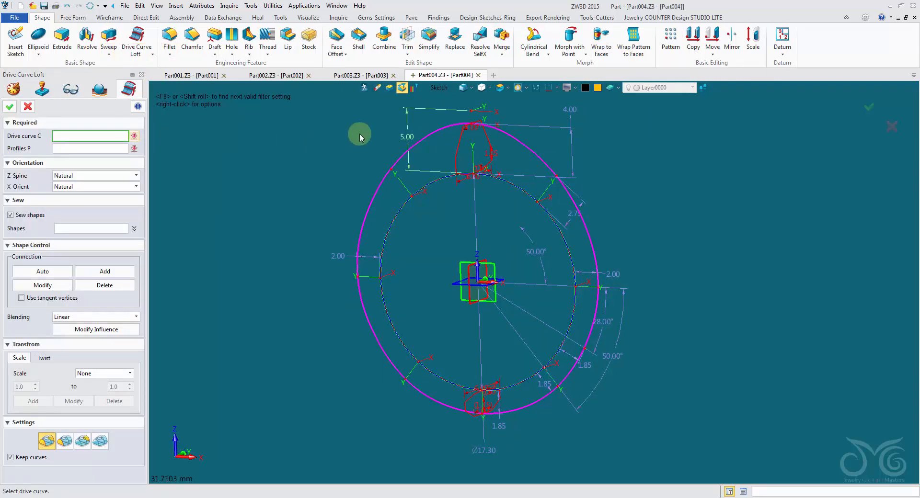
click(438, 89)
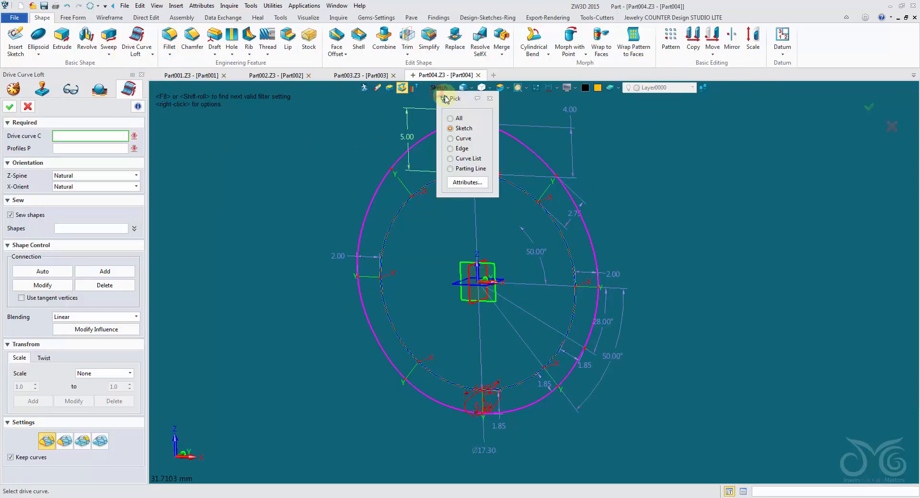
click(467, 158)
click(451, 177)
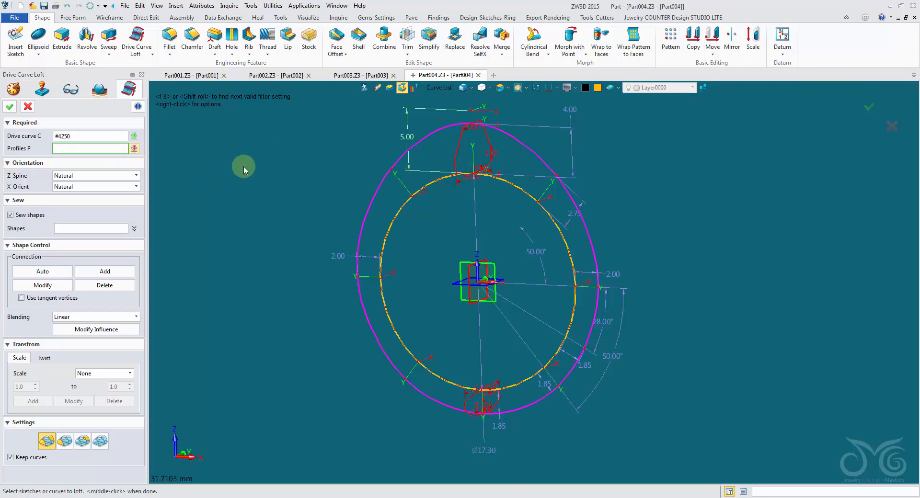
Restrict picking to sketches and complete the Drive Curve Loft with the 12 and 6 o'clock profile sketches.
click(435, 91)
click(449, 127)
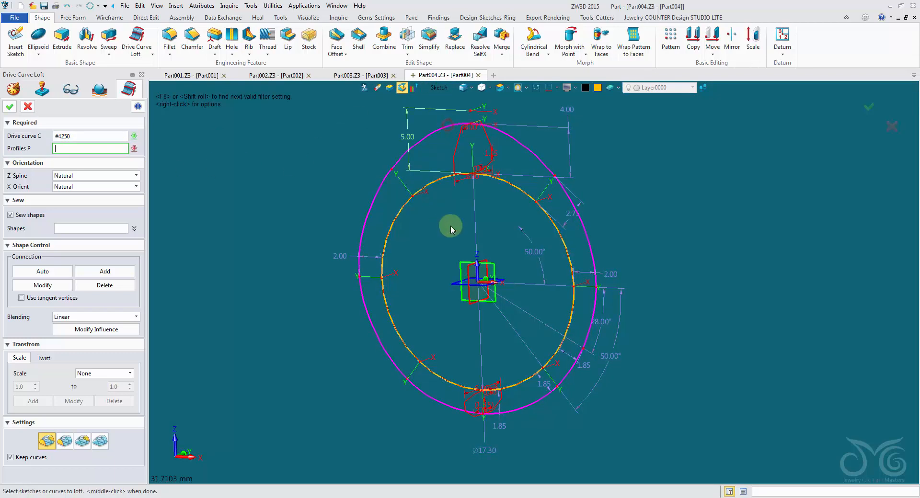
click(467, 182)
click(467, 396)
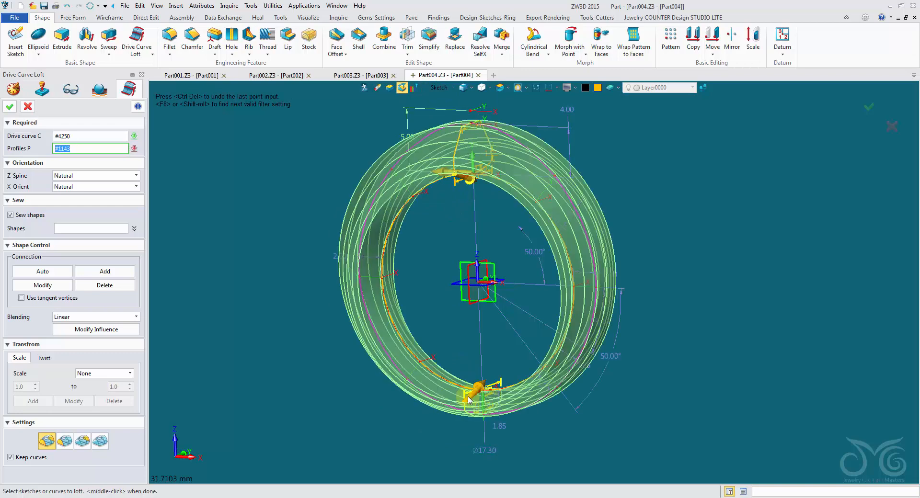
click(11, 108)
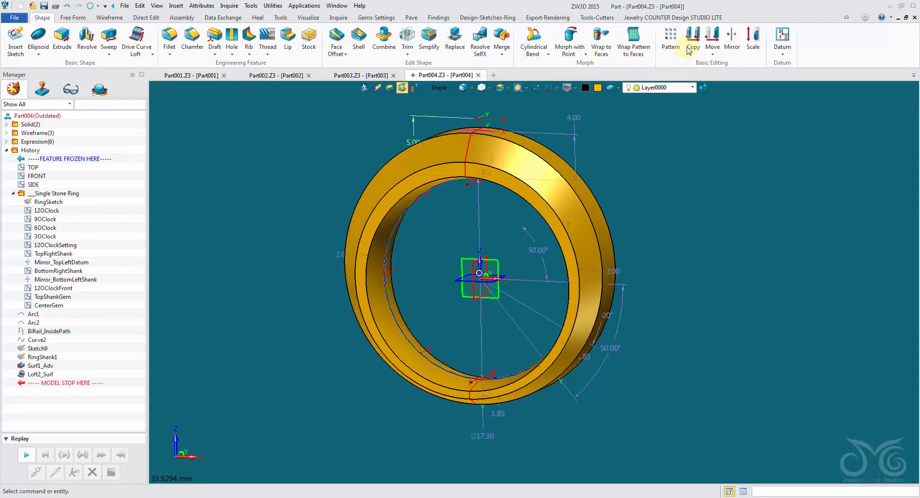
Move the Drive Curve Loft ring about 27.7 mm along the positive X axis, beside the ring paths.
click(713, 40)
click(560, 193)
middle_click(560, 193)
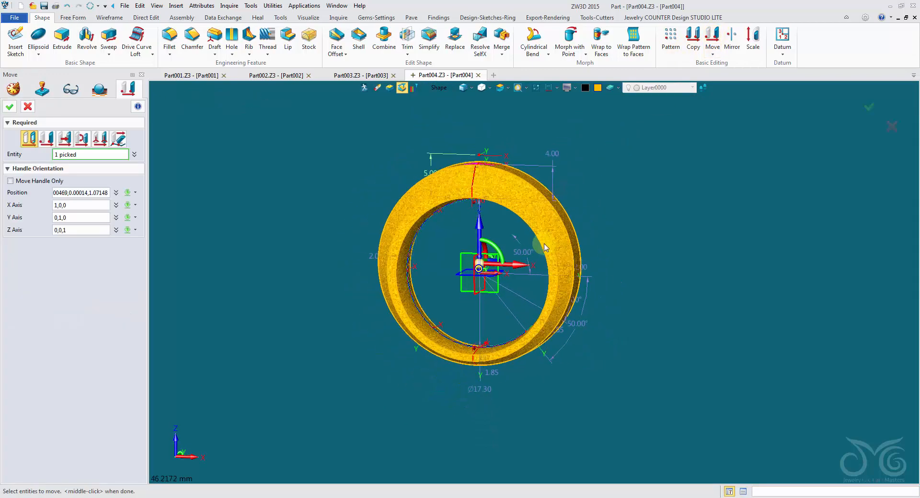
scroll(461, 247, down, 2)
drag(509, 275, 736, 281)
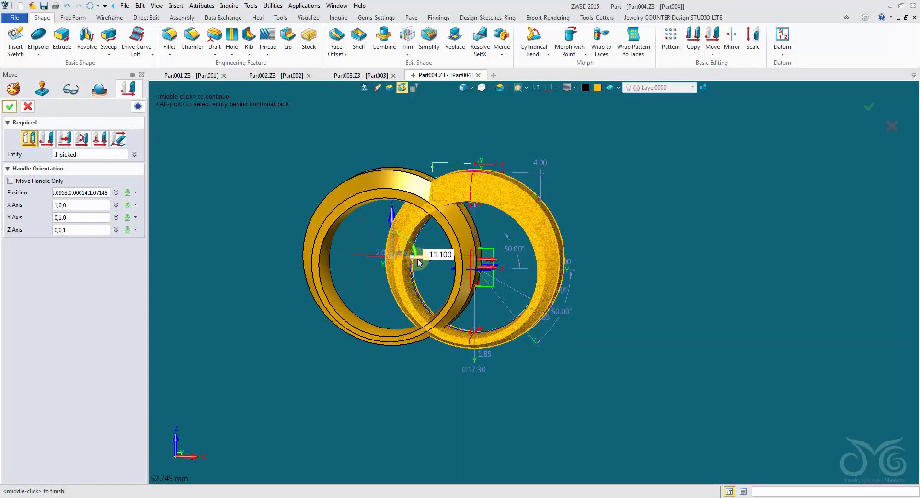
drag(418, 262, 341, 228)
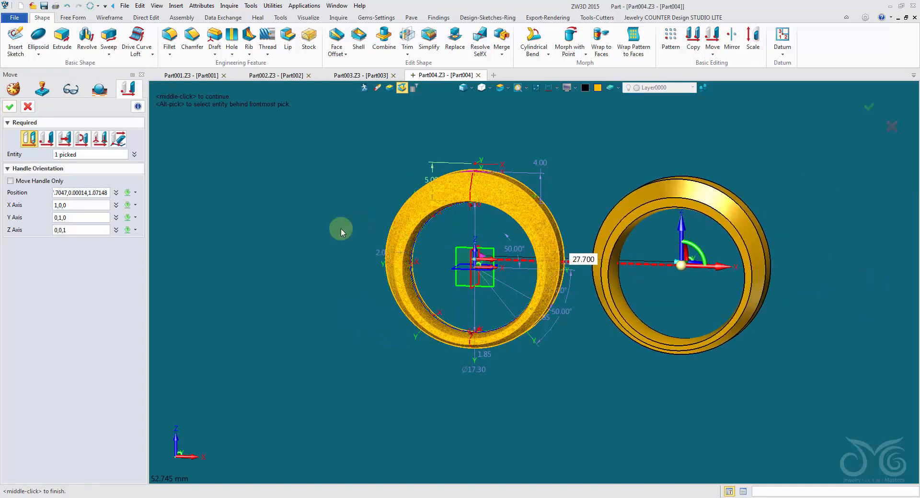
click(11, 106)
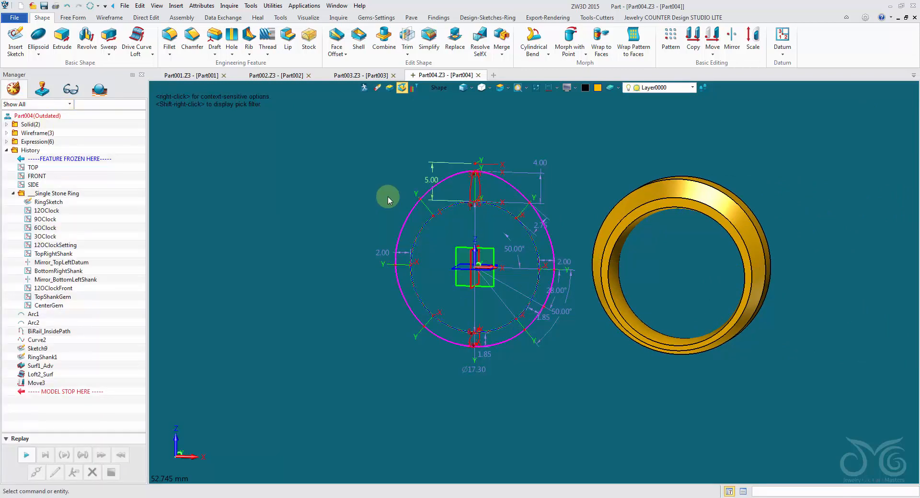
Unblank all hidden entities and compare the Bi Rail and Drive Curve Loft rings side by side against the outer path.
right_click(316, 168)
mouse_move(381, 193)
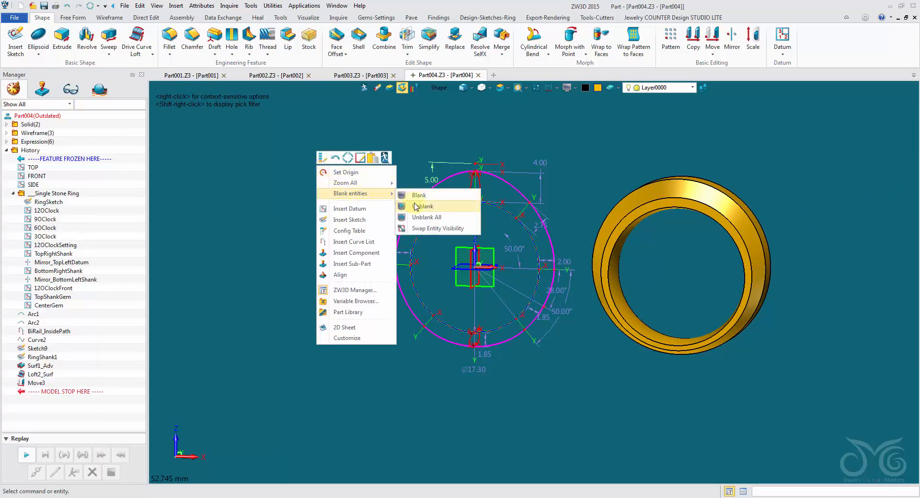
click(422, 218)
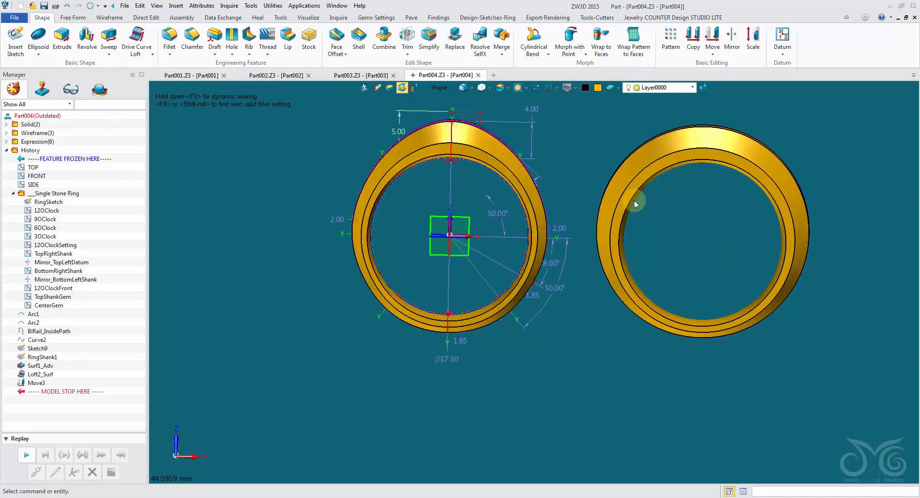
click(453, 118)
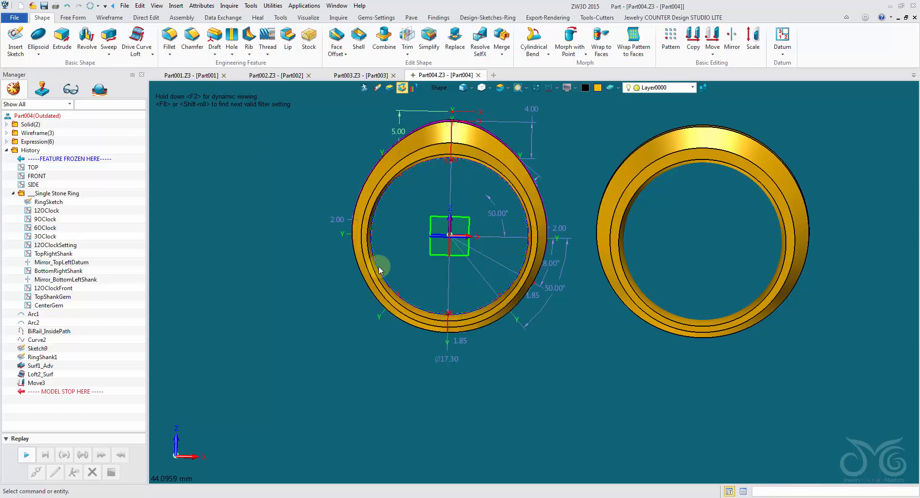
middle_drag(376, 263, 404, 181)
right_drag(404, 181, 366, 211)
right_drag(385, 302, 501, 121)
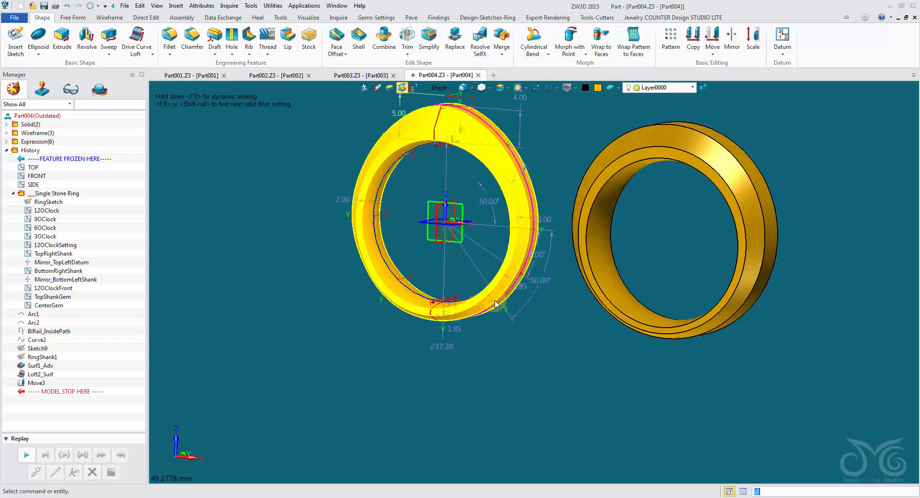
right_drag(497, 305, 570, 400)
scroll(547, 265, up, 1)
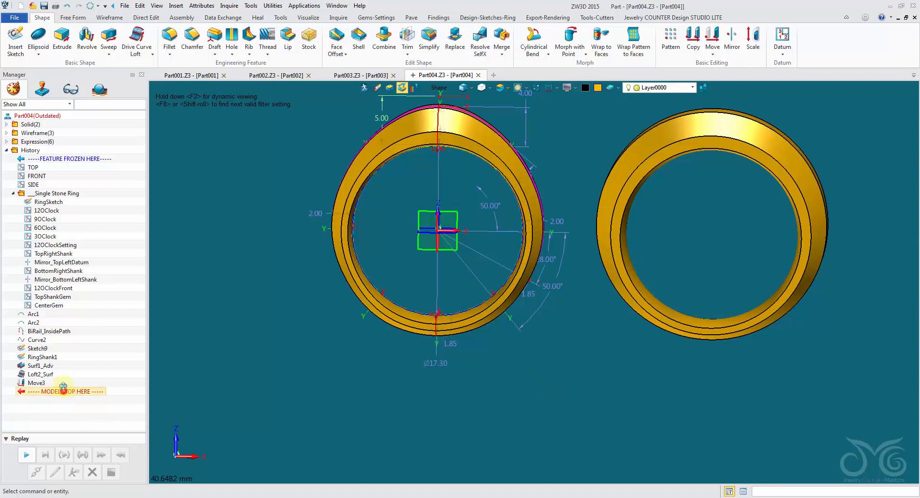
Roll the model history back to just after RingShank1, set the pick filter to All and hide the RingSketch.
drag(64, 386, 64, 365)
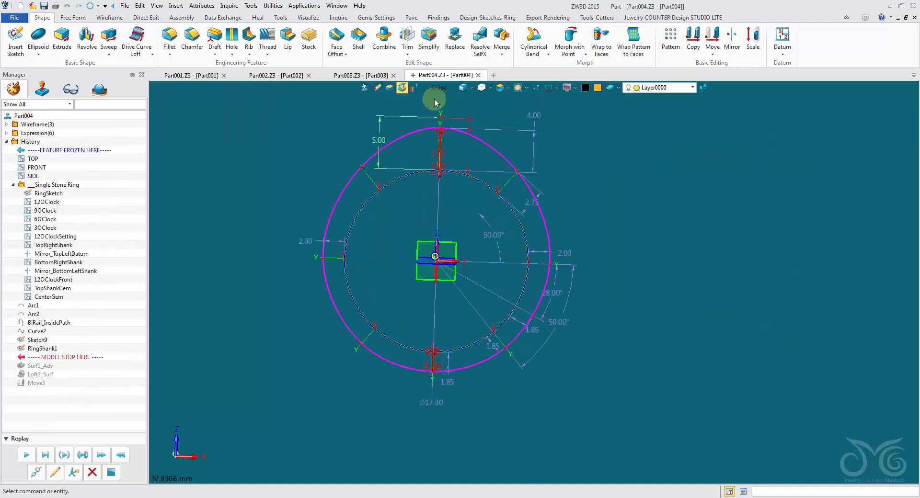
click(437, 90)
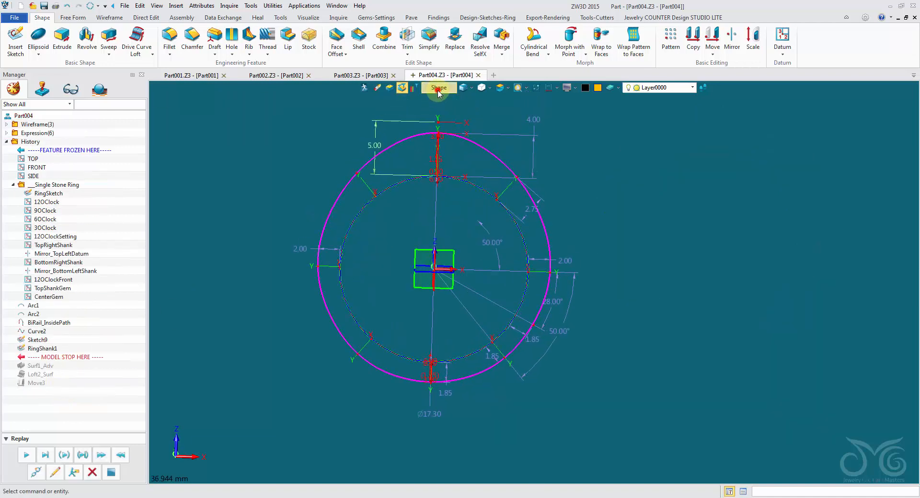
right_click(56, 195)
click(90, 185)
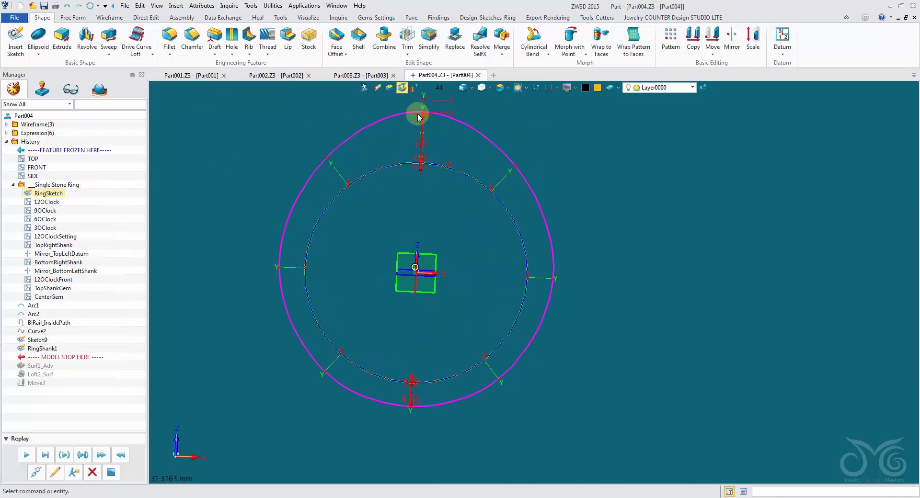
Restrict picking to curves and modify the outer path in front view, pulling its upper-right shoulder point outward.
click(439, 89)
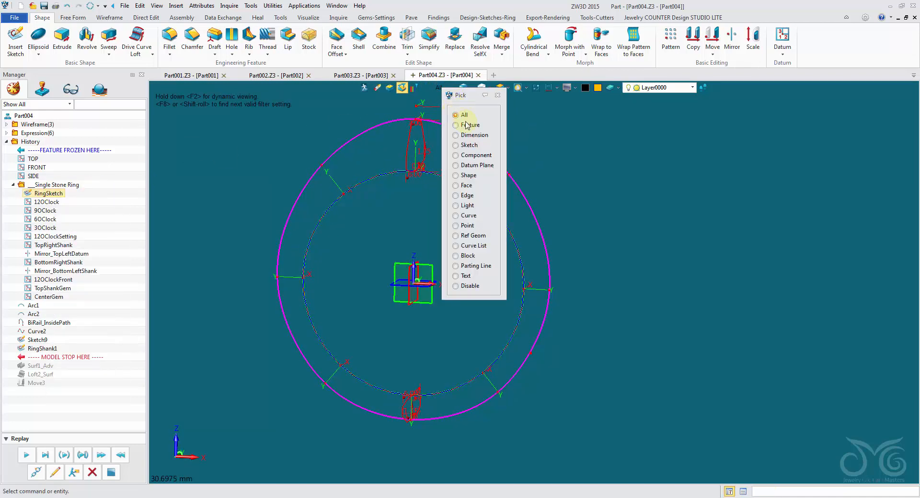
click(468, 216)
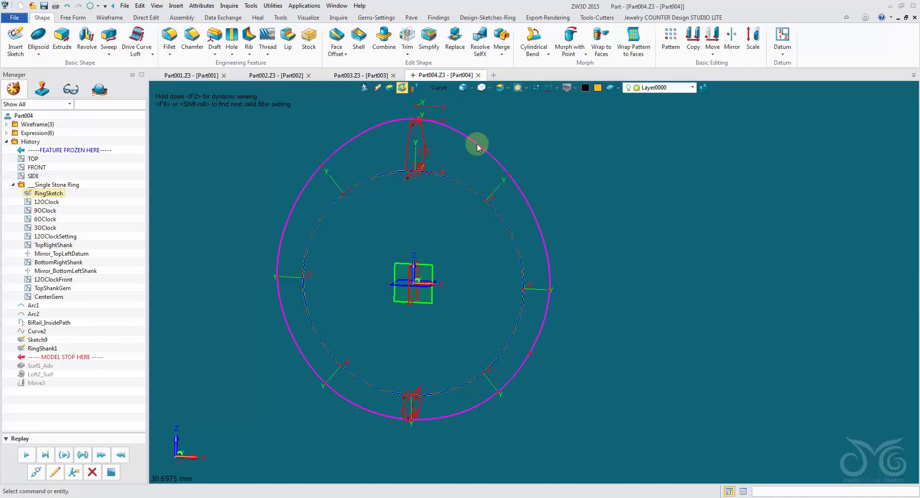
double_click(483, 145)
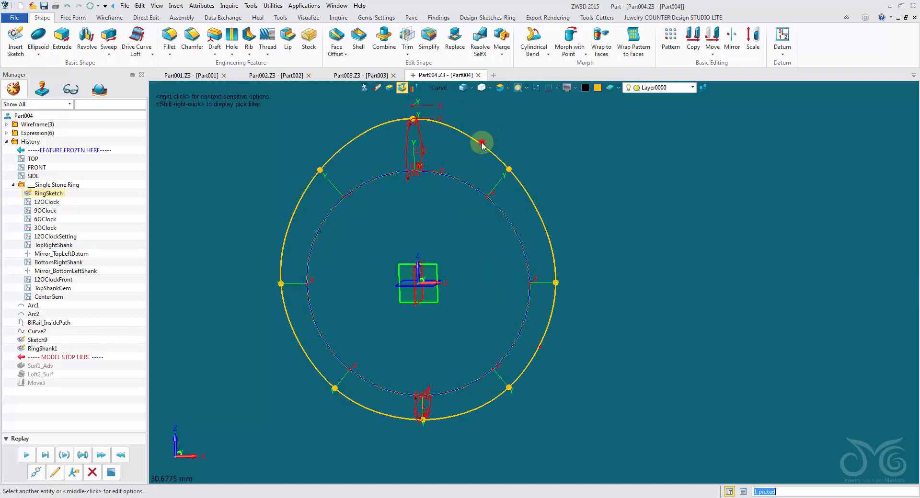
click(509, 88)
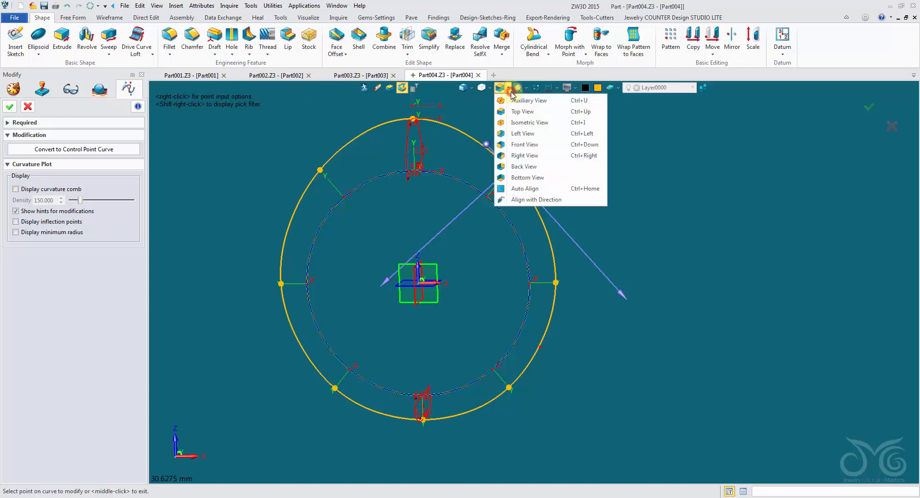
click(522, 146)
scroll(744, 144, up, 1)
mouse_move(743, 144)
middle_down()
mouse_move(735, 168)
mouse_move(741, 152)
middle_up()
scroll(741, 152, down, 1)
drag(641, 184, 658, 167)
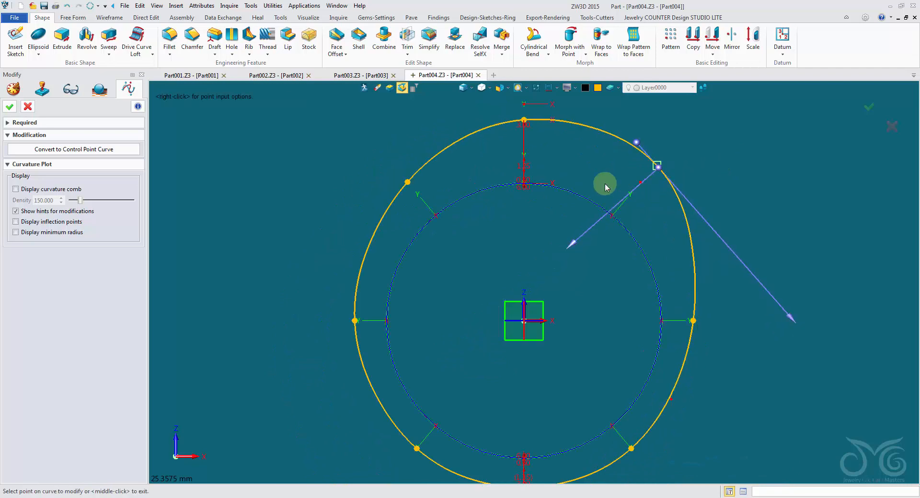
Pull the outer path's upper-left shoulder point outward, adjust the upper-right point to match, and finish modifying the curve.
click(407, 183)
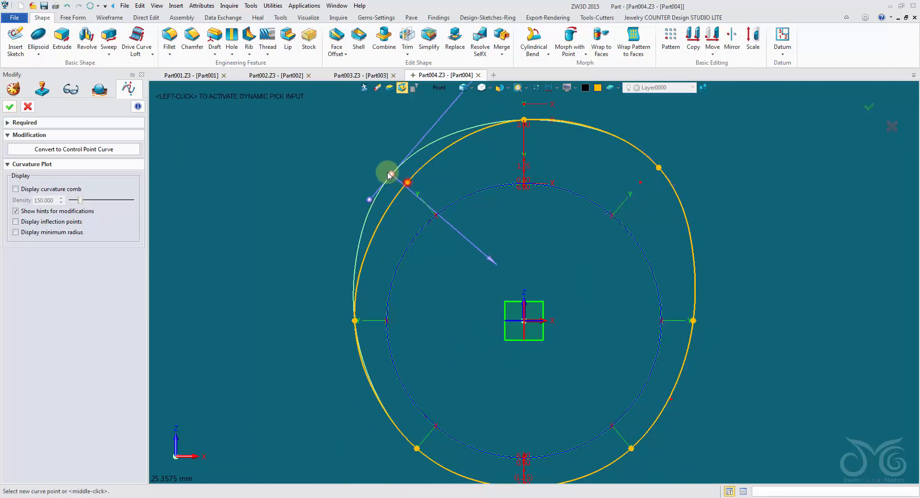
click(375, 156)
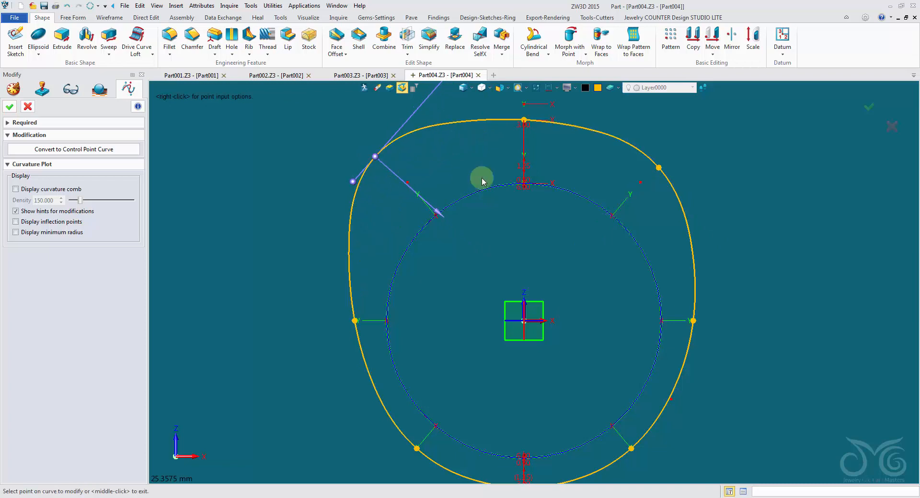
click(659, 167)
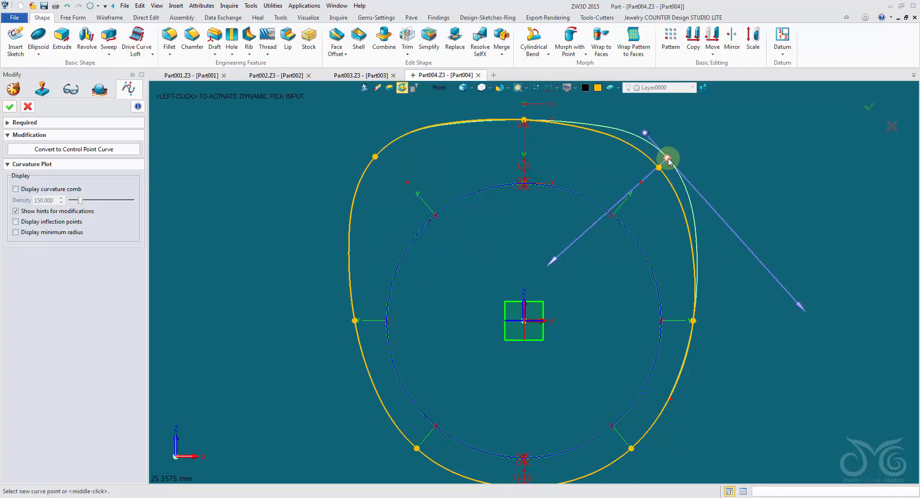
click(668, 159)
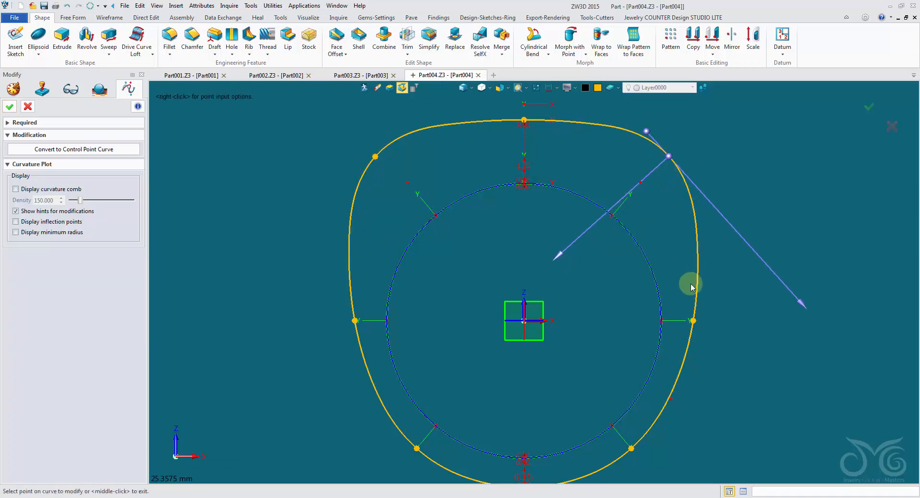
middle_click(275, 301)
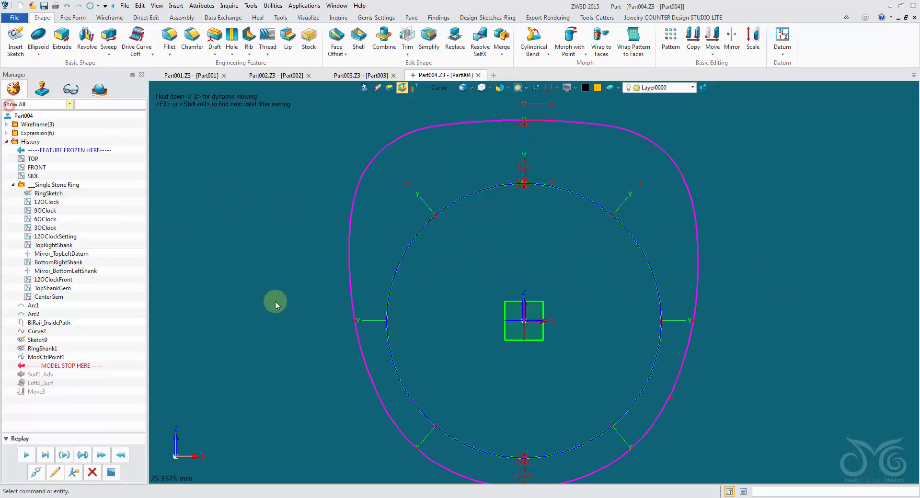
Replay the loft and move features to rebuild both rings after the outer path modification.
click(26, 455)
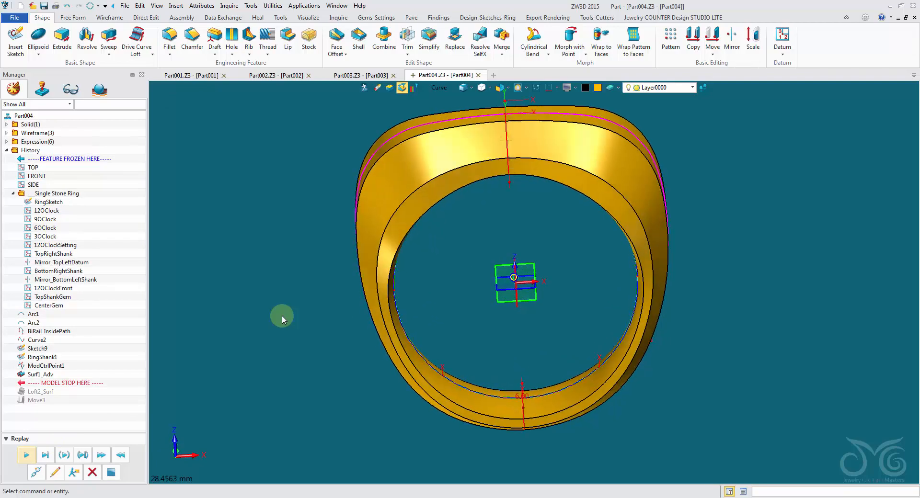
click(27, 454)
scroll(749, 289, down, 3)
right_drag(749, 289, 168, 349)
Redefine the Bi Rail Loft with Maintain profile height enabled and compare its ring with the Drive Curve Loft ring.
right_click(37, 377)
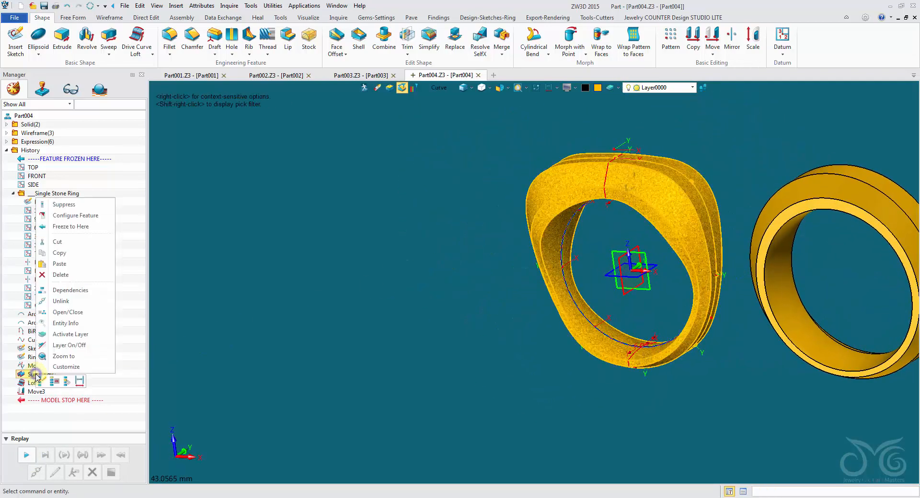
click(41, 382)
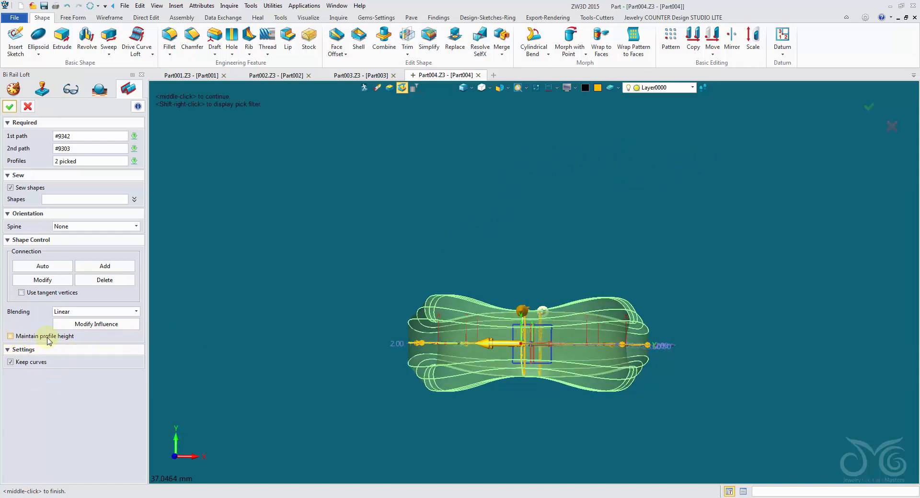
click(21, 337)
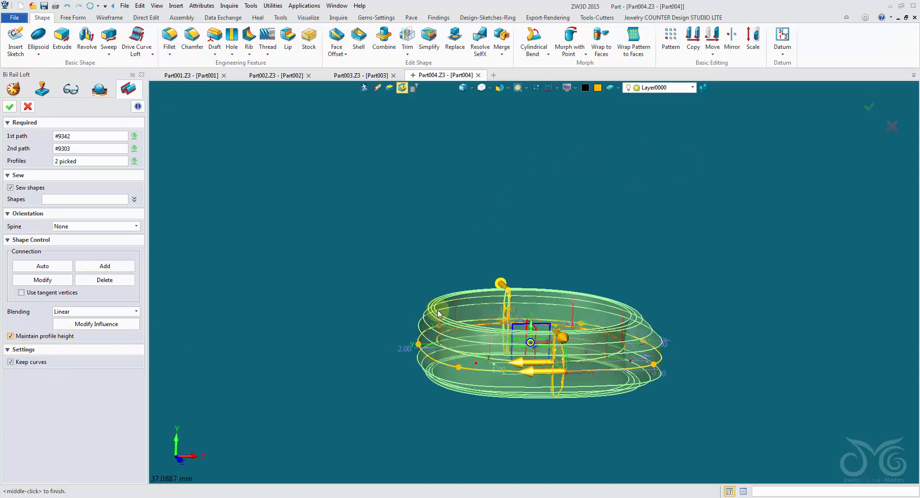
mouse_move(666, 347)
right_down()
mouse_move(692, 361)
mouse_move(652, 386)
mouse_move(479, 290)
mouse_move(464, 339)
mouse_move(427, 345)
right_up()
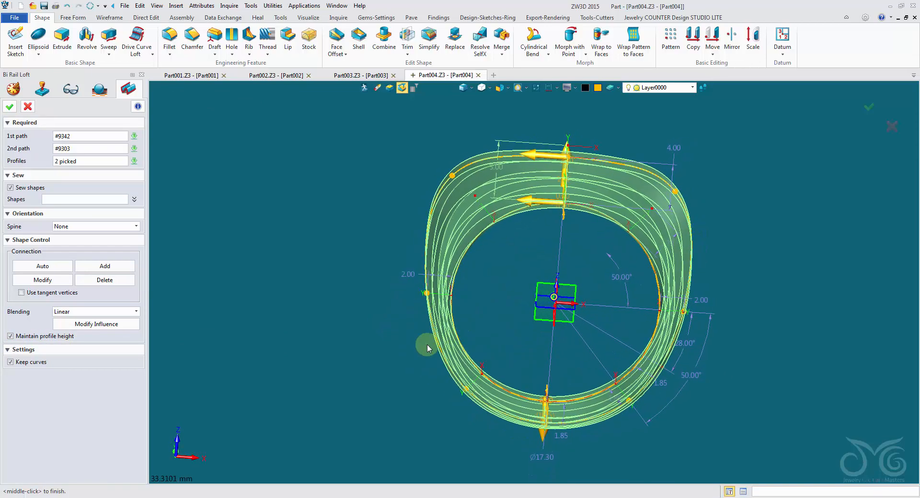
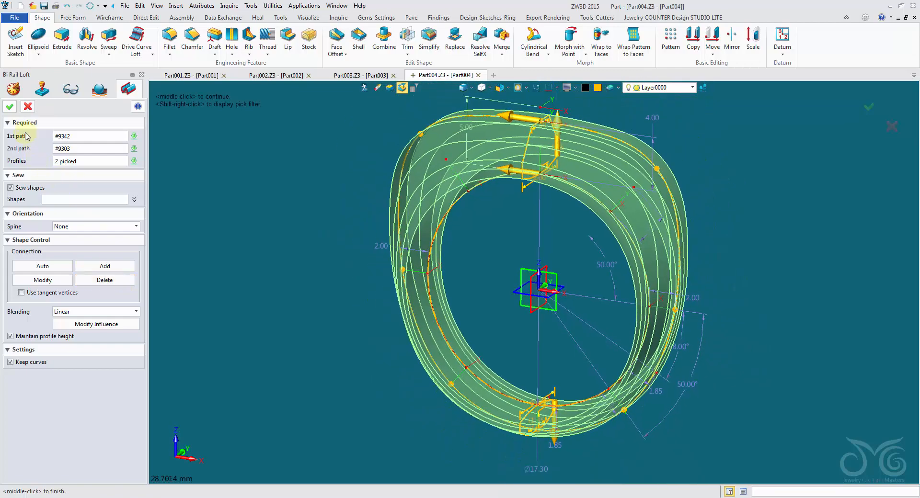
click(9, 109)
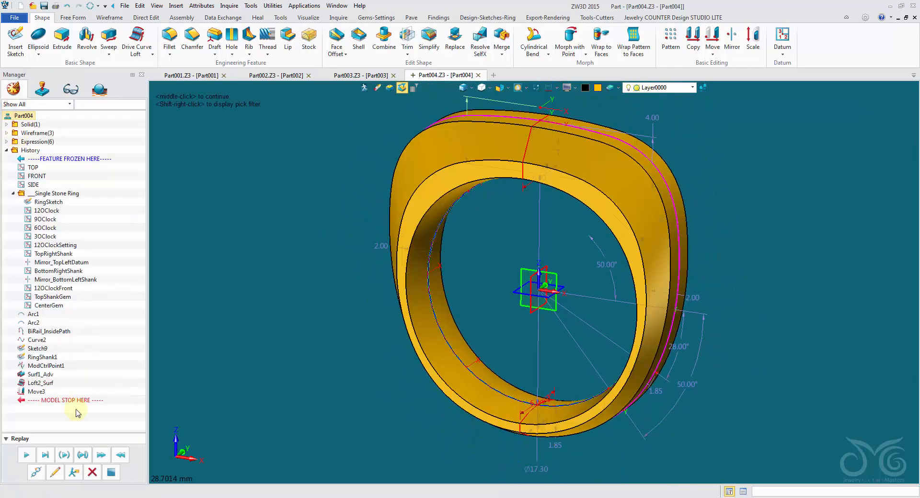
middle_drag(249, 295, 529, 207)
right_drag(527, 207, 453, 143)
click(382, 133)
right_drag(374, 374, 472, 335)
right_drag(456, 191, 384, 283)
click(429, 257)
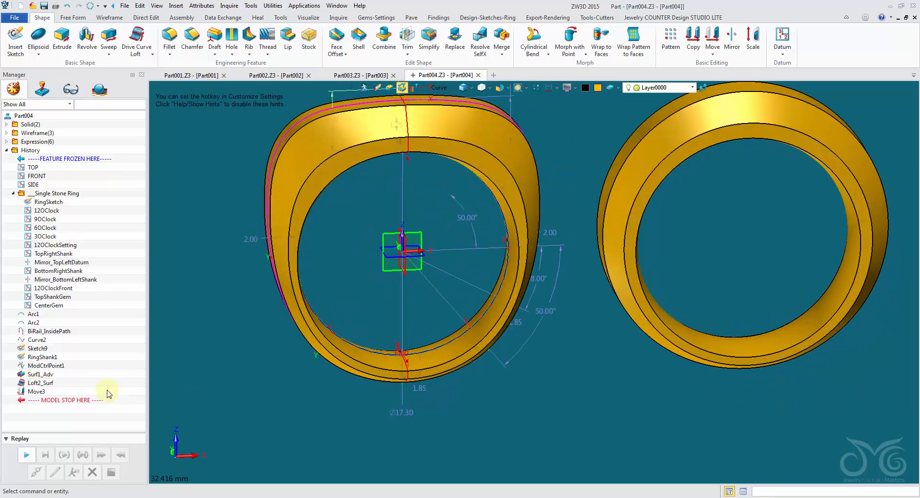
Redefine the outer path's control point modification in front view, pulling its lower-left point outward.
right_click(56, 368)
click(59, 373)
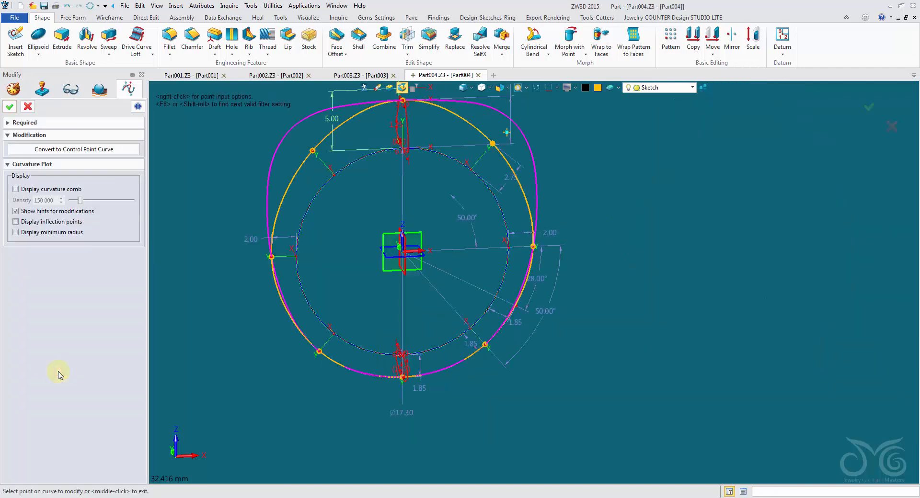
click(498, 88)
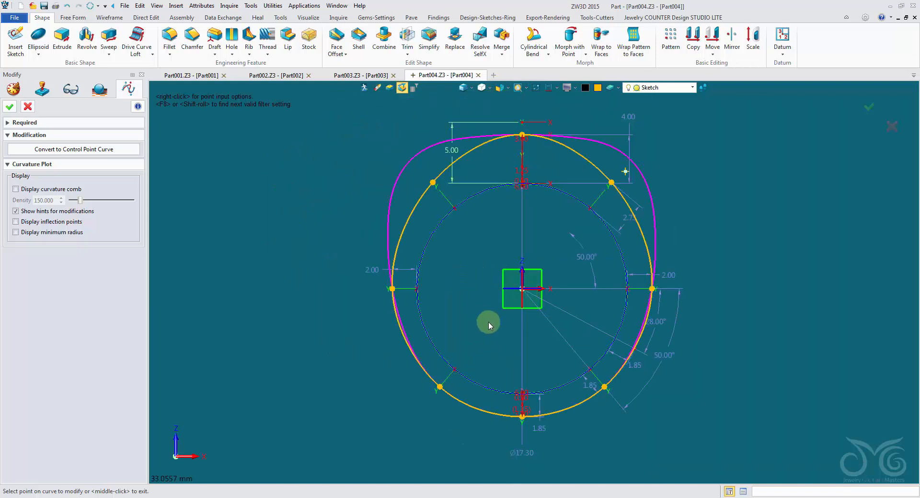
scroll(481, 306, up, 1)
scroll(469, 284, up, 1)
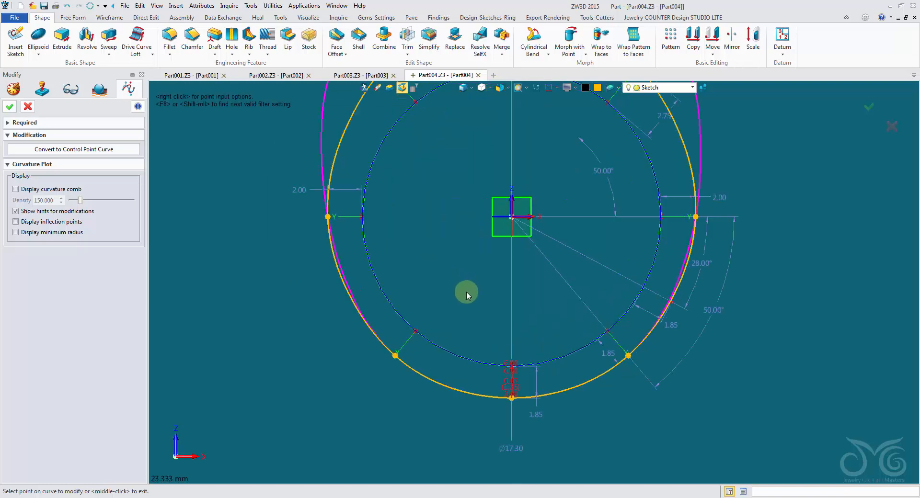
click(395, 356)
drag(395, 356, 365, 373)
Pull the outer path's lower-right point outward to match the opposite side and finish the redefinition.
click(628, 355)
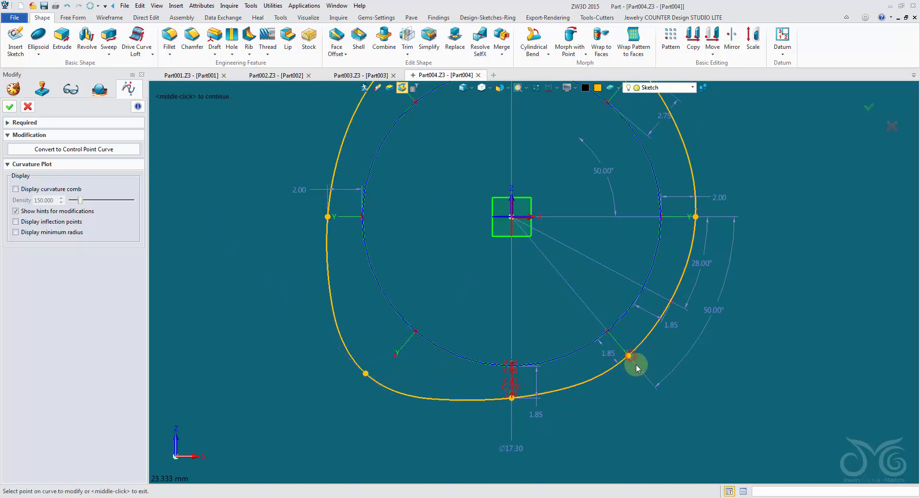
click(661, 383)
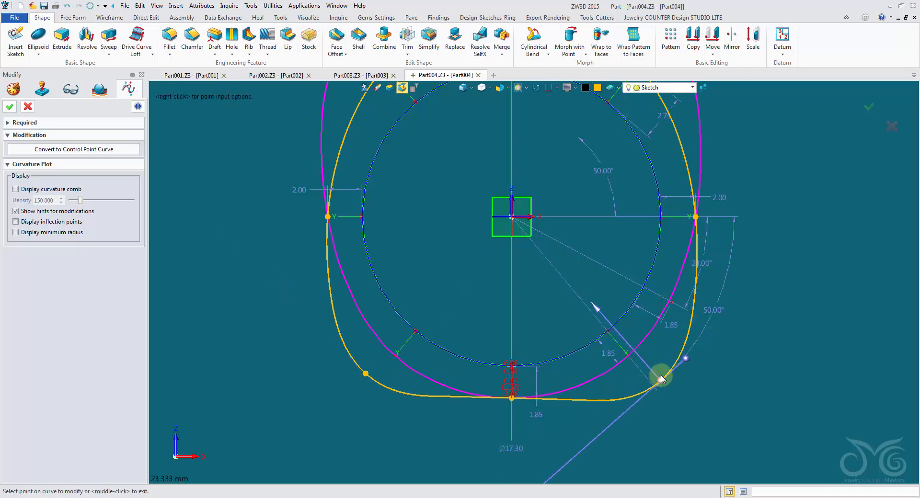
scroll(629, 330, down, 3)
scroll(612, 226, up, 2)
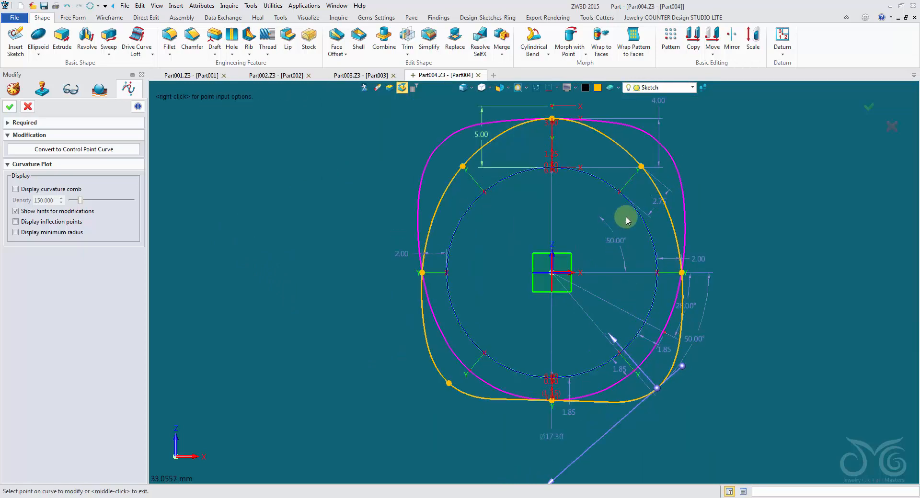
click(11, 106)
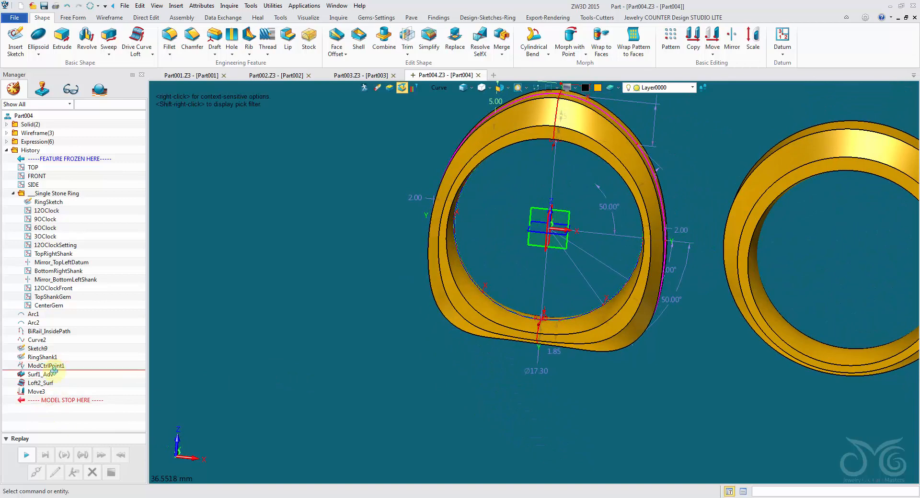
Roll the history back to before Surf1_Adv and modify the outer path in front view, pulling its upper-right shoulder point outward.
drag(54, 371, 54, 371)
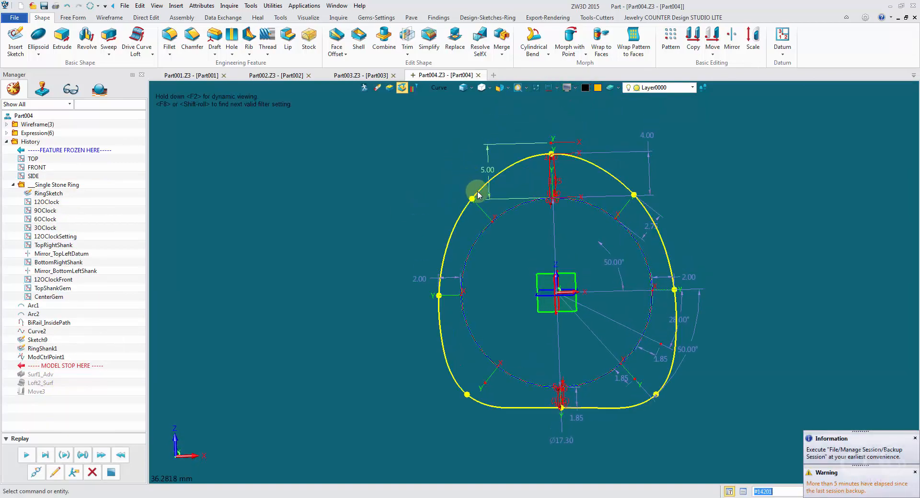
double_click(478, 194)
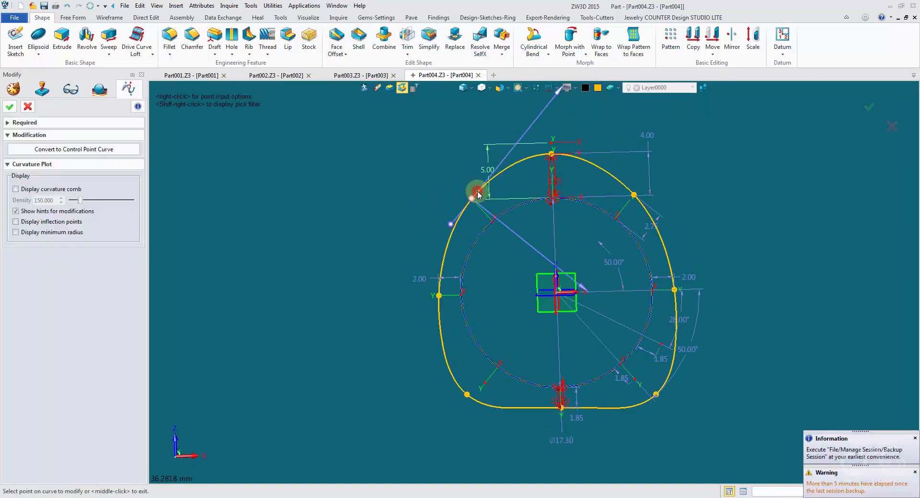
click(499, 91)
middle_drag(556, 258, 550, 305)
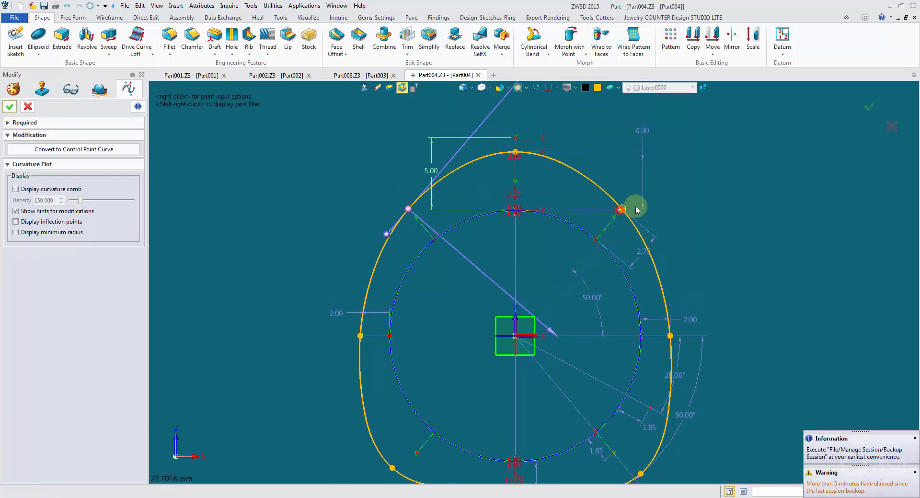
click(621, 210)
drag(629, 209, 642, 191)
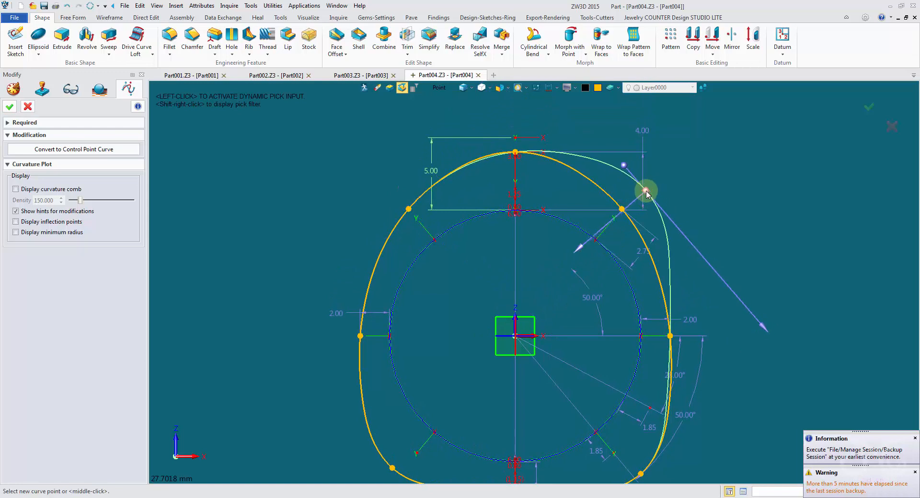
Pull the outer path's upper-left shoulder point outward and rotate its tangent to form a sharper shoulder.
click(409, 209)
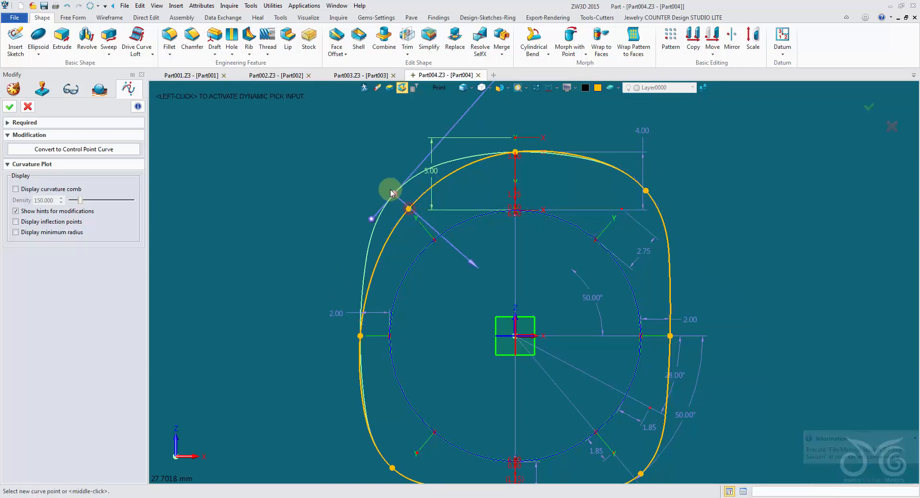
click(382, 187)
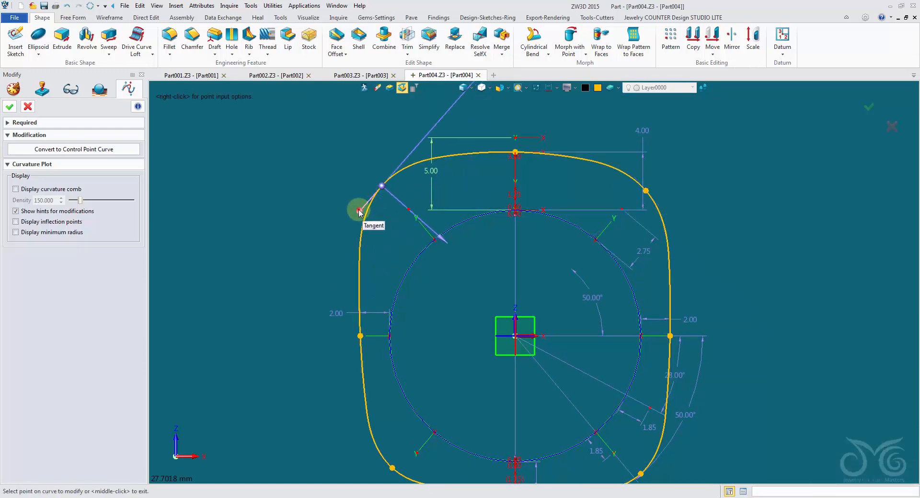
drag(359, 211, 341, 188)
Adjust the tangent at the outer path's upper-right shoulder point to mirror the other shoulder and finish modifying the curve.
click(644, 190)
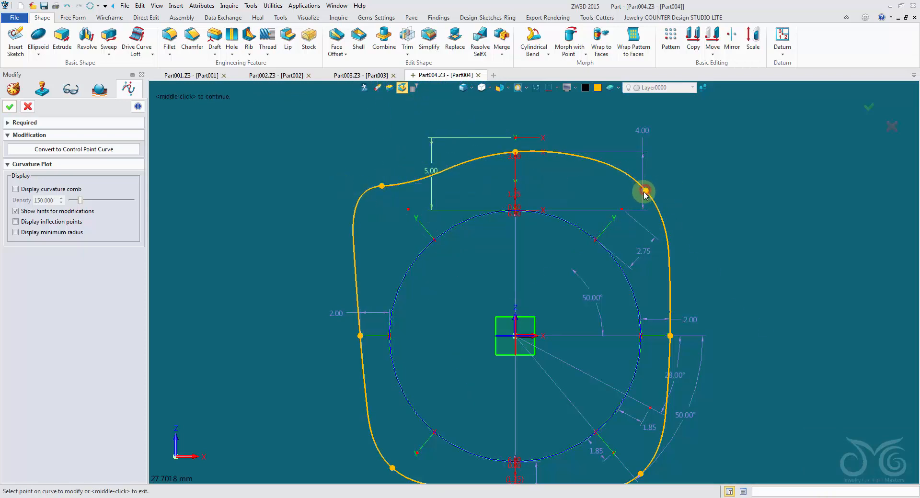
drag(644, 191, 612, 189)
click(9, 107)
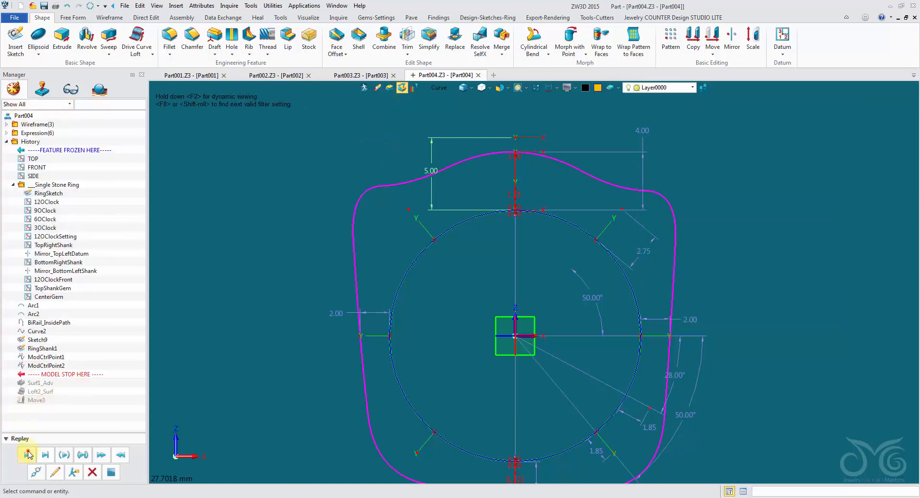
Replay the Bi Rail loft, Drive Curve loft and move features to rebuild both rings on the reshaped path.
click(27, 455)
middle_drag(290, 345, 289, 317)
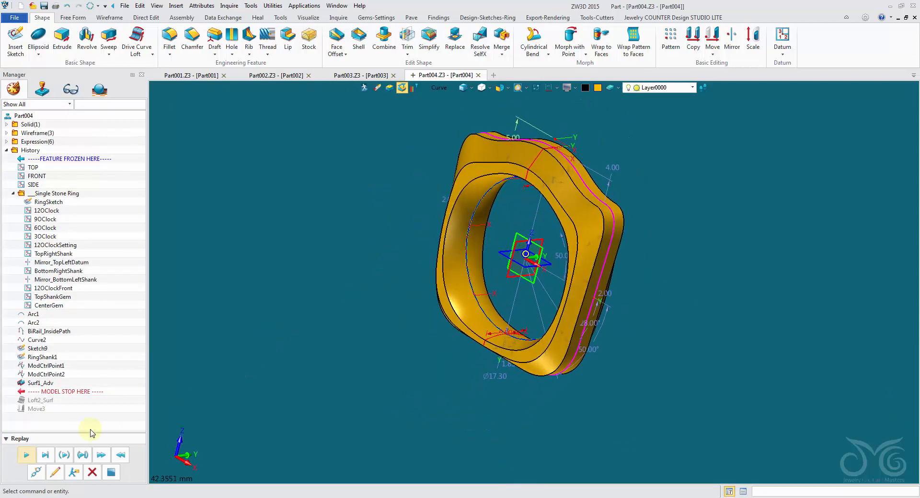
click(45, 455)
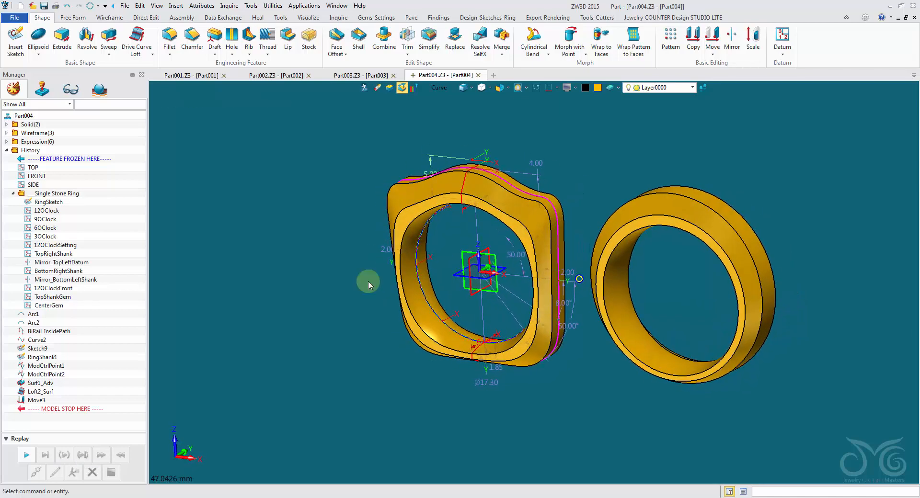
Create a part from the BasicOpen_Solitaire_OutPath template to view its open inner and outer paths, and close it.
click(493, 75)
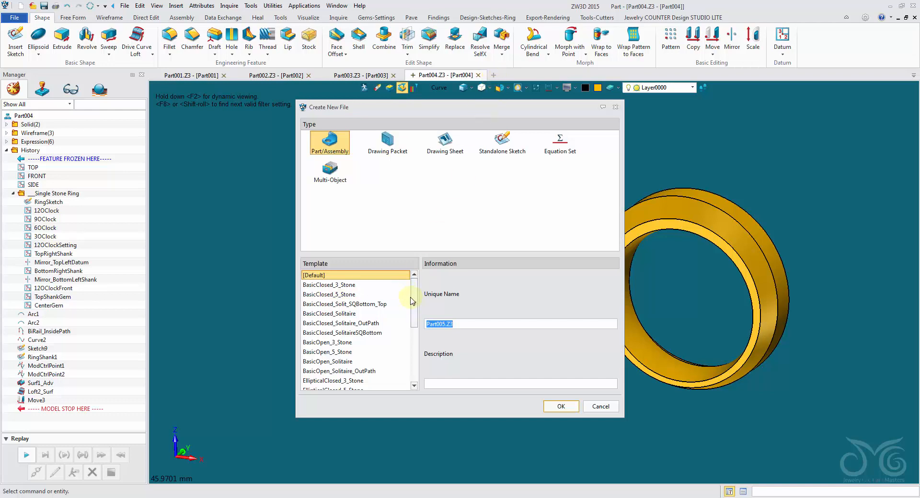
scroll(411, 302, down, 2)
click(341, 324)
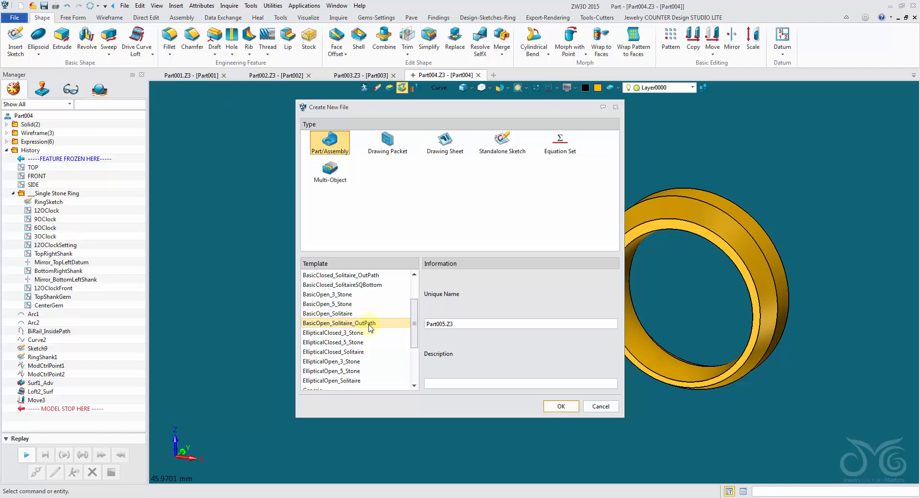
click(563, 406)
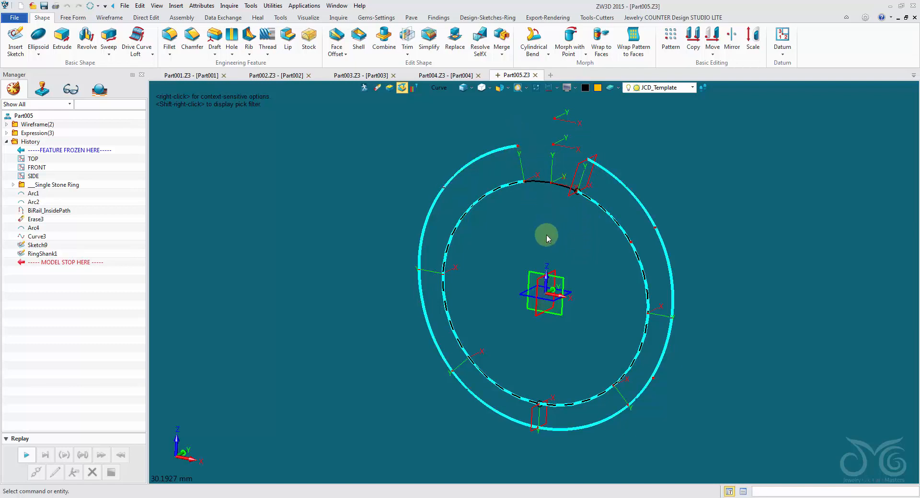
right_drag(546, 235, 534, 206)
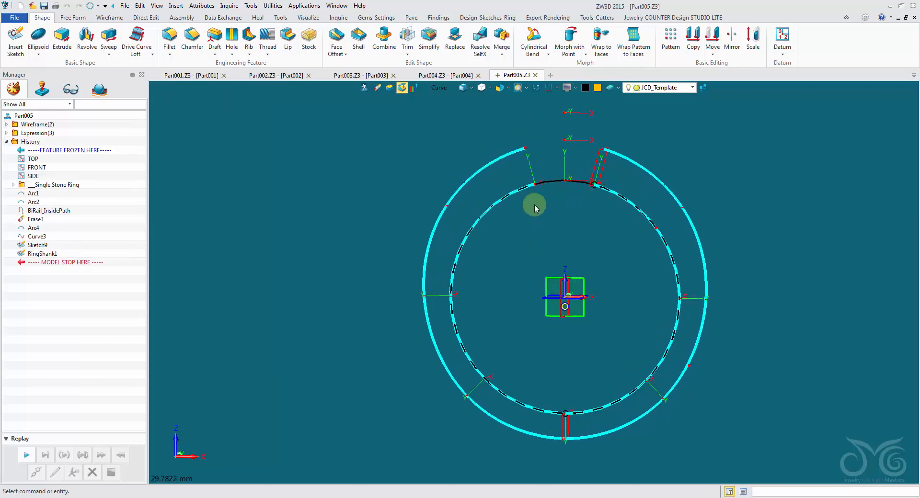
click(510, 152)
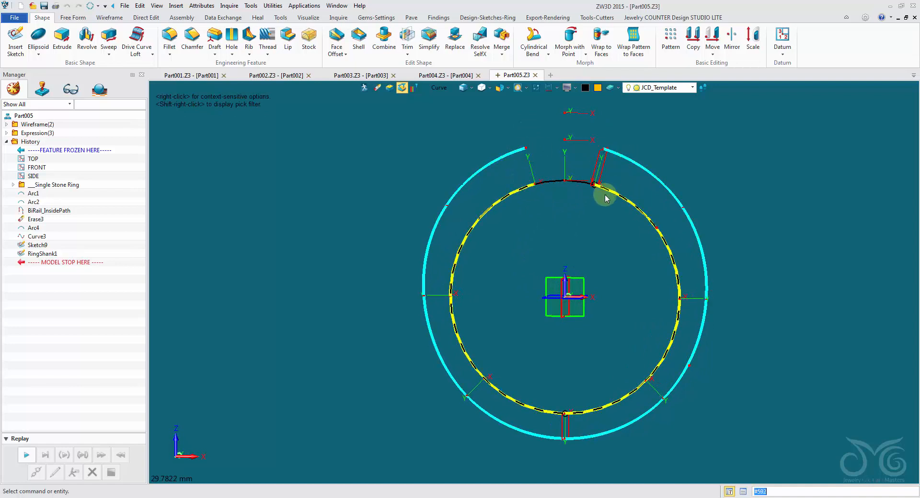
click(536, 76)
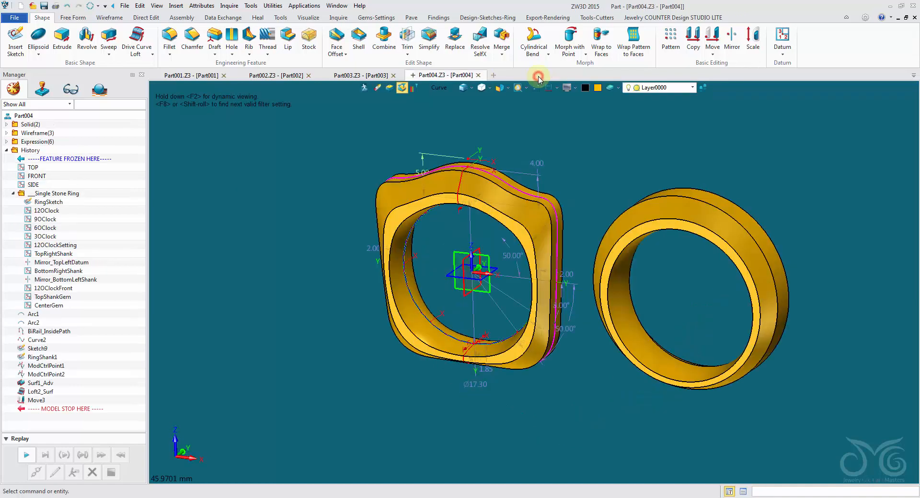
Create a part from the EllipticalClosed_3_Stone template to view its construction curves and datums, and close it.
click(495, 75)
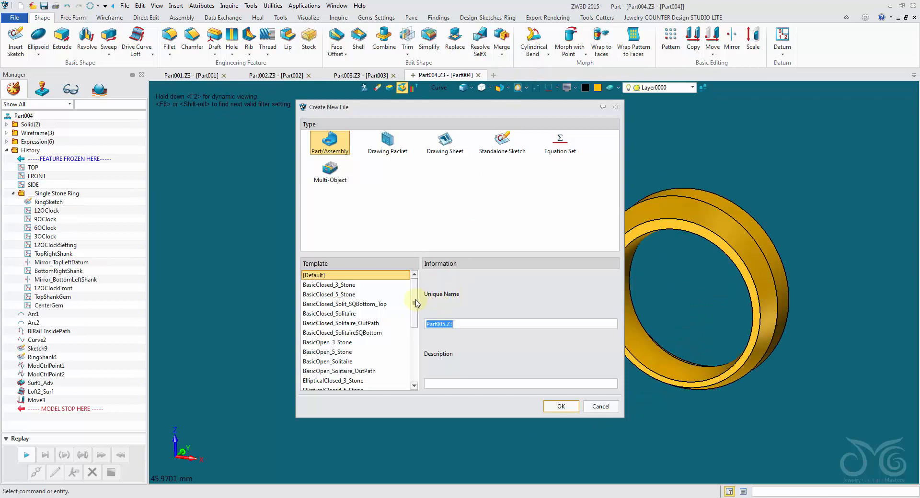
drag(416, 300, 410, 335)
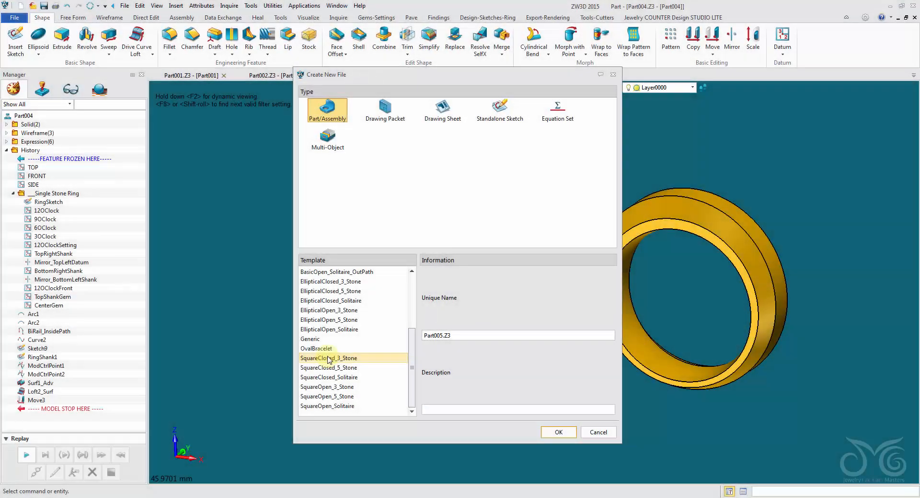
drag(411, 351, 413, 293)
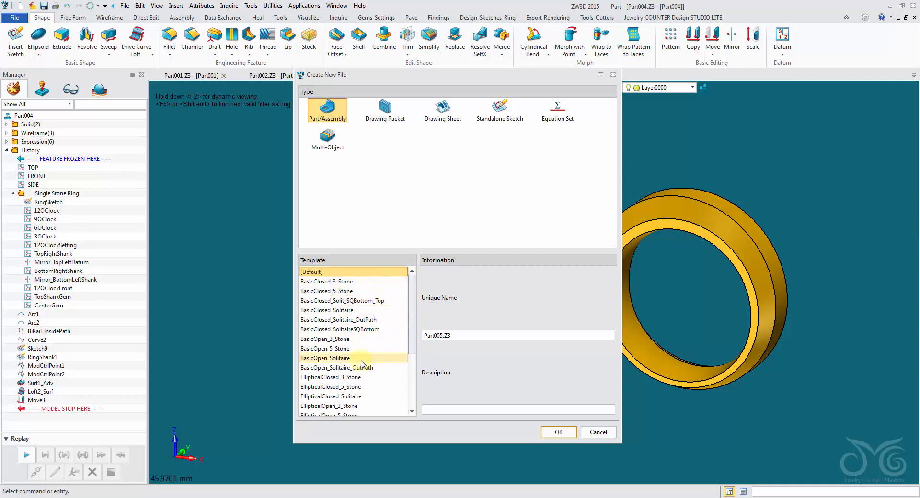
scroll(335, 345, down, 1)
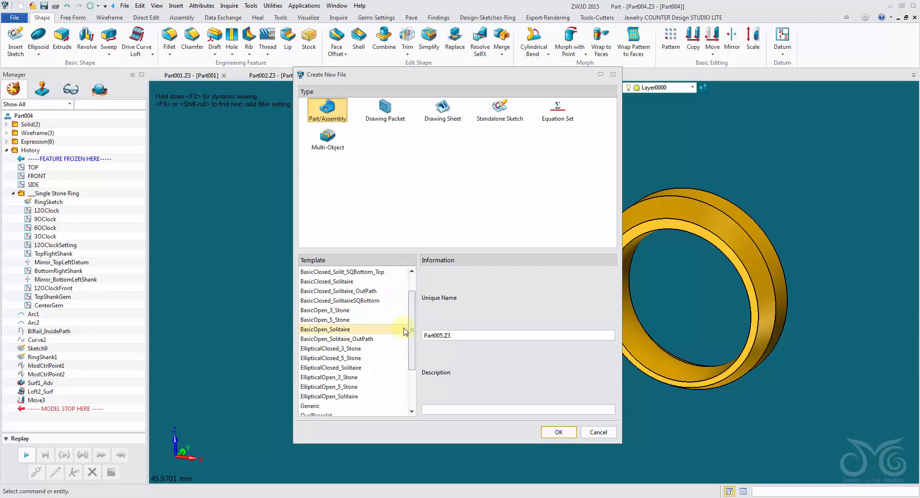
click(343, 349)
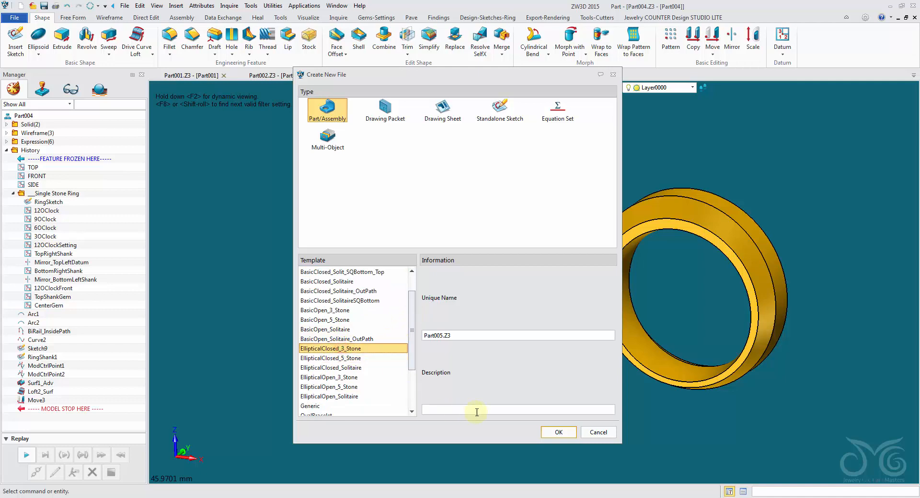
click(558, 434)
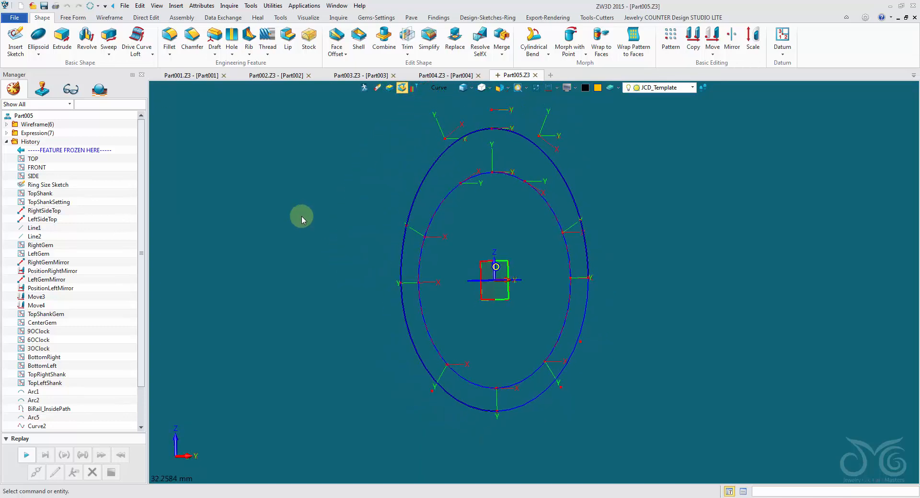
click(518, 87)
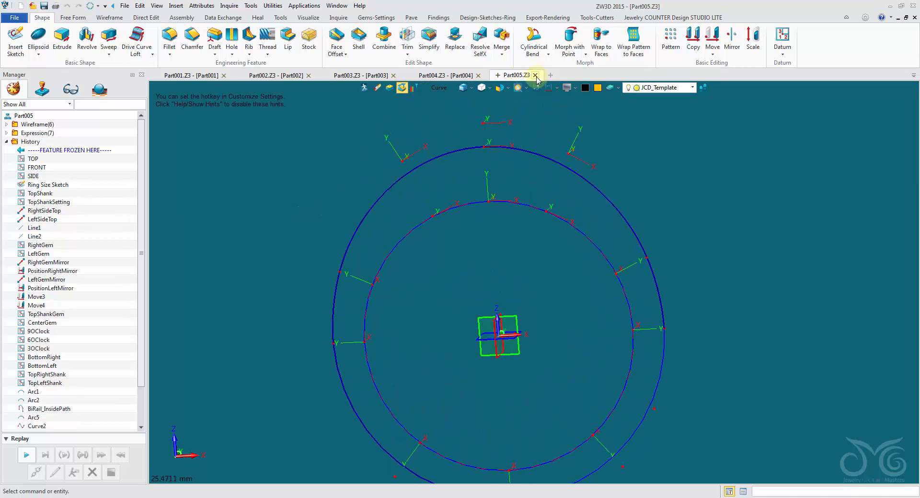
click(536, 75)
Create a new part from the EllipticalOpen_5_Stone template.
click(493, 76)
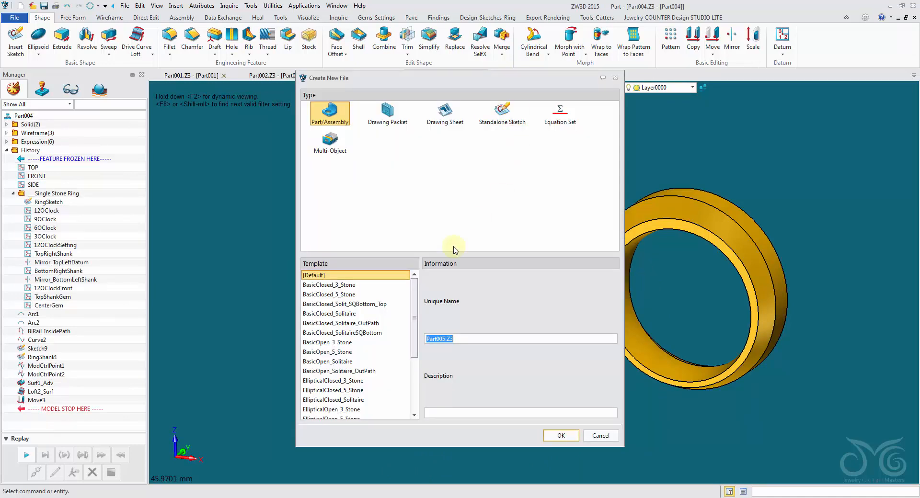
scroll(416, 300, down, 2)
click(359, 334)
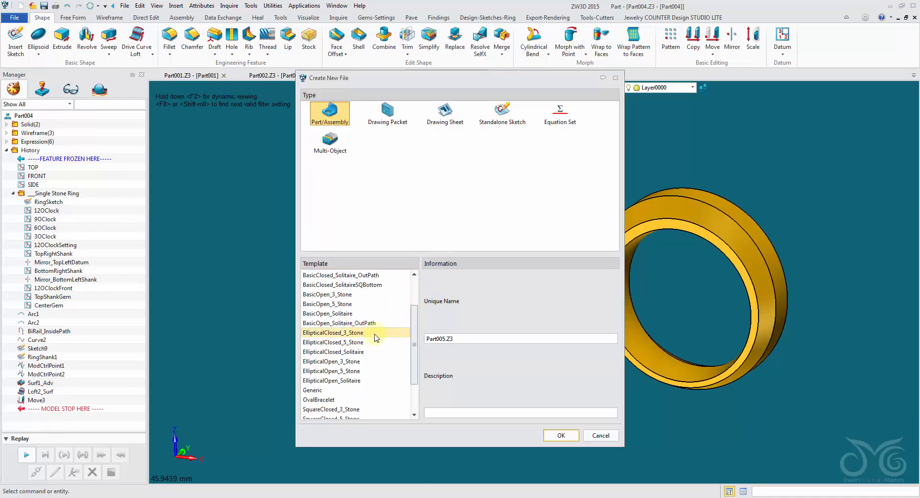
mouse_move(415, 334)
mouse_down()
mouse_move(423, 296)
mouse_move(417, 318)
mouse_up()
click(407, 334)
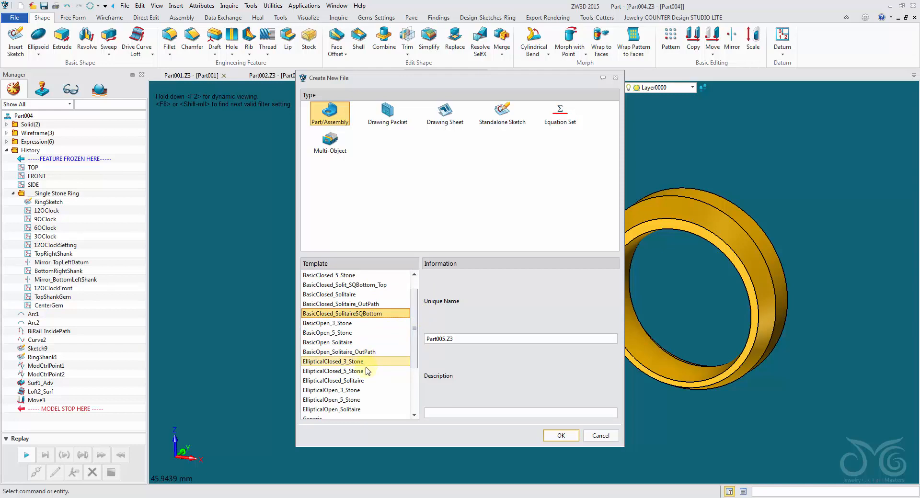
drag(416, 327, 417, 312)
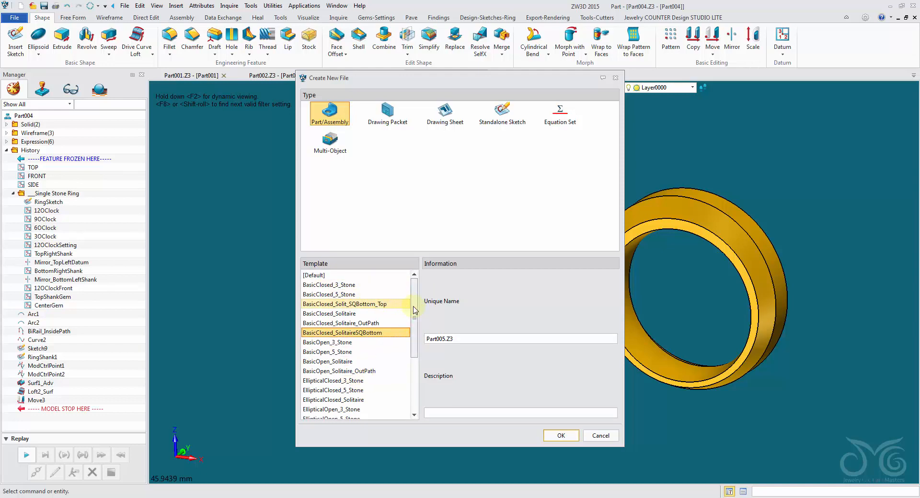
drag(417, 313, 417, 323)
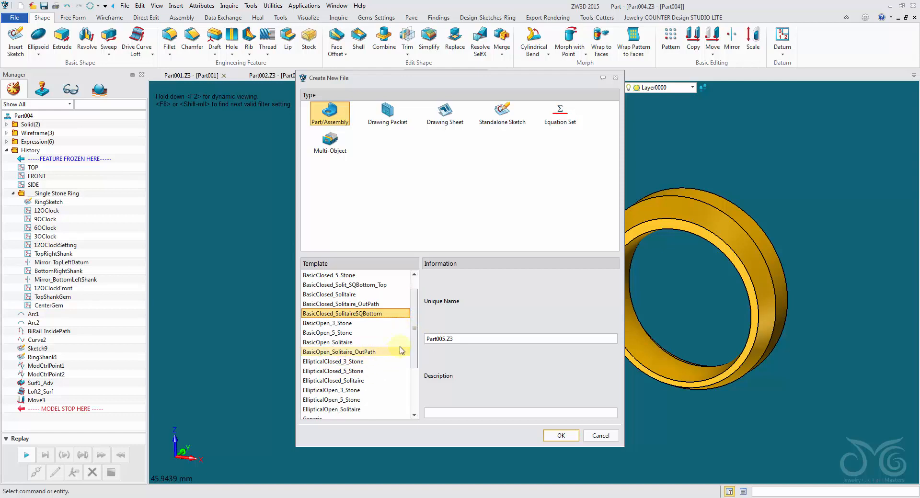
scroll(411, 344, down, 2)
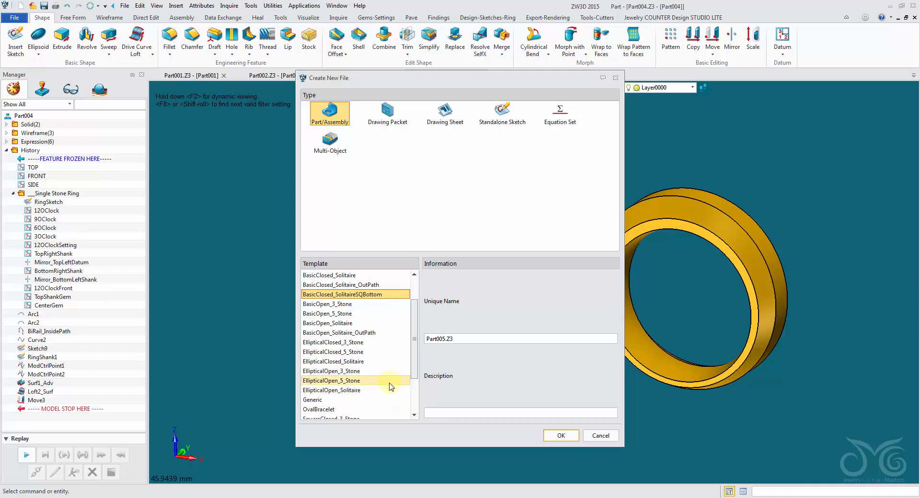
click(390, 382)
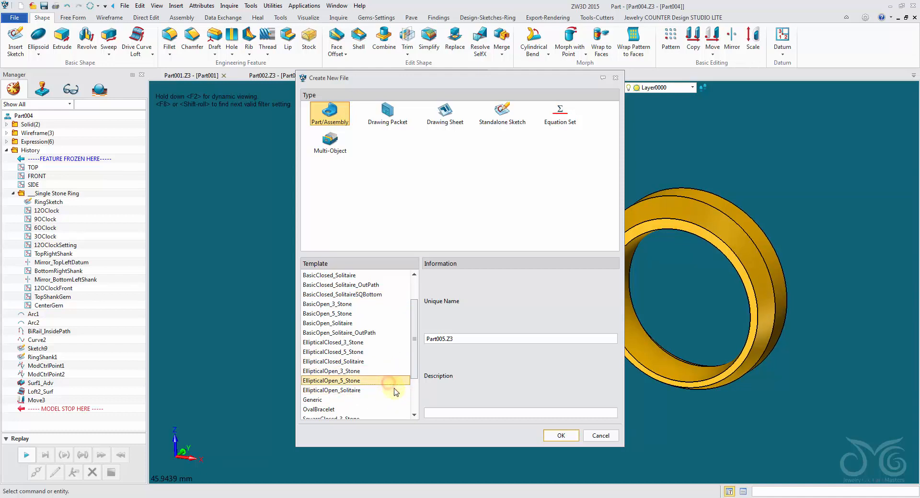
click(570, 437)
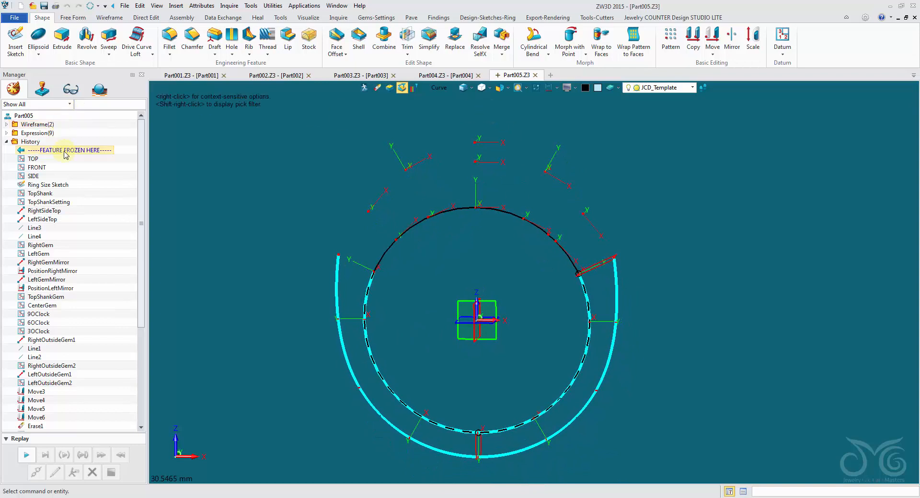
Show the Ring Size Sketch's dimensions and set the angle locating the shank's open upper end to 65 degrees.
right_click(47, 186)
click(91, 180)
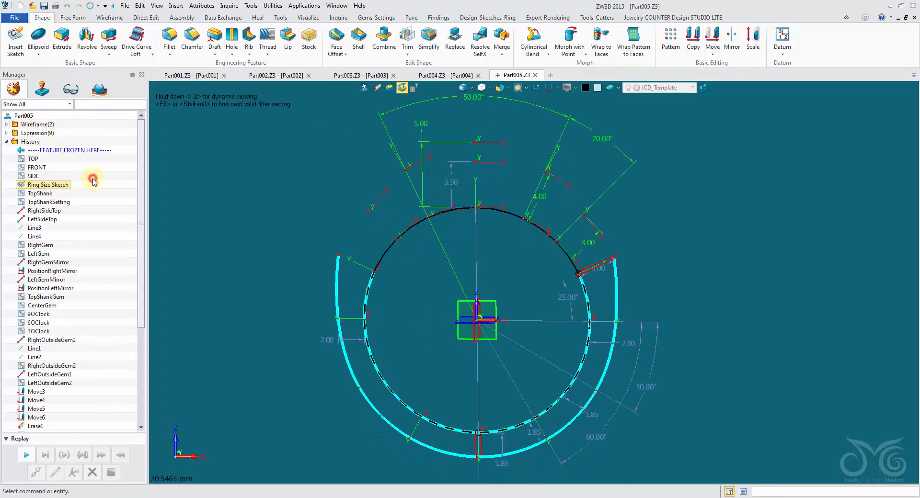
mouse_move(314, 172)
right_down()
mouse_move(405, 247)
mouse_move(464, 262)
right_up()
scroll(464, 261, up, 1)
click(432, 87)
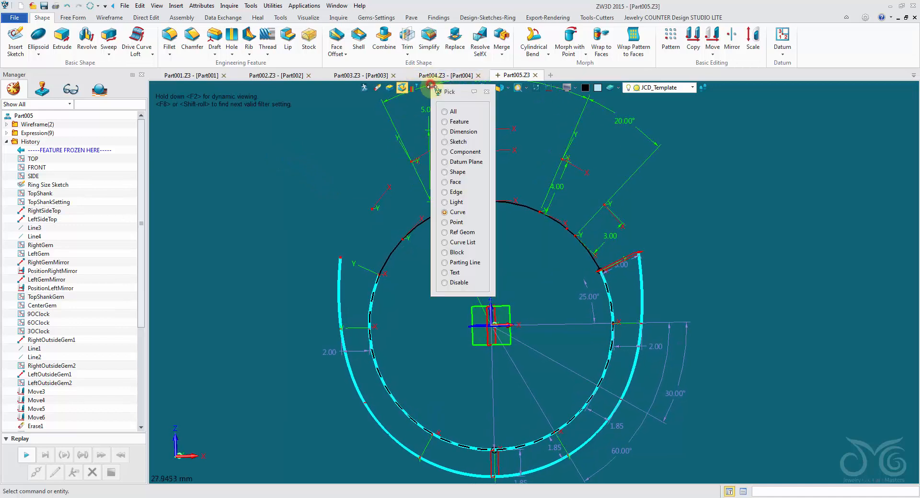
click(463, 132)
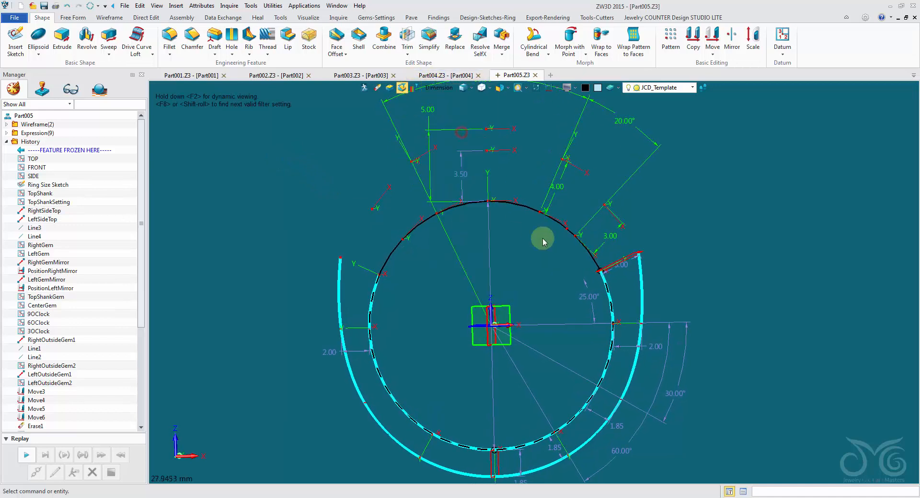
double_click(587, 289)
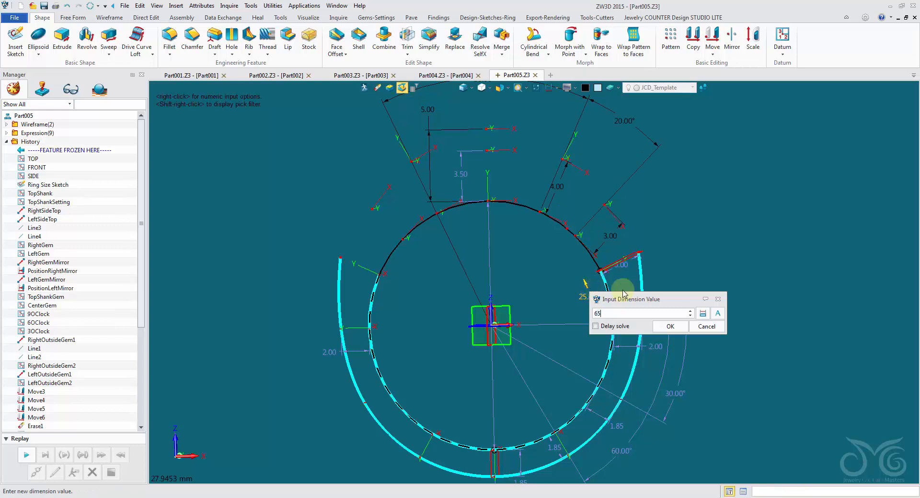
click(668, 328)
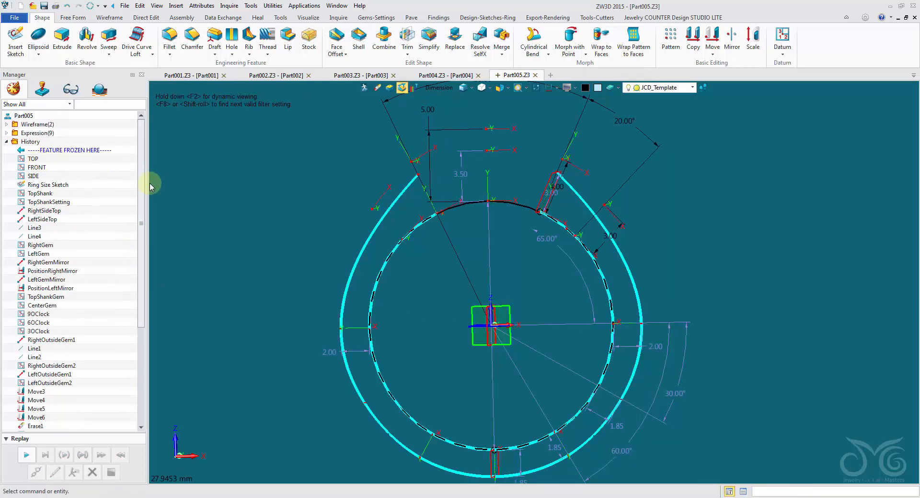
Mirror the upper-right shank profile sketch about the SIDE plane as a copy onto the opposite shank end.
drag(140, 193, 136, 322)
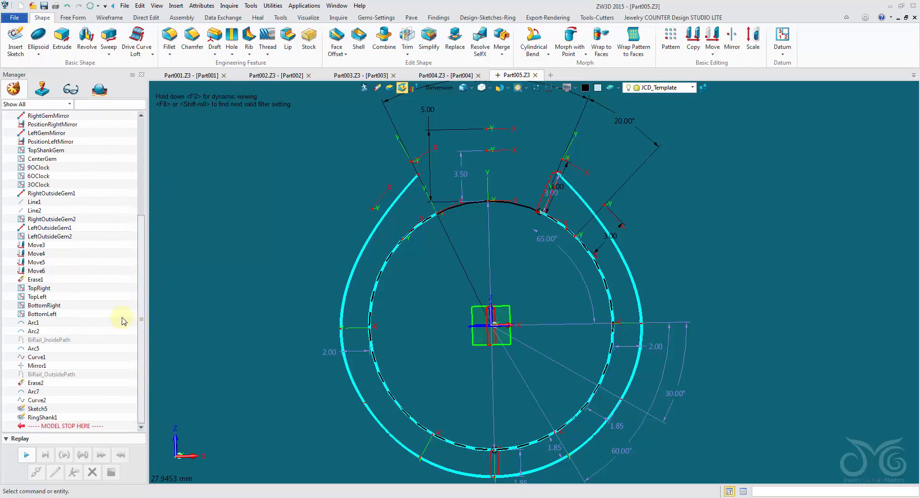
scroll(389, 298, up, 1)
click(732, 36)
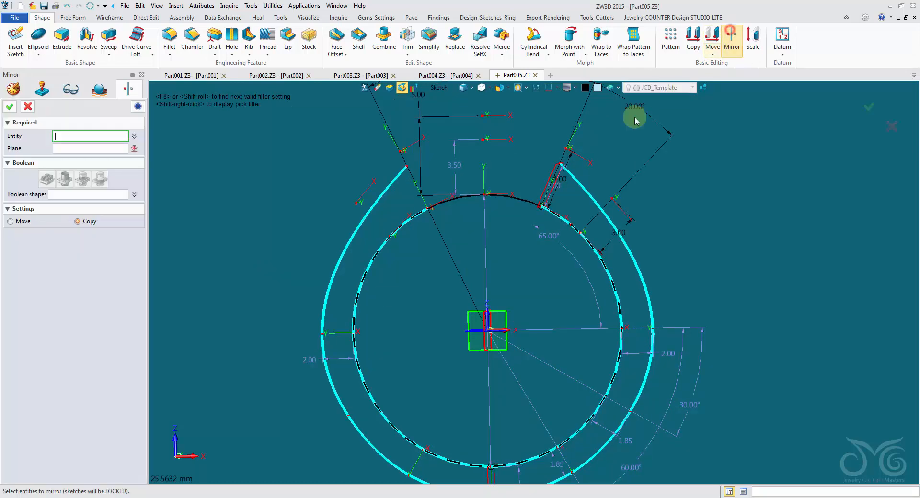
click(546, 189)
middle_click(261, 116)
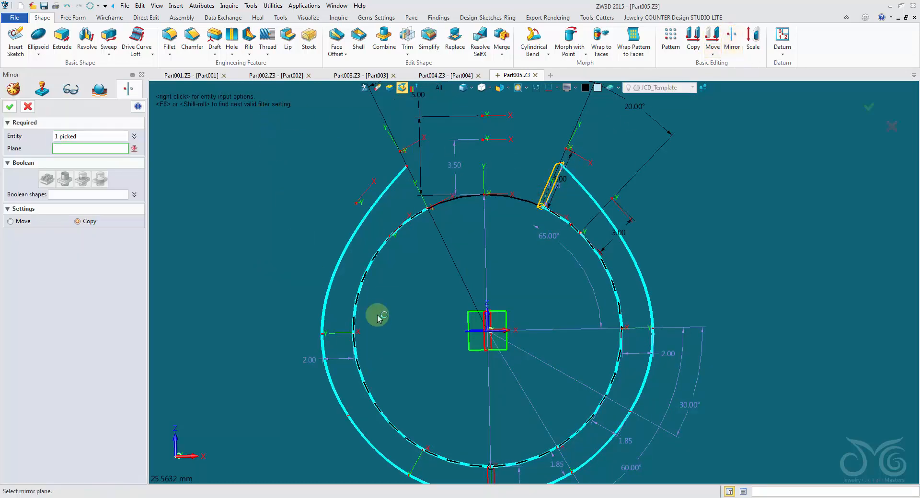
middle_drag(375, 318, 483, 376)
click(482, 374)
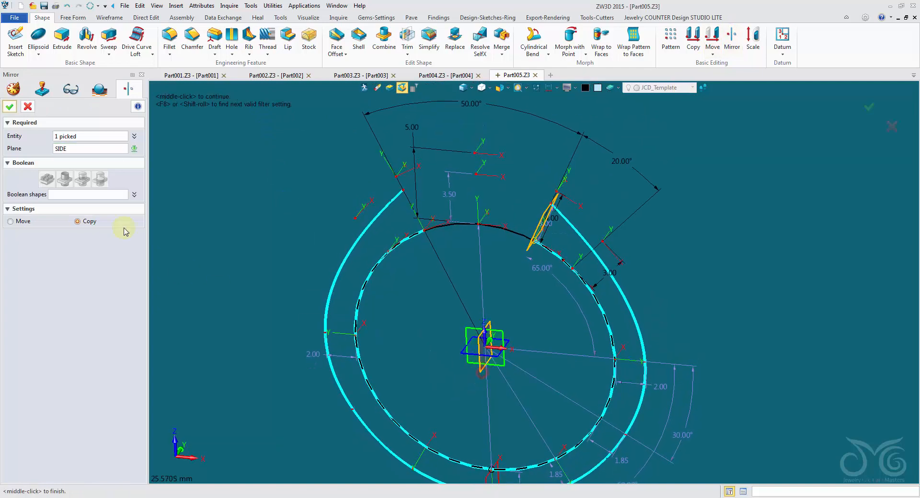
click(10, 107)
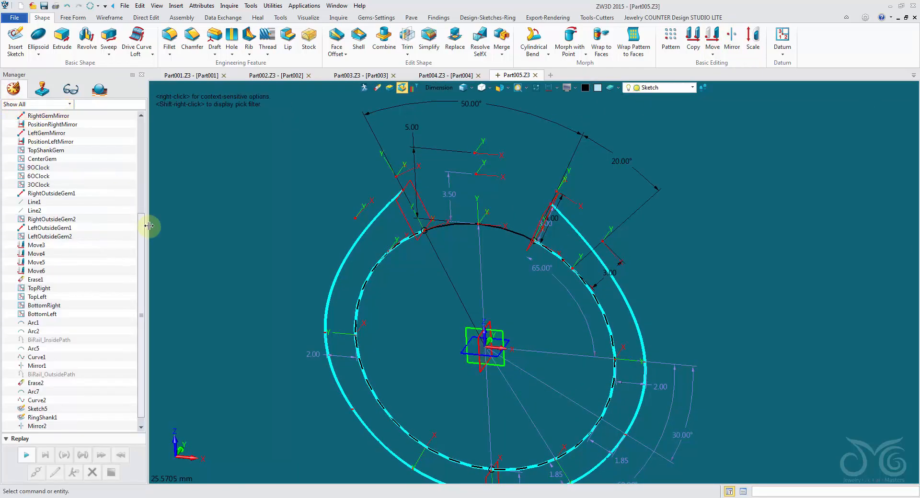
Hide the dimensions of the Ring Size Sketch.
scroll(141, 130, up, 6)
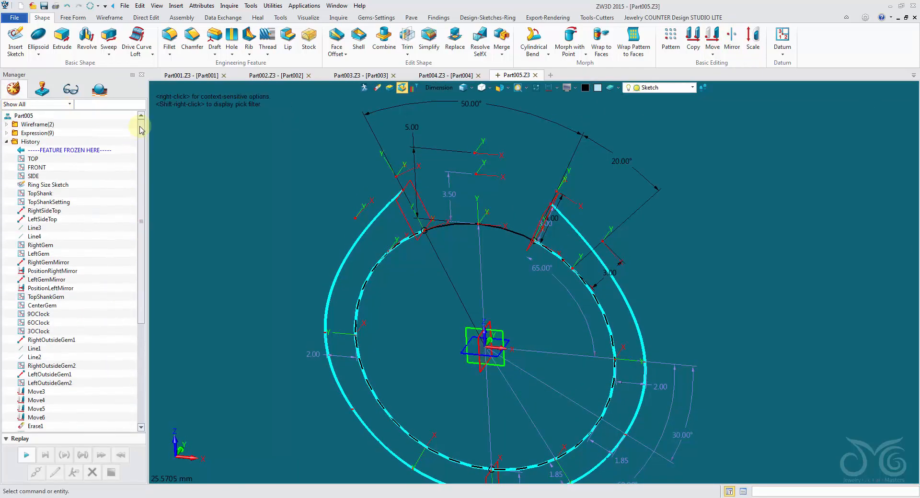
right_click(58, 185)
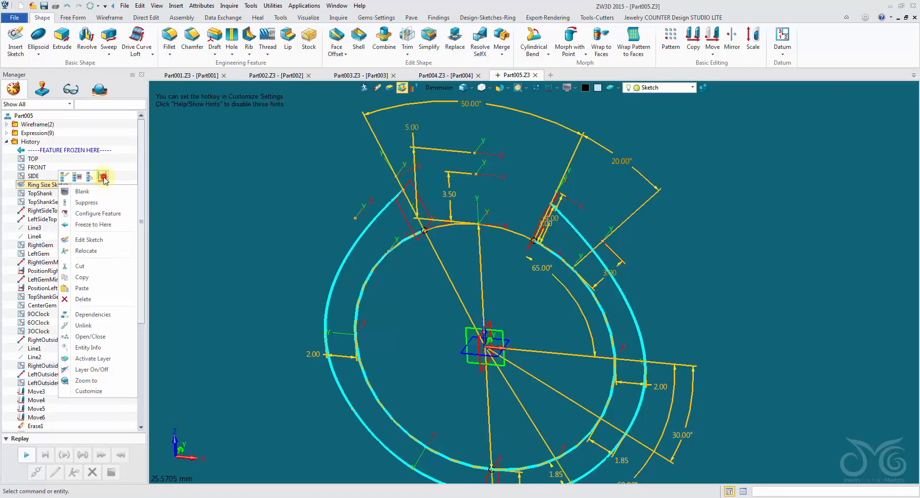
click(103, 177)
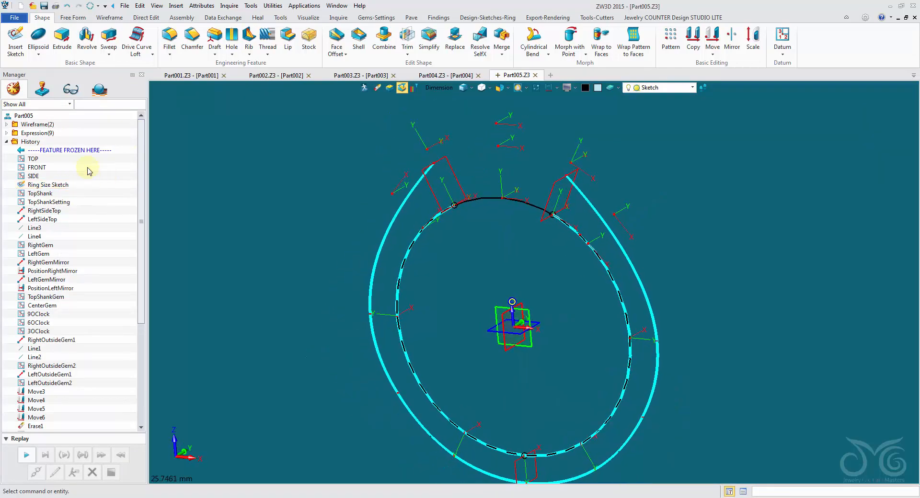
click(143, 55)
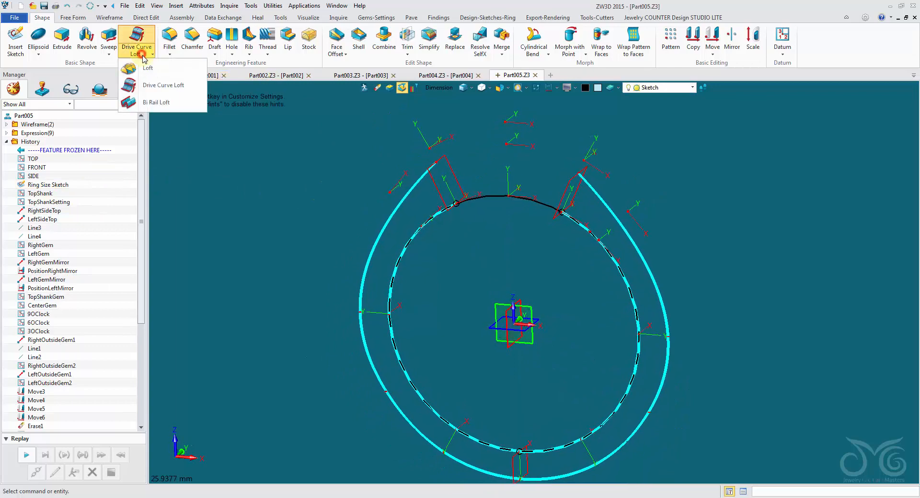
click(177, 102)
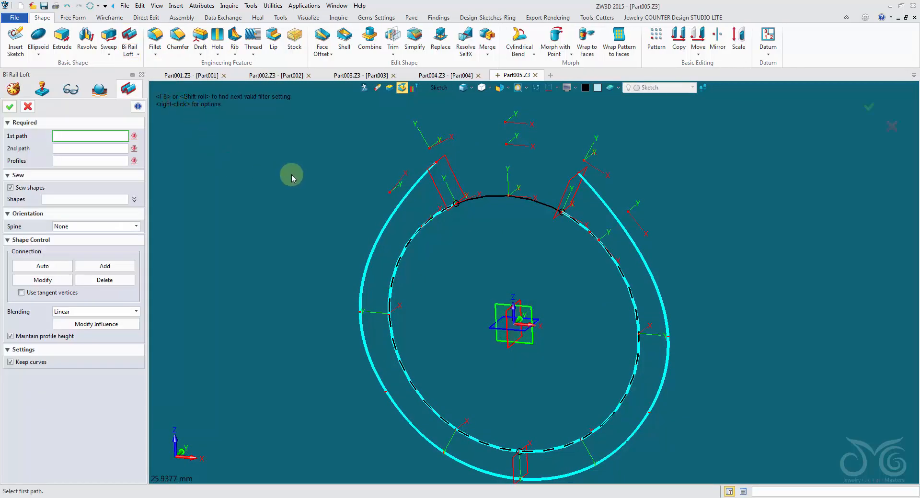
click(439, 88)
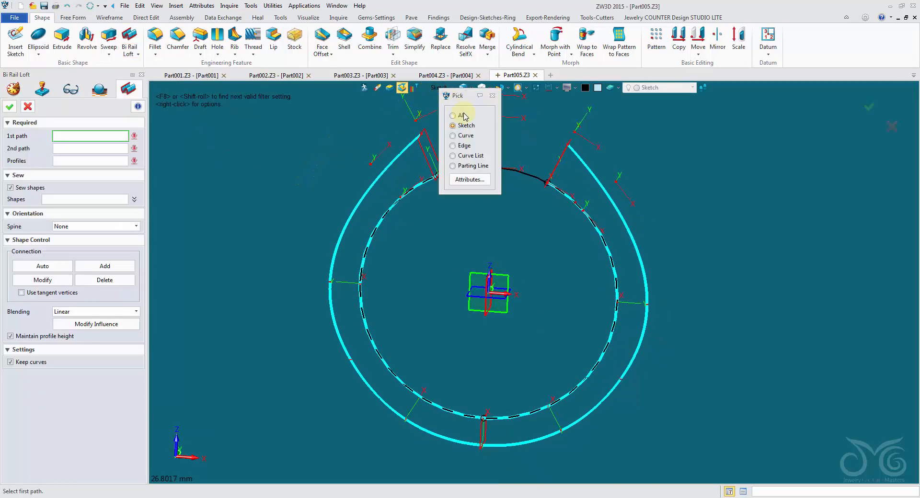
click(478, 157)
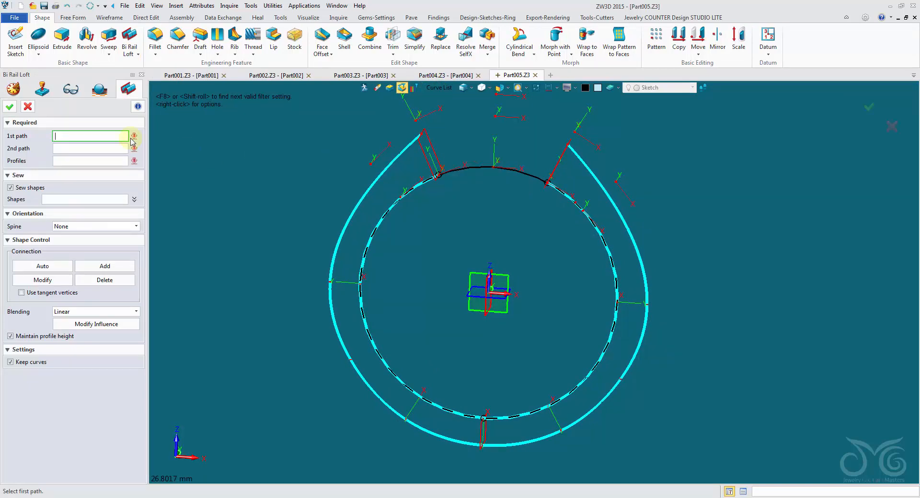
click(27, 106)
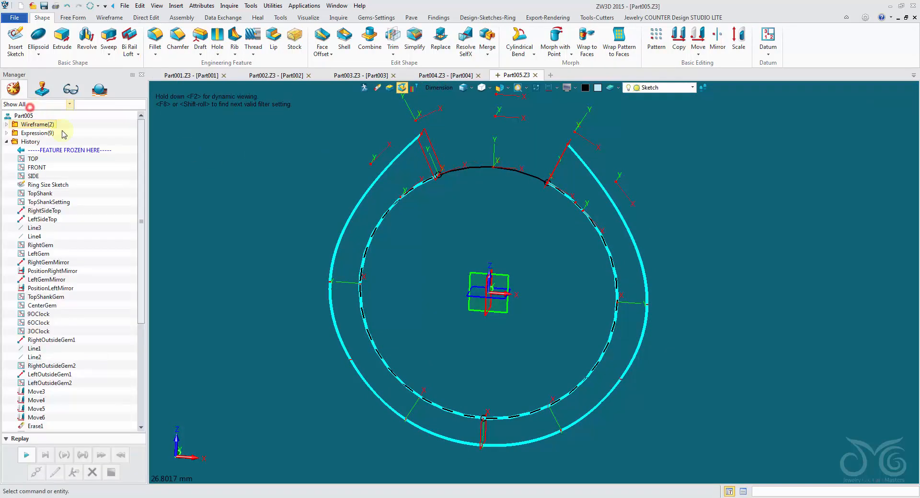
Blank the Ring Size Sketch and start a Bi Rail Loft with the outer curve as first path and the inner curve as second.
right_click(61, 185)
click(80, 194)
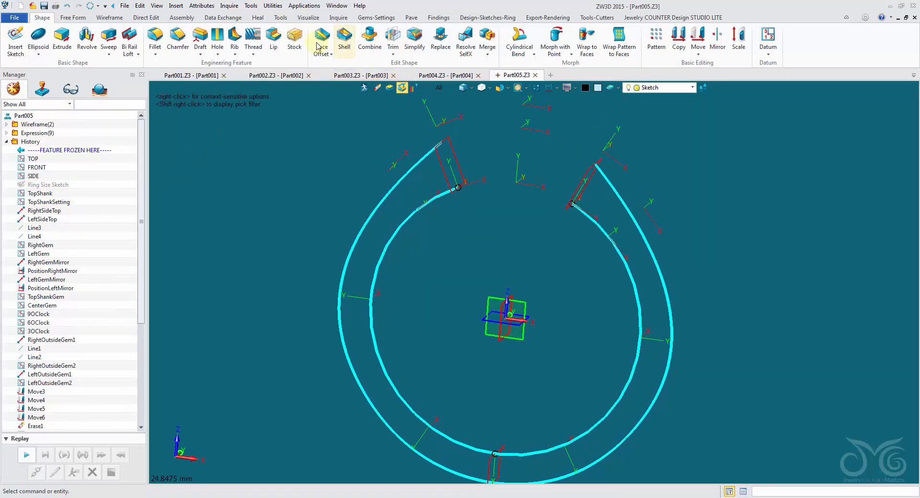
click(139, 44)
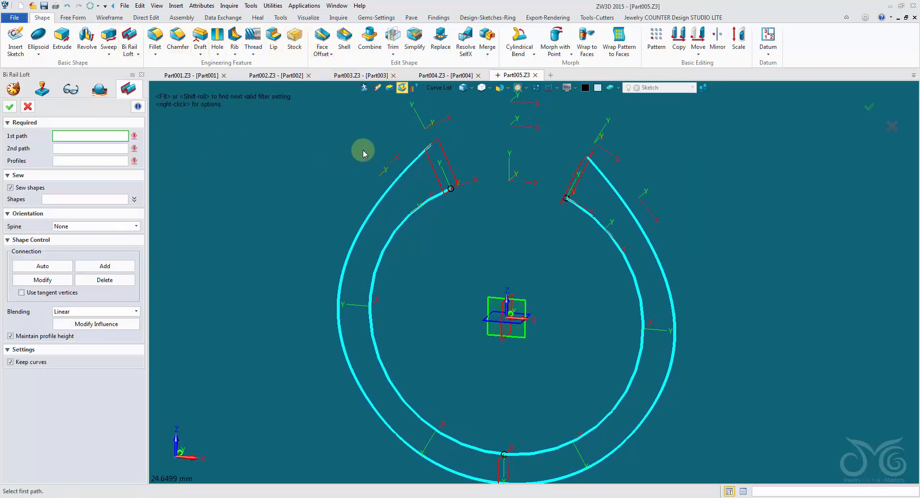
click(411, 165)
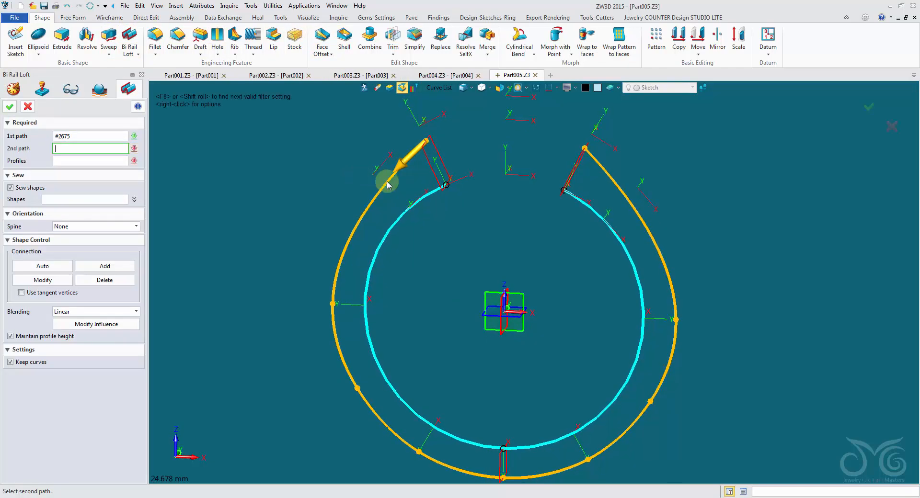
click(428, 196)
Pick the sketch on the shank's upper-left end as the first profile of the Bi Rail Loft.
right_drag(268, 167, 206, 162)
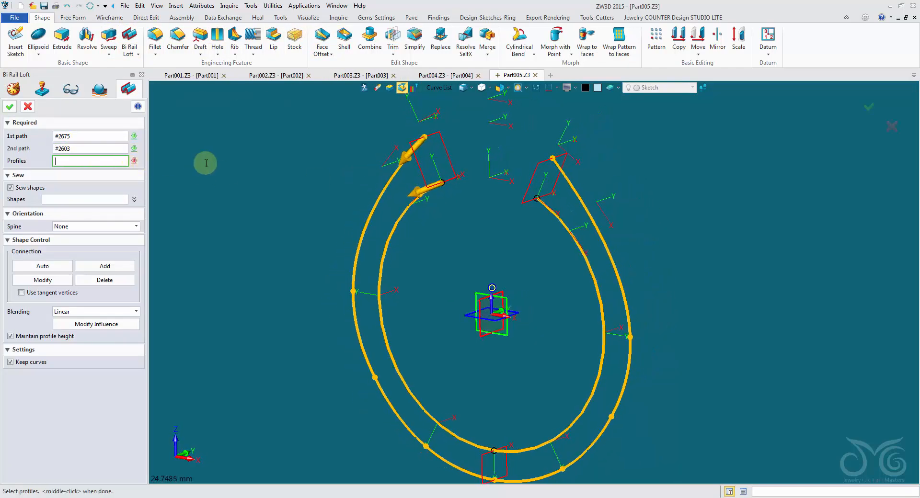
click(439, 88)
click(475, 126)
click(526, 195)
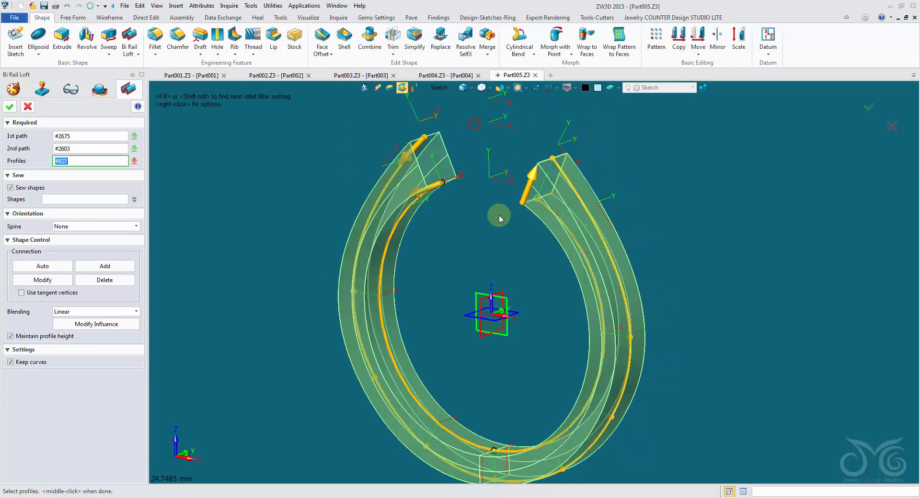
click(439, 186)
Add the sketch at the bottom of the shank as the second loft profile, re-picking it to align its start corner with the first.
right_drag(494, 357, 498, 394)
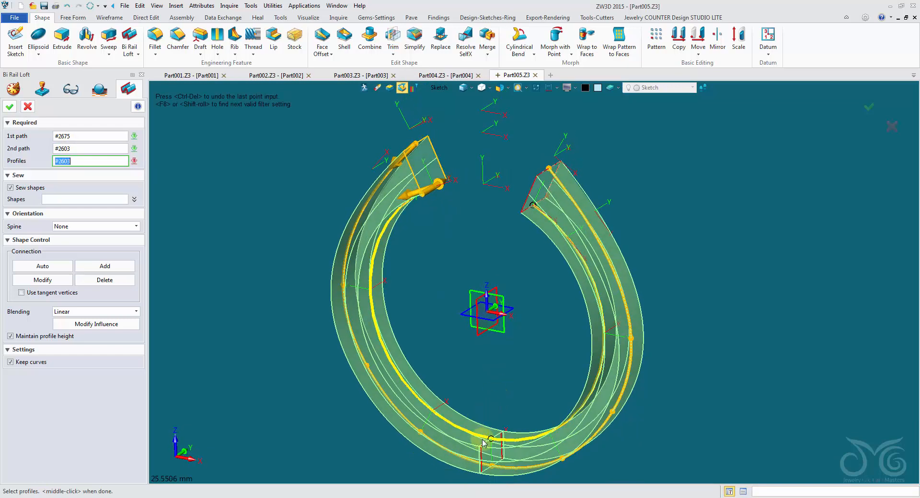
click(482, 443)
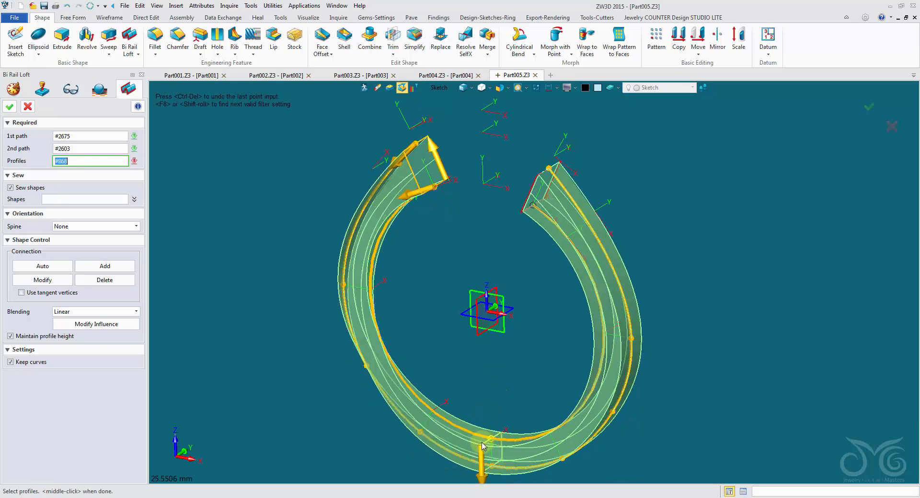
click(488, 442)
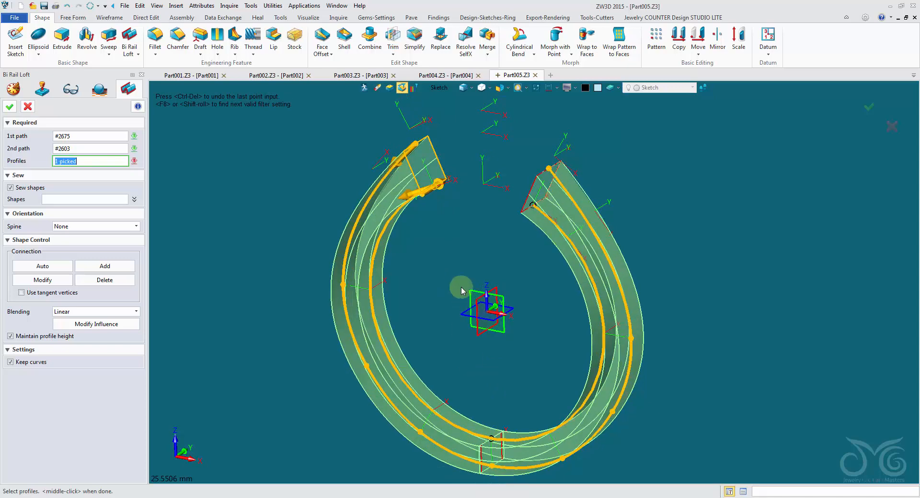
right_drag(431, 207, 464, 358)
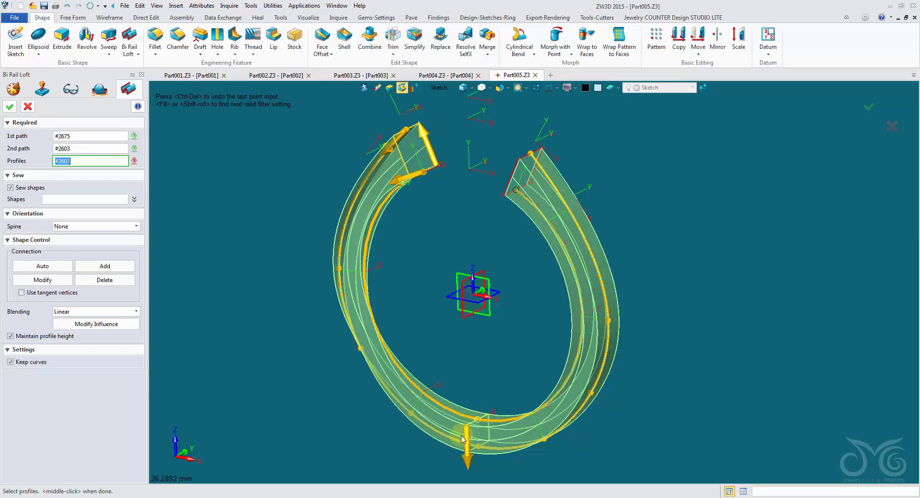
click(485, 436)
click(489, 429)
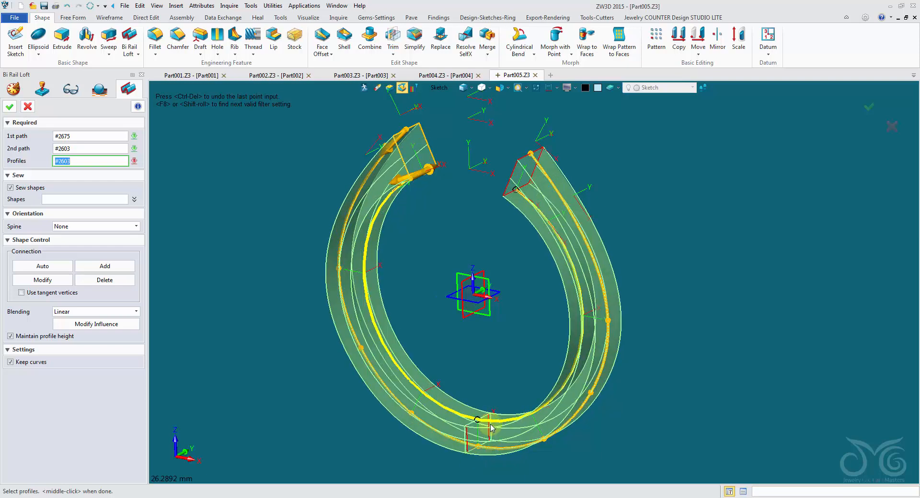
click(487, 430)
click(472, 426)
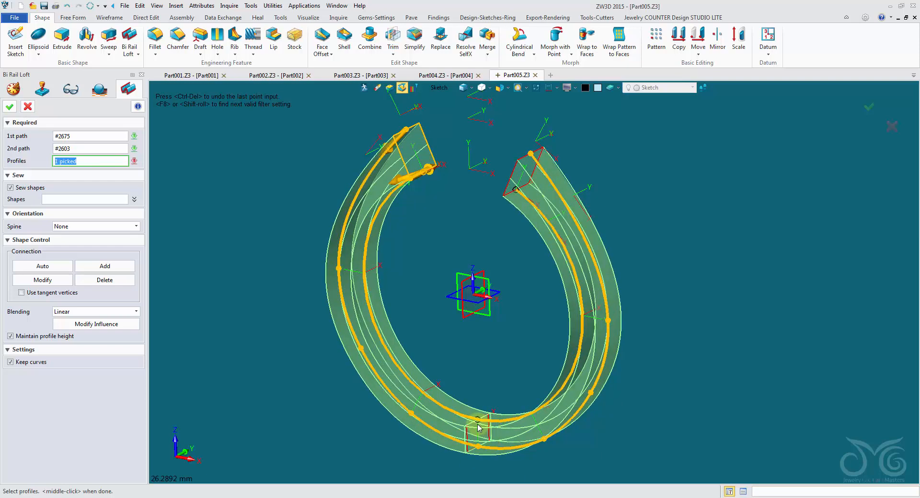
click(472, 426)
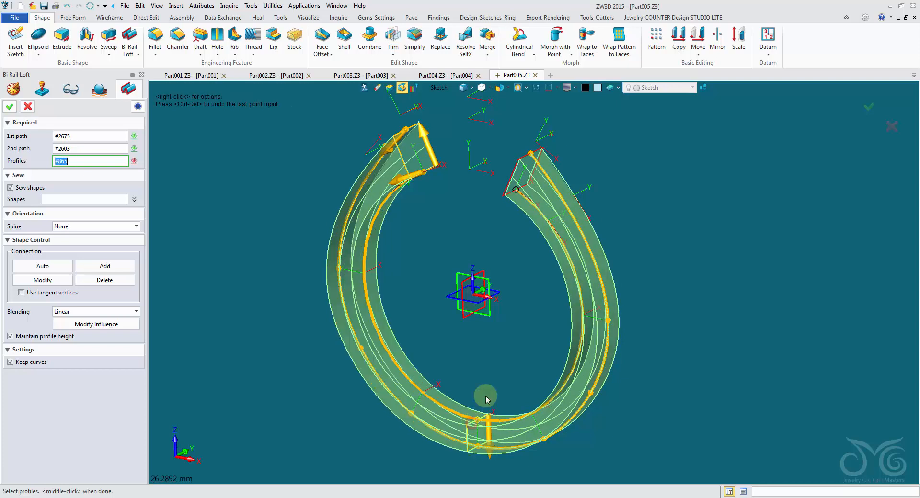
Add the sketch on the shank's upper-right end as the third loft profile, re-picking it to match the other profiles' start corners.
click(508, 195)
click(511, 194)
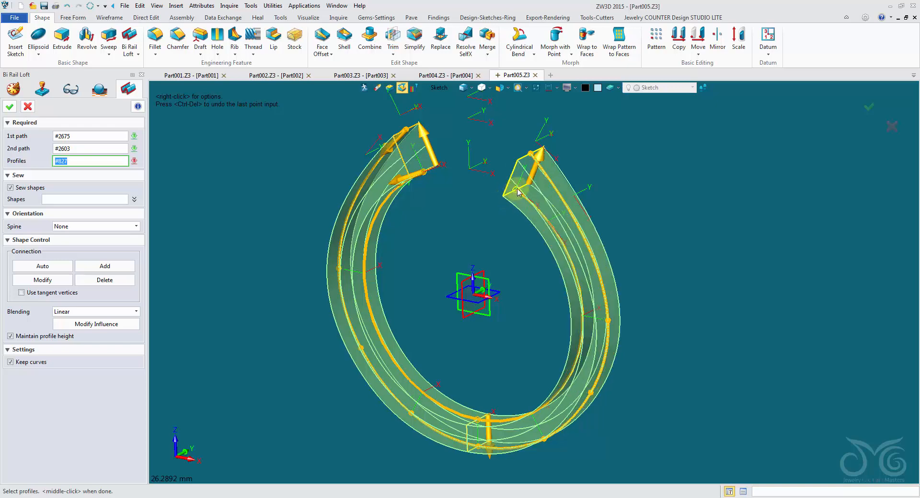
click(507, 195)
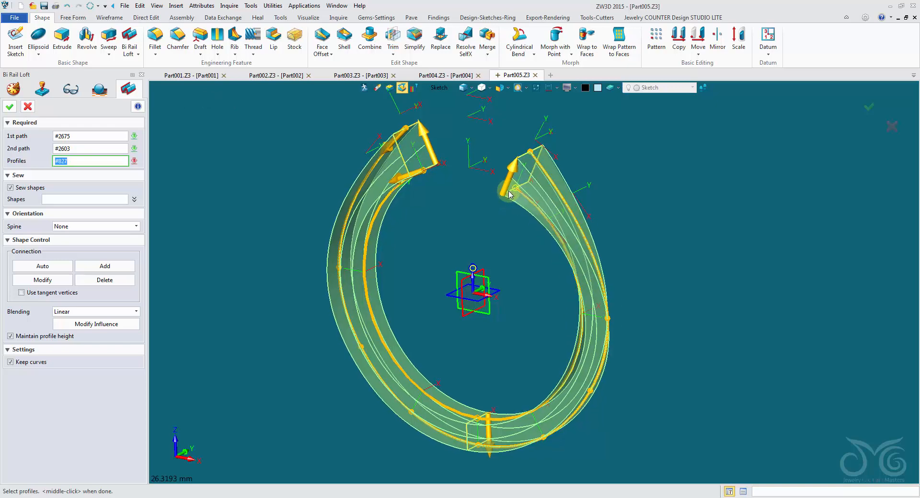
right_drag(573, 204, 198, 223)
click(529, 187)
Preview the loft without Maintain profile height, re-enable the option and complete the Bi Rail Loft.
click(49, 338)
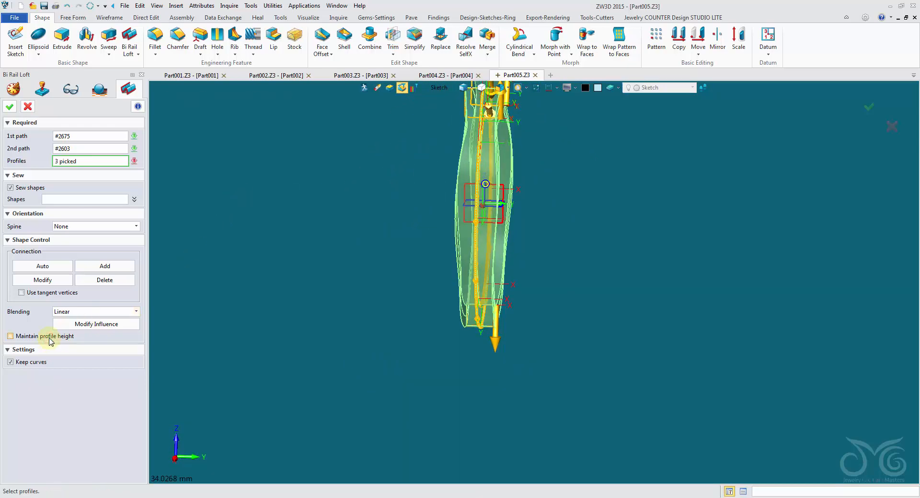
click(50, 338)
key(ctrl+Home)
click(9, 107)
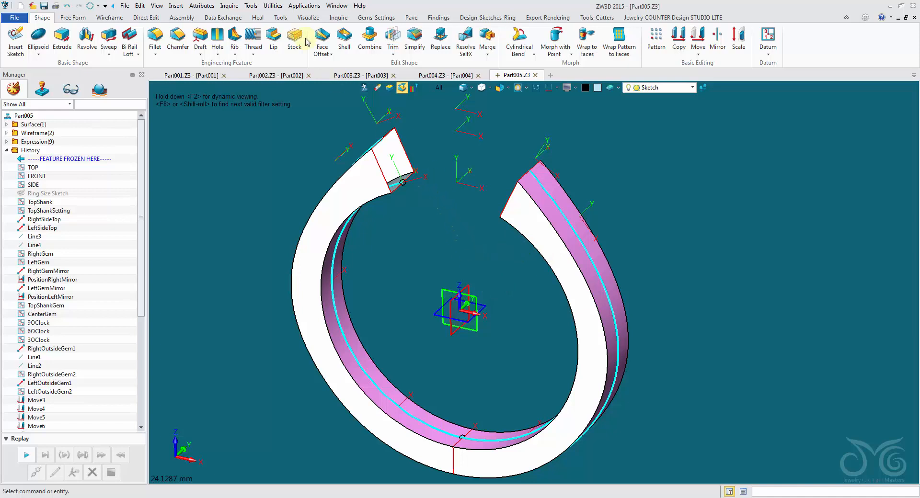
Close the shank's open upper-left end with an N-sided patch bounded by its four edges, with Direct refit and 0.01 tolerance.
click(73, 17)
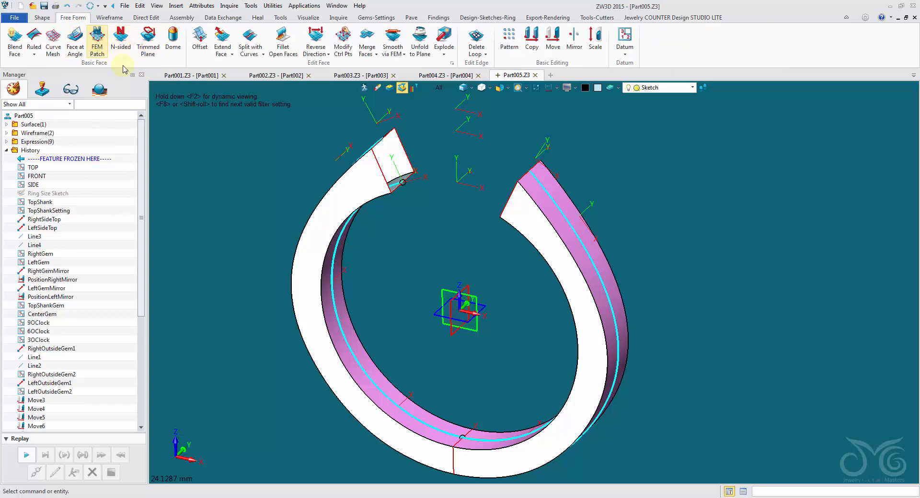
click(120, 36)
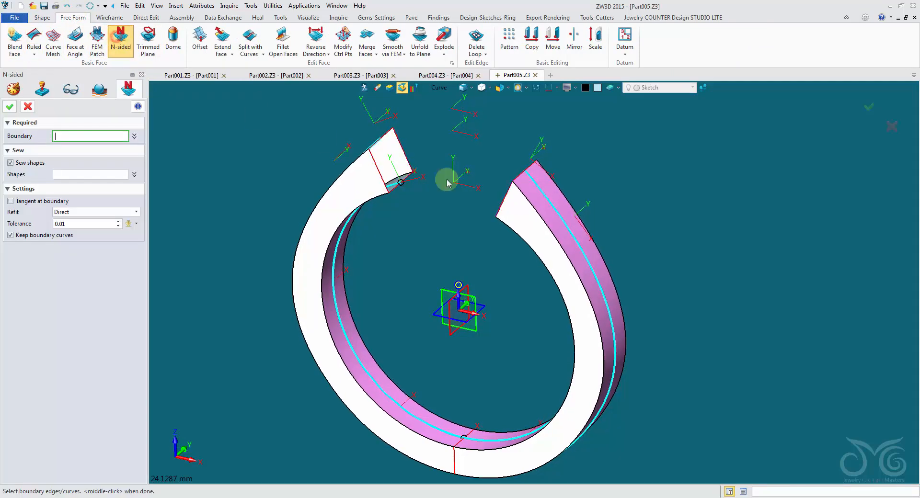
scroll(487, 181, up, 4)
right_drag(448, 184, 527, 180)
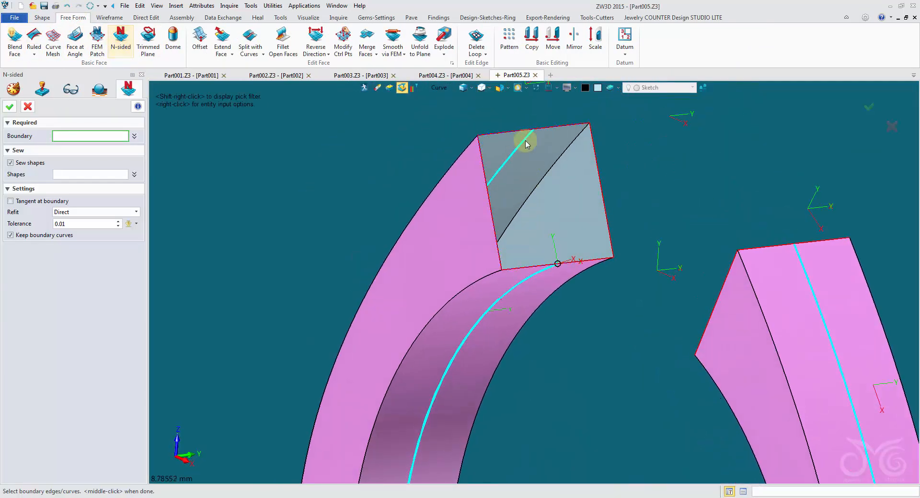
click(518, 131)
click(491, 213)
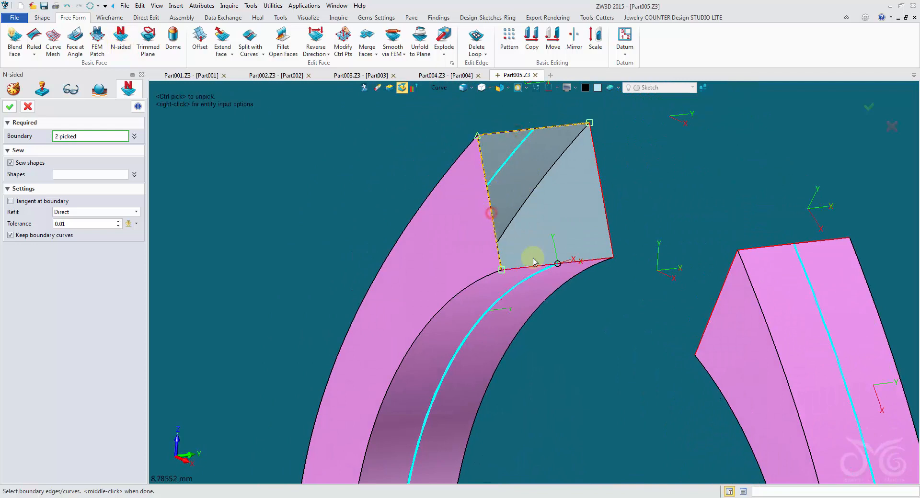
click(533, 261)
click(603, 206)
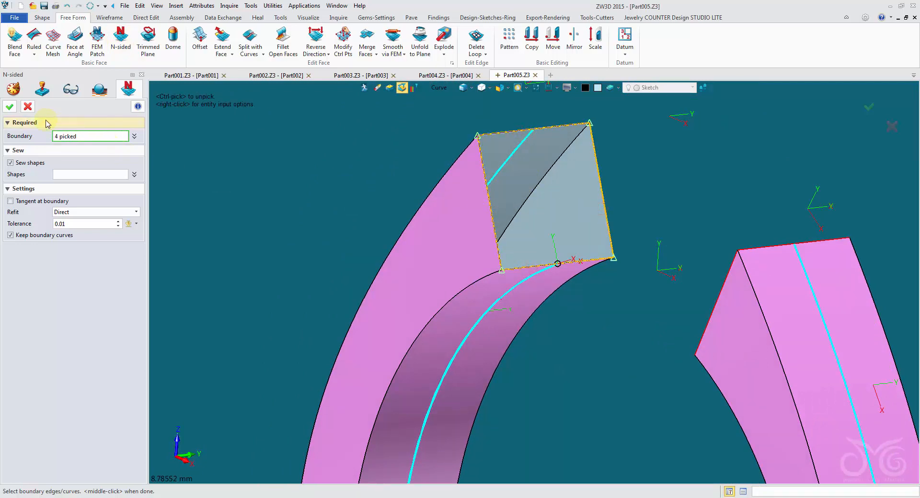
click(9, 107)
key(ctrl+Down)
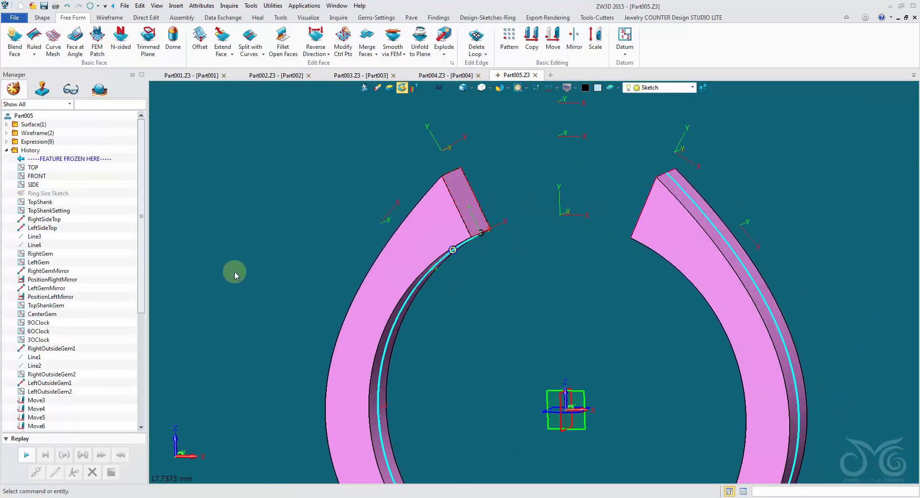
Close the shank's open upper-right end with Fill Gap from one of its edges, using Tangent refit and 0.01 tolerance.
click(255, 19)
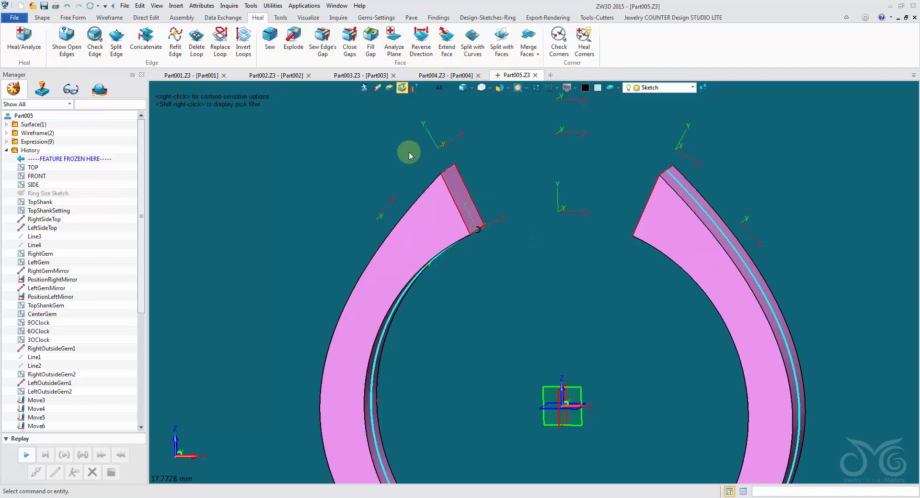
click(374, 47)
right_drag(417, 107, 584, 192)
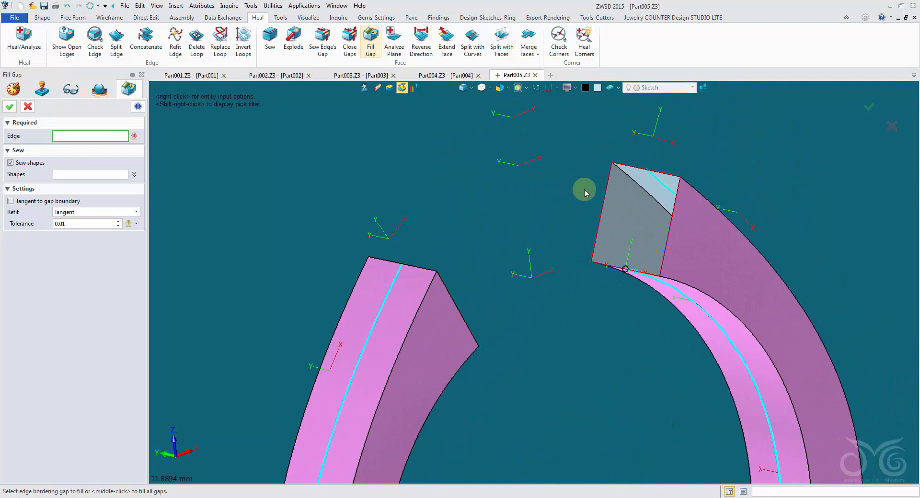
click(607, 203)
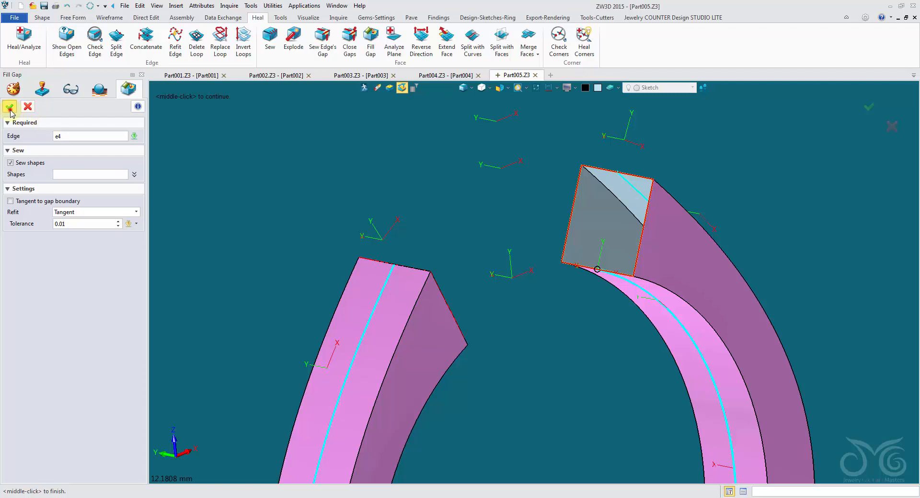
click(10, 107)
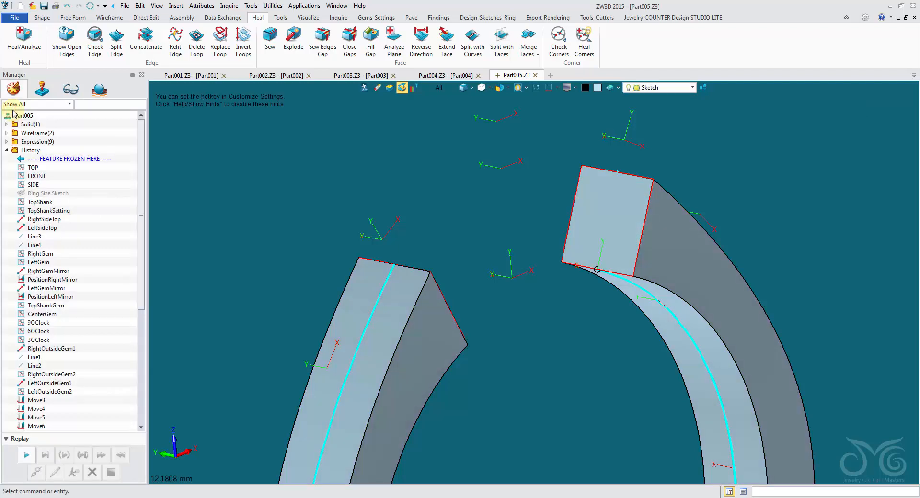
Inspect the closed shank and roll the model history back to just after Mirror2, before Surf2_Adv.
mouse_move(601, 288)
middle_down()
mouse_move(561, 277)
mouse_move(664, 261)
mouse_move(612, 336)
mouse_move(602, 329)
mouse_move(585, 343)
mouse_move(477, 349)
mouse_move(478, 361)
mouse_move(484, 341)
mouse_move(470, 345)
middle_up()
scroll(471, 346, up, 1)
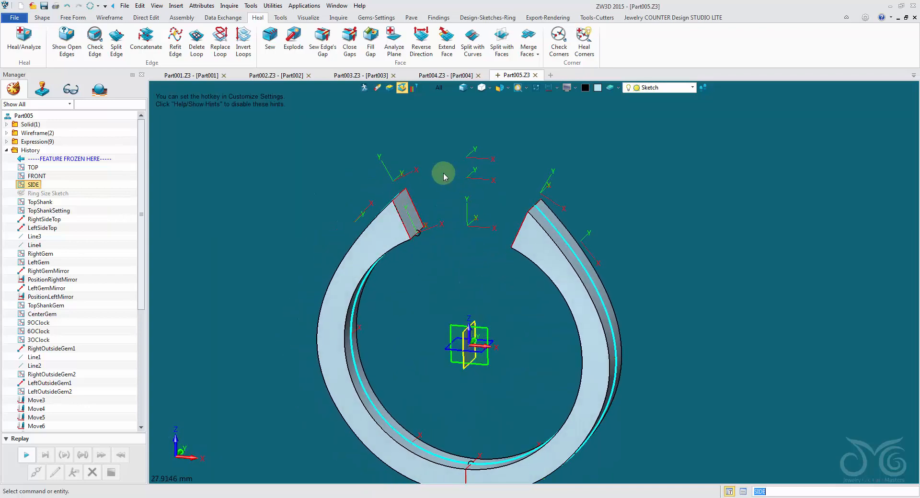
middle_drag(603, 247, 510, 408)
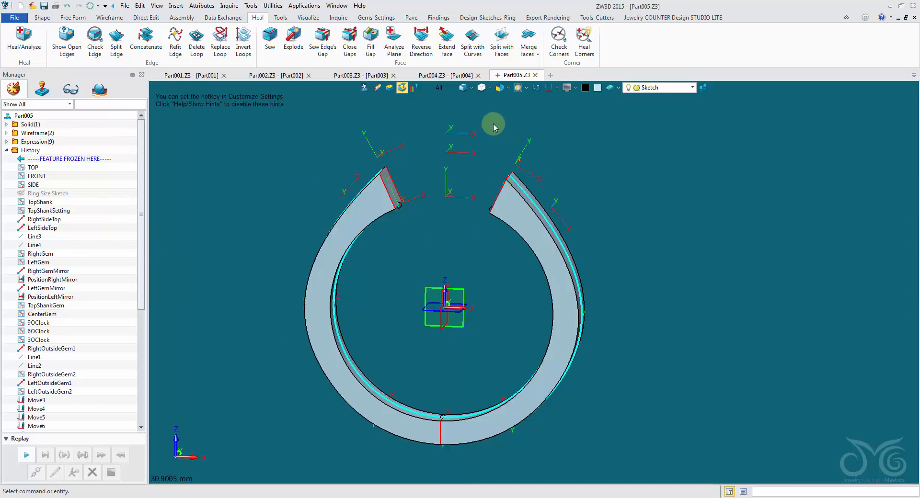
middle_drag(428, 248, 436, 258)
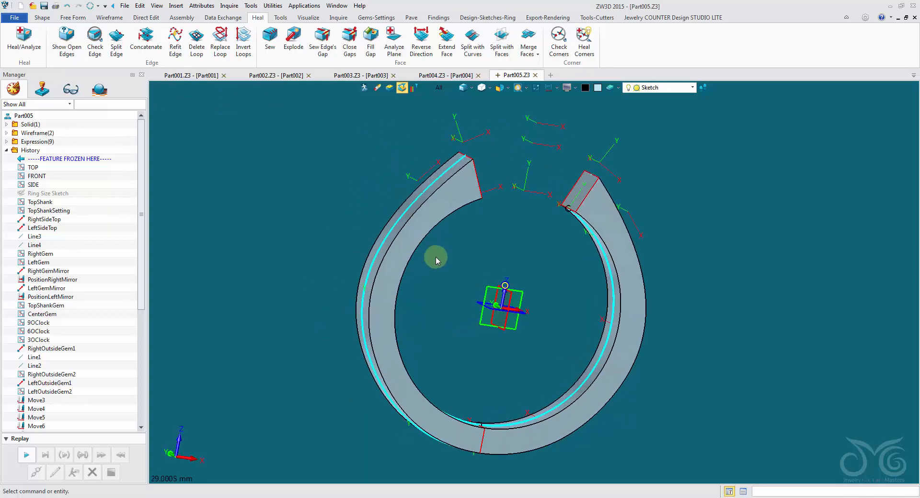
right_drag(436, 258, 431, 230)
key(F10)
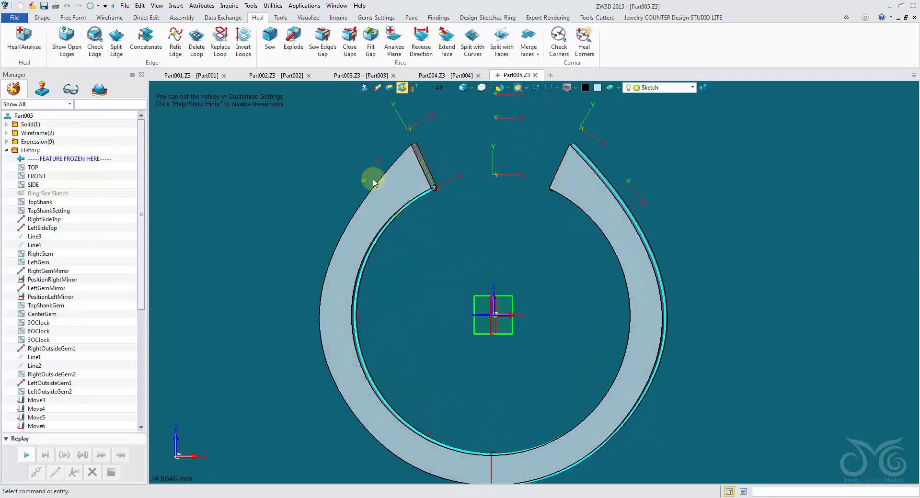
scroll(133, 299, down, 6)
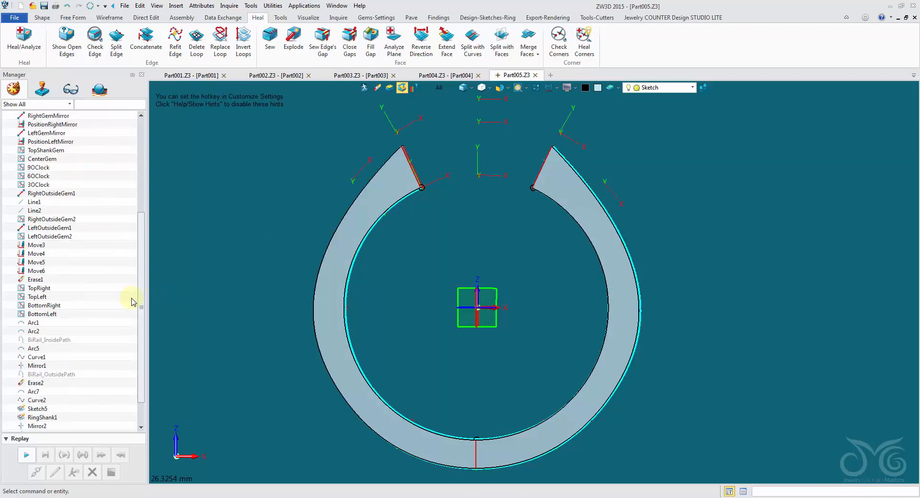
scroll(132, 302, down, 2)
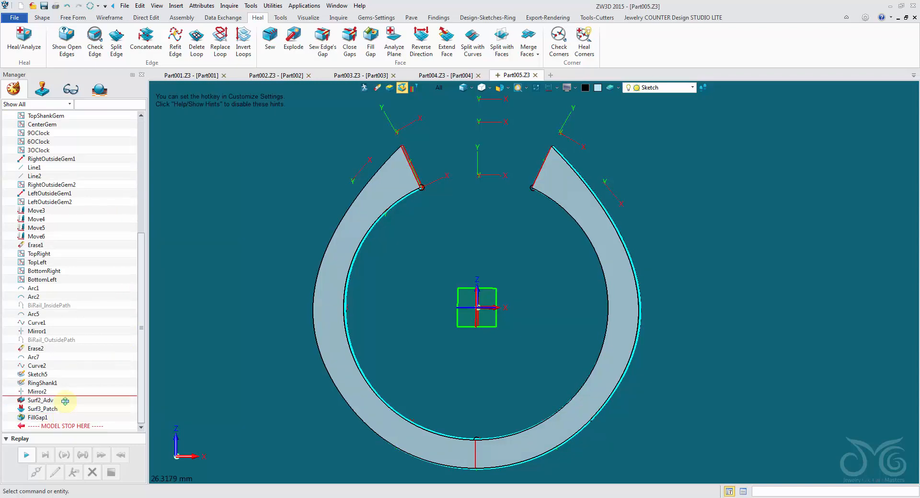
drag(65, 401, 65, 401)
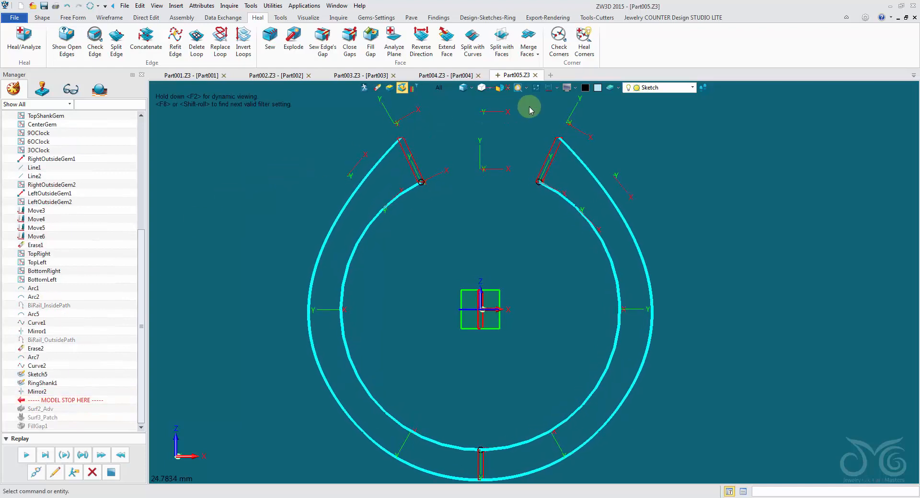
Start modifying the outer path curve and pull its upper-left point outward to bulge the left shoulder.
click(503, 89)
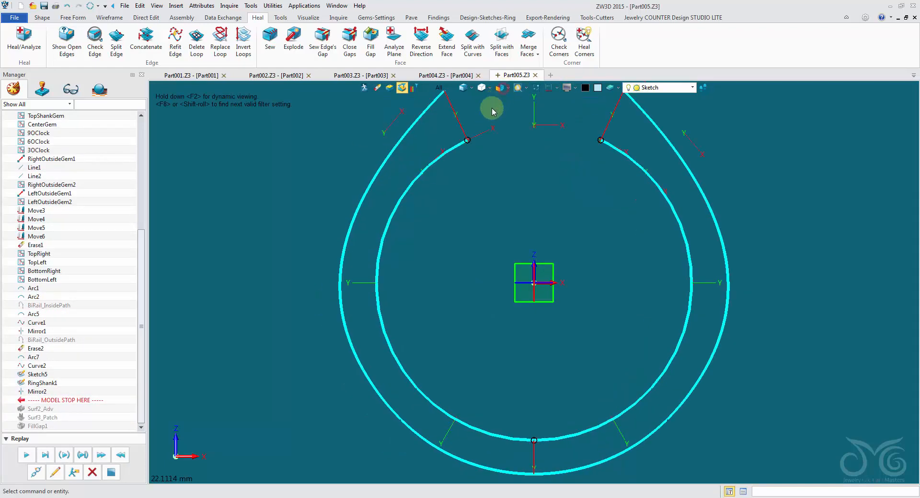
double_click(389, 160)
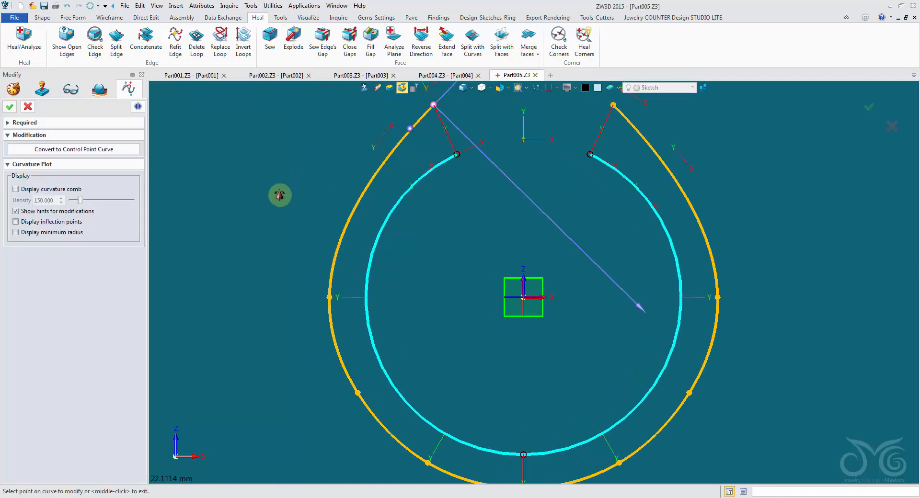
middle_drag(280, 195, 223, 198)
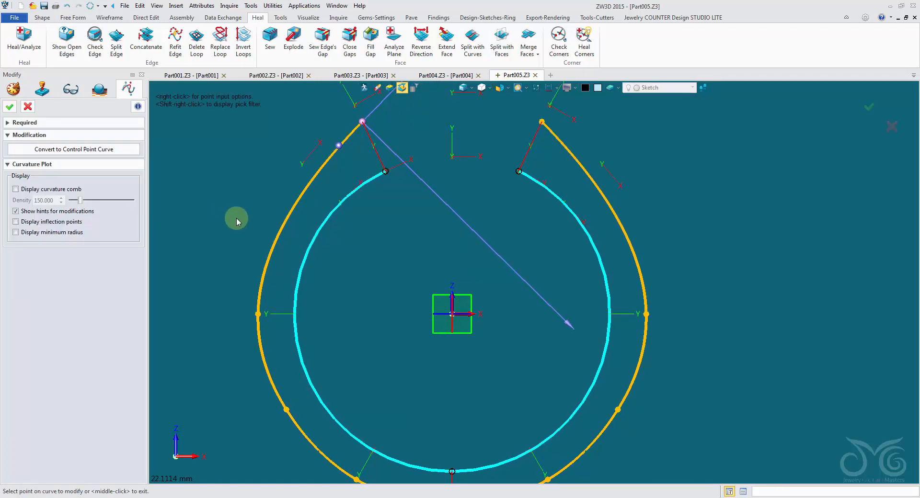
click(288, 216)
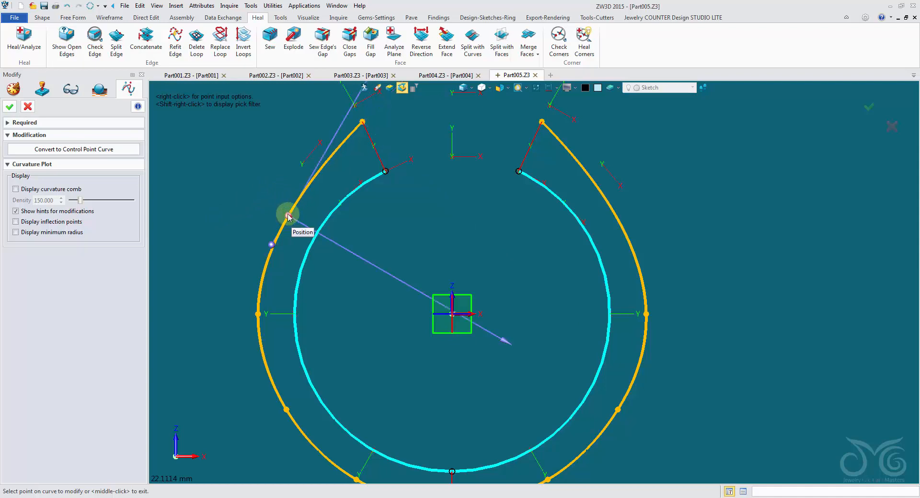
drag(288, 216, 256, 202)
Pull the outer path curve's upper-right point outward to roughly match the left shoulder and accept the modified curve.
click(621, 205)
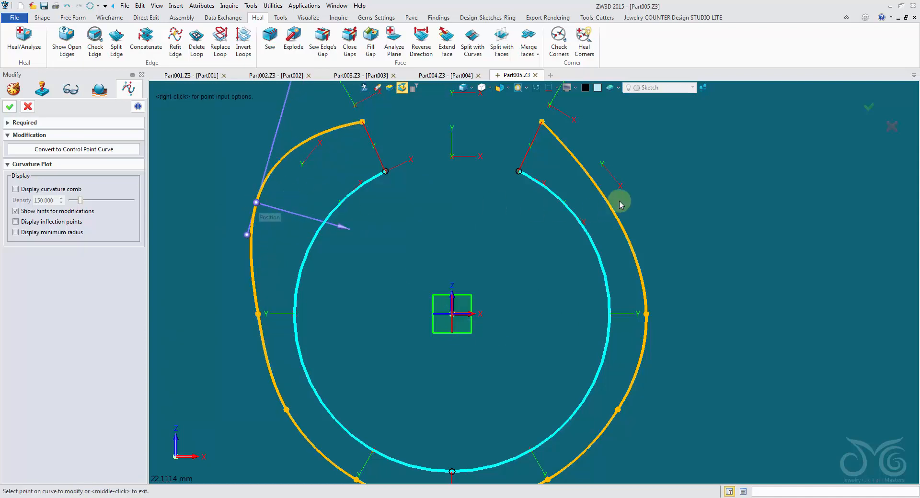
drag(610, 205, 639, 185)
click(638, 184)
middle_drag(704, 367, 703, 302)
scroll(669, 351, down, 3)
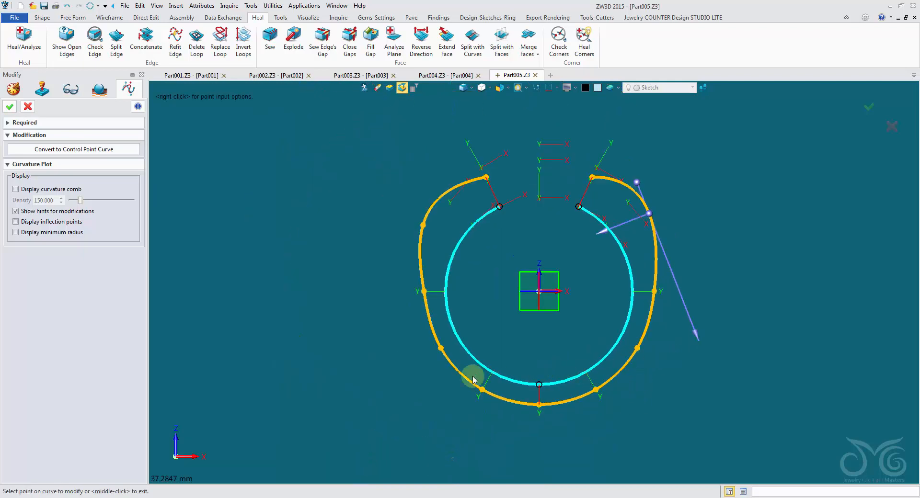
click(10, 106)
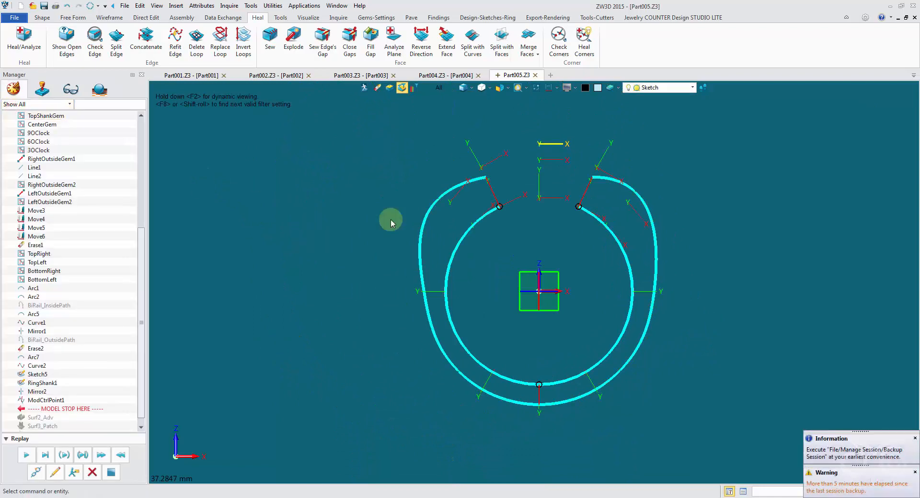
Replay the rolled-back history through Surf2_Adv, Surf3_Patch and FillGap1 to rebuild the closed shank on the modified curve.
mouse_move(388, 222)
right_down()
mouse_move(361, 254)
mouse_move(189, 371)
right_up()
click(23, 450)
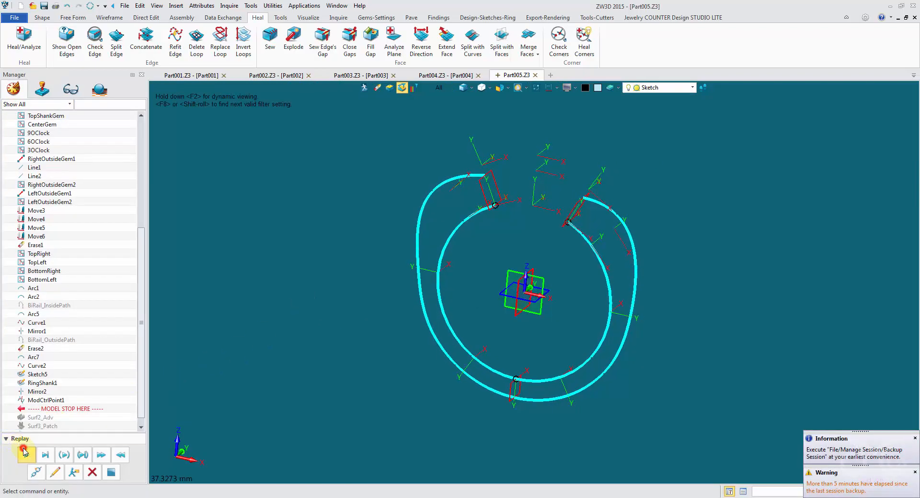
click(22, 449)
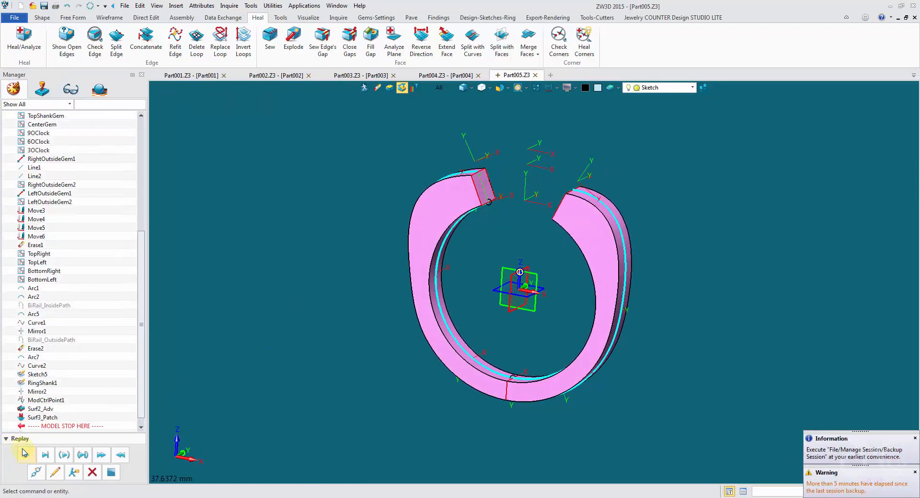
click(23, 453)
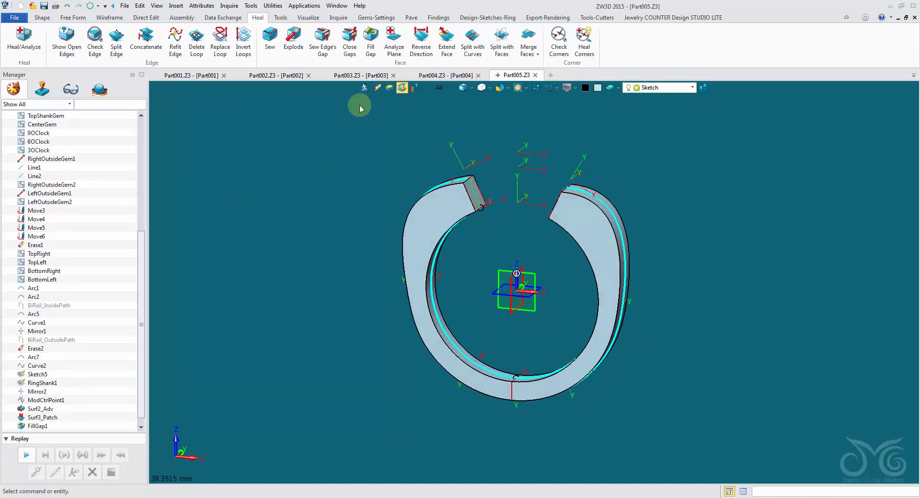
Select the whole shank with the Shape filter and set its colour to gray.
right_drag(360, 108, 447, 116)
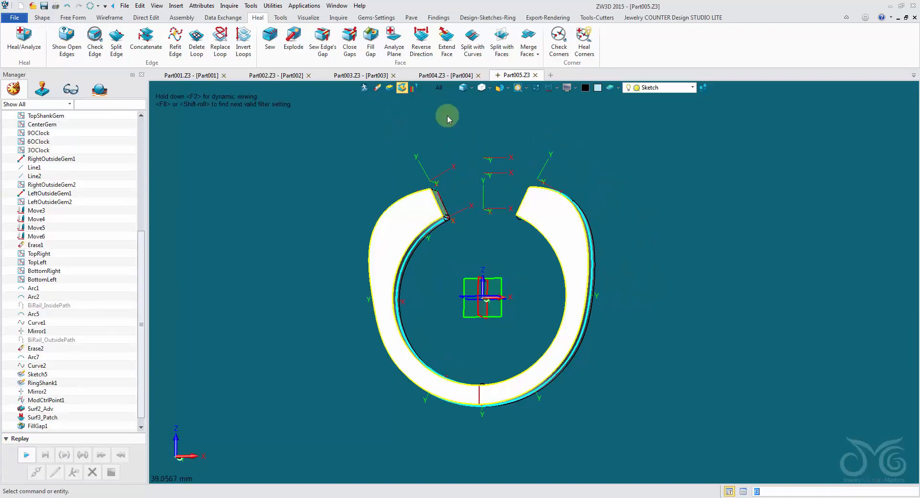
click(439, 88)
click(469, 178)
click(445, 211)
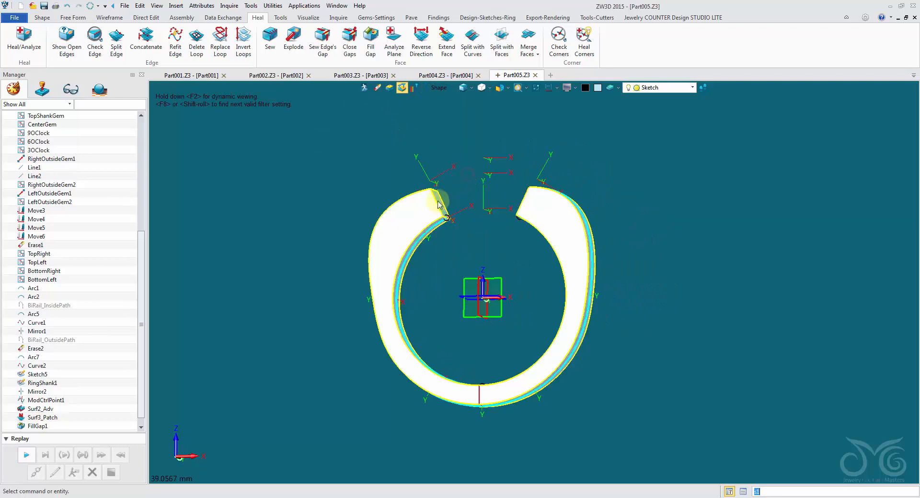
click(597, 88)
click(613, 121)
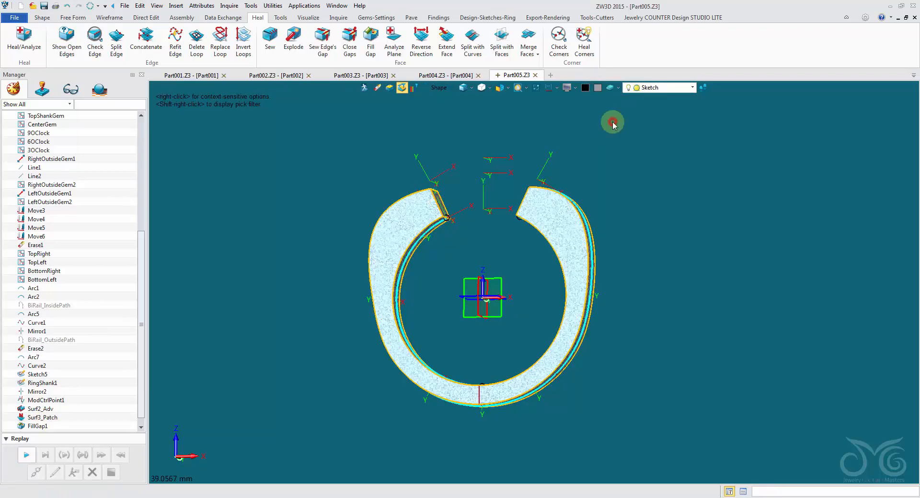
right_drag(612, 121, 586, 113)
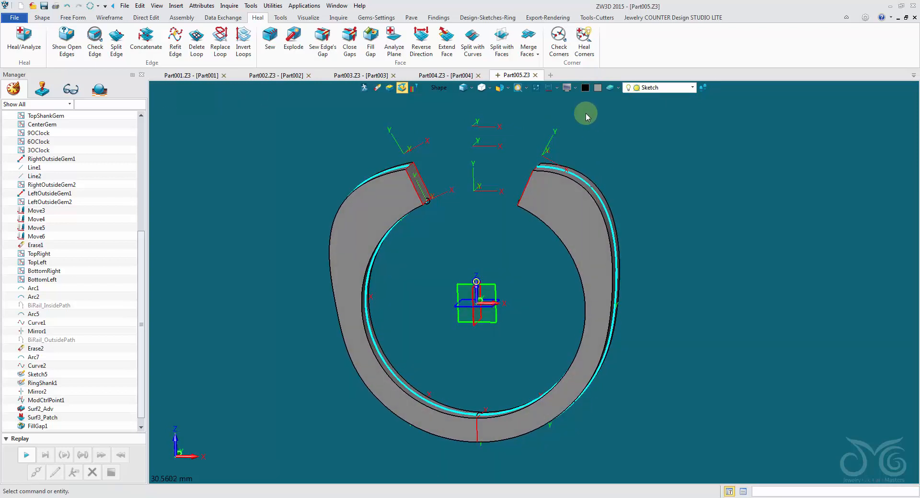
scroll(585, 113, down, 1)
Exclude gray entities from picking with the attribute filter and hide all remaining curves, sketches and datum planes around the shank.
click(415, 89)
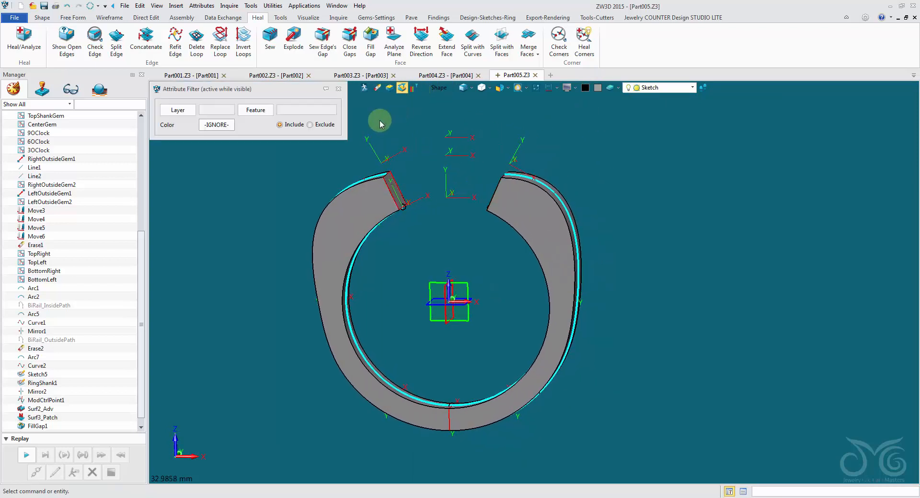
click(218, 126)
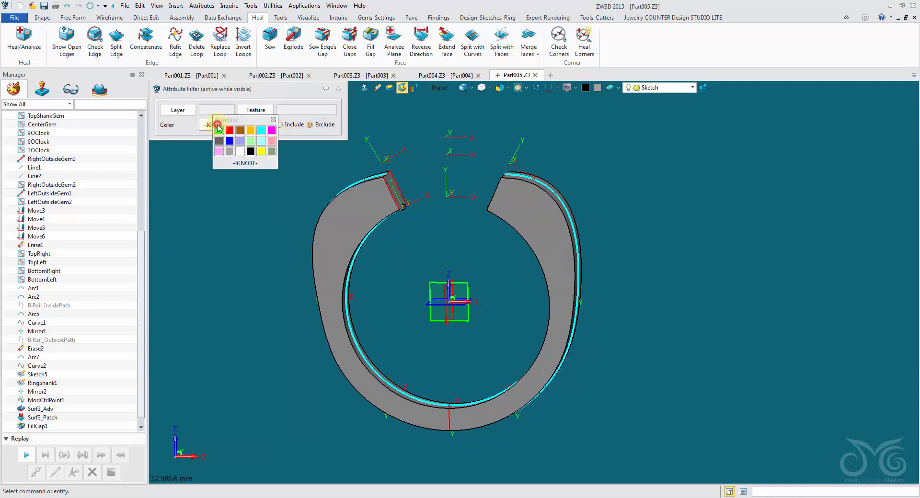
click(230, 151)
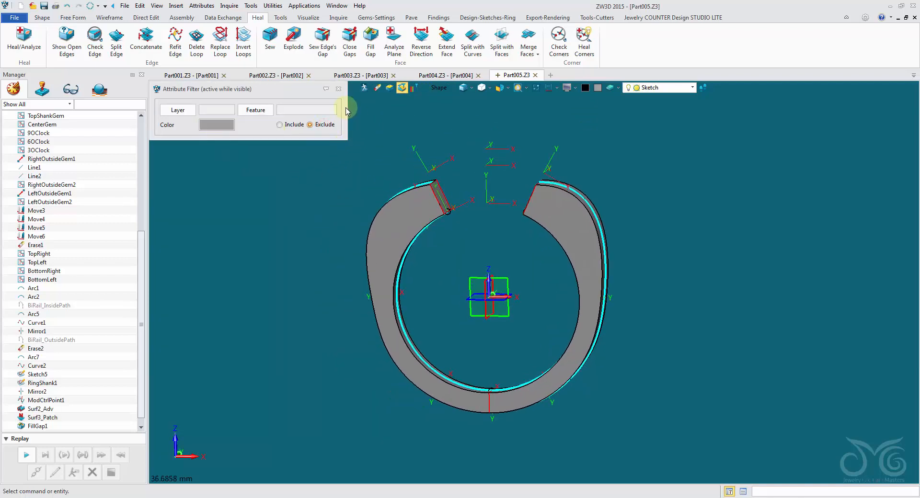
click(428, 88)
click(440, 119)
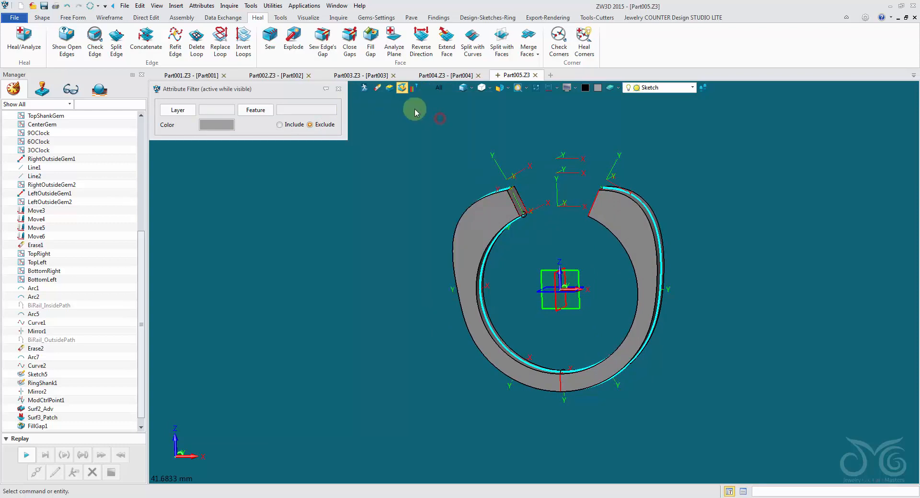
drag(415, 117, 750, 446)
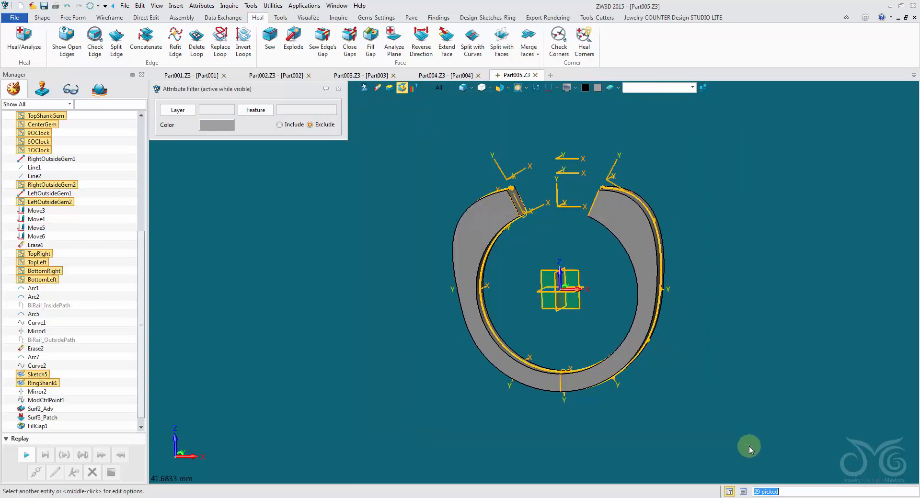
click(568, 90)
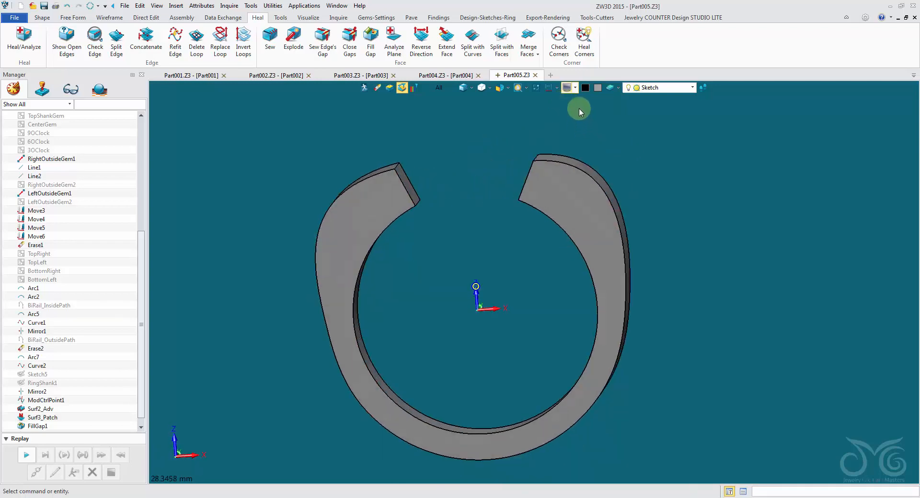
Look through the part templates and create the new part Part006.Z3 from the SquareClosed_3_Stone template.
click(552, 78)
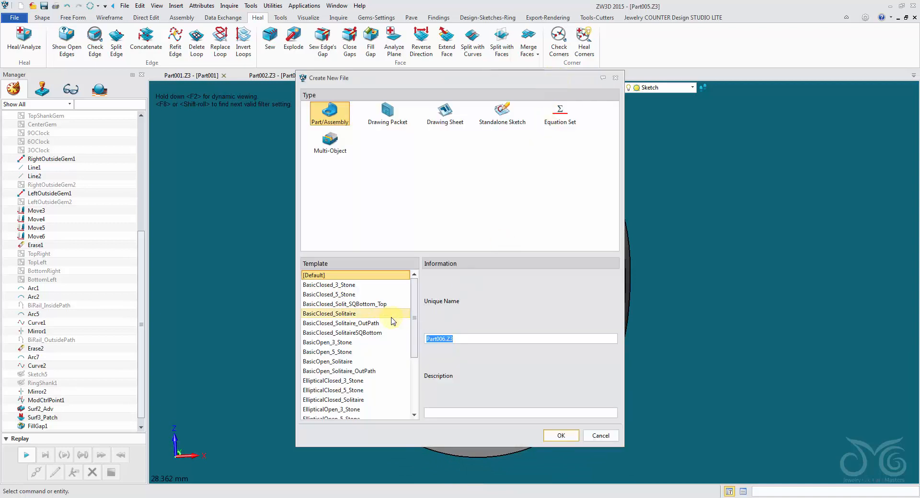
drag(414, 297, 414, 330)
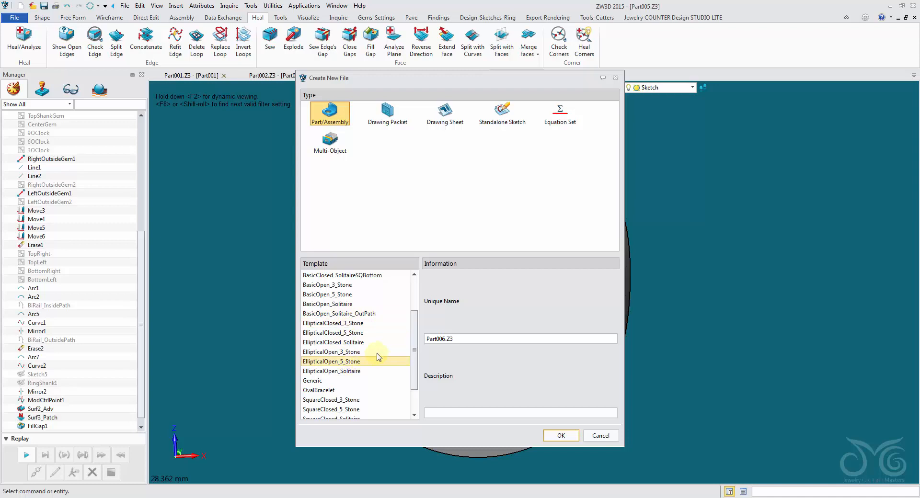
mouse_move(413, 348)
mouse_down()
mouse_move(414, 314)
mouse_move(413, 349)
mouse_up()
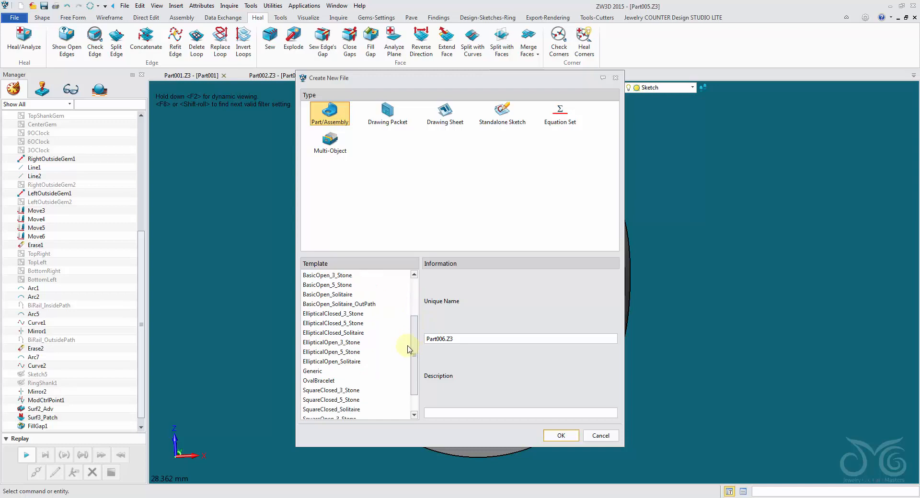
scroll(407, 353, down, 1)
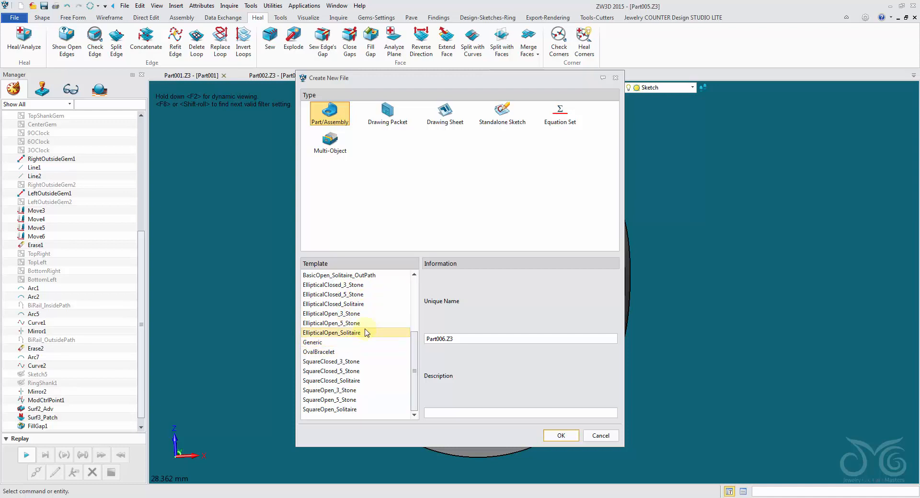
click(305, 343)
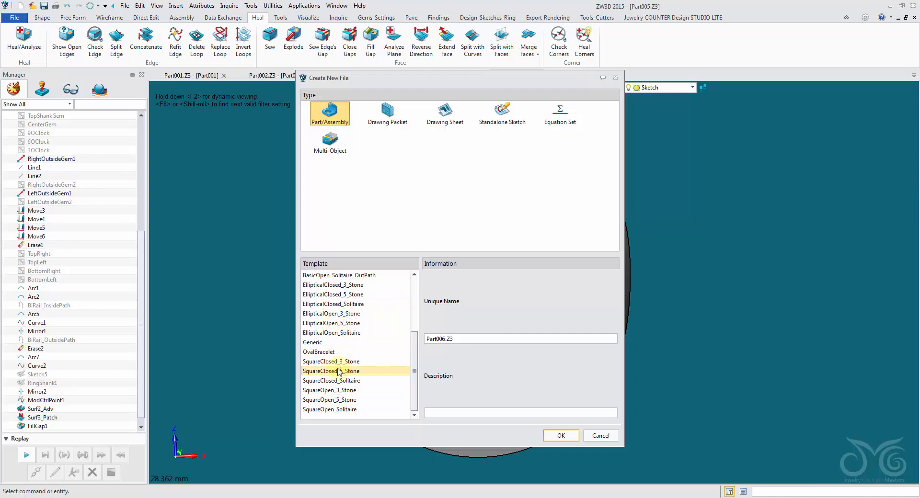
click(315, 364)
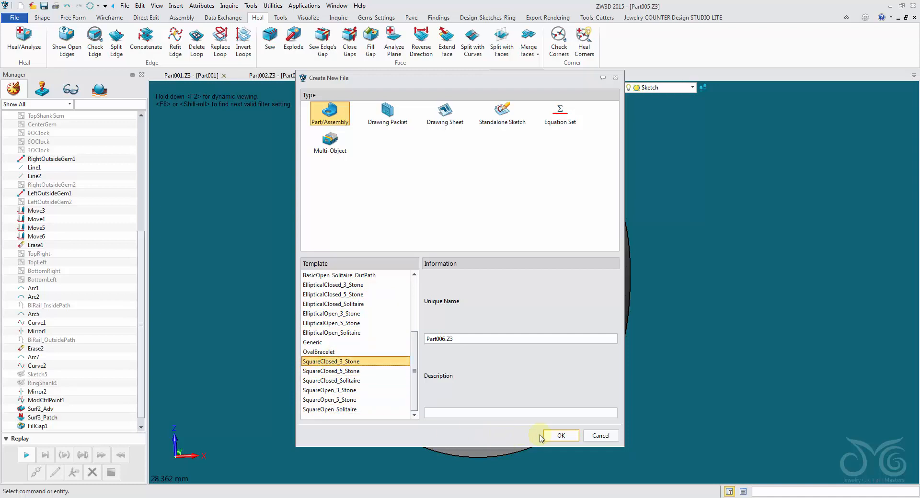
click(560, 434)
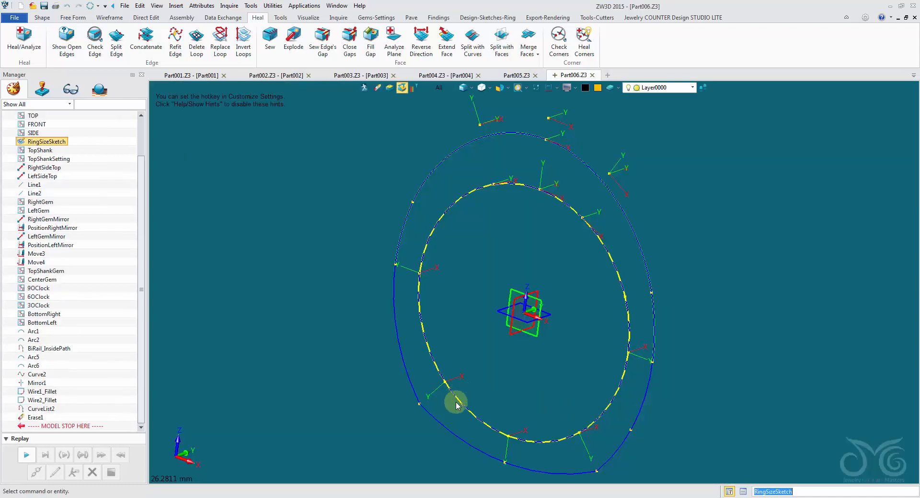
Inspect the square closed three-stone template's paths from several angles and close its file.
mouse_move(360, 441)
right_down()
mouse_move(404, 399)
mouse_move(630, 462)
mouse_move(627, 403)
mouse_move(689, 266)
mouse_move(513, 113)
right_up()
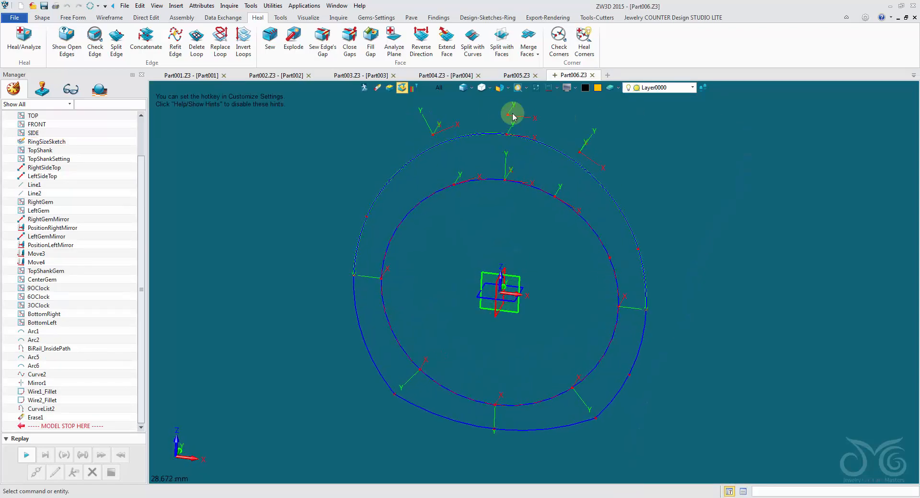
right_drag(482, 464, 496, 134)
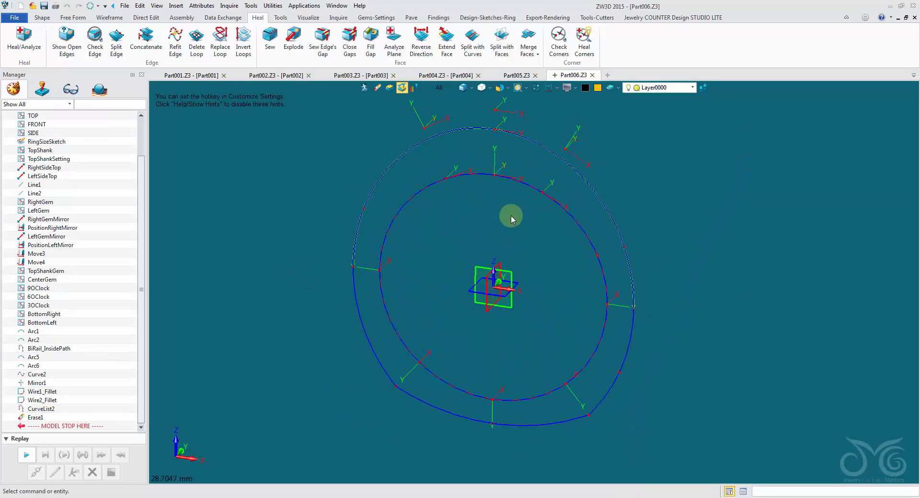
mouse_move(503, 217)
right_down()
mouse_move(550, 187)
mouse_move(566, 163)
right_up()
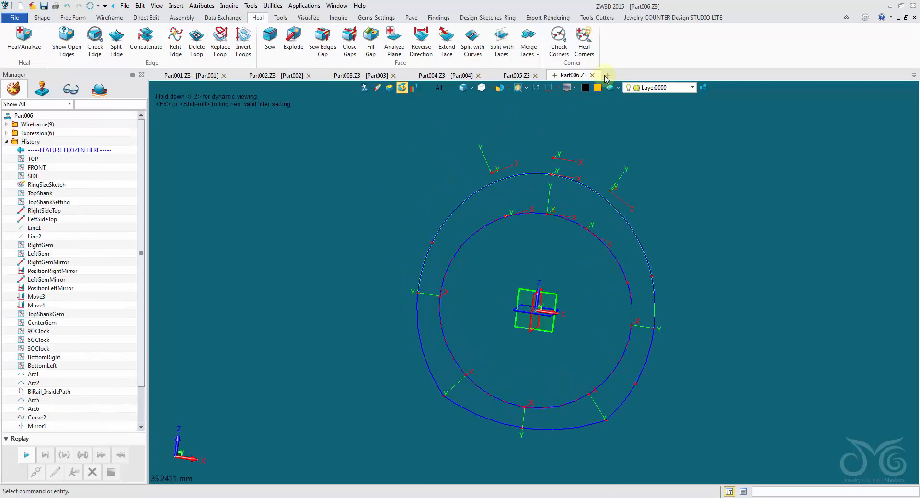
click(593, 75)
Create the new part Part006.Z3 from the OvalBracelet template and view its bracelet sketch.
click(549, 76)
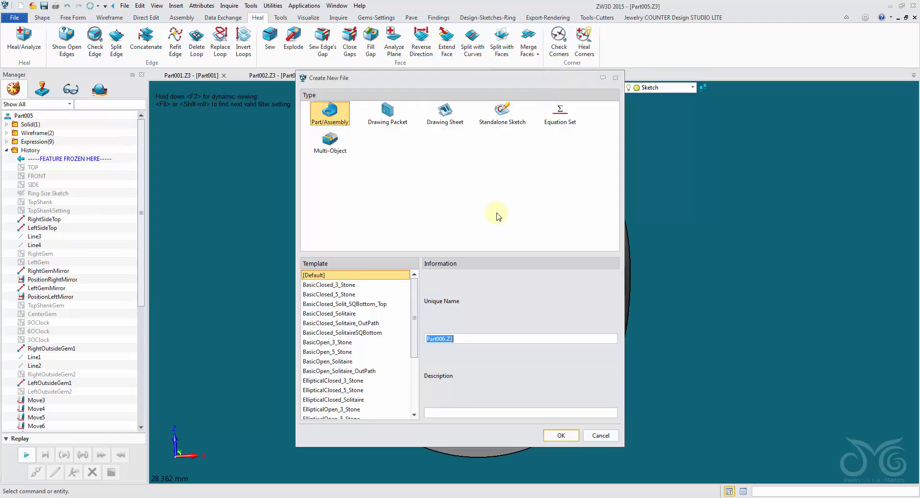
scroll(415, 310, down, 4)
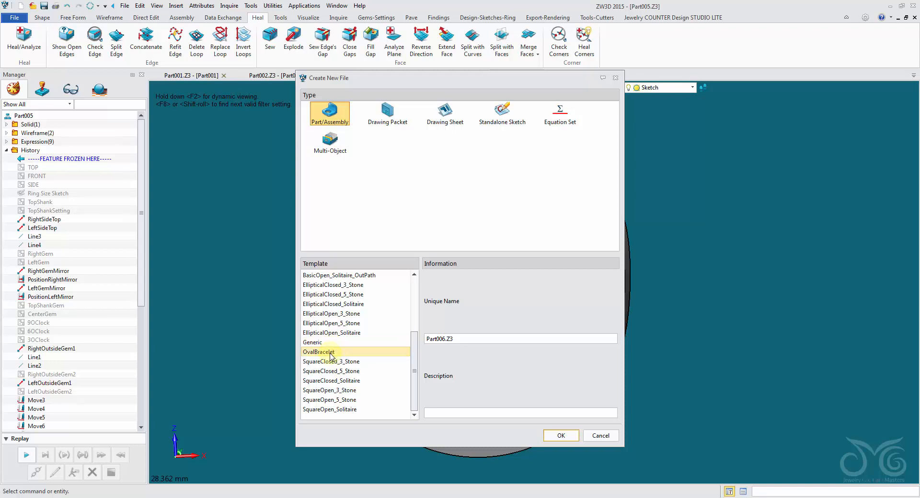
click(361, 355)
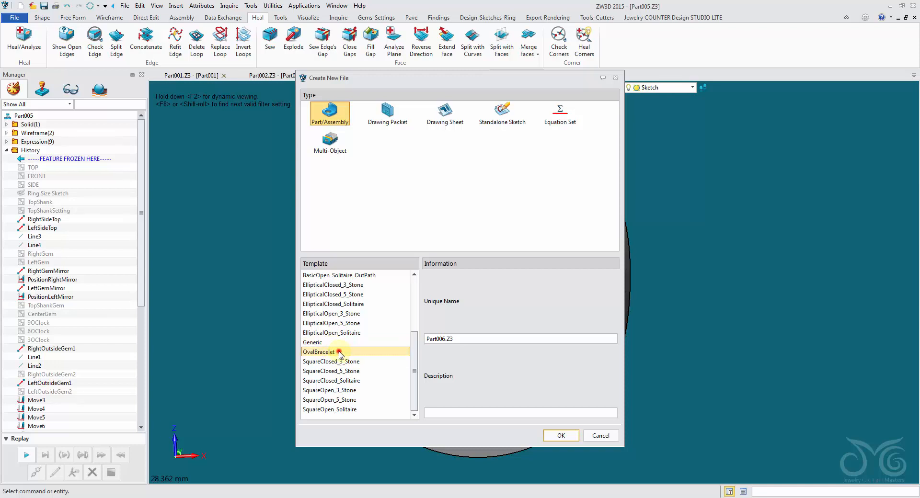
click(559, 436)
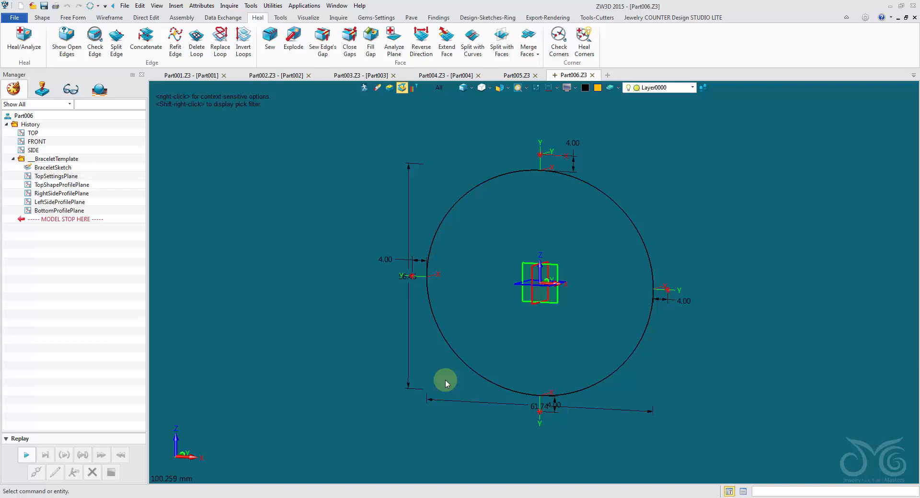
scroll(509, 394, up, 2)
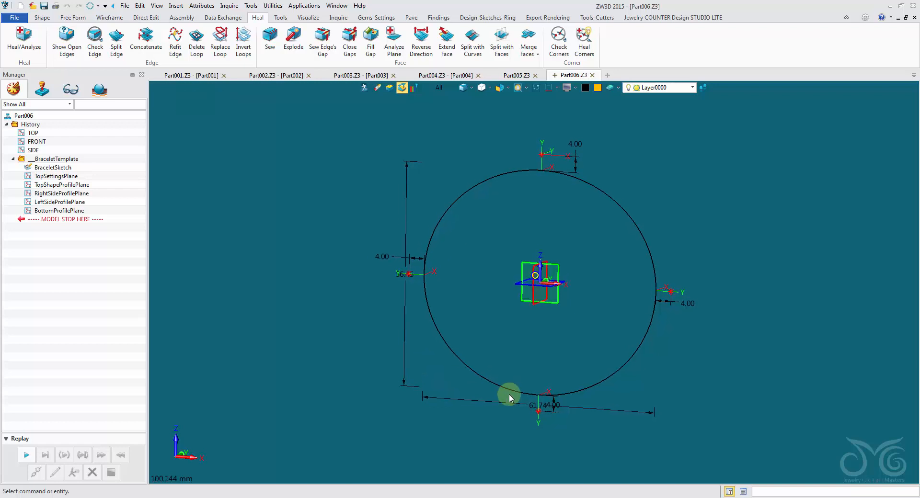
Measure the length of the bracelet sketch curve and store it as the associative variable Size_mm, shown in the expression list.
click(422, 368)
mouse_move(422, 367)
right_down()
mouse_move(472, 452)
mouse_move(445, 427)
right_up()
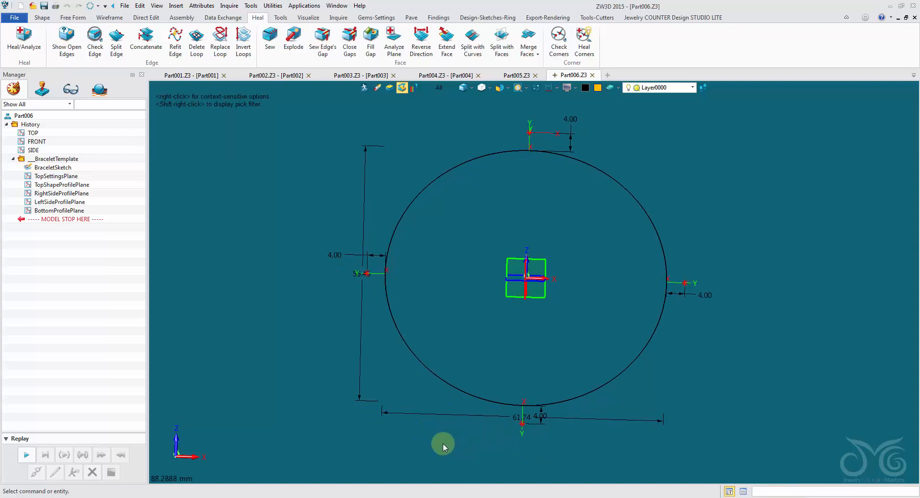
right_drag(362, 320, 396, 365)
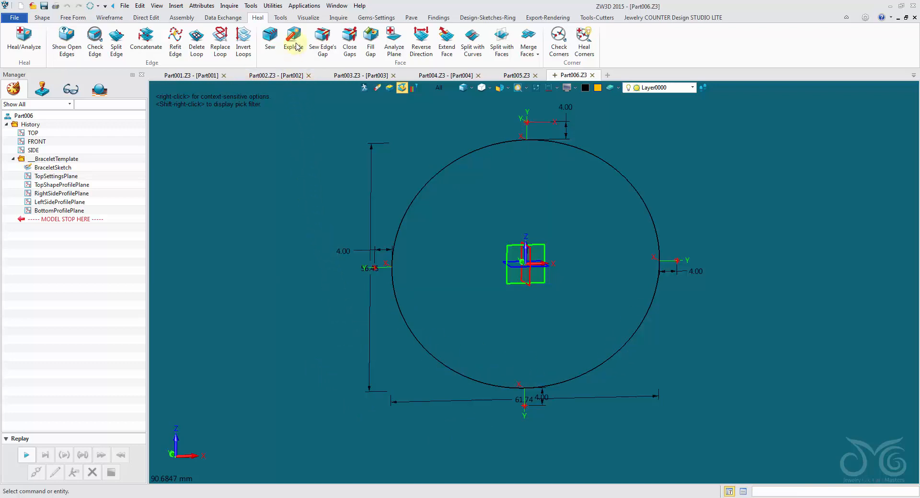
click(346, 19)
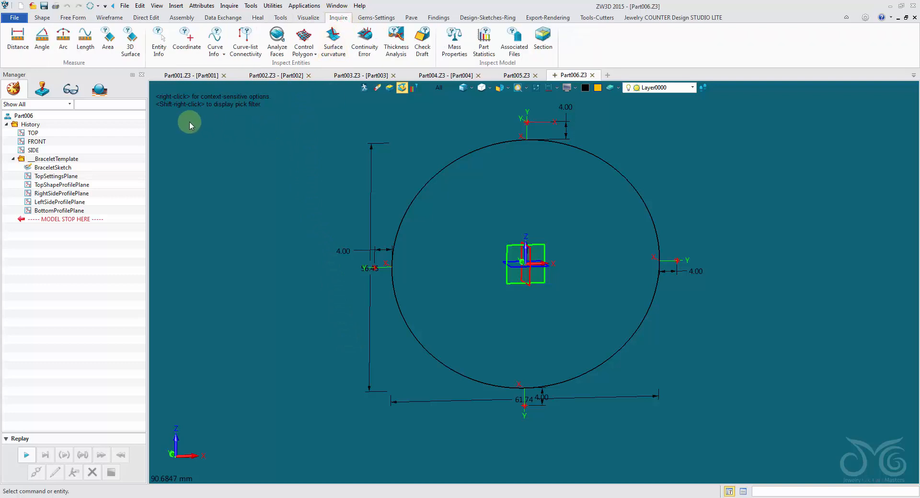
click(86, 39)
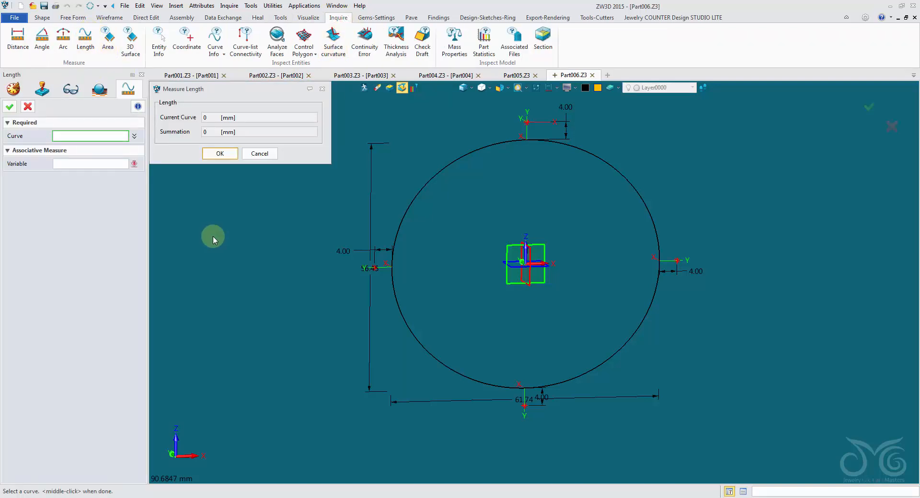
mouse_move(458, 154)
click(463, 161)
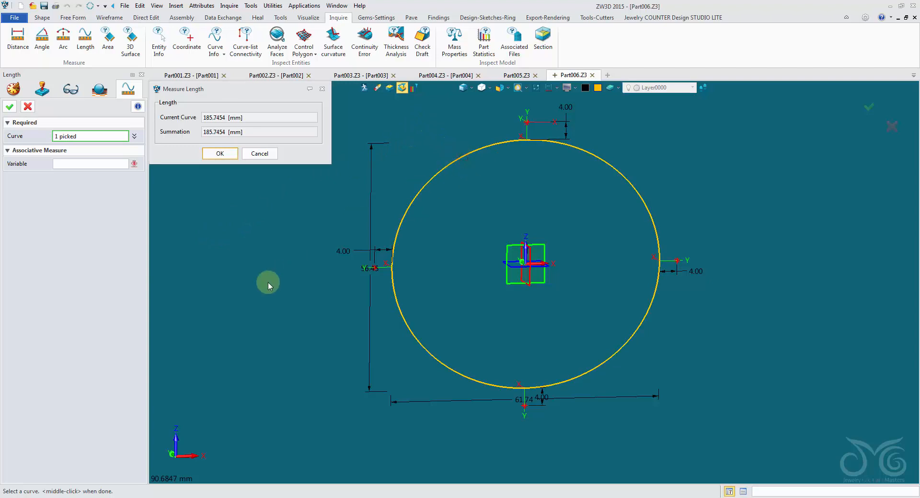
click(76, 162)
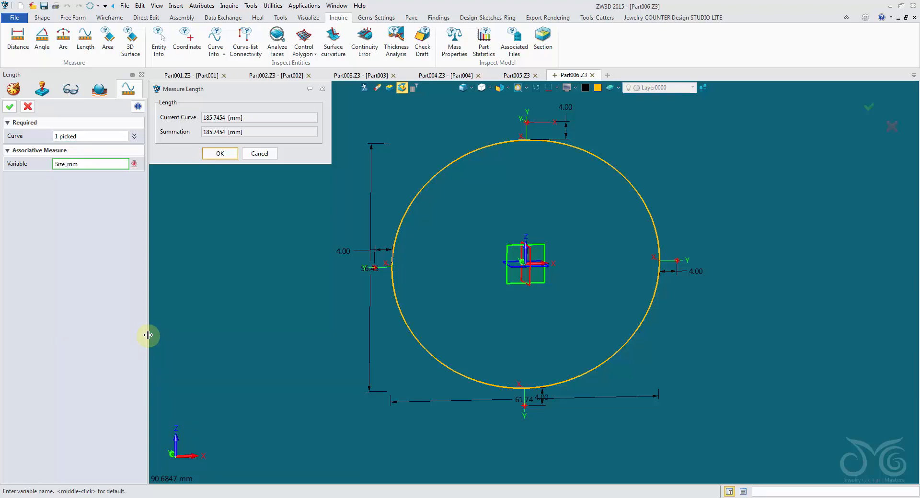
click(9, 106)
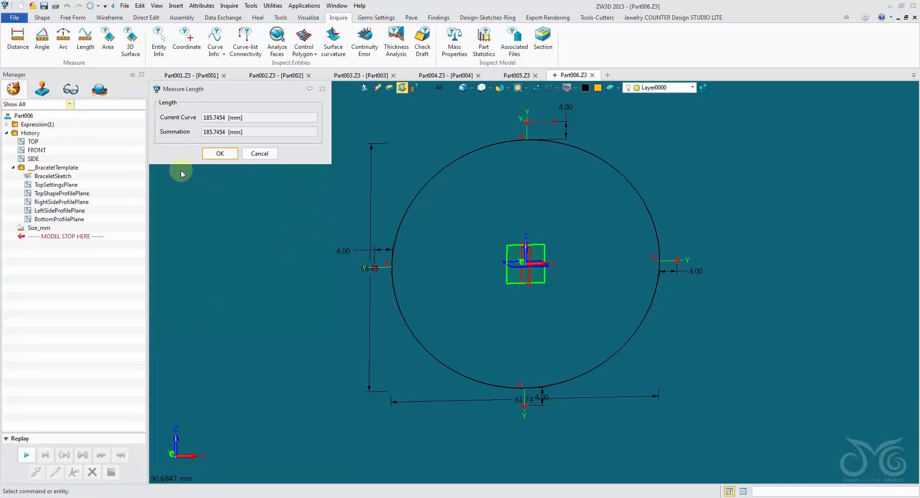
click(216, 156)
double_click(37, 124)
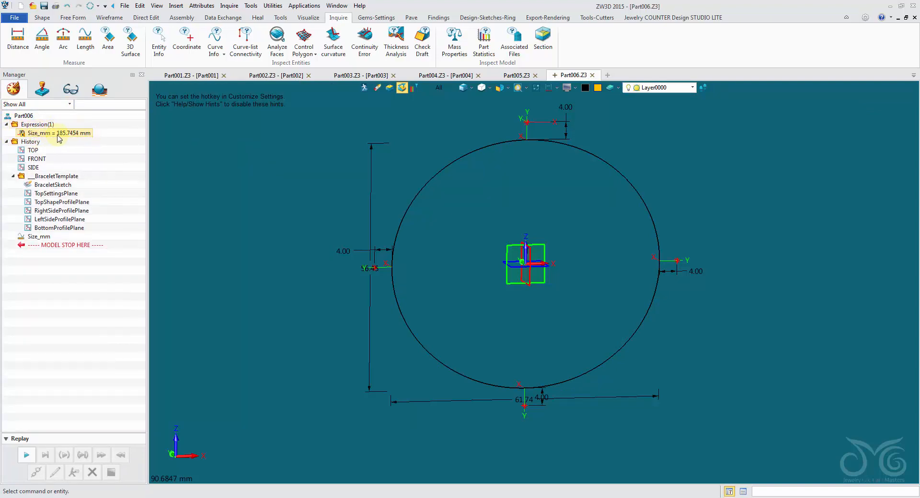
click(280, 321)
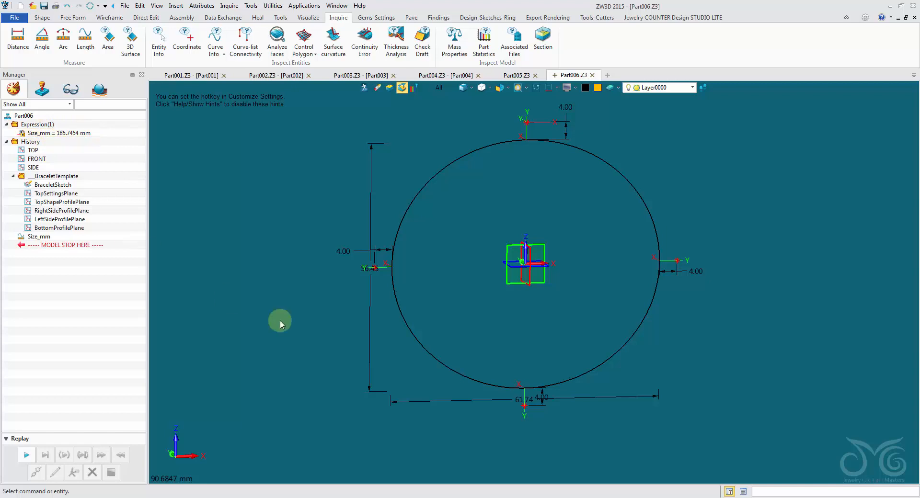
Set the bracelet sketch's overall width dimension to 72.74 mm.
double_click(491, 403)
scroll(523, 426, up, 4)
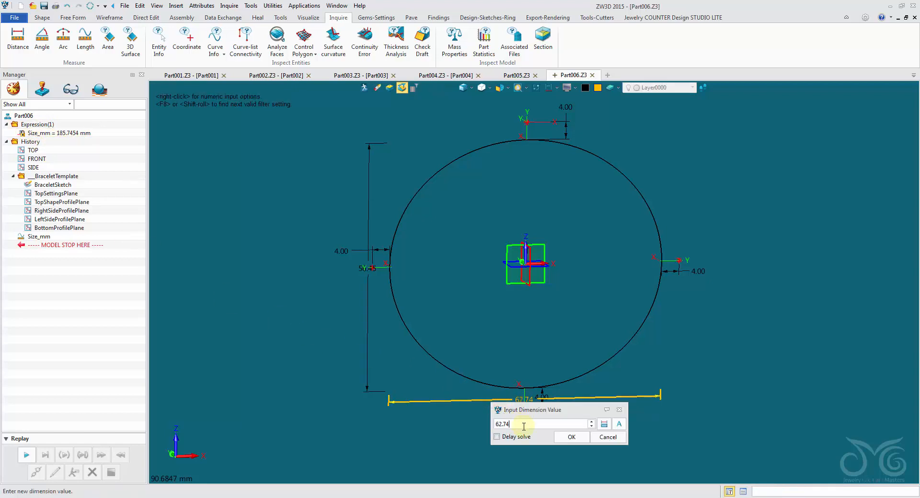
scroll(524, 427, up, 7)
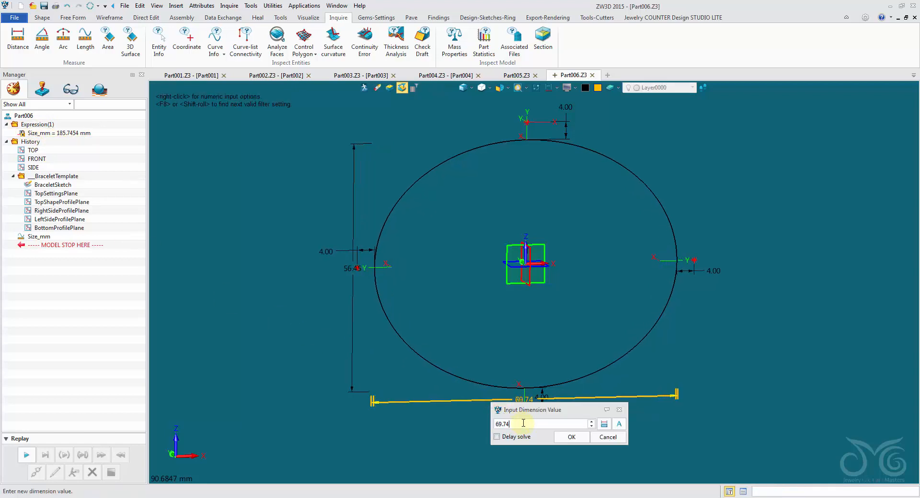
click(571, 438)
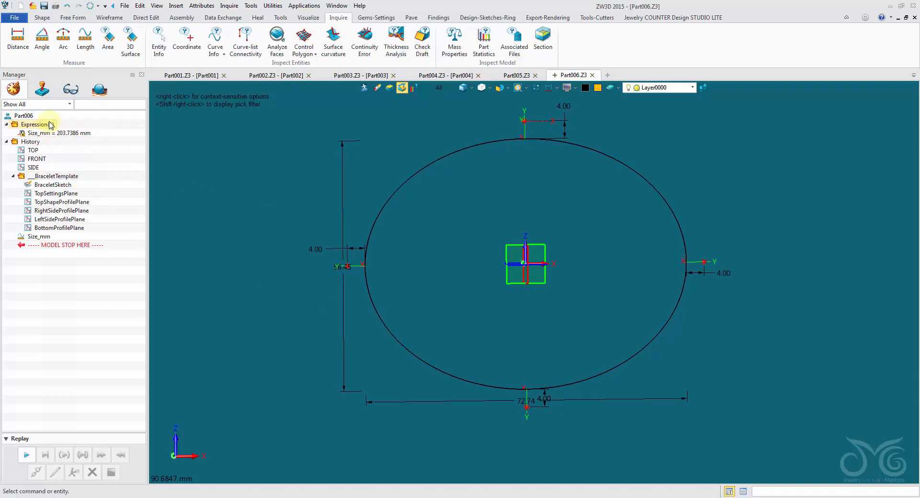
Create the variable Size_In with the expression Size_mm/25.4 to convert the bracelet's length to inches.
click(158, 6)
click(244, 118)
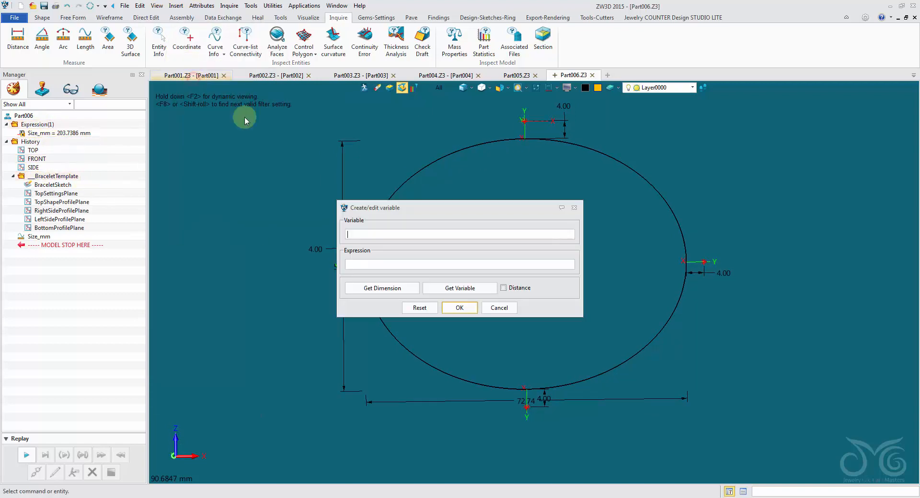
drag(386, 207, 324, 167)
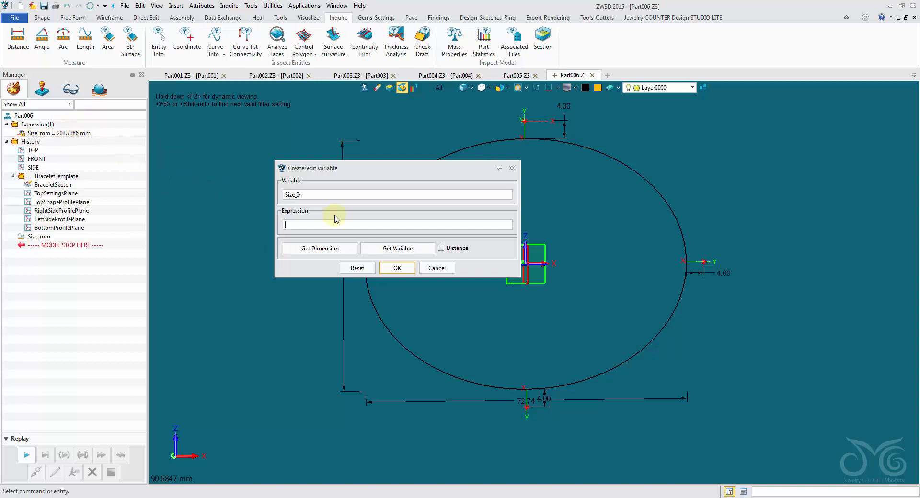
click(379, 248)
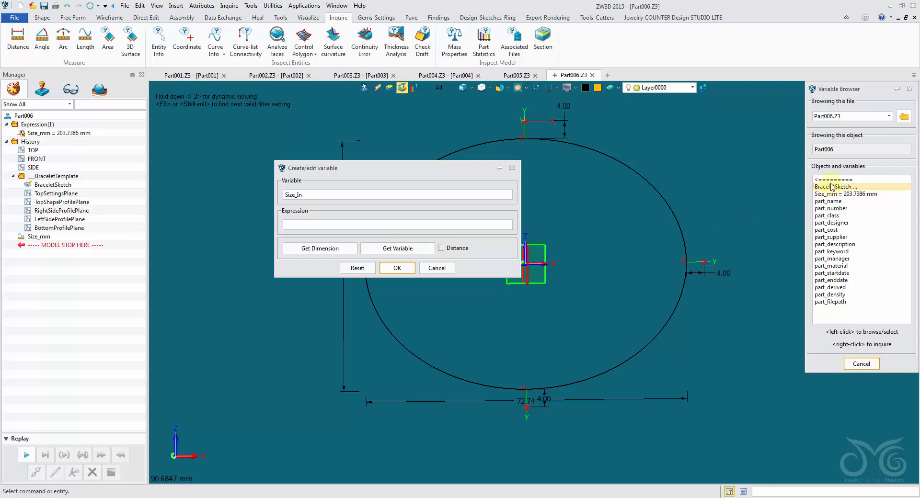
click(844, 194)
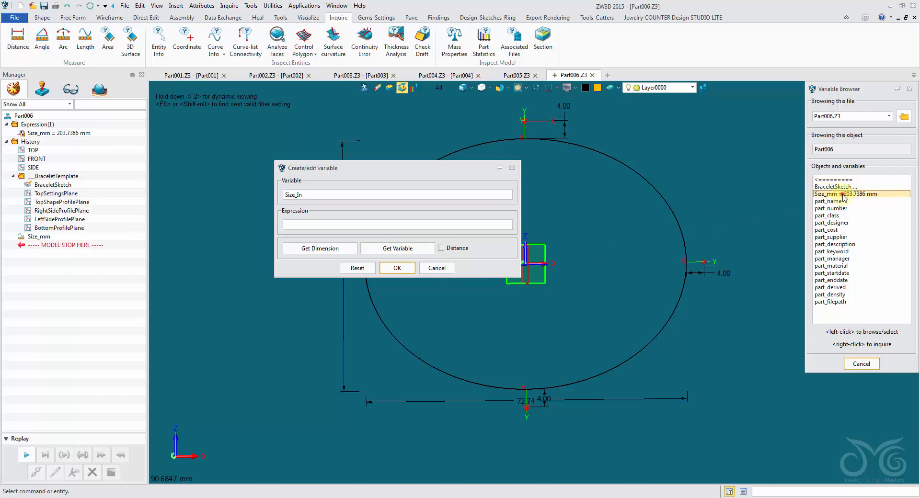
click(374, 227)
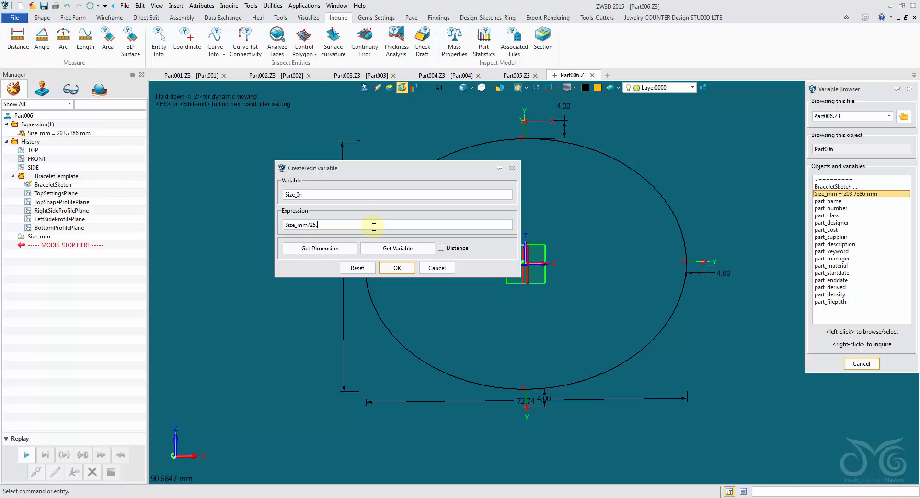
text(/25.4)
click(397, 268)
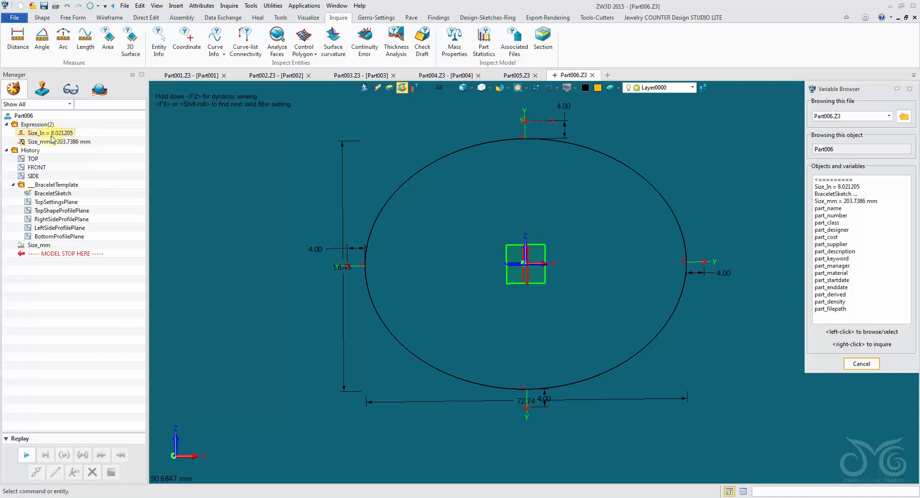
click(861, 364)
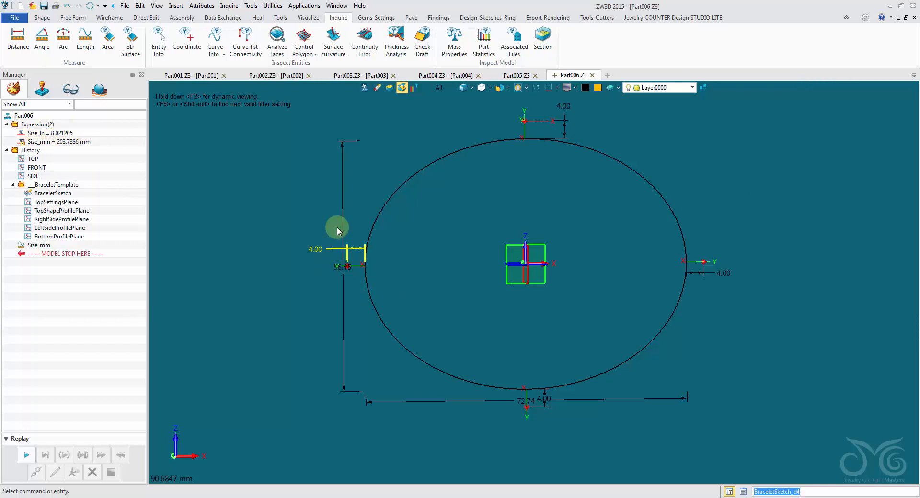
Set the bracelet sketch's overall height dimension to 64.45 mm and re-solve the Size_In variable.
right_click(344, 210)
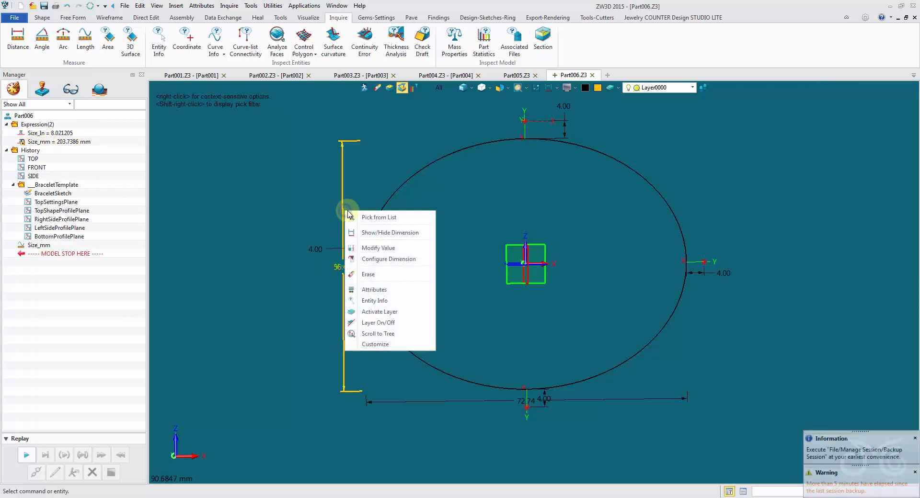
click(386, 248)
text(64.45)
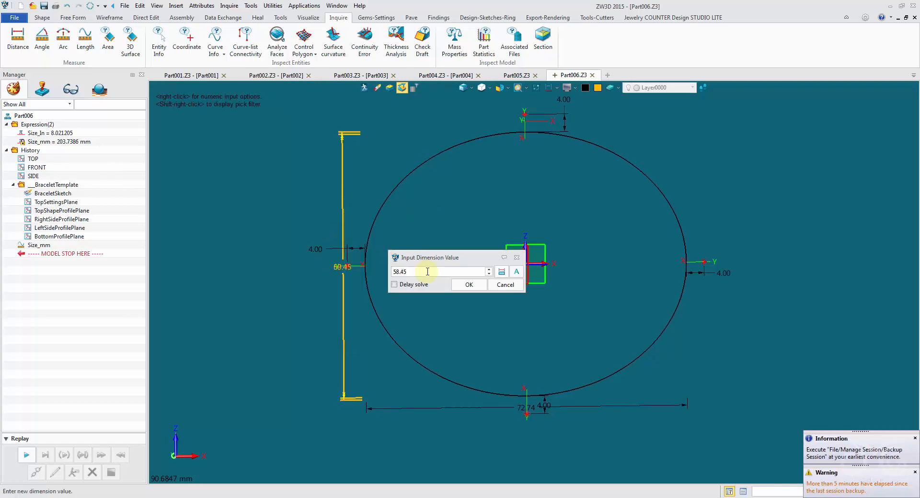
click(469, 284)
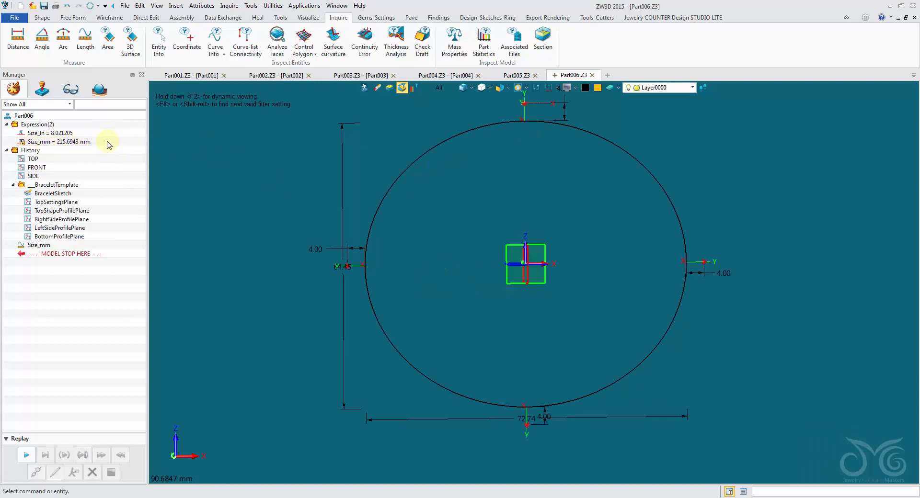
right_click(34, 136)
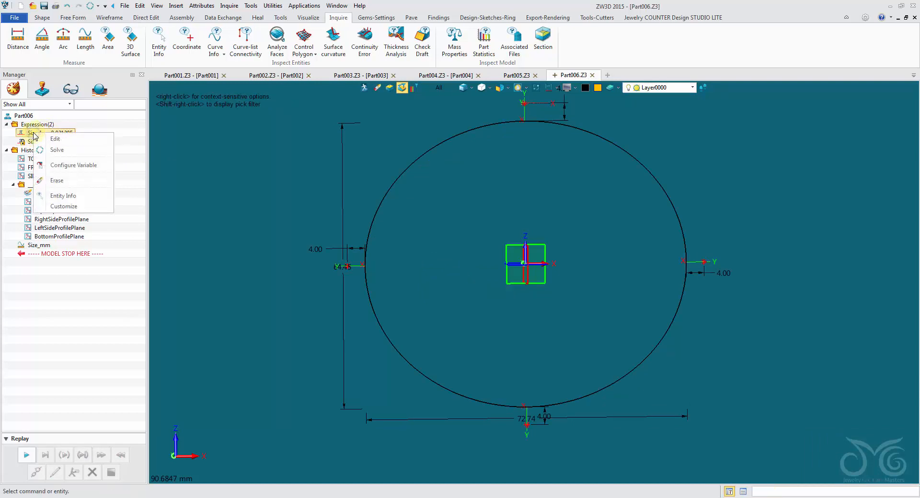
click(45, 149)
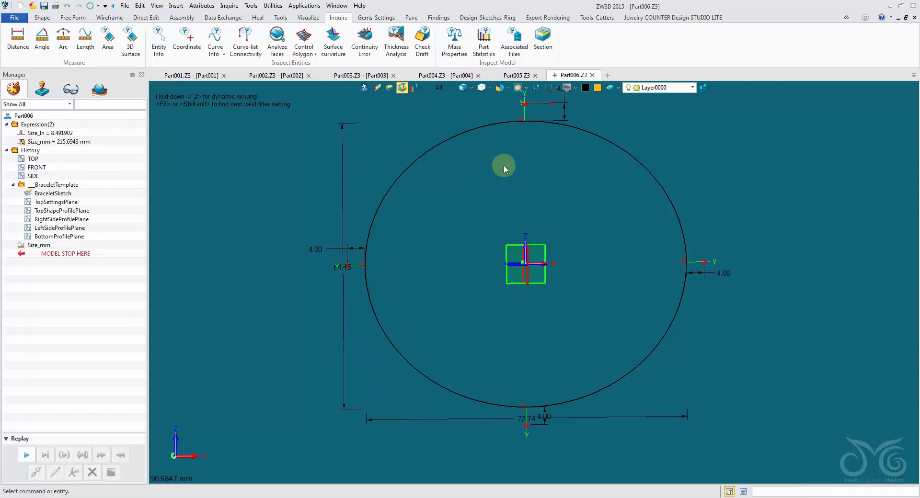
Examine the offset setting and profile planes placed around the bracelet sketch.
middle_drag(504, 166, 409, 216)
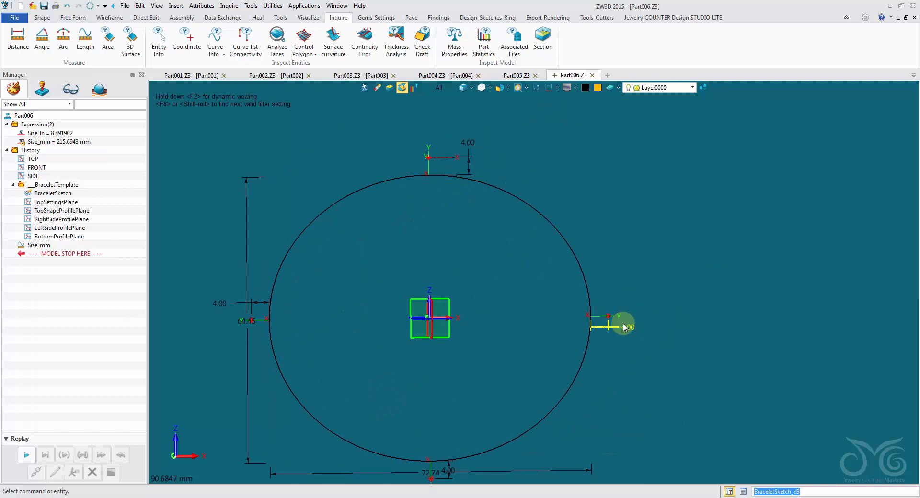
click(428, 156)
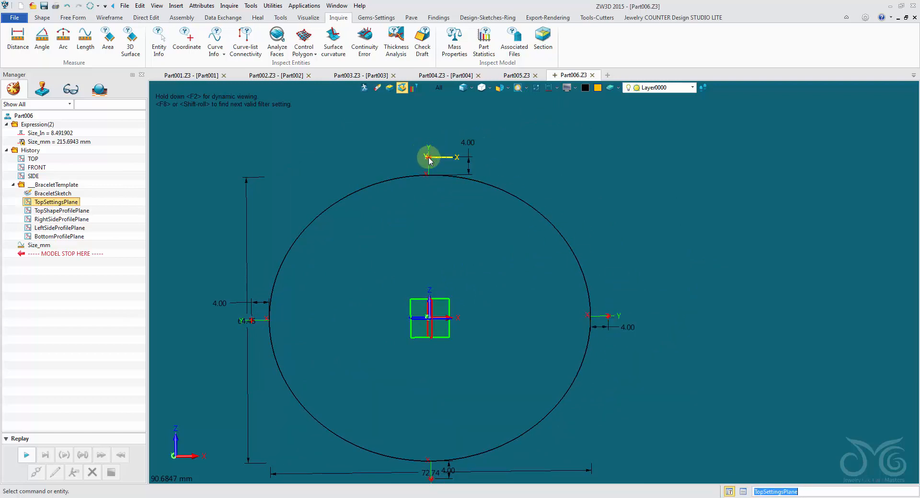
mouse_move(356, 269)
middle_down()
mouse_move(360, 243)
mouse_move(409, 245)
middle_up()
scroll(361, 243, down, 3)
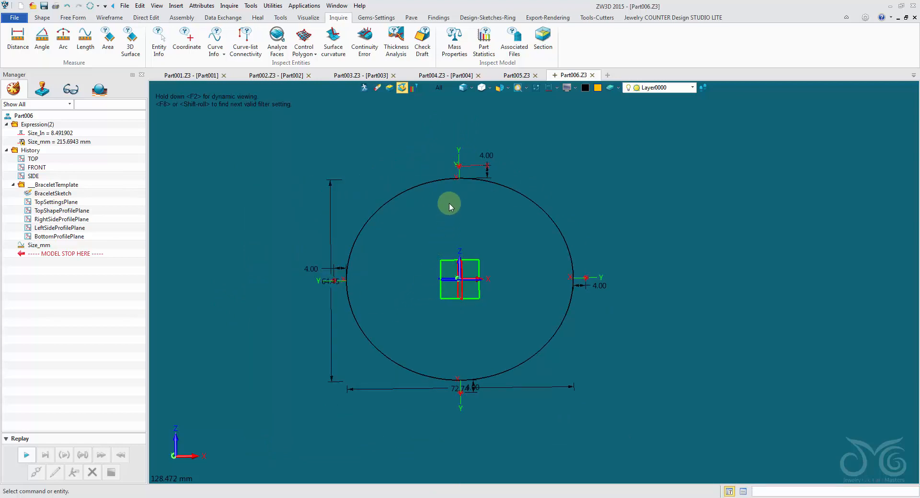
click(113, 18)
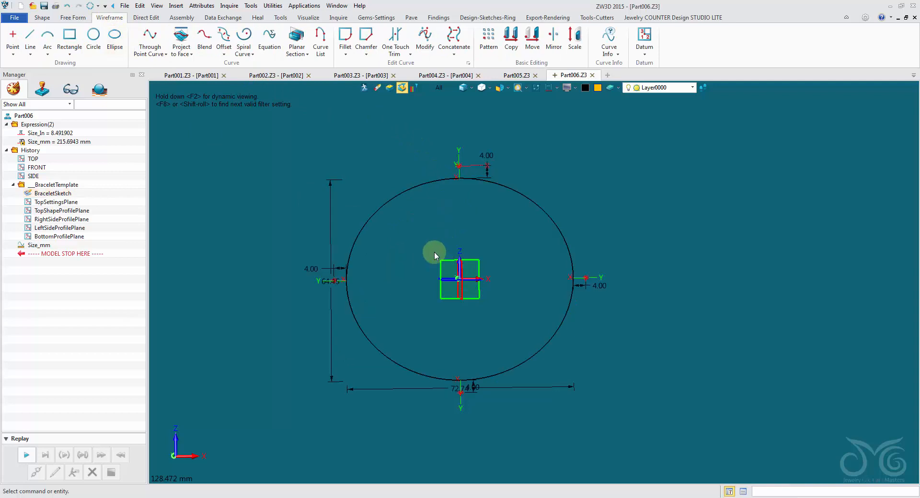
mouse_move(415, 251)
right_down()
mouse_move(422, 240)
mouse_move(413, 229)
right_up()
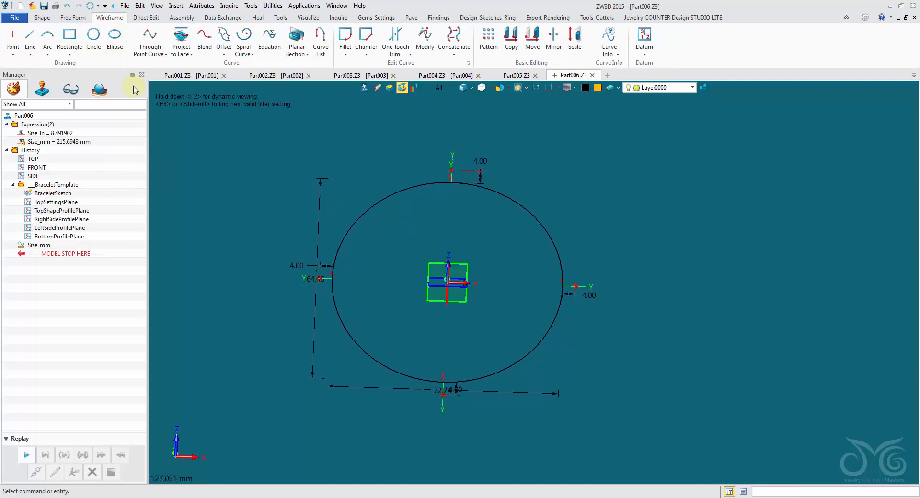
click(42, 18)
Draw a closed Through Point Curve through the origins of the top, left, bottom and right template planes, offset 4 mm outside the bracelet sketch.
click(109, 18)
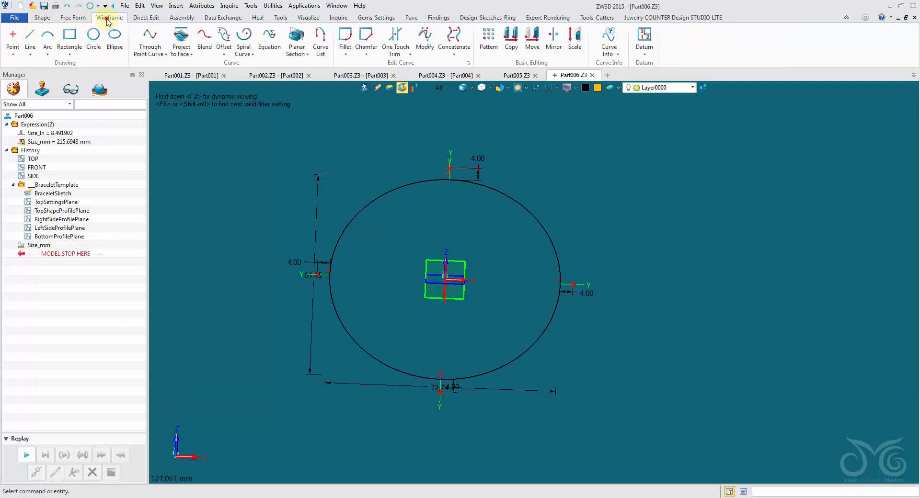
click(159, 35)
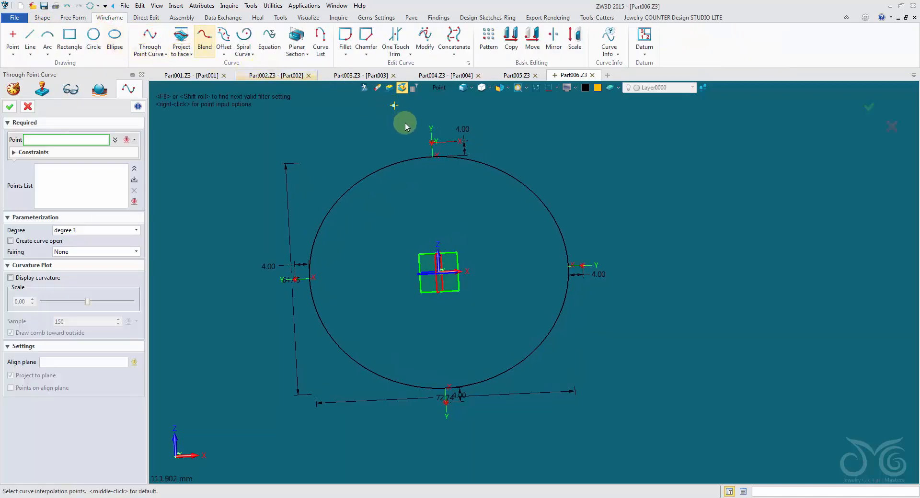
click(431, 142)
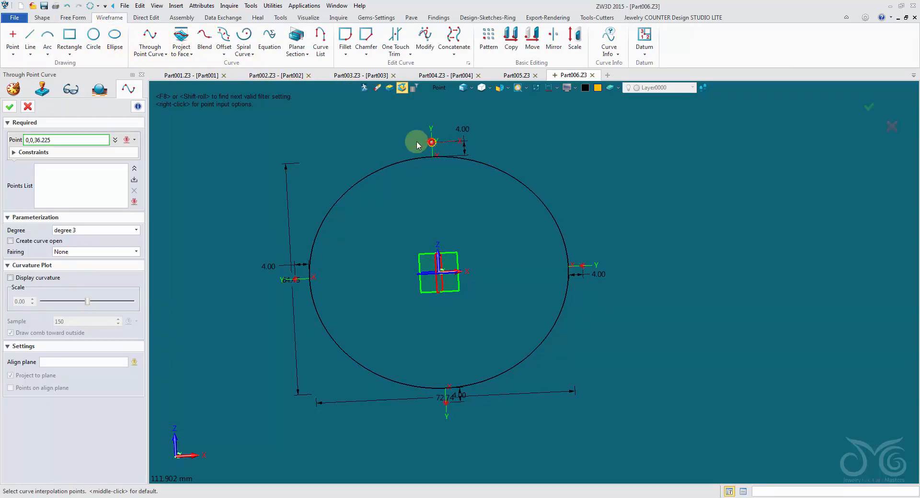
click(295, 279)
click(451, 411)
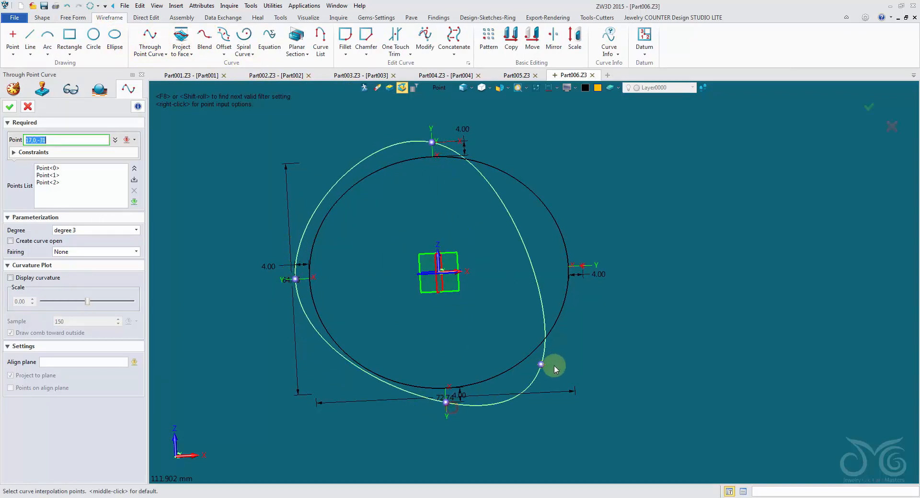
click(587, 271)
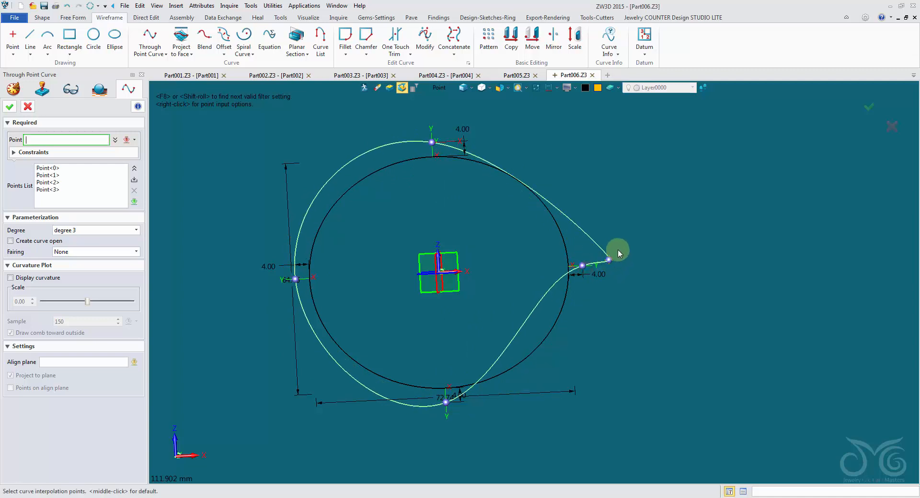
middle_click(619, 251)
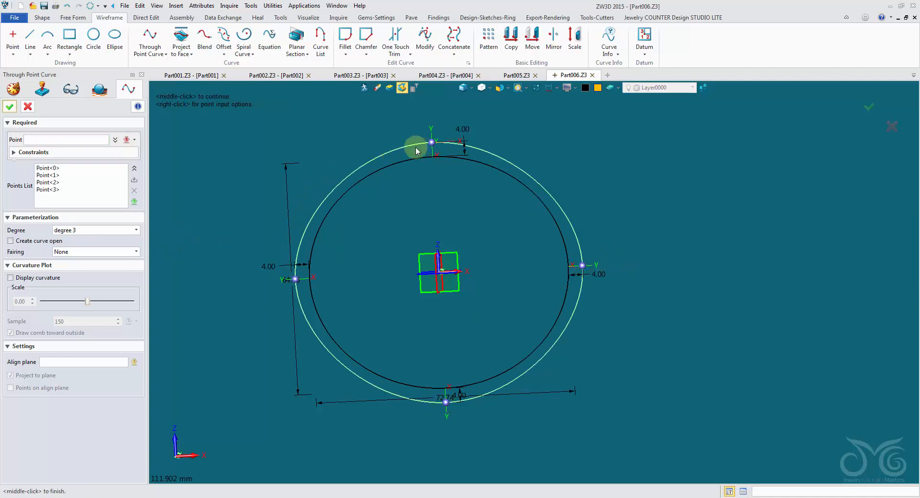
Try curve degrees 5 and 6 on the closed outer curve to compare its smoothness.
click(110, 232)
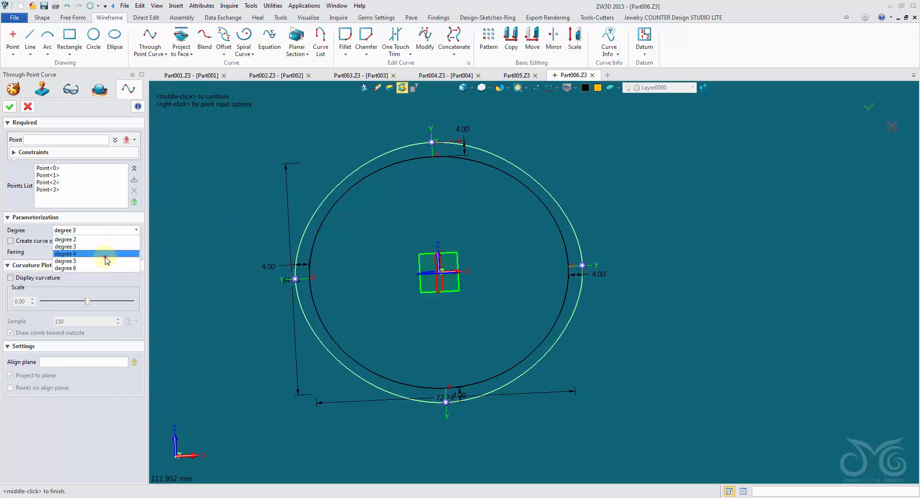
click(106, 254)
click(106, 260)
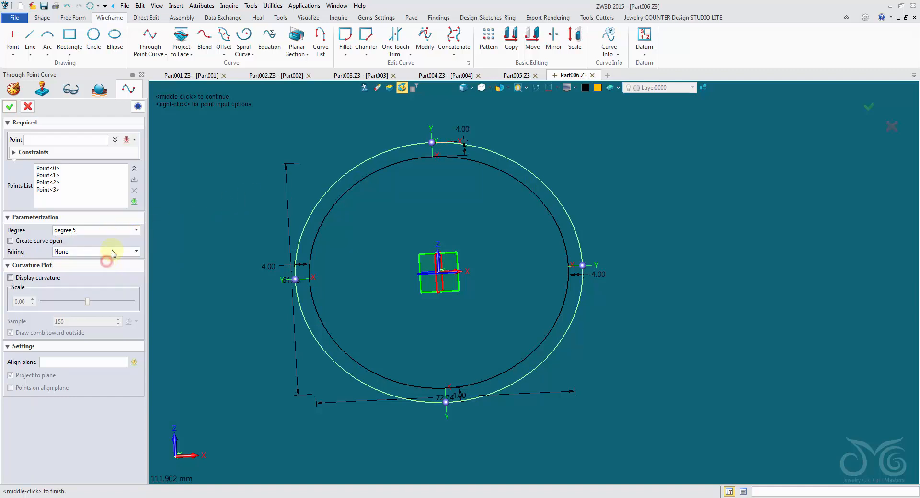
click(114, 234)
click(103, 266)
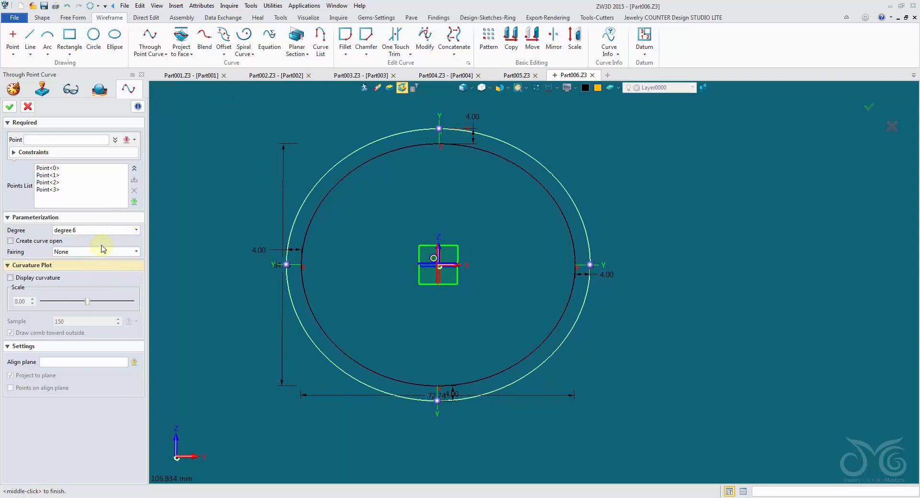
Try the outer curve as an open curve with degrees 2, 3, 4 and 5, and restore it to closed.
click(48, 241)
click(82, 231)
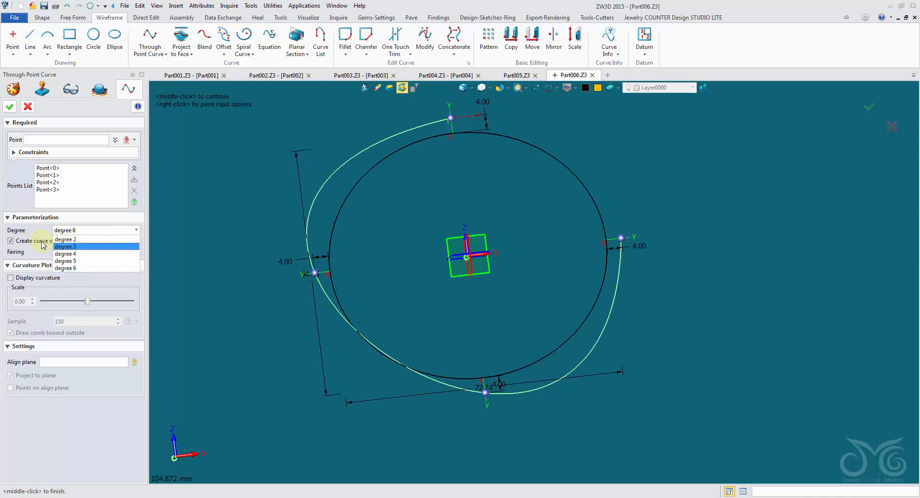
click(90, 239)
click(89, 231)
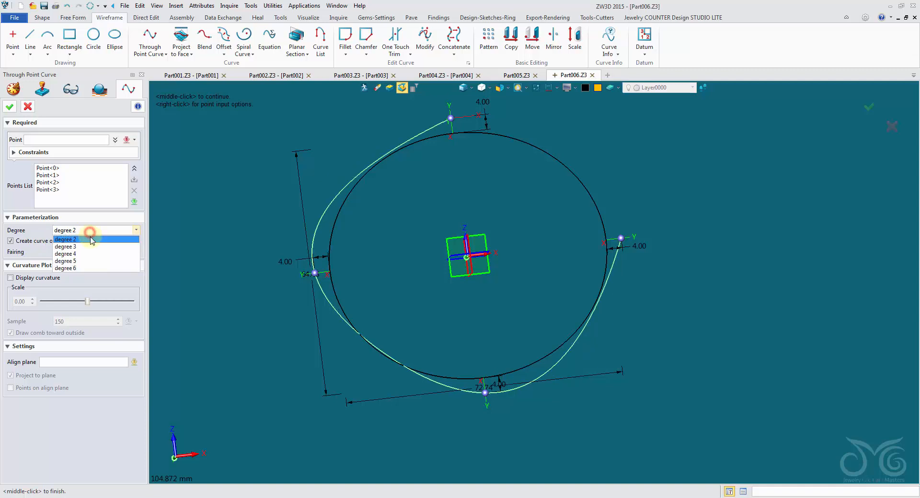
click(91, 247)
click(92, 232)
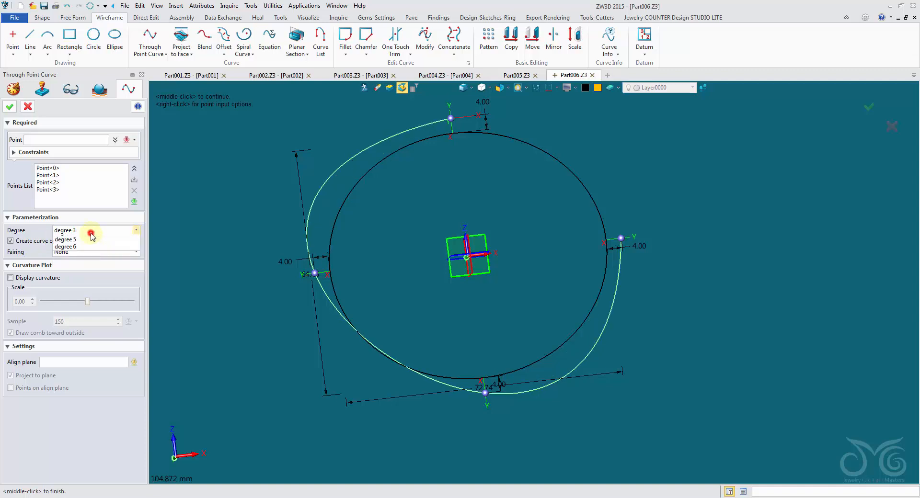
click(87, 253)
click(89, 238)
click(87, 260)
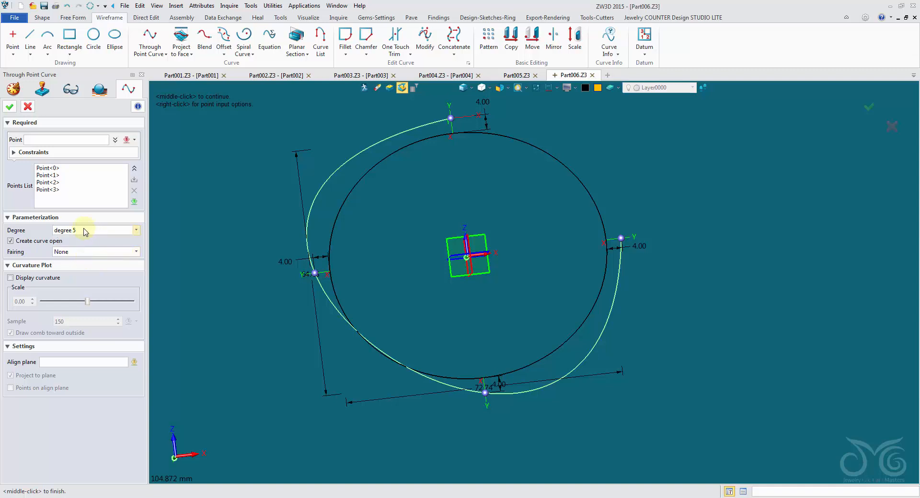
click(11, 241)
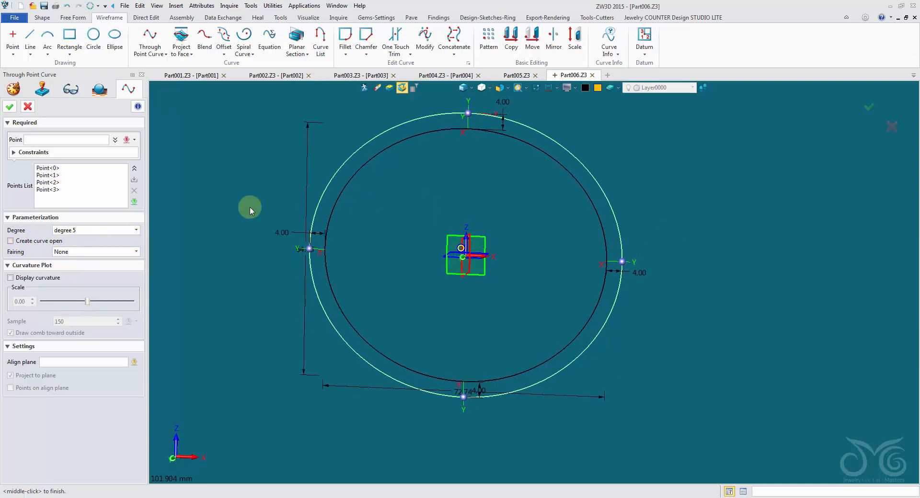
Set the closed outer curve to degree 6 and create it.
click(134, 231)
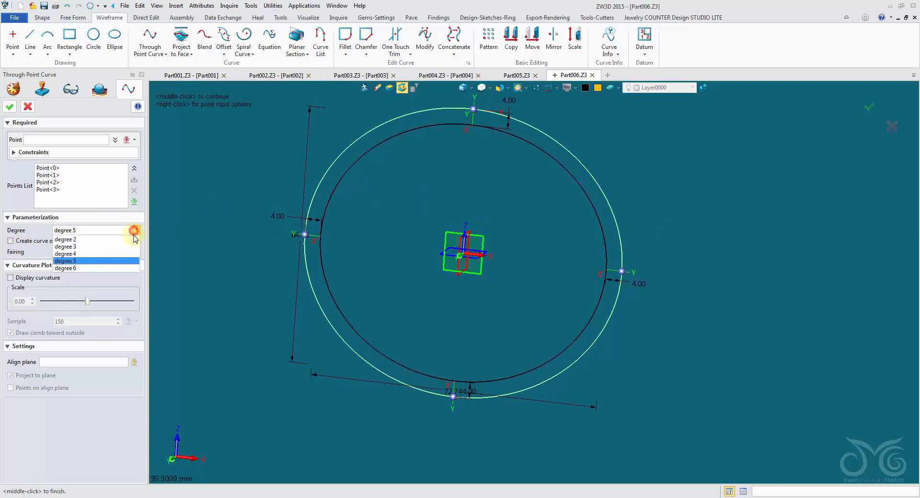
click(106, 268)
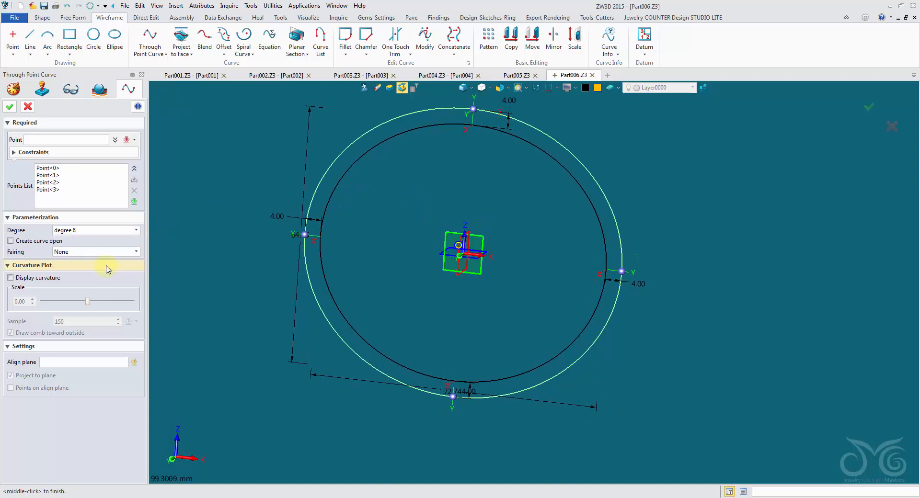
click(13, 107)
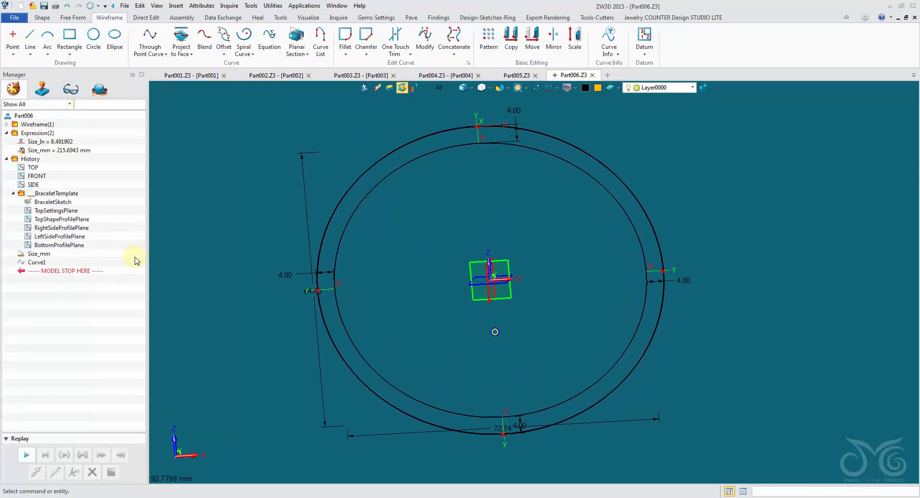
Place the stepped-rectangle ring shank profile with the curved base at the top and bottom of the bracelet's inner curve.
click(488, 18)
click(516, 47)
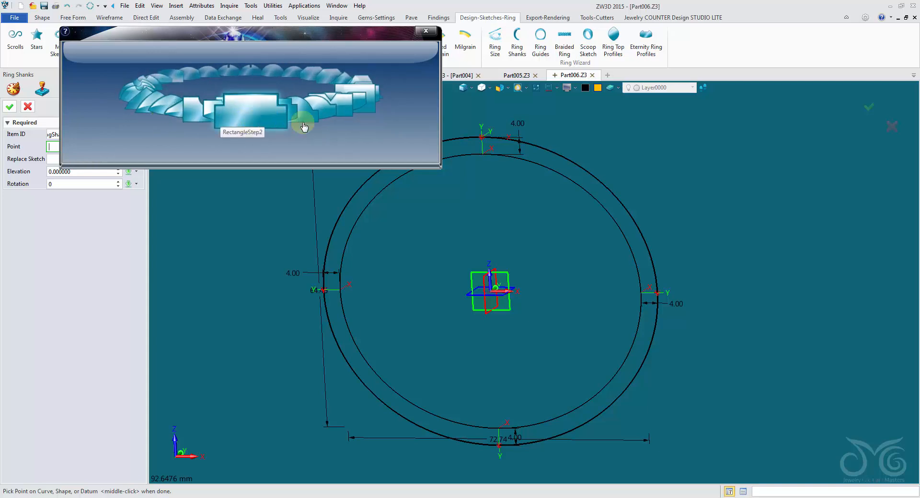
click(299, 119)
right_drag(442, 194, 506, 170)
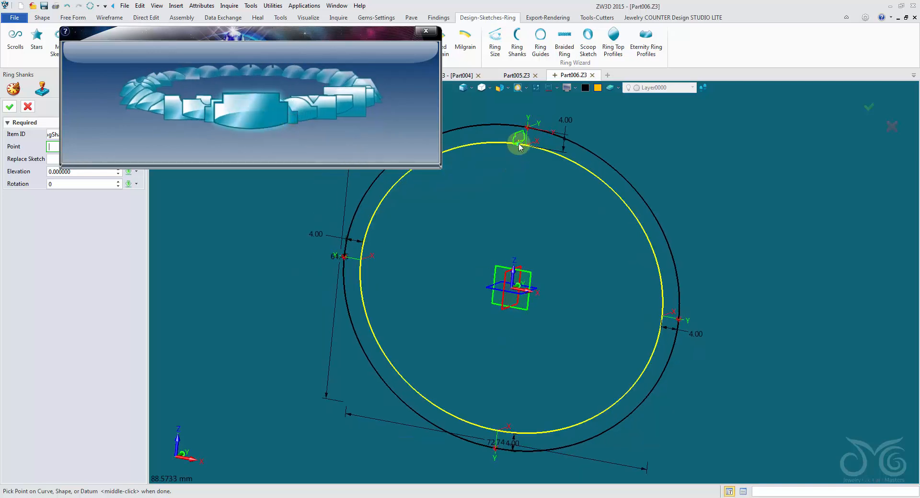
click(524, 145)
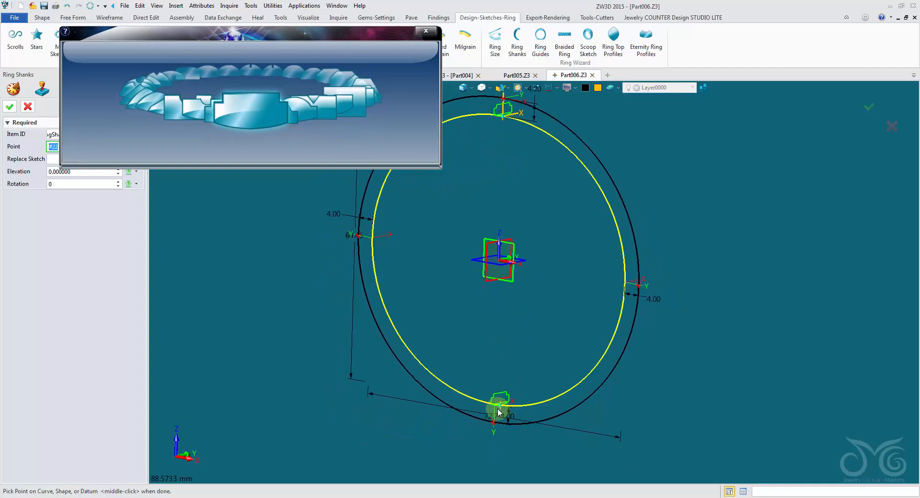
click(496, 406)
middle_click(366, 366)
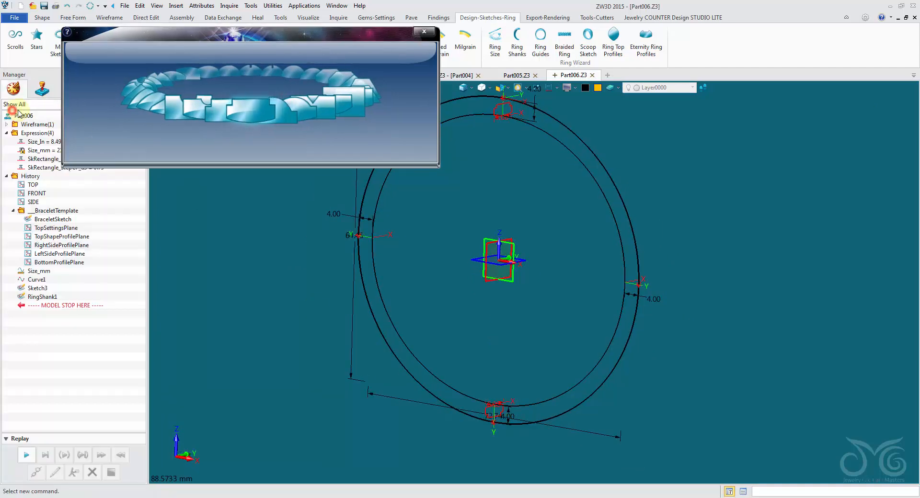
Undo the placement of the shank profile at the bottom of the bracelet, keeping the top profile.
scroll(542, 160, up, 5)
scroll(444, 168, down, 6)
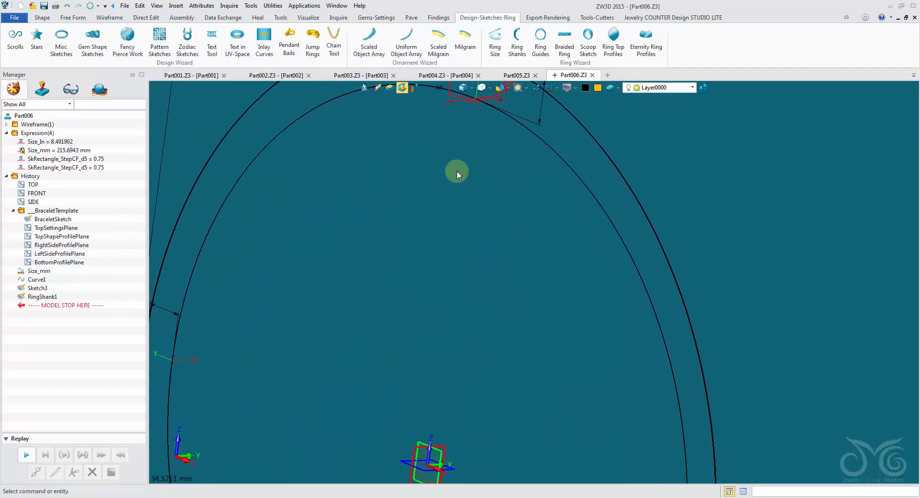
scroll(459, 174, down, 3)
scroll(549, 413, up, 2)
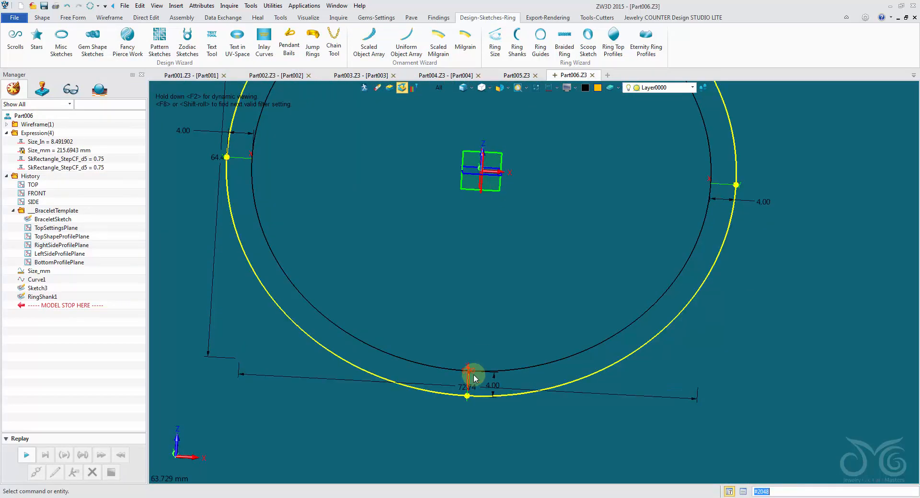
click(67, 6)
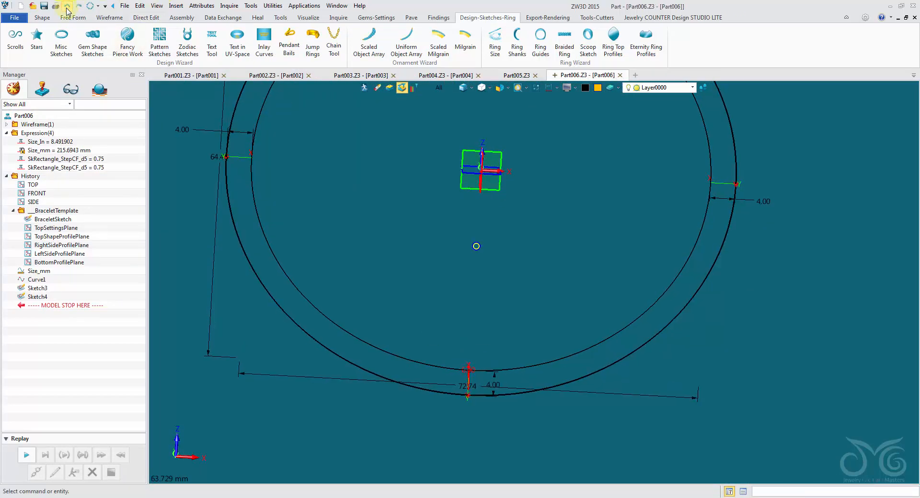
click(66, 7)
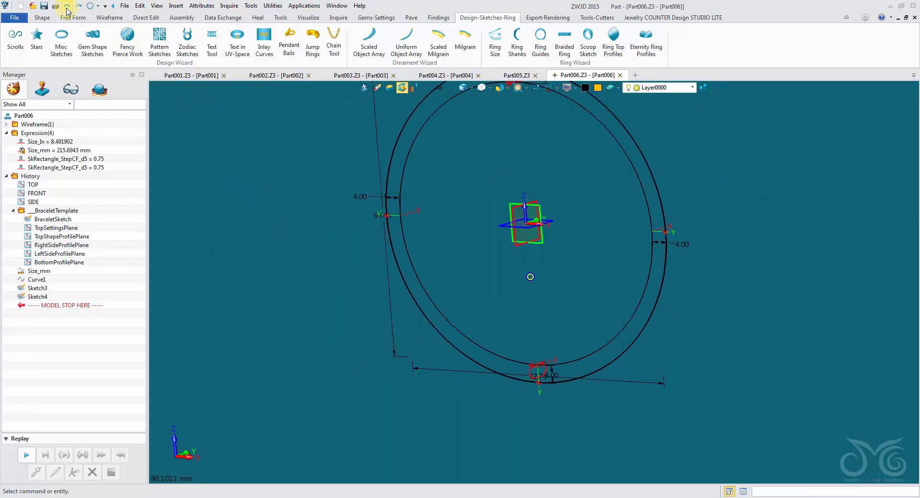
Edit the top profile sketch and add a curve-intersection reference point from the bracelet's outer curve.
scroll(498, 105, up, 5)
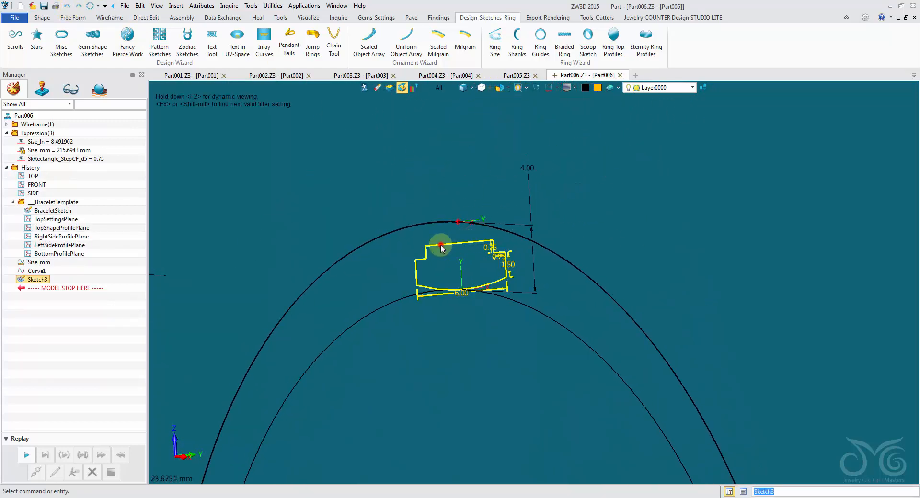
double_click(441, 246)
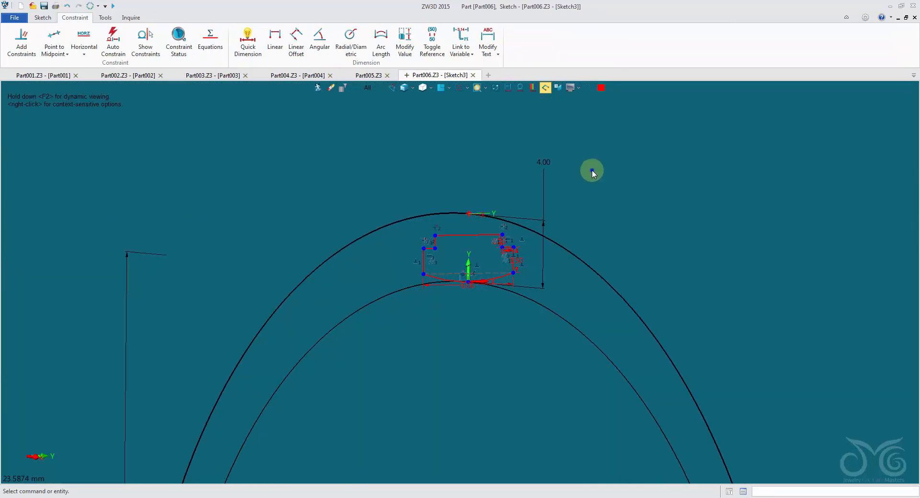
right_click(593, 170)
click(636, 152)
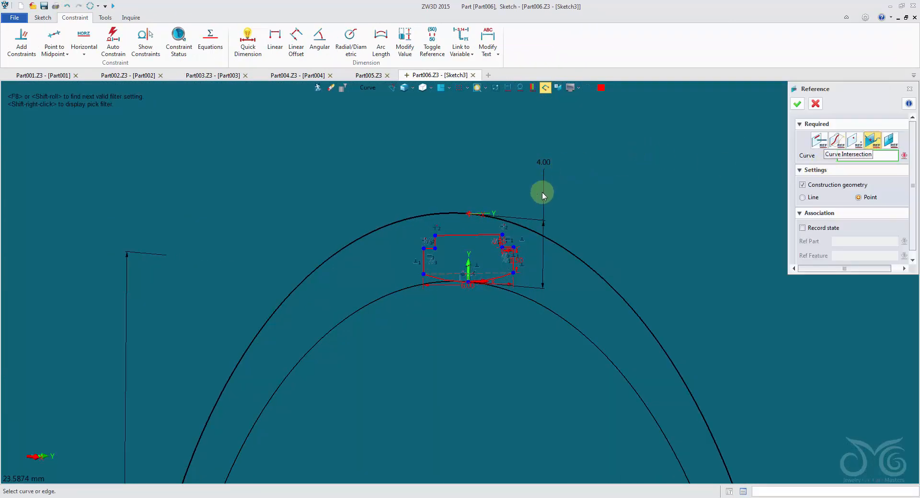
click(526, 228)
click(816, 104)
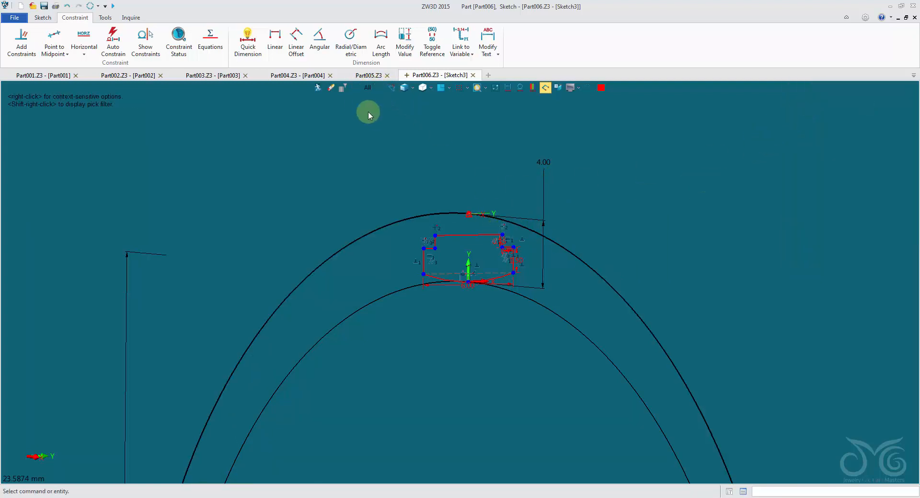
Hide the surrounding part geometry and view the stepped profile straight onto its sketch plane.
click(496, 87)
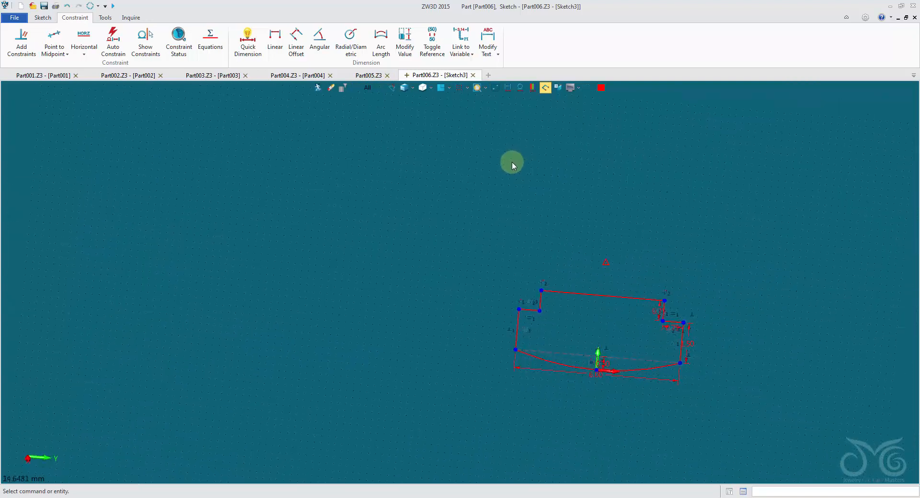
click(441, 89)
middle_drag(481, 133, 474, 213)
scroll(458, 166, up, 10)
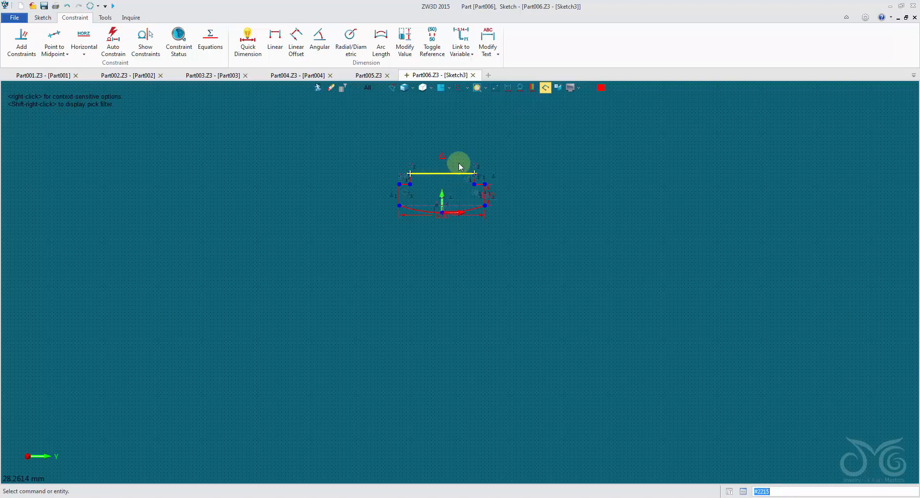
middle_drag(466, 287, 444, 276)
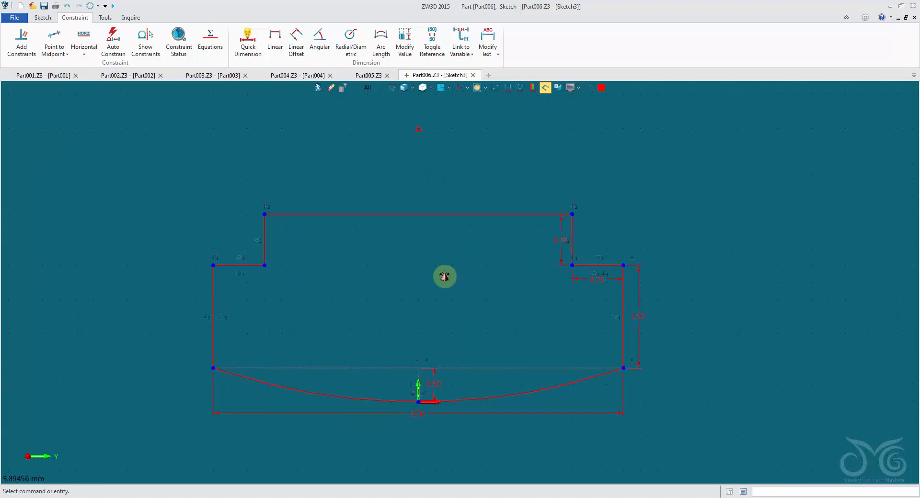
Toggle the profile's 1.50 side height dimension to reference and constrain the top edge's midpoint to the outer curve's intersection point.
click(409, 218)
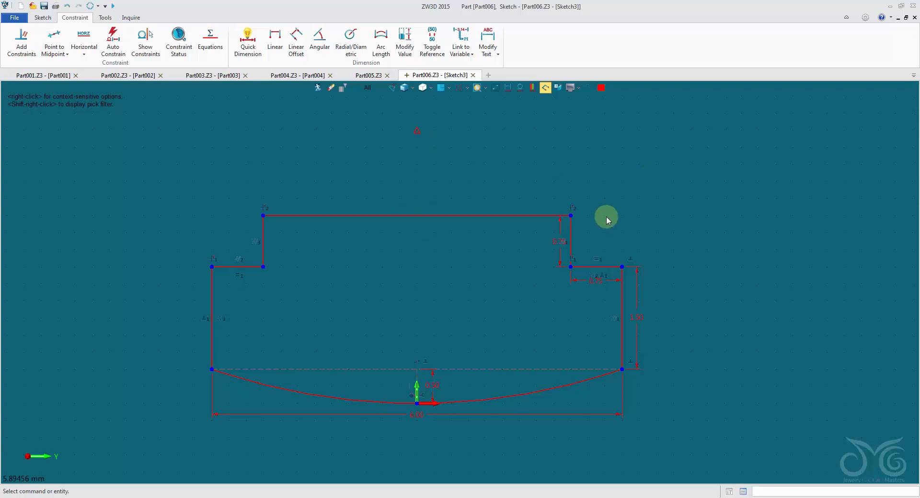
click(556, 244)
right_click(640, 297)
click(685, 293)
click(55, 35)
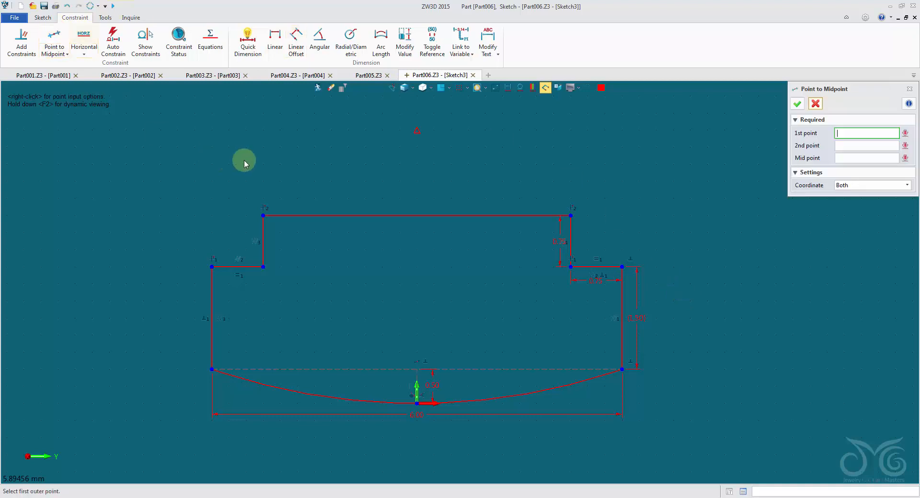
click(569, 225)
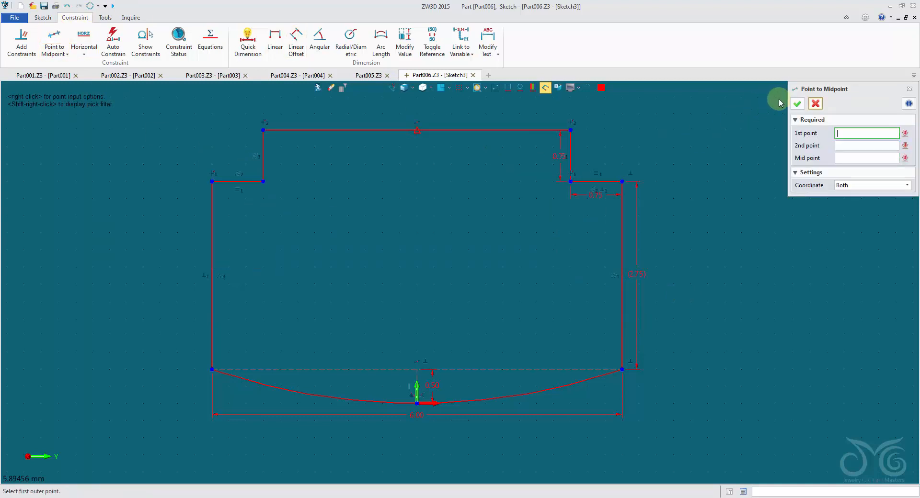
Try a value of 2.75 for the stepped profile's 0.75 step height dimension, and cancel the change.
click(816, 104)
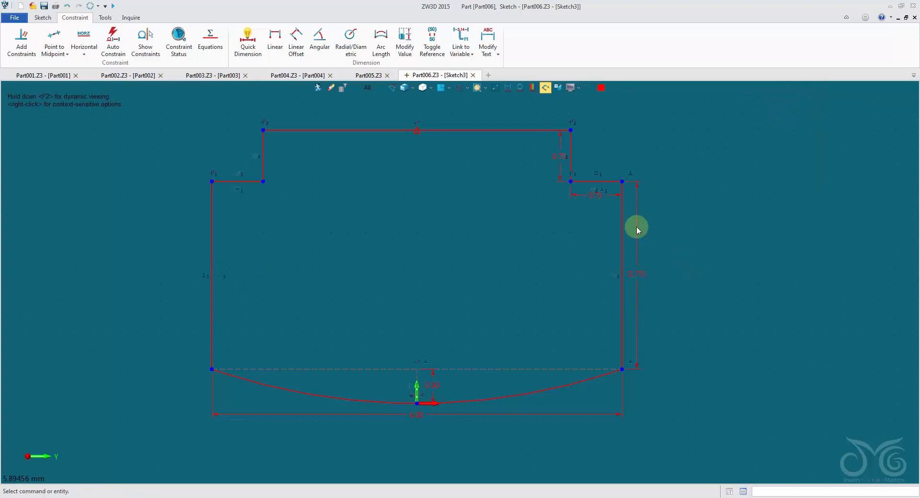
right_click(550, 157)
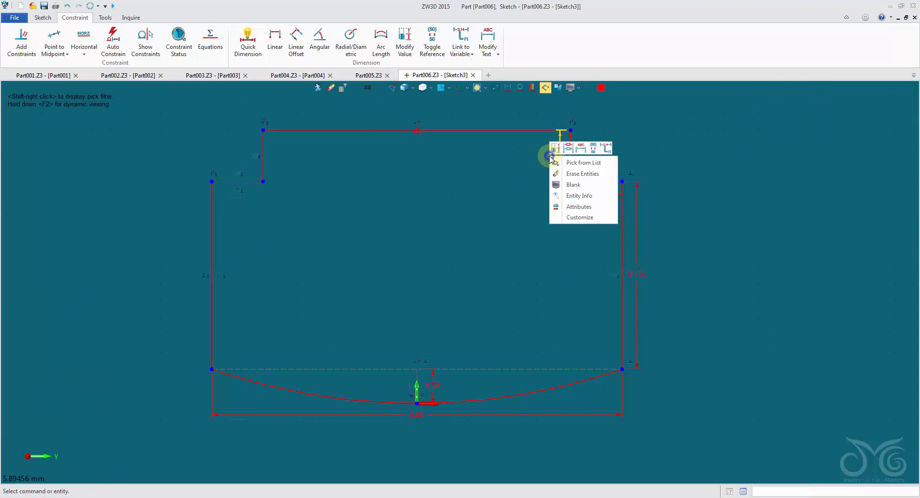
click(554, 149)
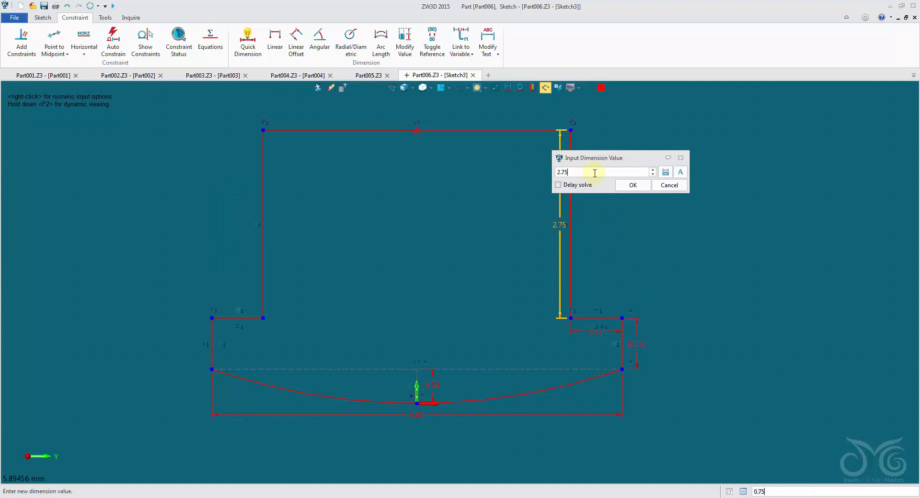
click(670, 186)
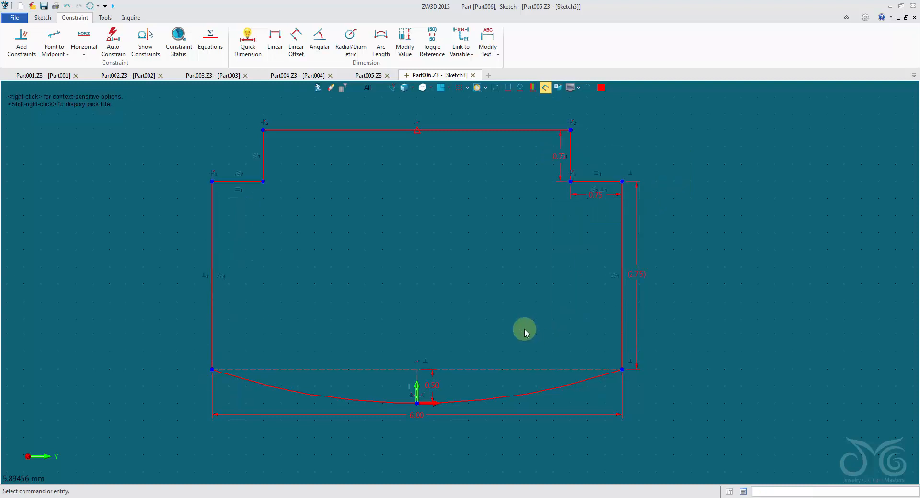
Confirm the profile's step height at 0.75 and exit the sketch to return to the bracelet part.
right_click(560, 181)
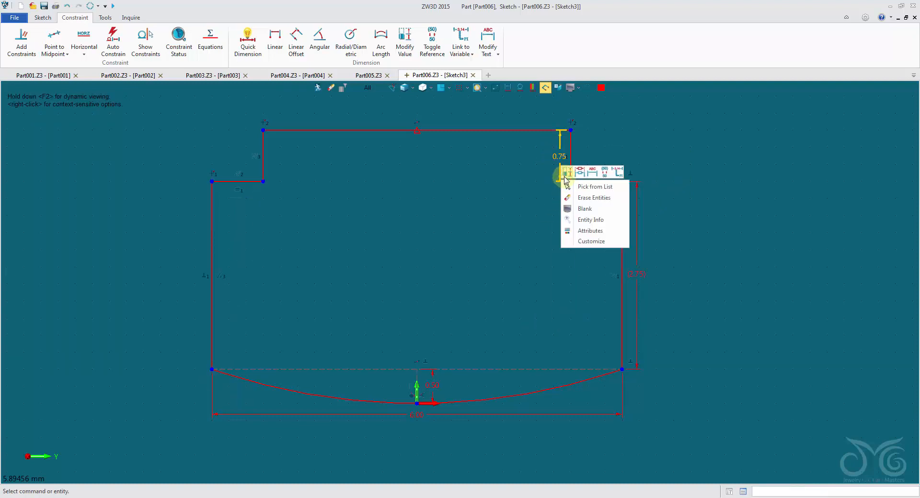
click(566, 174)
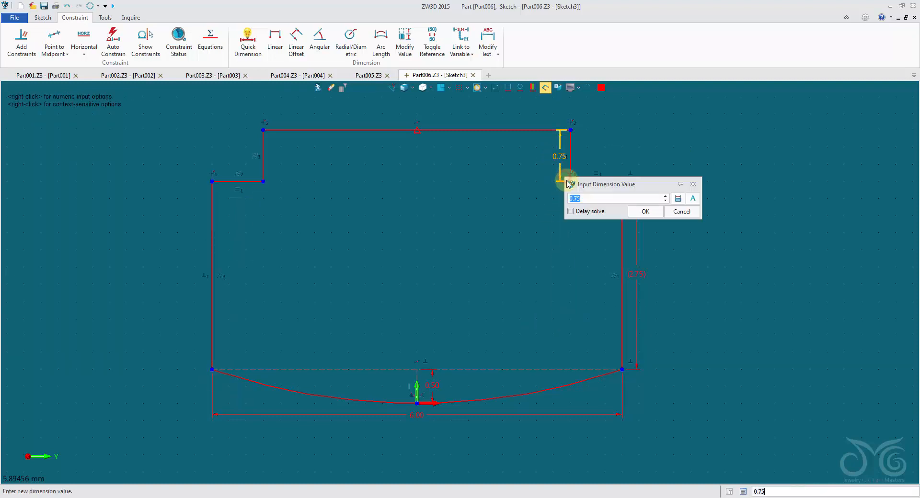
click(633, 212)
click(318, 88)
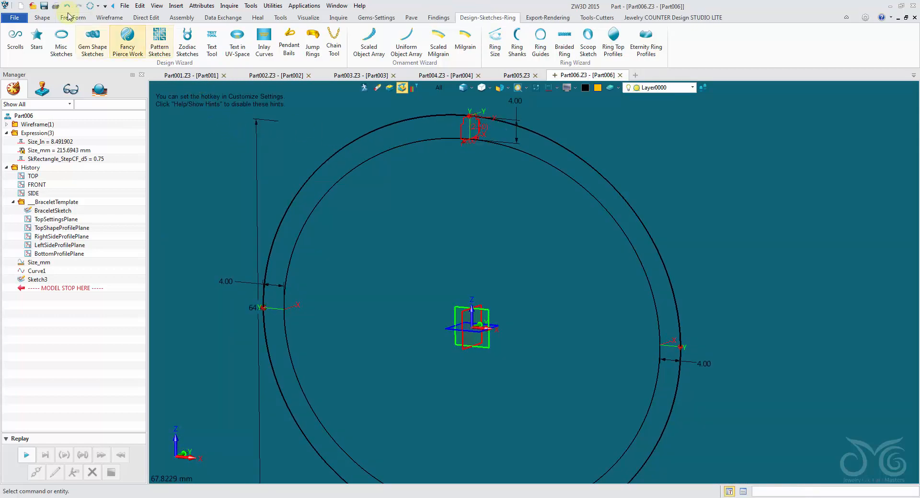
Start a Bi Rail Loft using the bracelet's outer curve as first path and the inner curve as second path.
click(46, 18)
click(129, 34)
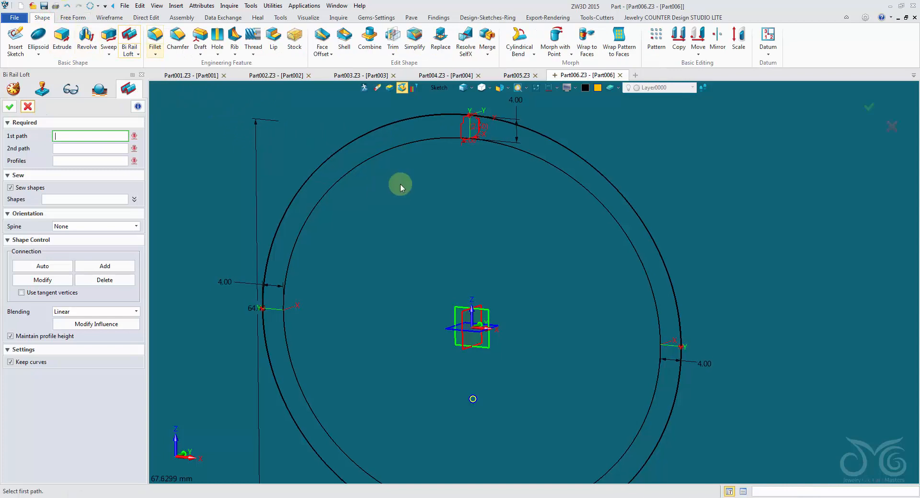
click(446, 91)
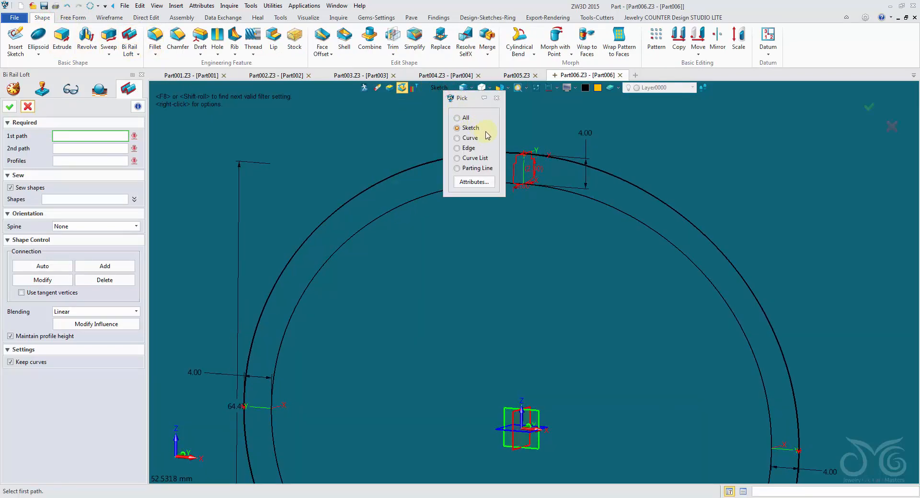
click(469, 138)
click(491, 152)
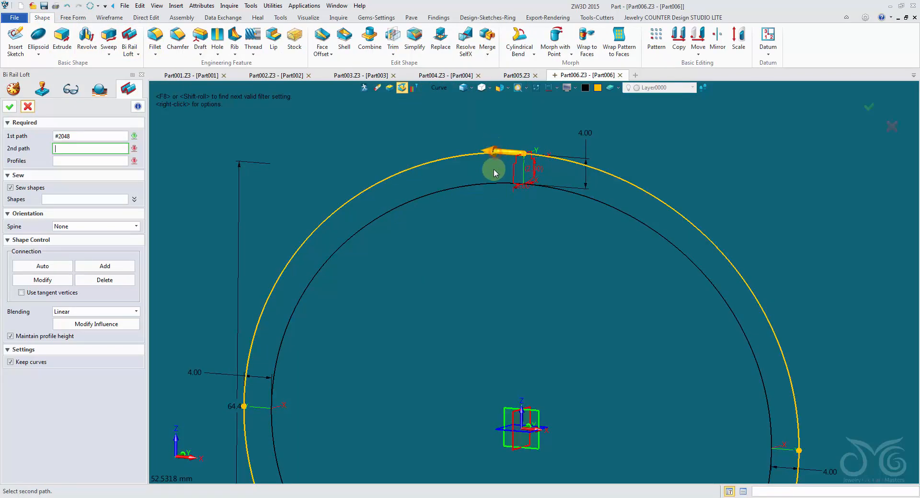
scroll(497, 186, down, 3)
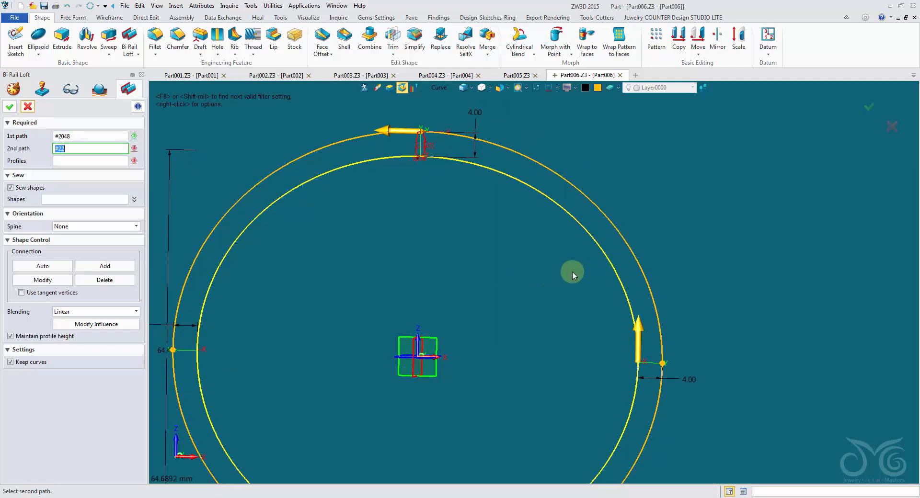
click(594, 246)
right_drag(560, 208, 550, 216)
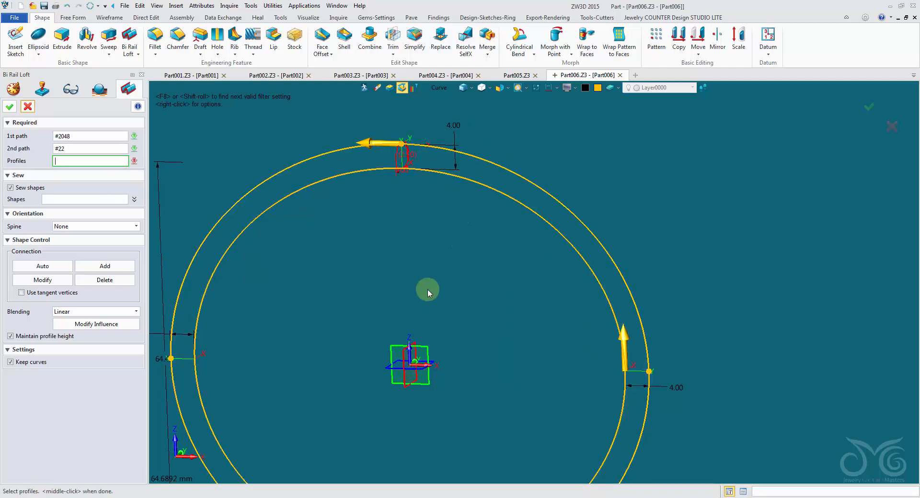
Try the stepped sketch at the bracelet's crown as the loft profile, examine the preview and cancel the loft.
scroll(342, 229, up, 2)
right_drag(341, 229, 326, 214)
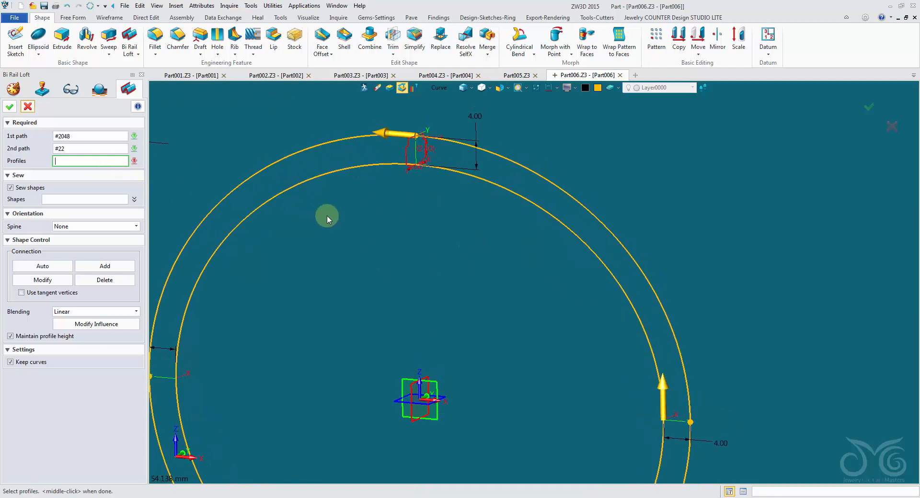
click(446, 87)
click(473, 122)
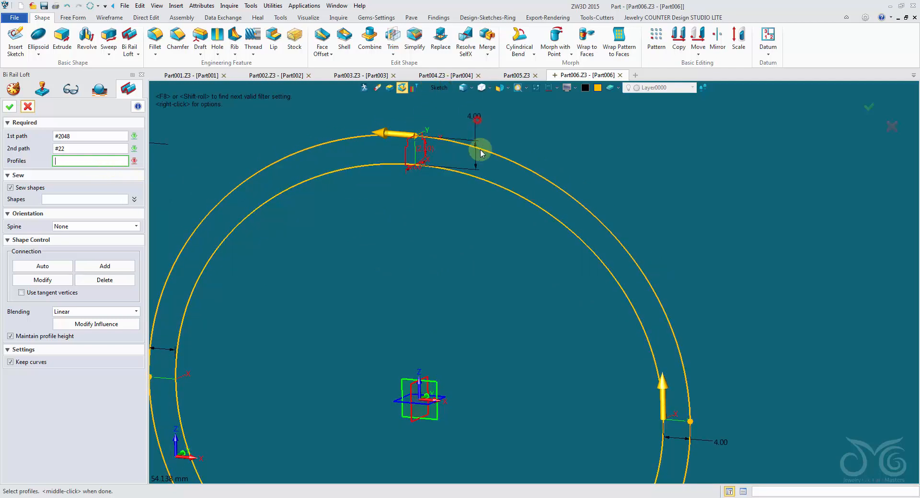
click(411, 174)
click(407, 169)
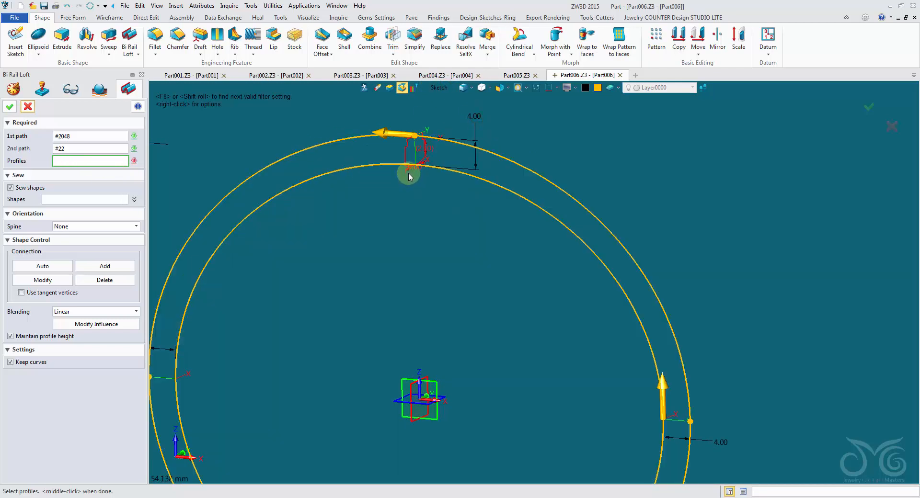
right_drag(407, 159, 426, 190)
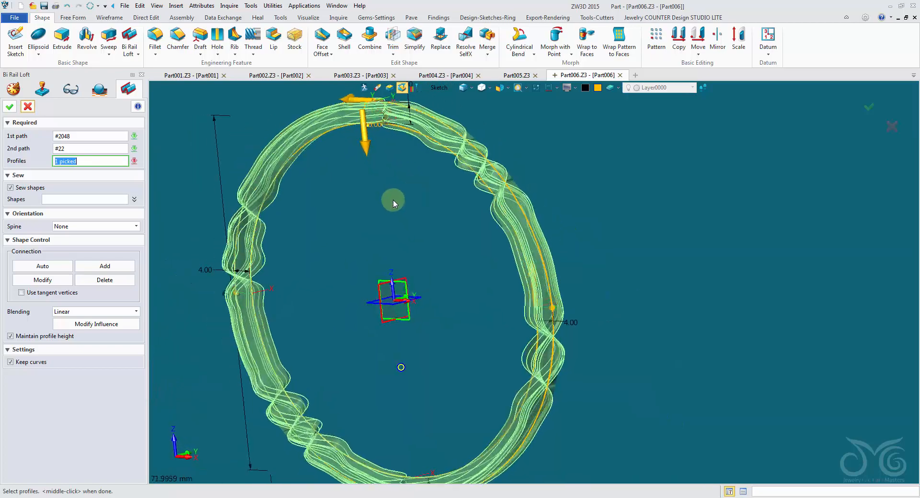
click(26, 107)
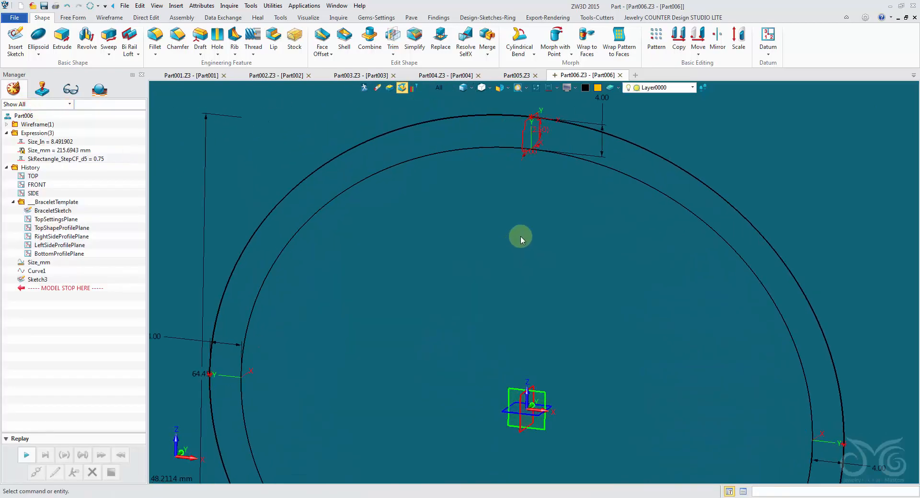
Roll the history back to before the outer curve, reopen its definition and clear all its interpolation points.
click(569, 161)
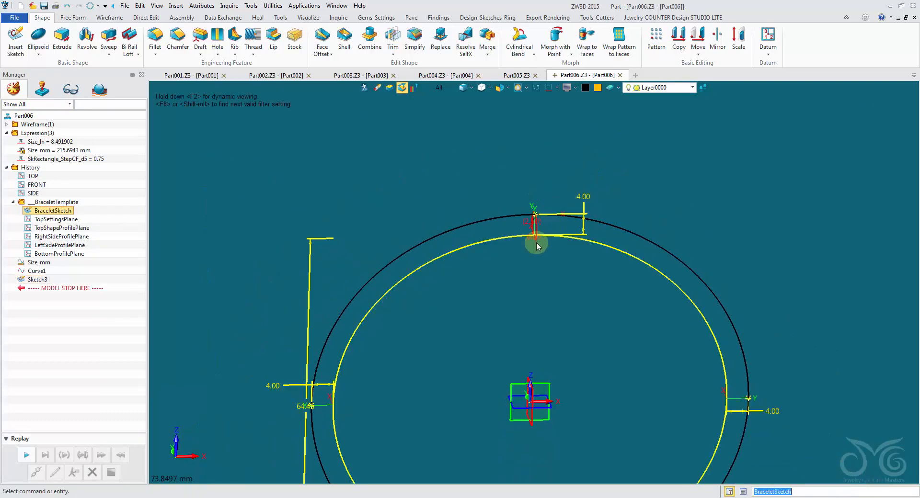
click(630, 200)
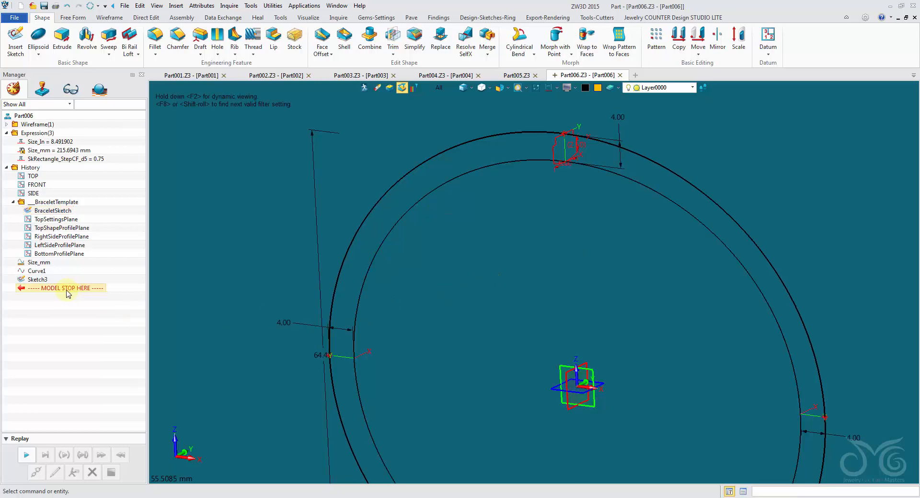
drag(67, 290, 73, 273)
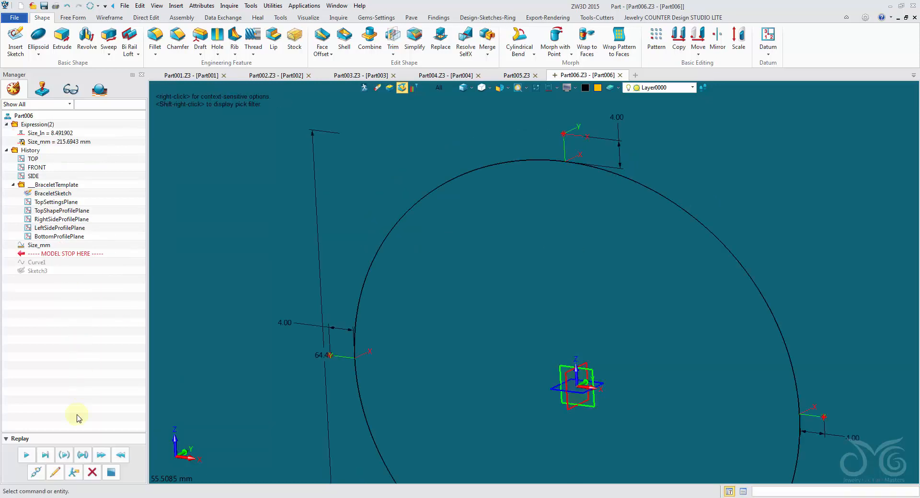
click(58, 472)
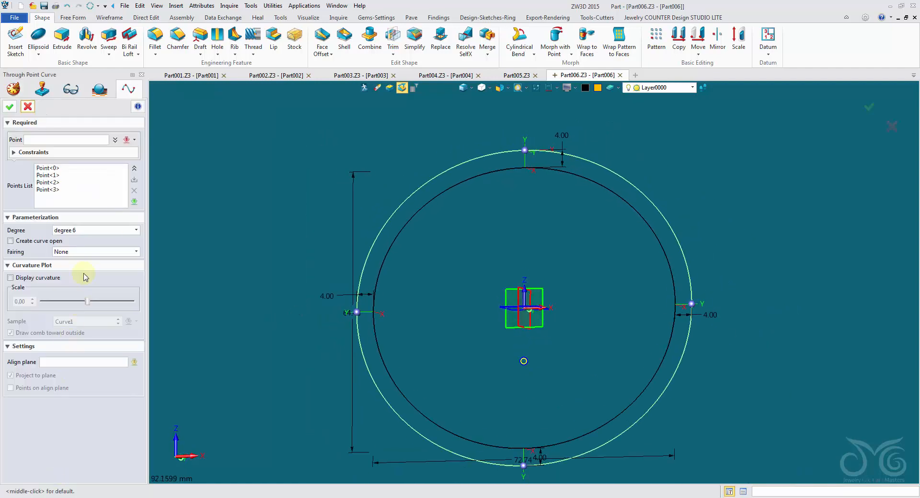
click(134, 203)
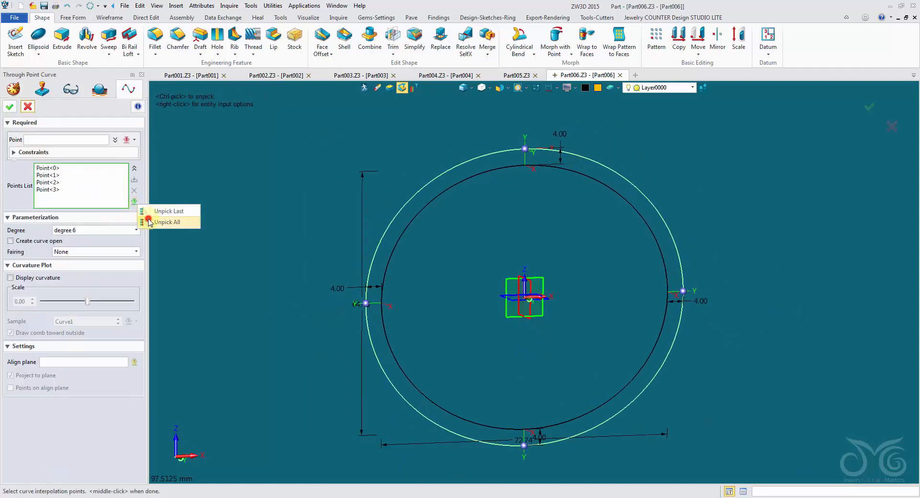
click(148, 220)
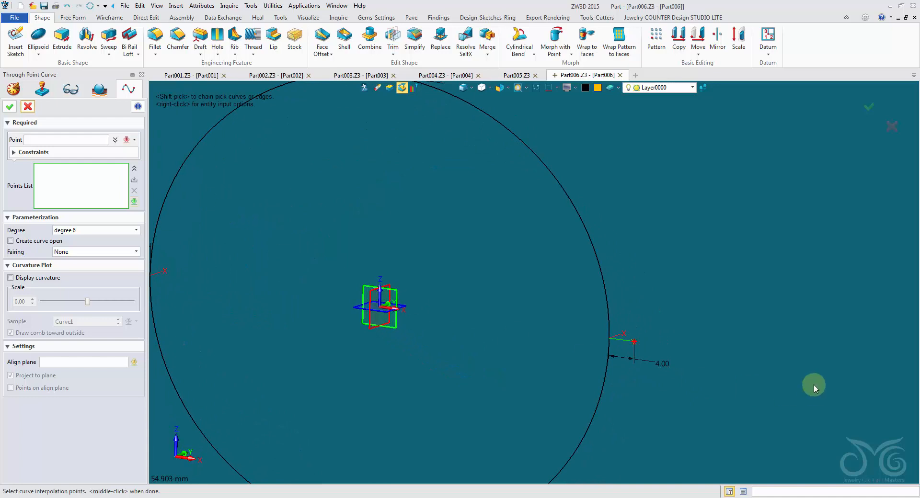
Redefine the closed outer curve through the template's right side, top, left side and bottom points, starting from the right side point.
click(66, 177)
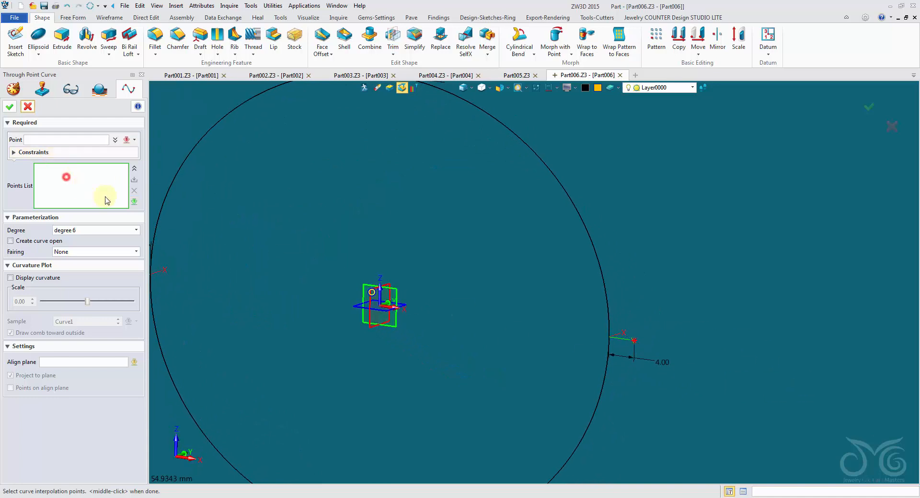
scroll(555, 282, up, 2)
click(75, 141)
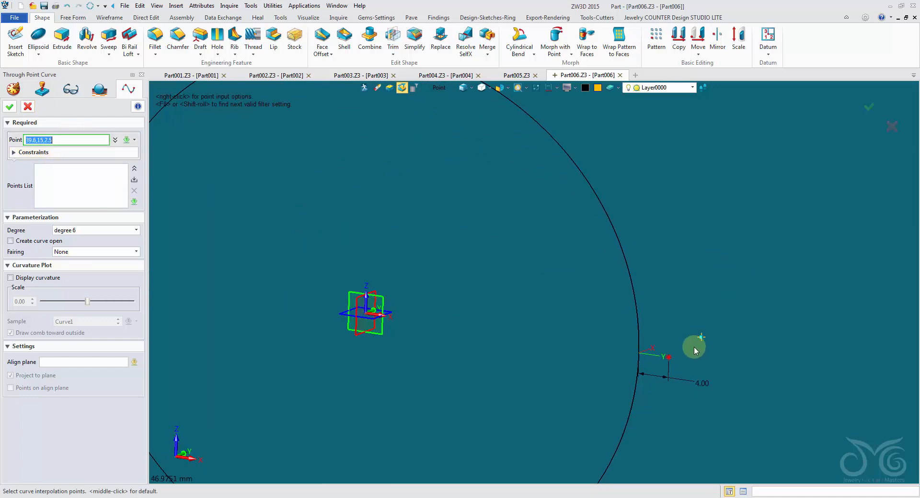
click(675, 358)
scroll(719, 308, down, 5)
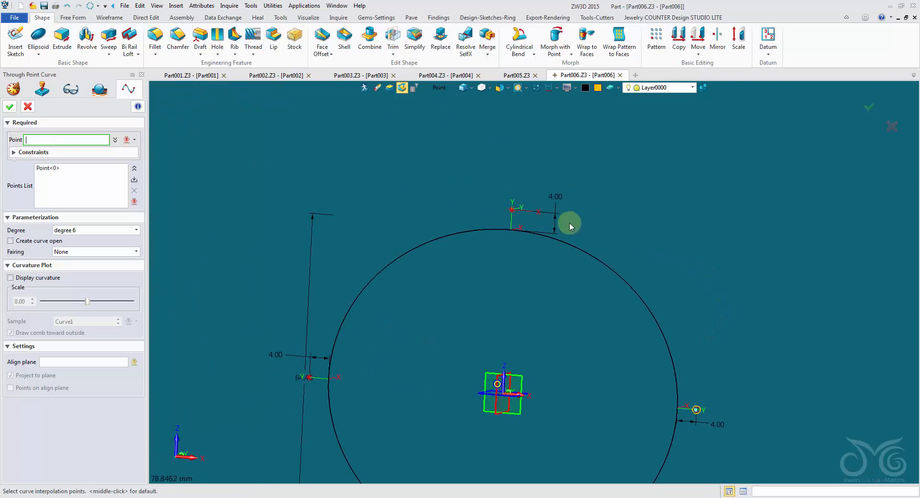
click(309, 378)
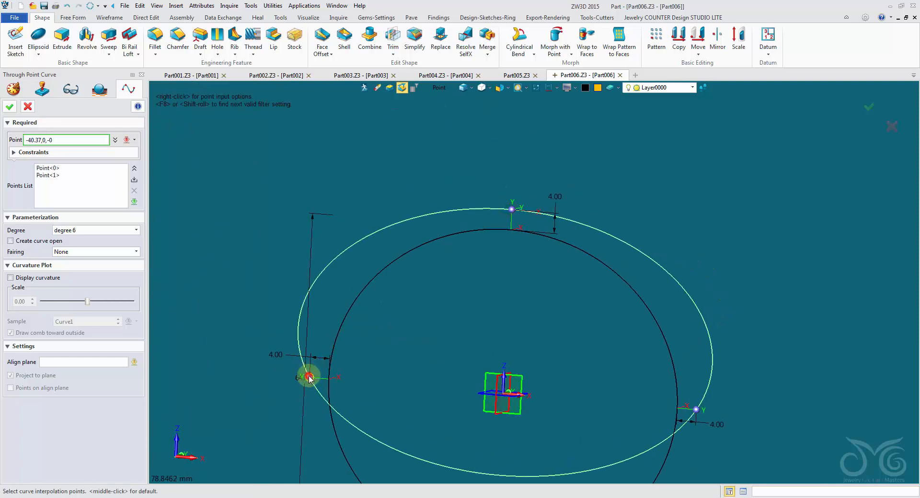
click(309, 377)
click(437, 331)
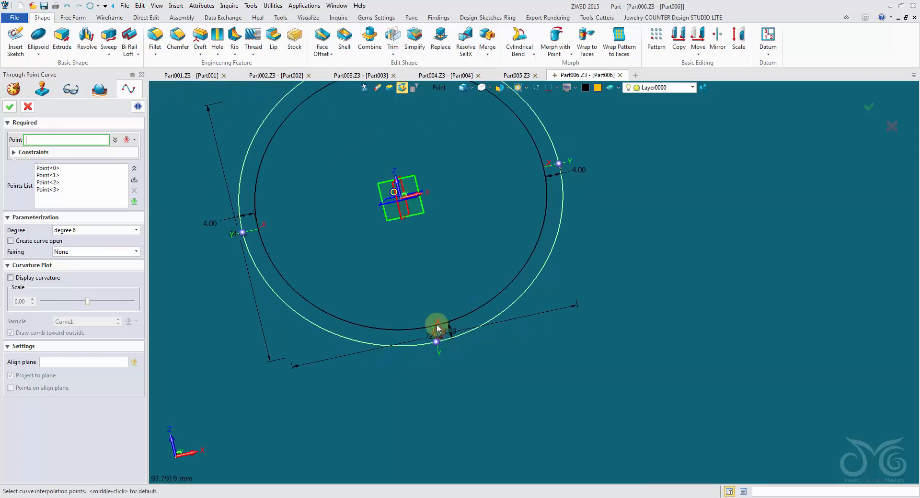
middle_click(405, 248)
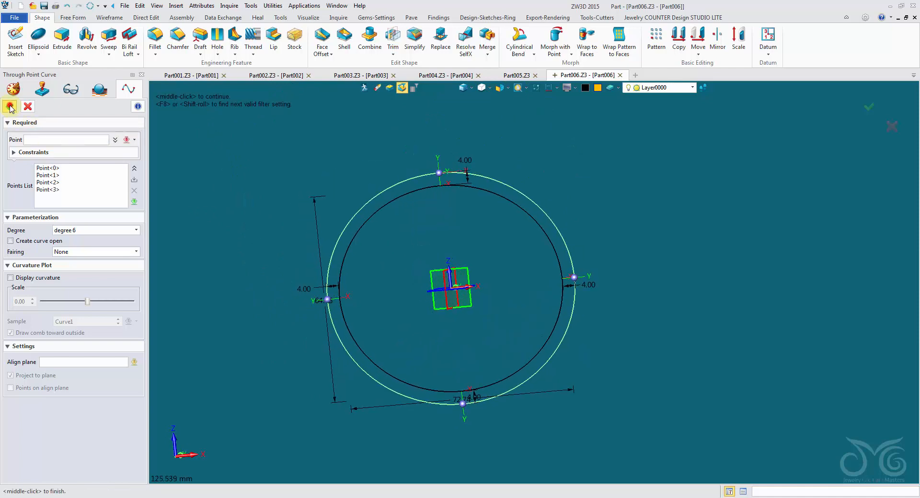
click(11, 106)
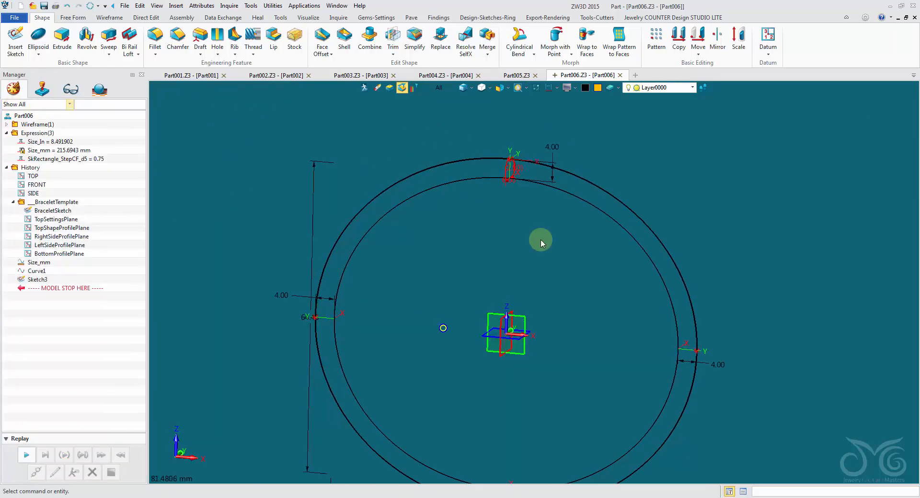
Start a Bi Rail Loft with the redefined outer curve as first path and the bracelet's inner curve as second path.
right_drag(541, 240, 579, 264)
scroll(491, 182, up, 2)
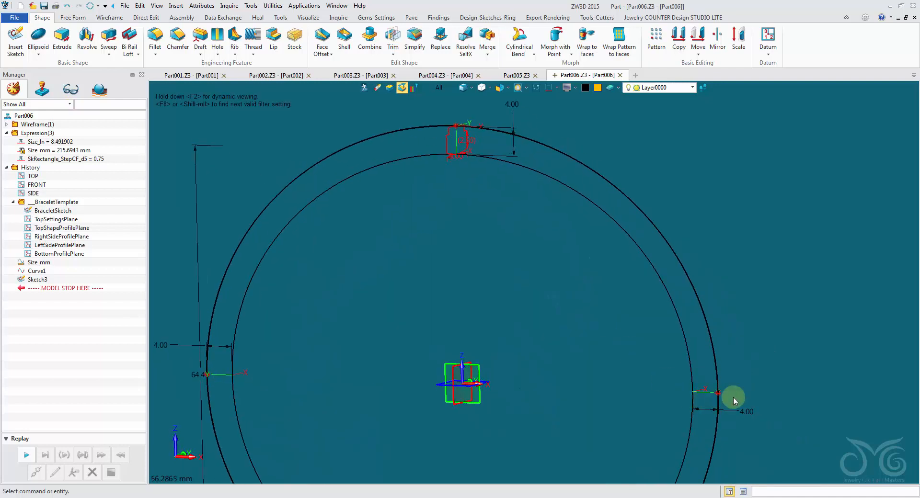
right_drag(599, 427, 592, 293)
click(130, 41)
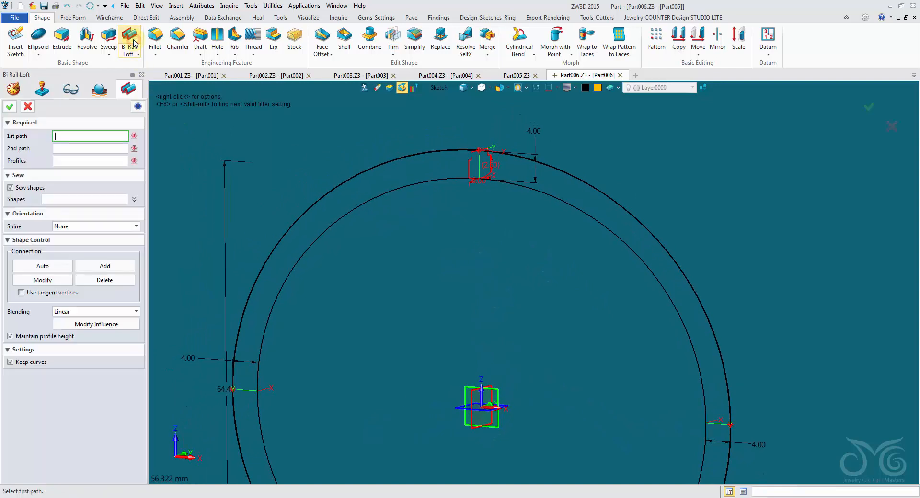
scroll(232, 96, up, 3)
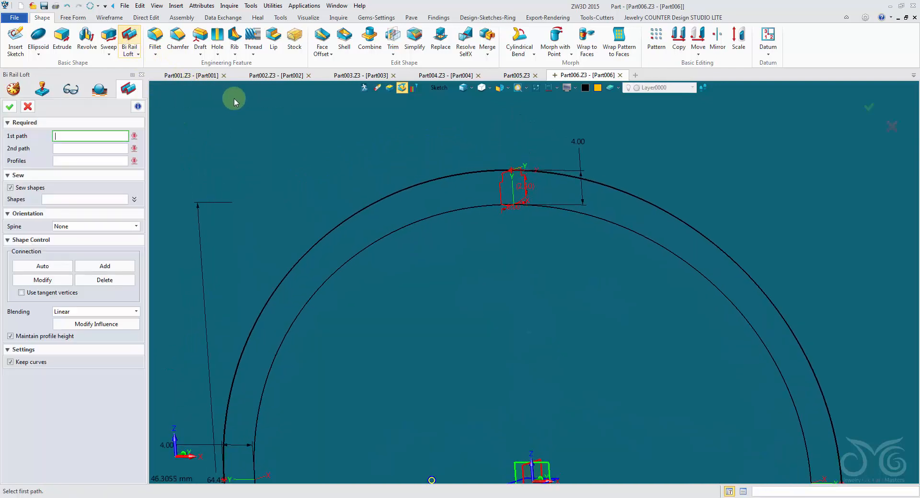
click(439, 88)
click(458, 136)
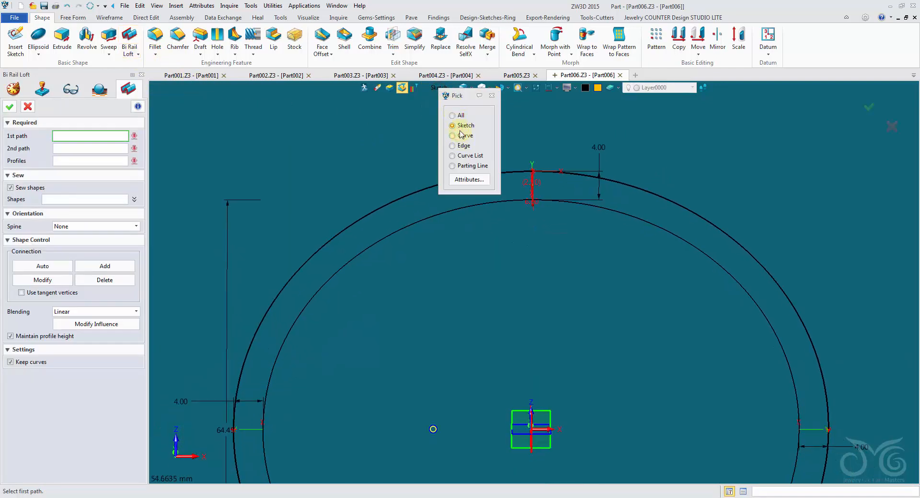
right_drag(447, 95, 689, 378)
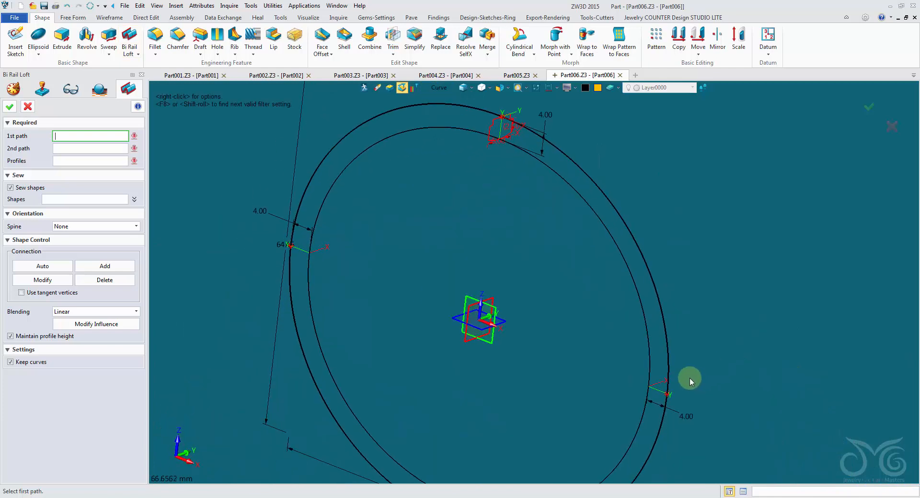
click(652, 378)
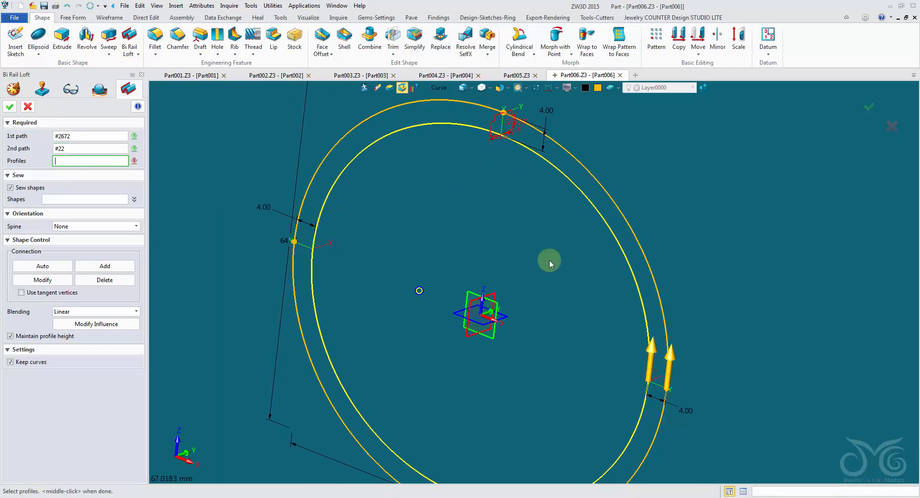
Use the stepped sketch at the bracelet's crown as the loft profile and create the bracelet solid.
click(439, 87)
click(455, 127)
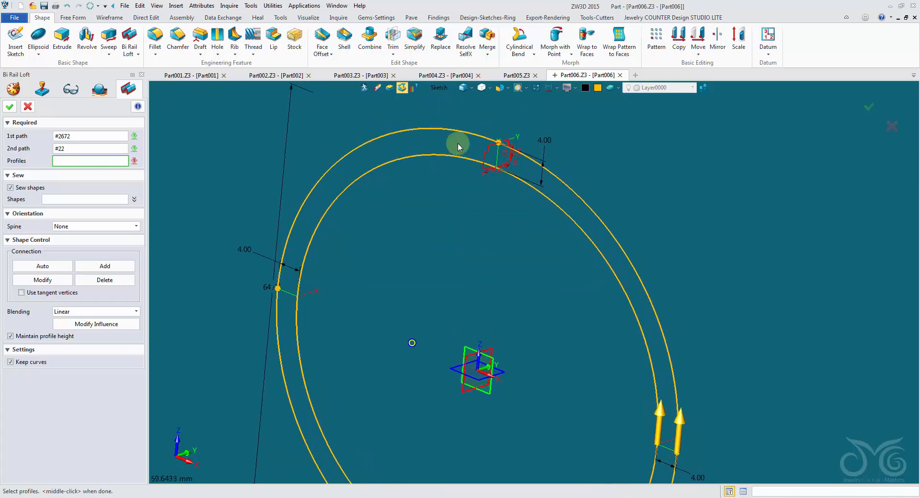
scroll(424, 220, up, 5)
click(422, 210)
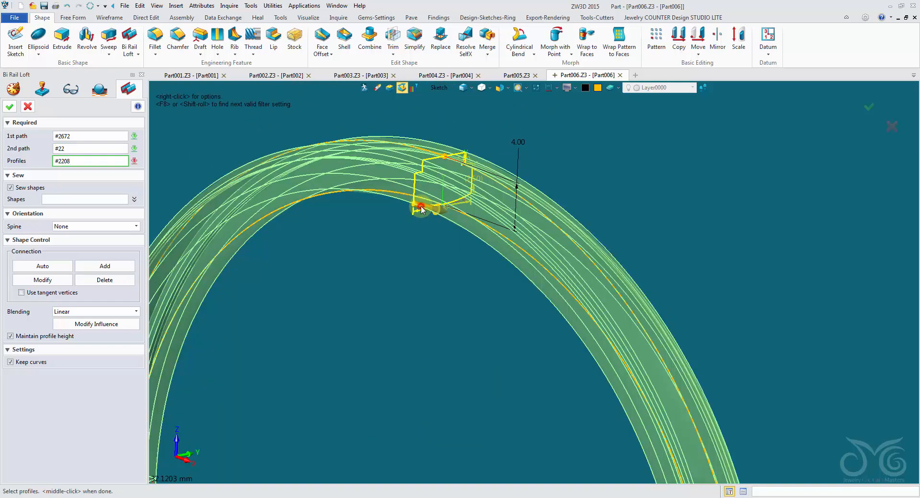
scroll(413, 214, down, 5)
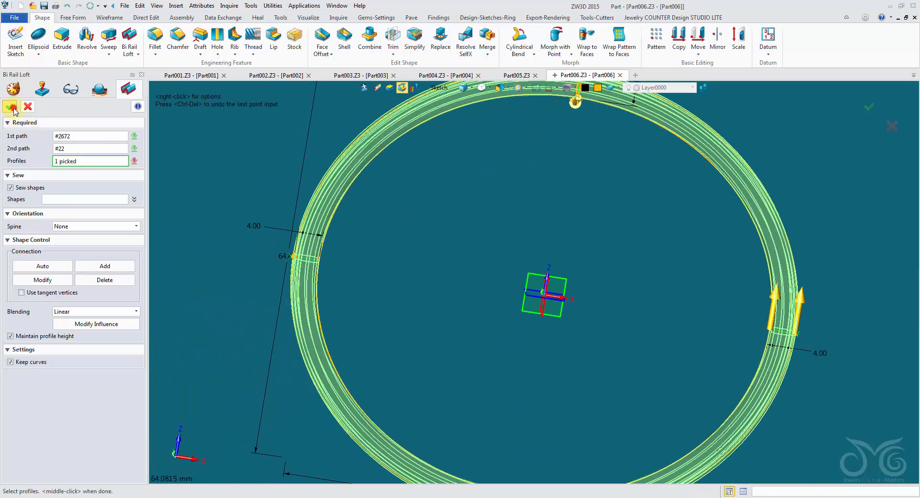
click(13, 109)
mouse_move(606, 123)
right_down()
mouse_move(640, 240)
mouse_move(564, 170)
mouse_move(536, 125)
mouse_move(608, 300)
mouse_move(742, 322)
mouse_move(711, 320)
right_up()
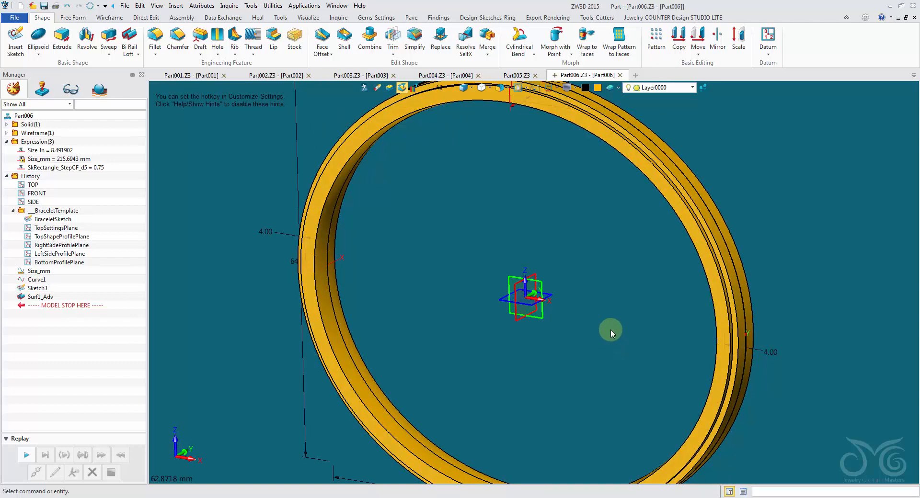
Hide the dimensions, sketches and datum planes around the bracelet, using an attribute filter that excludes its gold colour.
right_drag(611, 330, 470, 279)
click(551, 90)
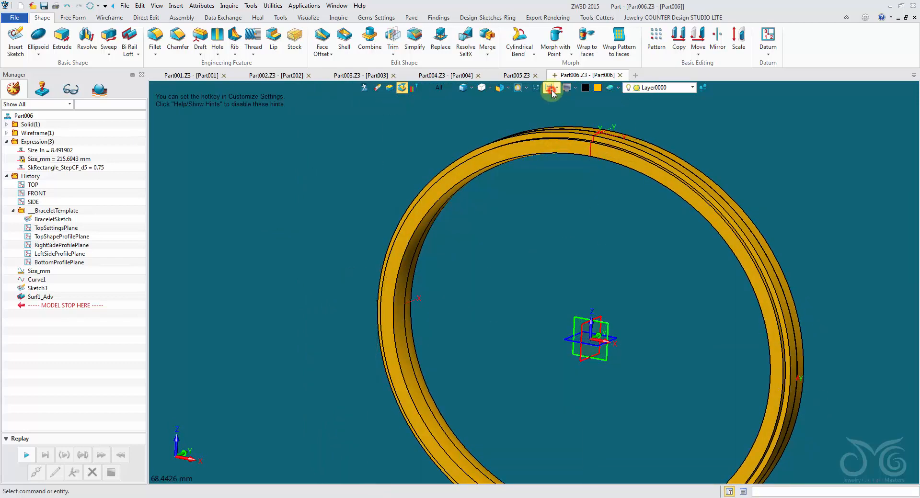
scroll(600, 265, down, 5)
right_drag(338, 218, 439, 95)
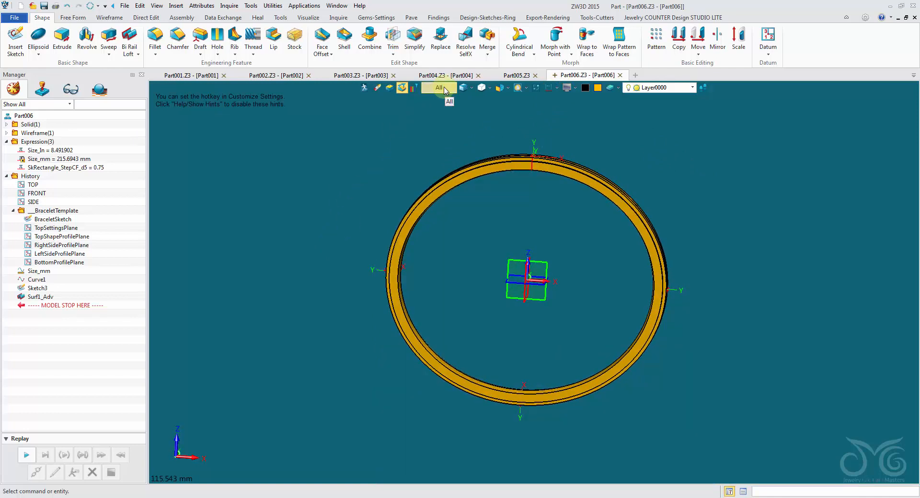
click(414, 92)
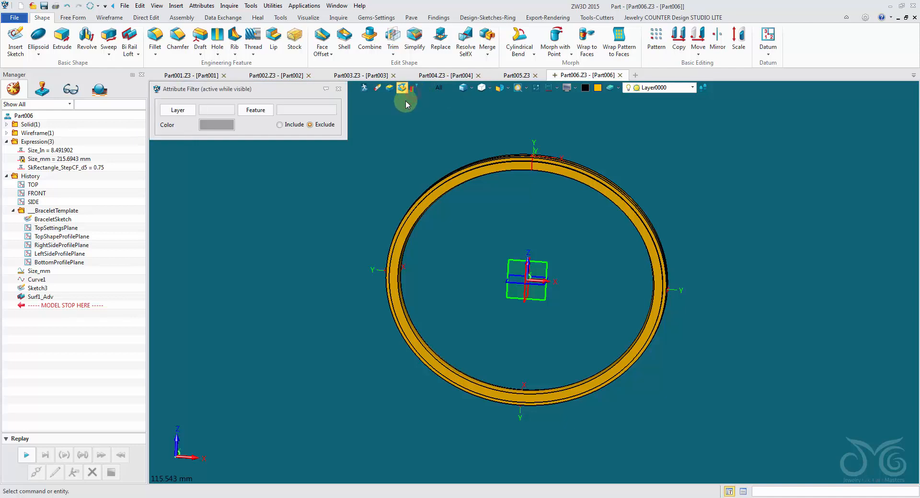
click(232, 126)
click(251, 133)
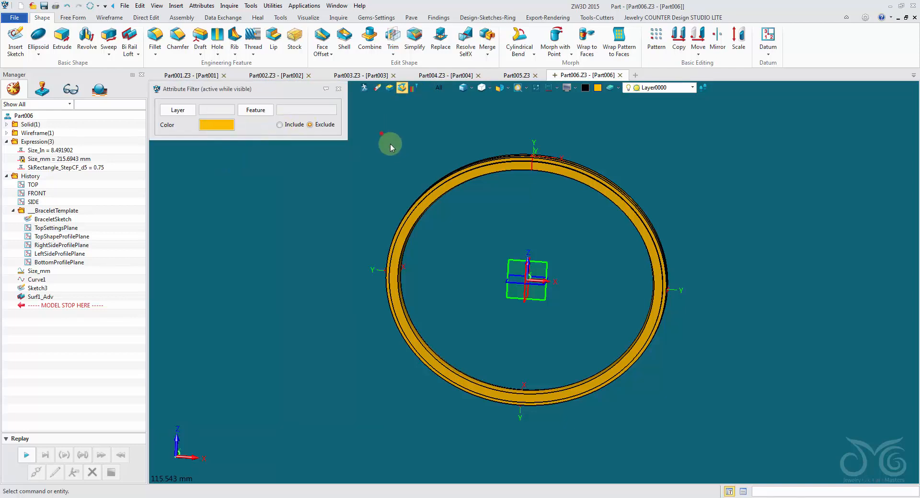
drag(390, 147, 770, 433)
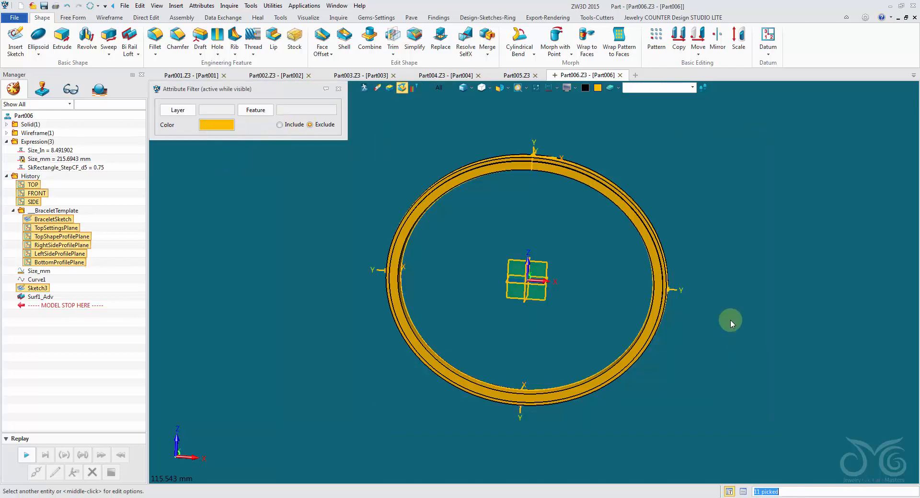
click(569, 91)
mouse_move(554, 109)
right_down()
mouse_move(401, 142)
mouse_move(413, 206)
right_up()
scroll(392, 306, up, 2)
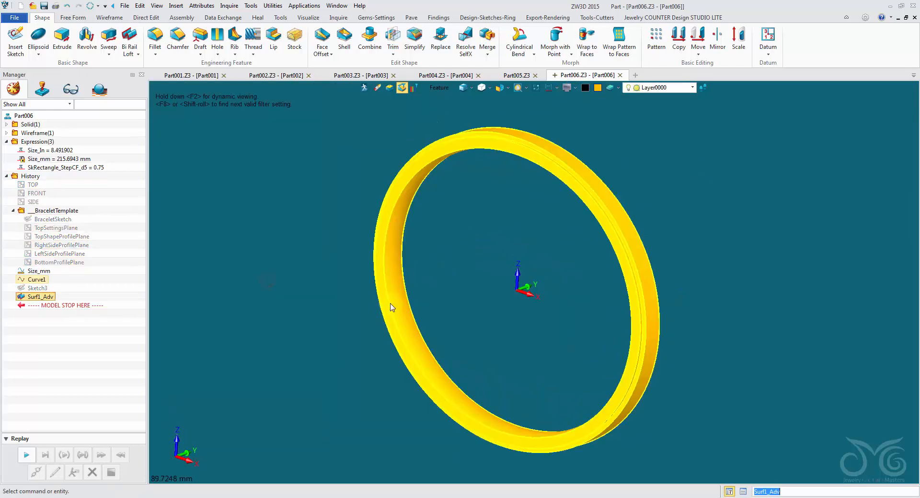
Display the dimensions of BraceletSketch on the bracelet model.
right_drag(374, 163, 494, 197)
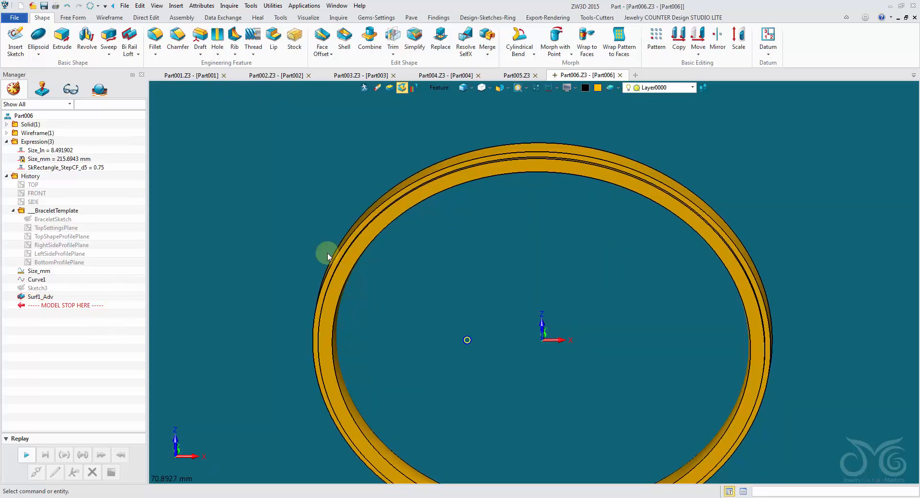
right_click(54, 223)
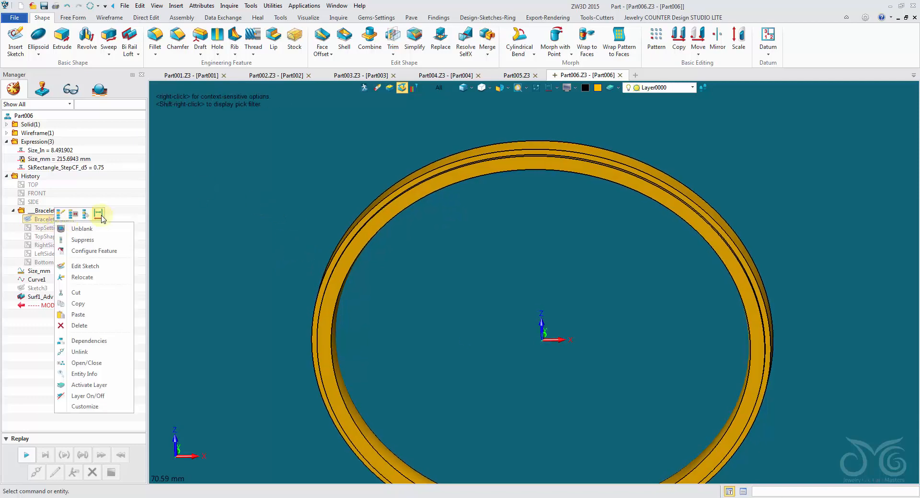
click(100, 216)
Set the bracelet's thickness dimension at the crown to 6 mm, limiting selection to dimensions.
mouse_move(479, 187)
right_down()
mouse_move(369, 169)
mouse_move(493, 117)
mouse_move(504, 146)
right_up()
scroll(493, 117, up, 2)
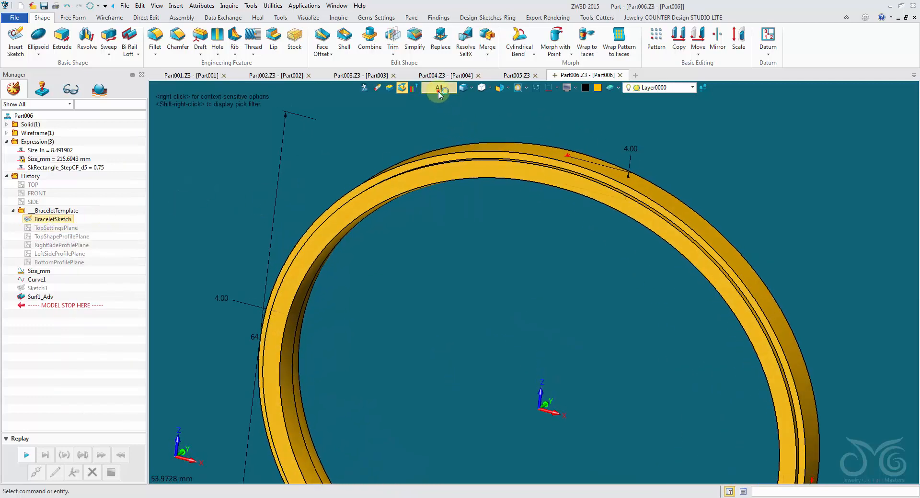
shift+right_click(505, 146)
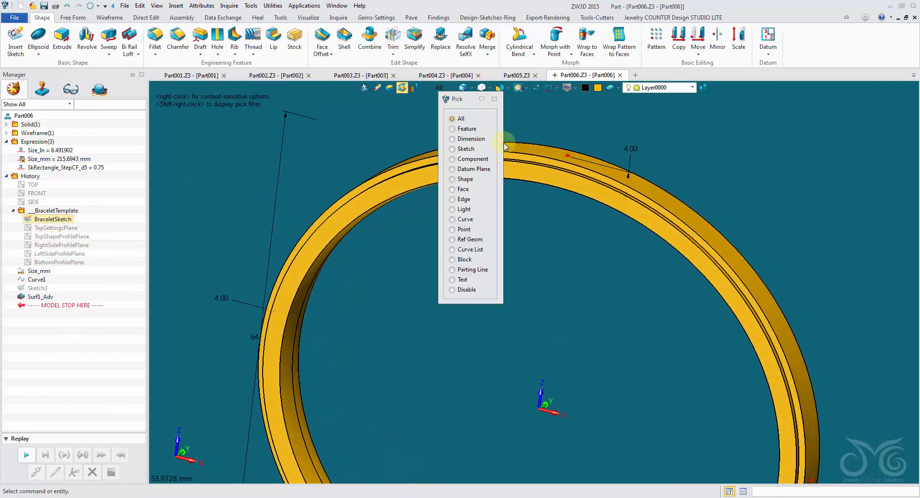
click(471, 139)
double_click(630, 170)
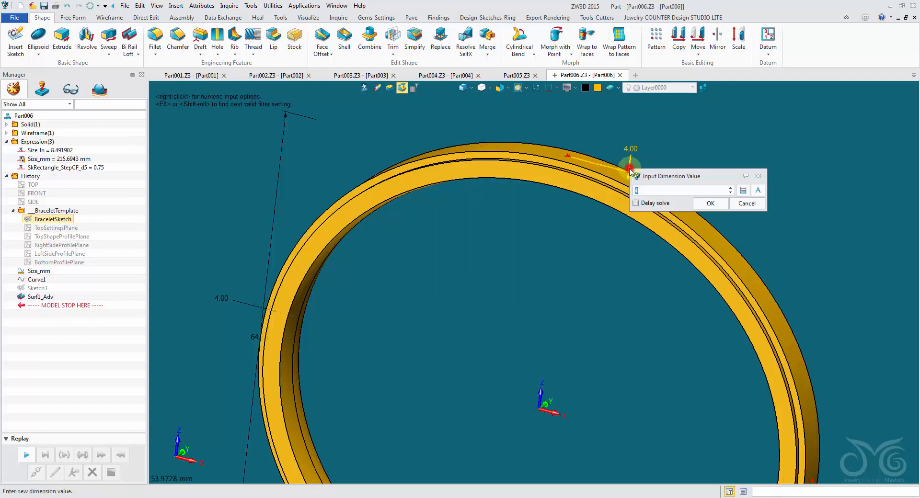
click(711, 203)
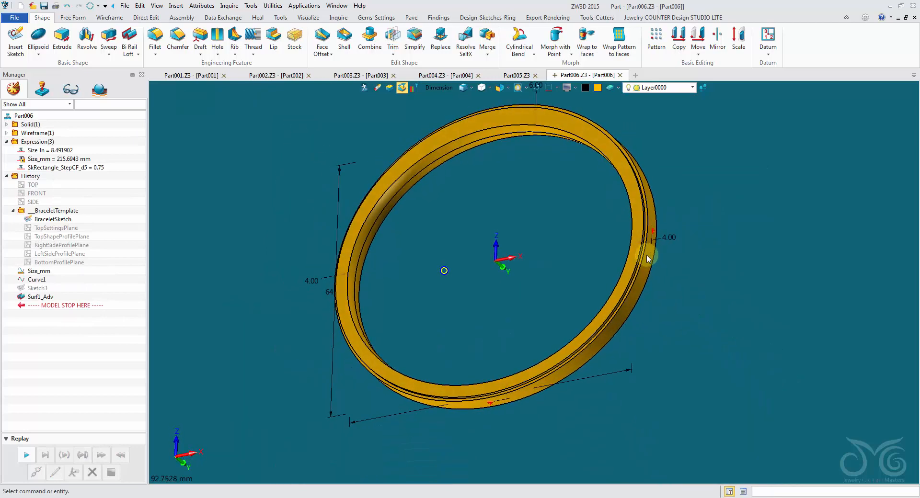
right_drag(647, 259, 553, 247)
scroll(571, 243, up, 3)
scroll(607, 247, down, 1)
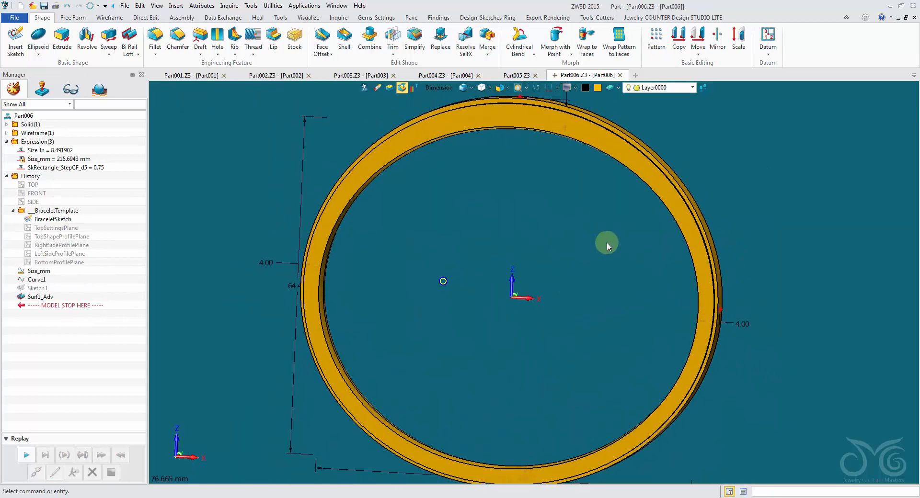
Hide BraceletSketch and expand the parameters of Curve1 in the history.
scroll(607, 246, down, 1)
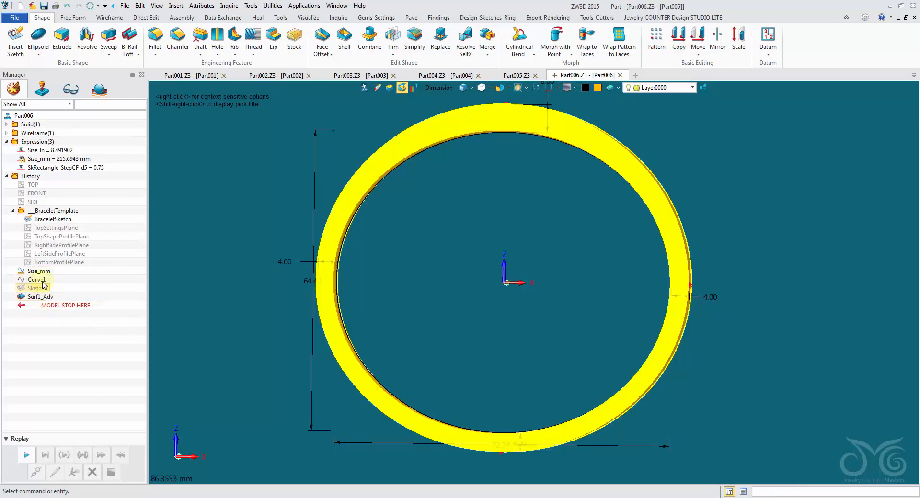
right_click(53, 219)
click(67, 232)
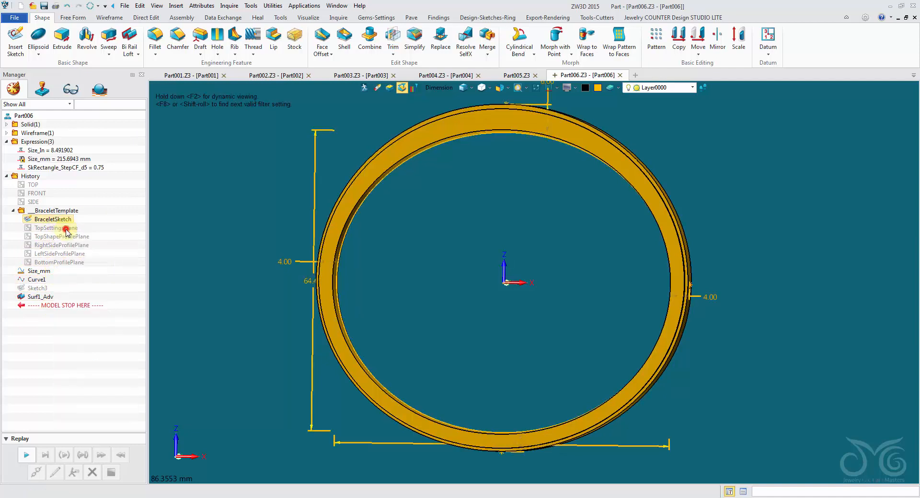
right_click(44, 281)
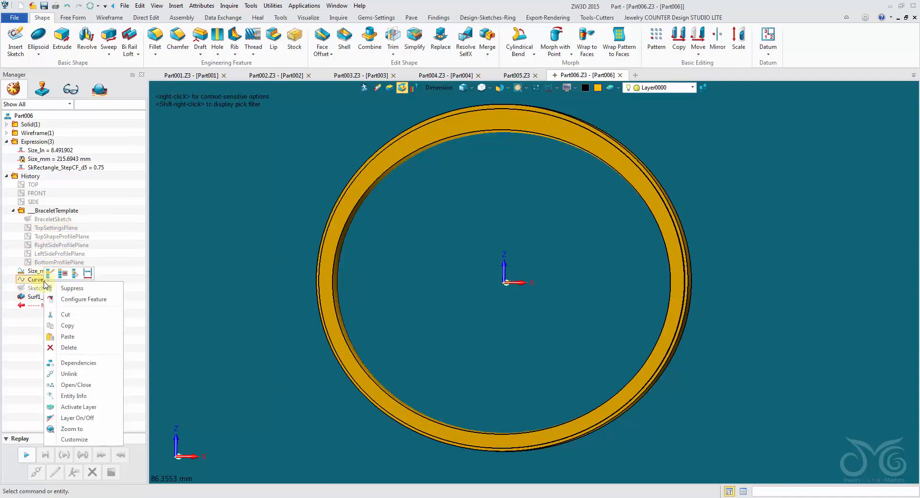
click(76, 385)
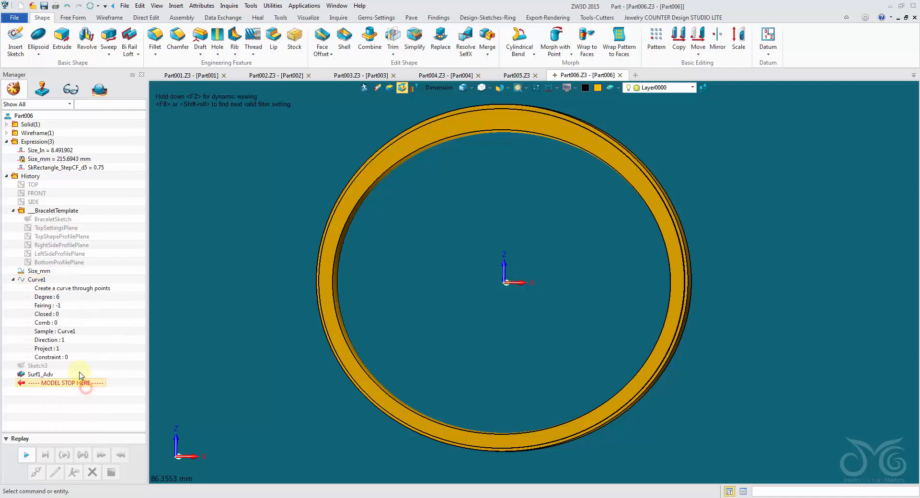
Set the degree of Curve1 to 2 and regenerate the model to compare the bracelet's outer shape.
click(69, 305)
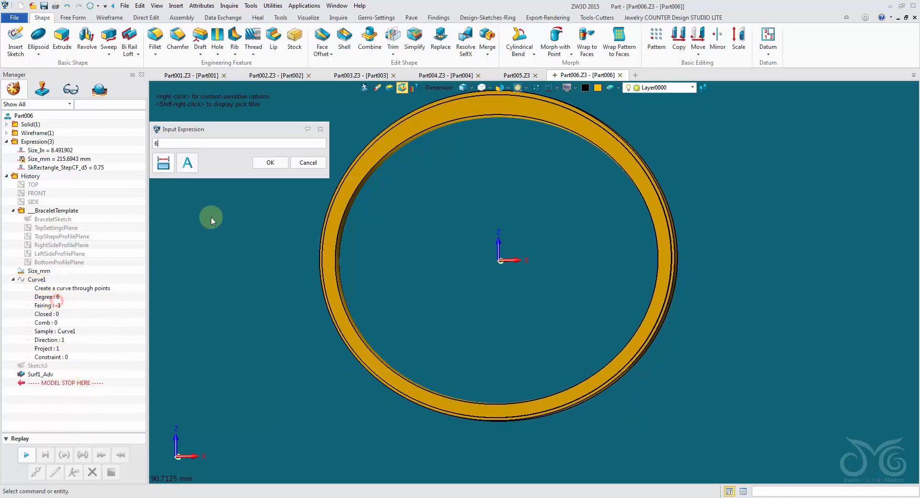
click(276, 163)
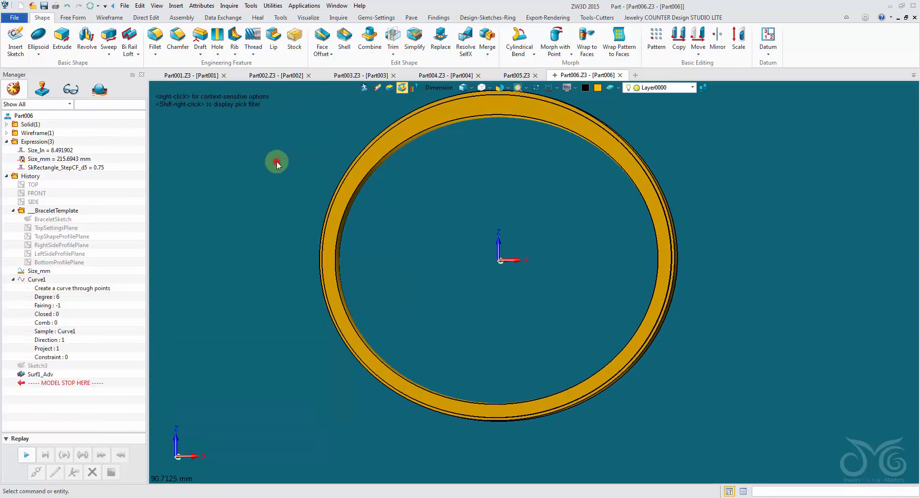
click(90, 6)
click(309, 247)
mouse_move(423, 128)
middle_down()
mouse_move(376, 190)
mouse_move(262, 204)
middle_up()
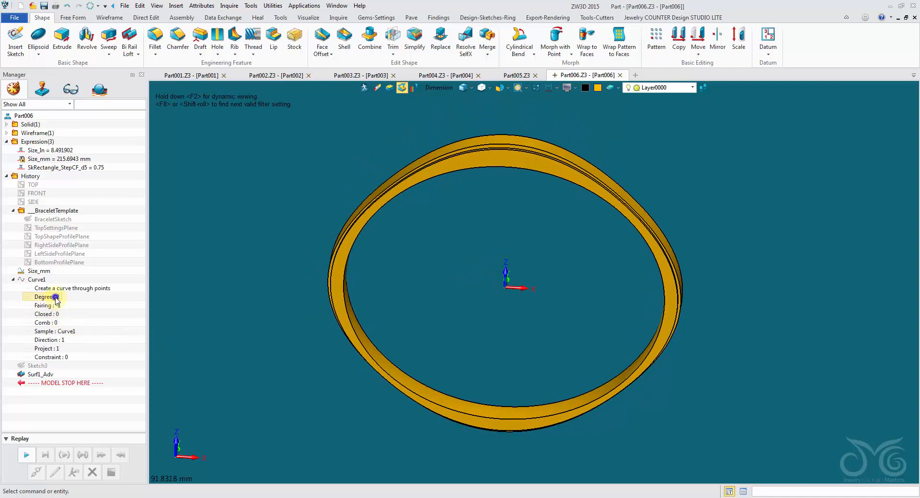
Set the degree of Curve1 to 4 and regenerate the bracelet.
click(74, 303)
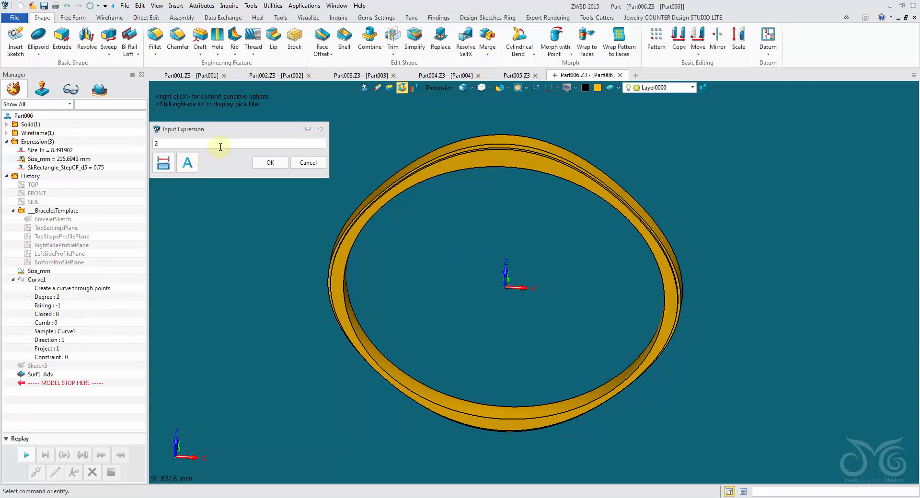
click(280, 166)
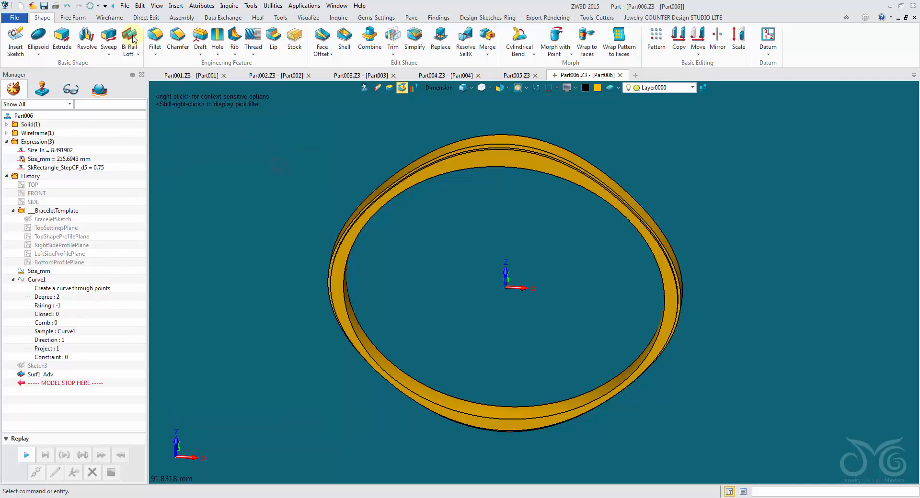
click(90, 7)
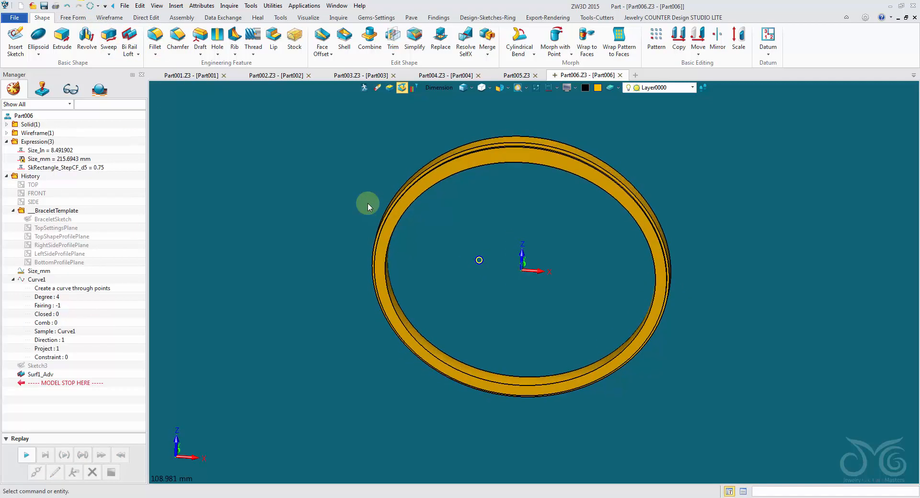
Review the earlier ring models by switching back through the open parts from Part005 to Part001.
click(516, 75)
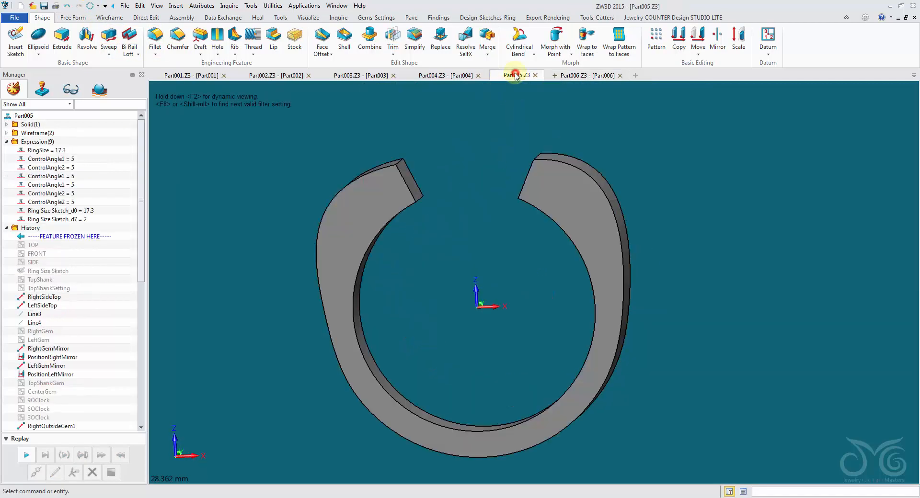
click(446, 75)
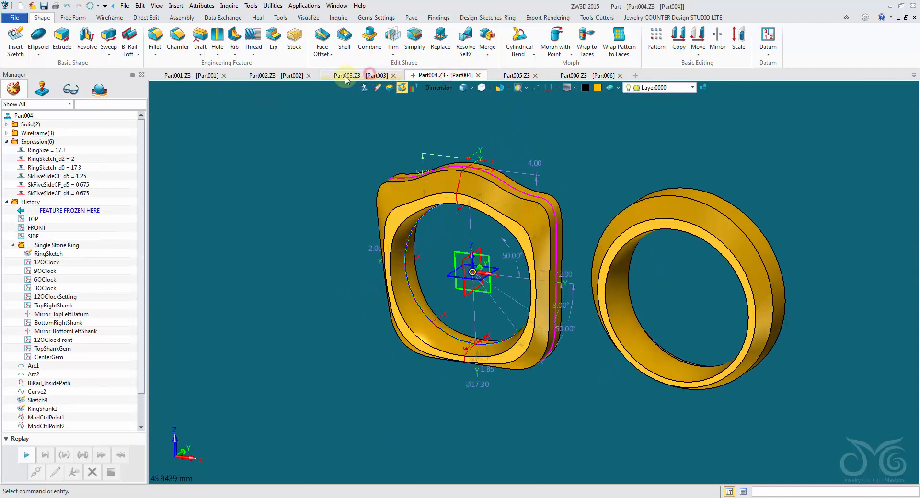
click(357, 76)
click(249, 75)
click(184, 78)
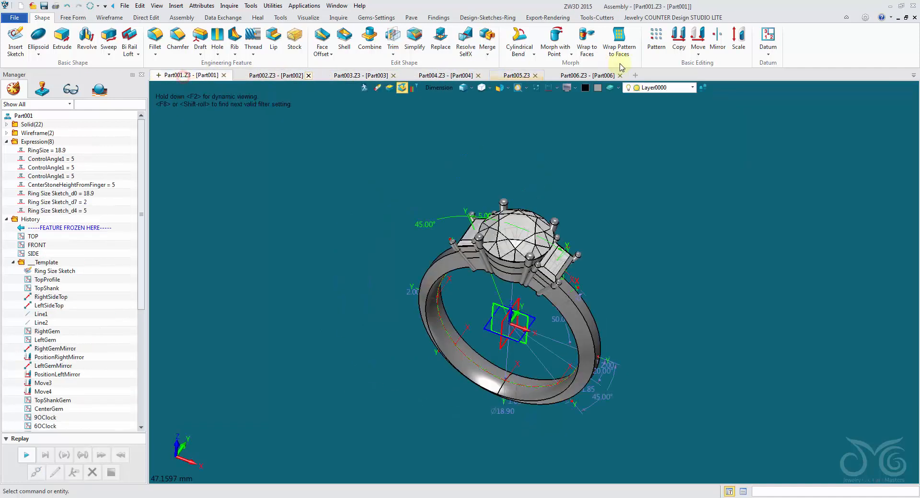
Start a new Part/Assembly file and look through the whole list of jewelry templates, from the basic to the square ring types.
click(634, 77)
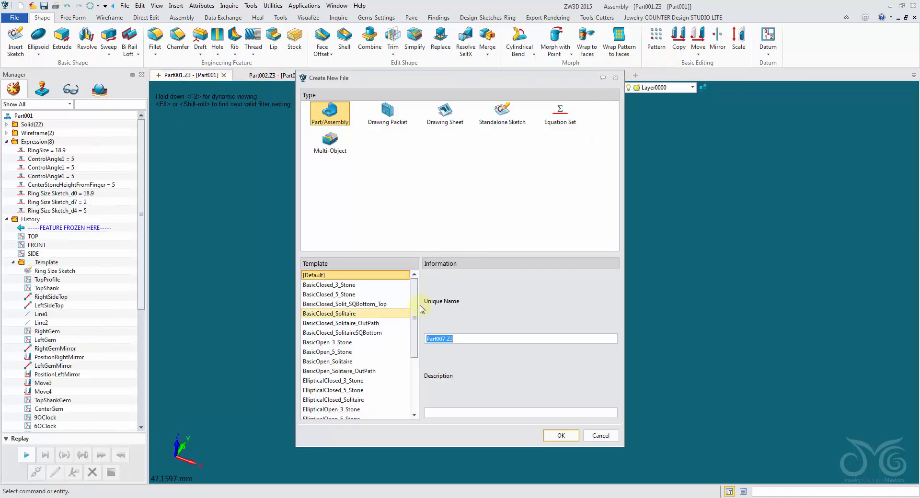
mouse_move(415, 308)
mouse_down()
mouse_move(421, 359)
mouse_move(427, 298)
mouse_up()
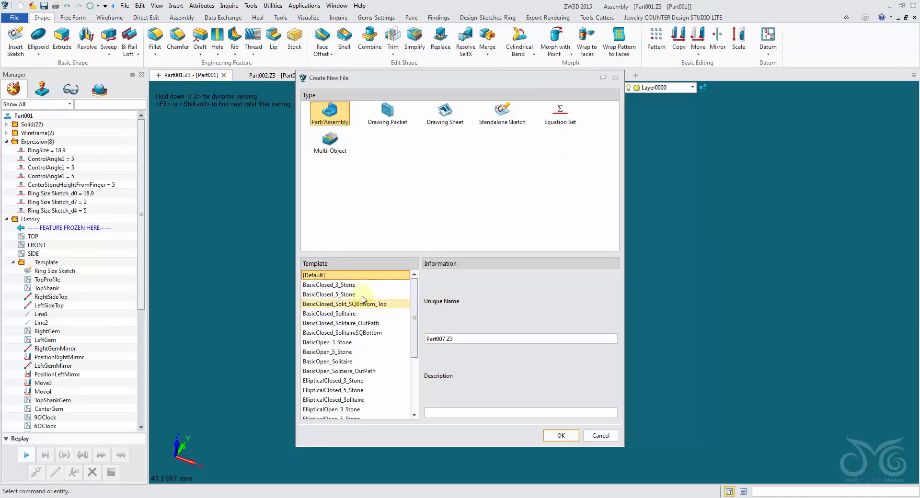
click(362, 296)
click(372, 380)
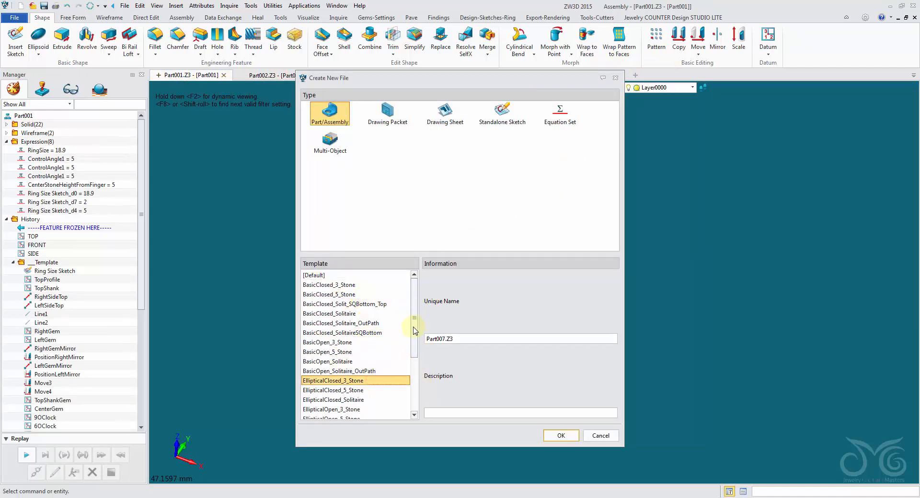
drag(415, 331, 415, 376)
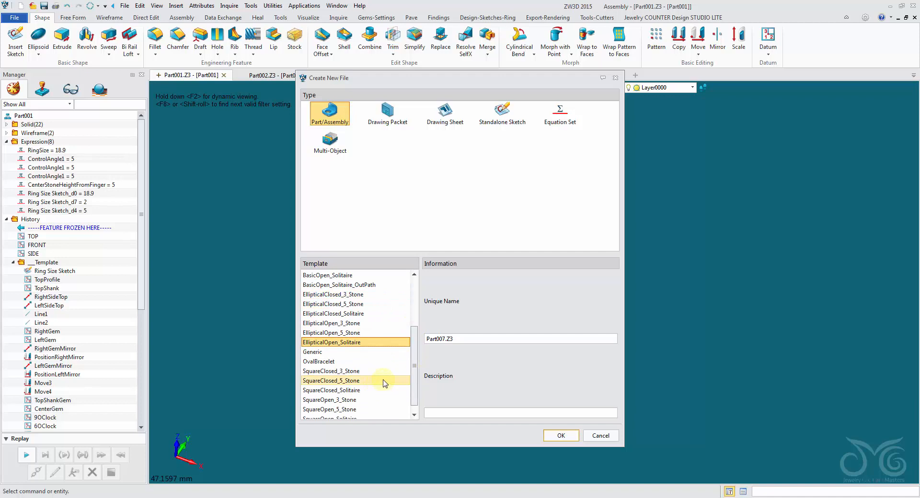
scroll(383, 382, down, 1)
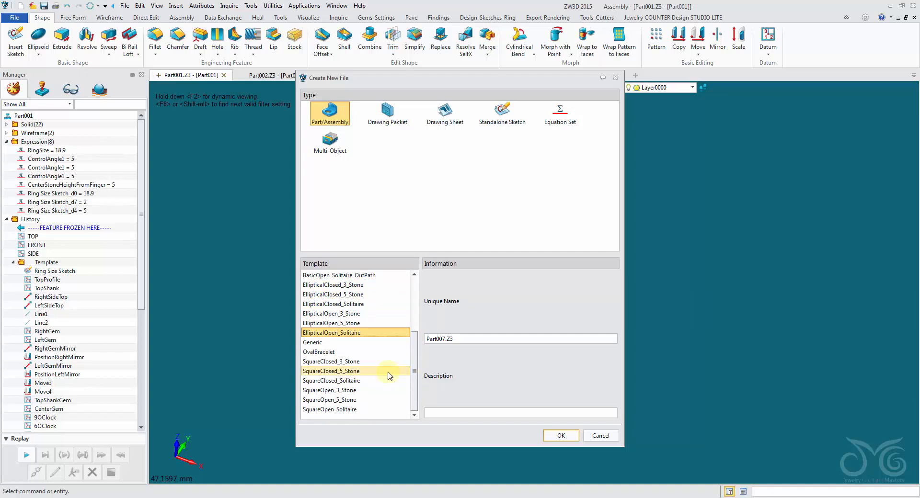